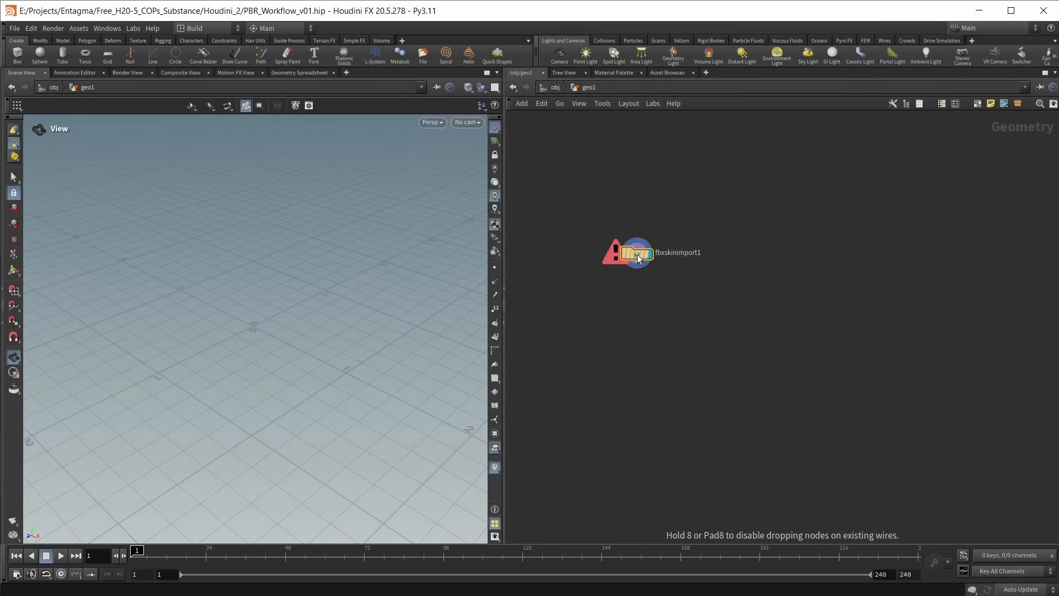
Step: Load fire_hydrant_4k.fbx from the $HIP/assets/fire_hydrant folder into the FBX Skin Import node
click(638, 259)
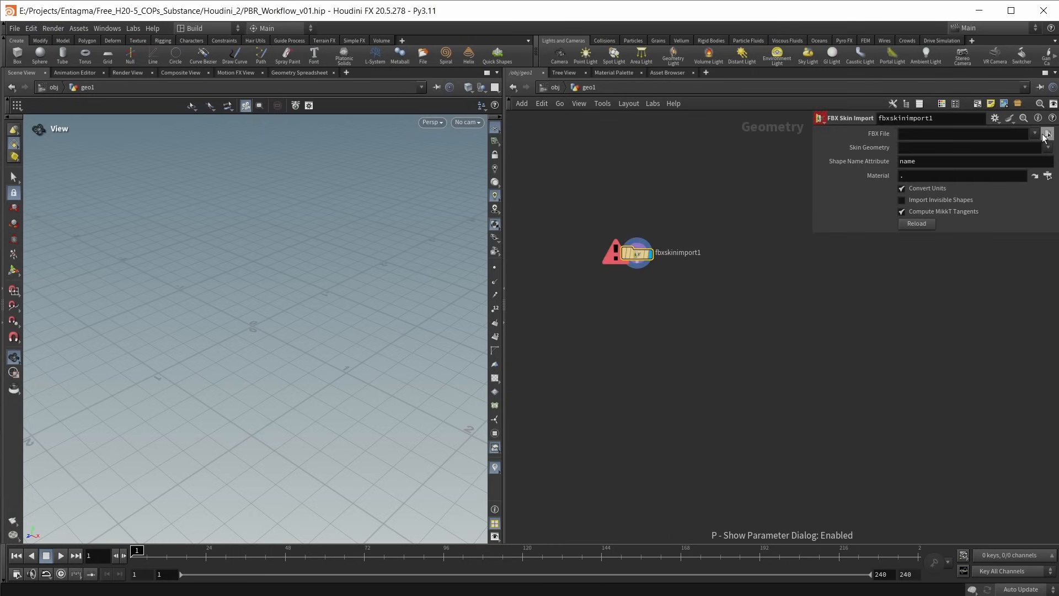
click(1045, 138)
double_click(600, 242)
double_click(609, 242)
click(601, 254)
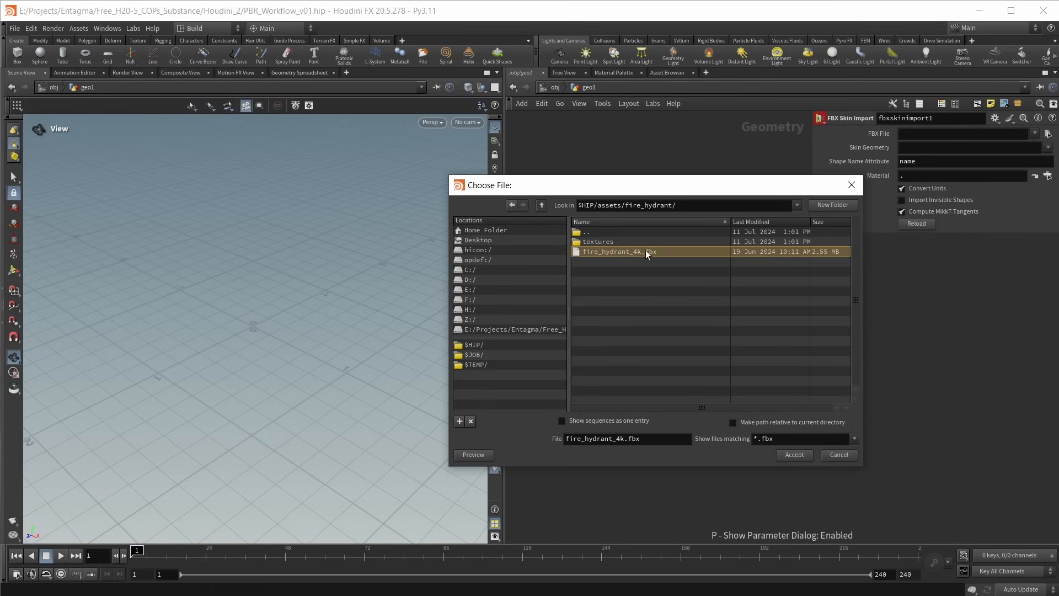
click(793, 454)
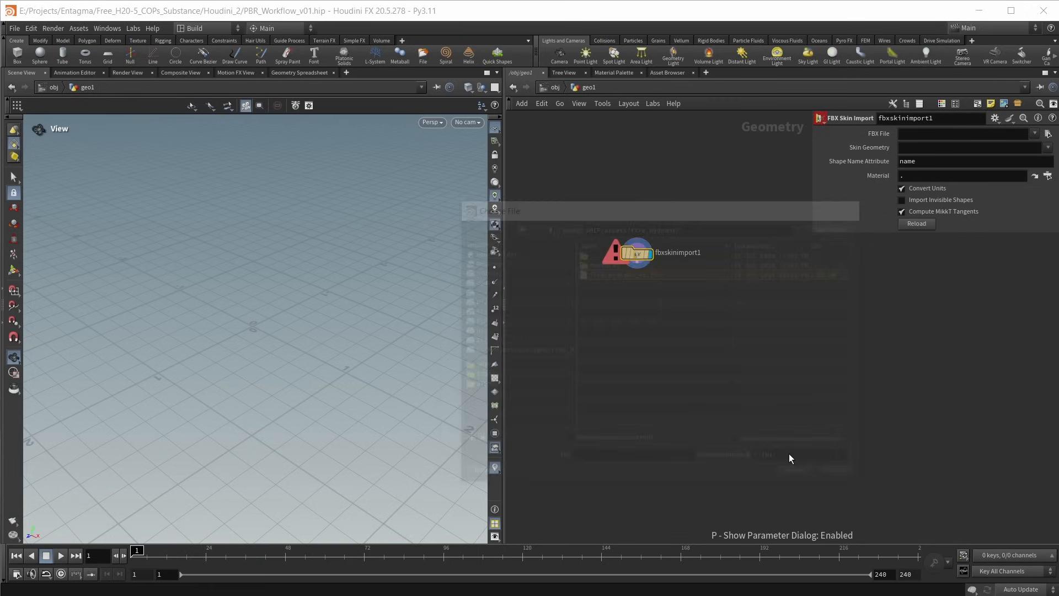
Step: Add an Unpack node fed by the FBX Skin Import node and display its output
key(Tab)
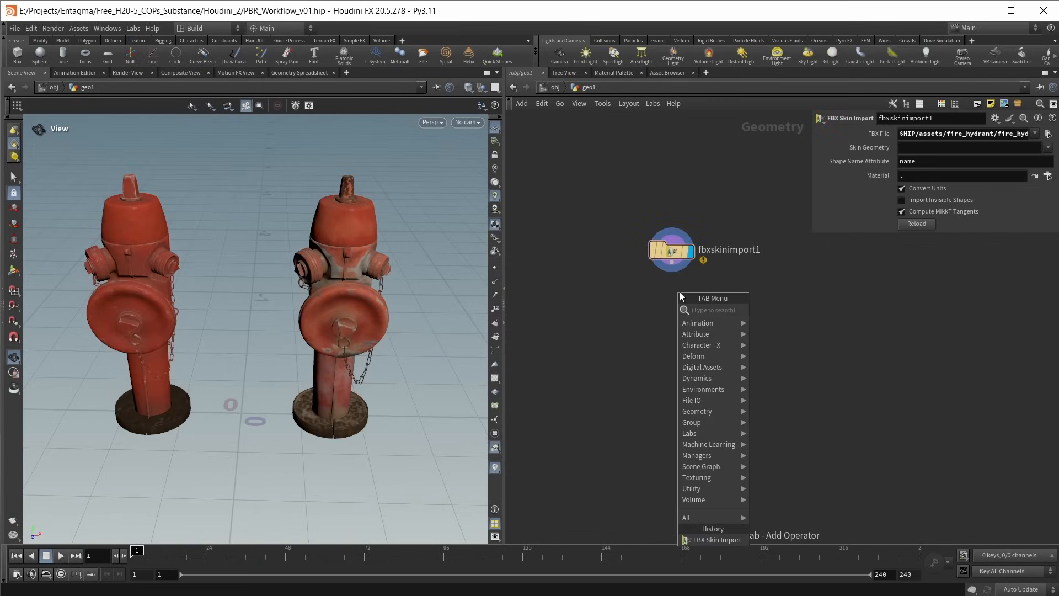
text(unpa)
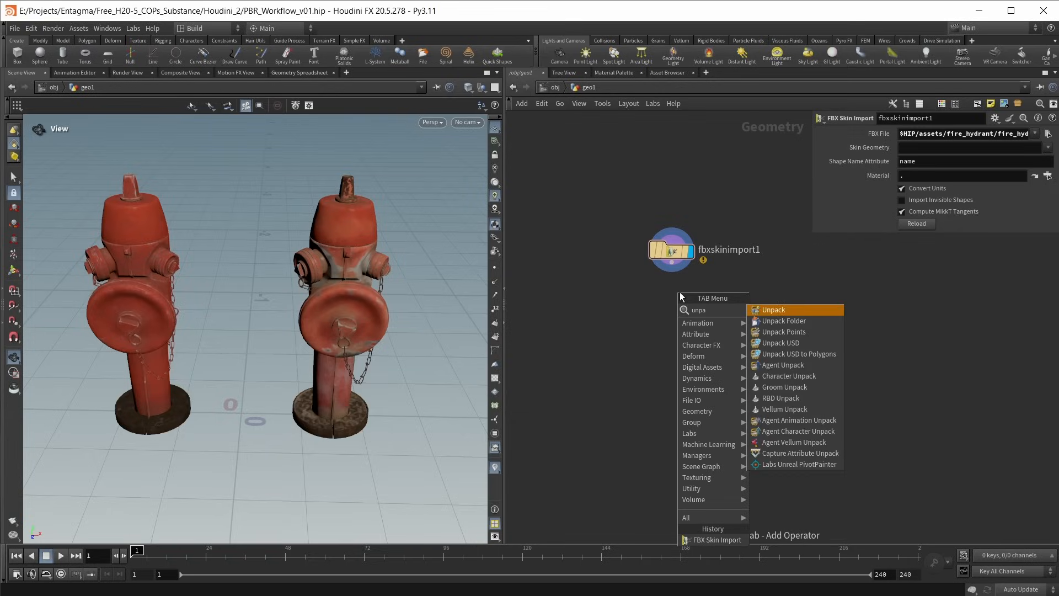
key(Return)
click(677, 303)
drag(670, 261, 670, 295)
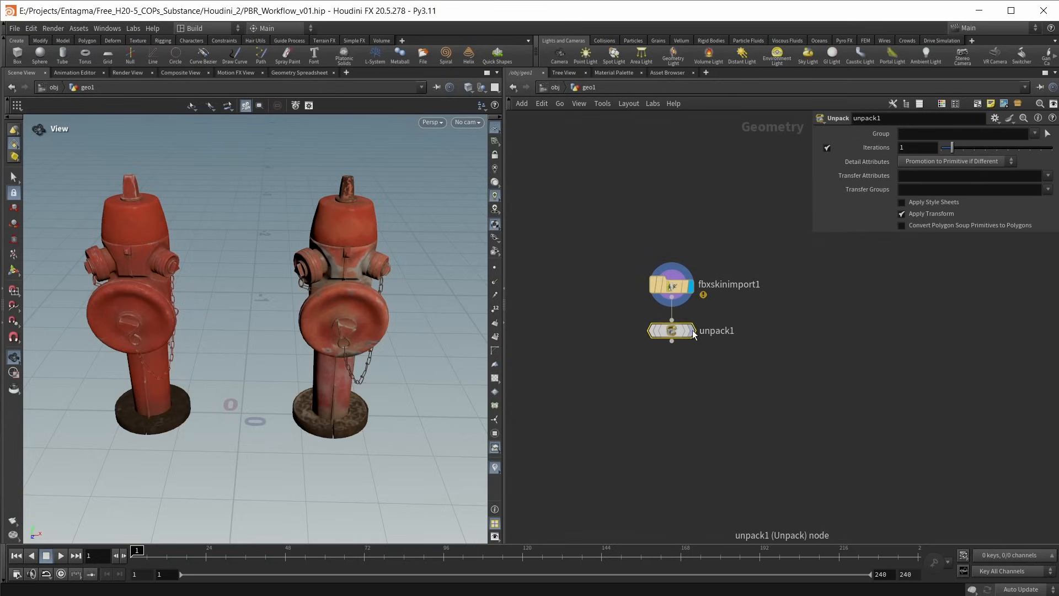
click(692, 330)
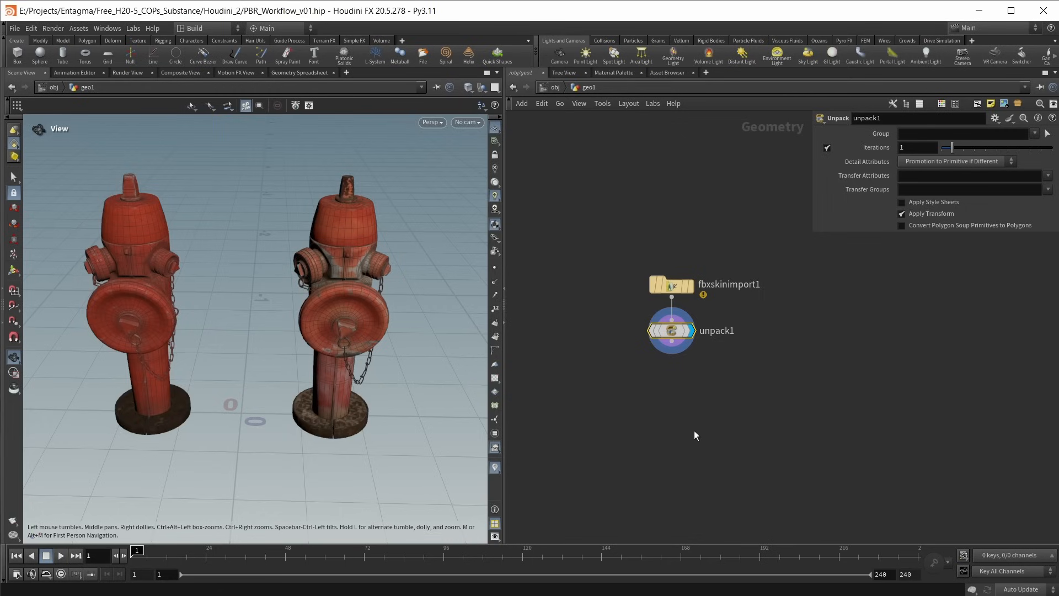
key(Tab)
text(bla)
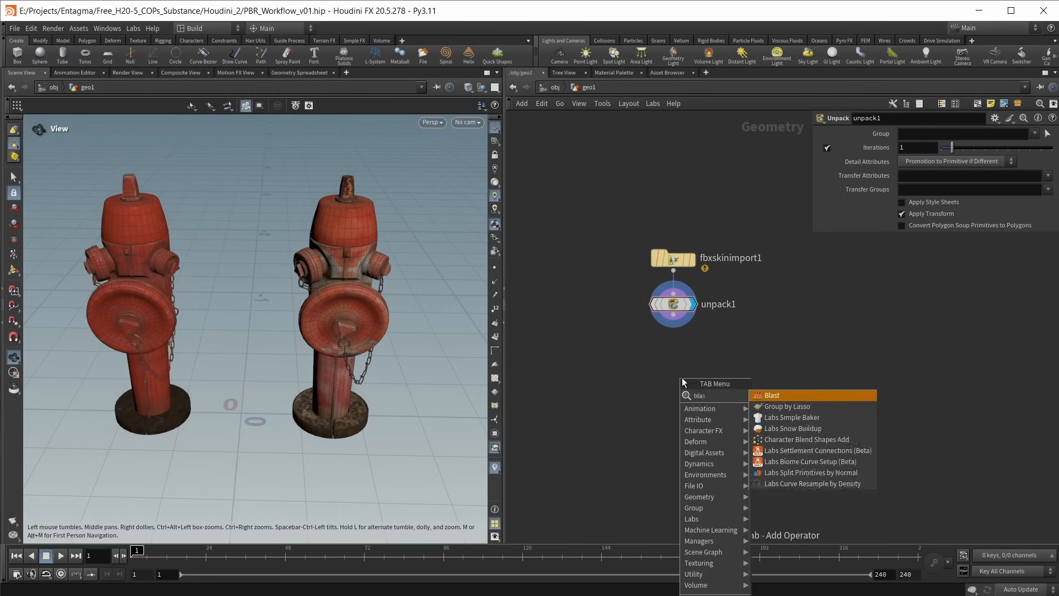
key(Return)
click(681, 375)
click(928, 132)
text(@na)
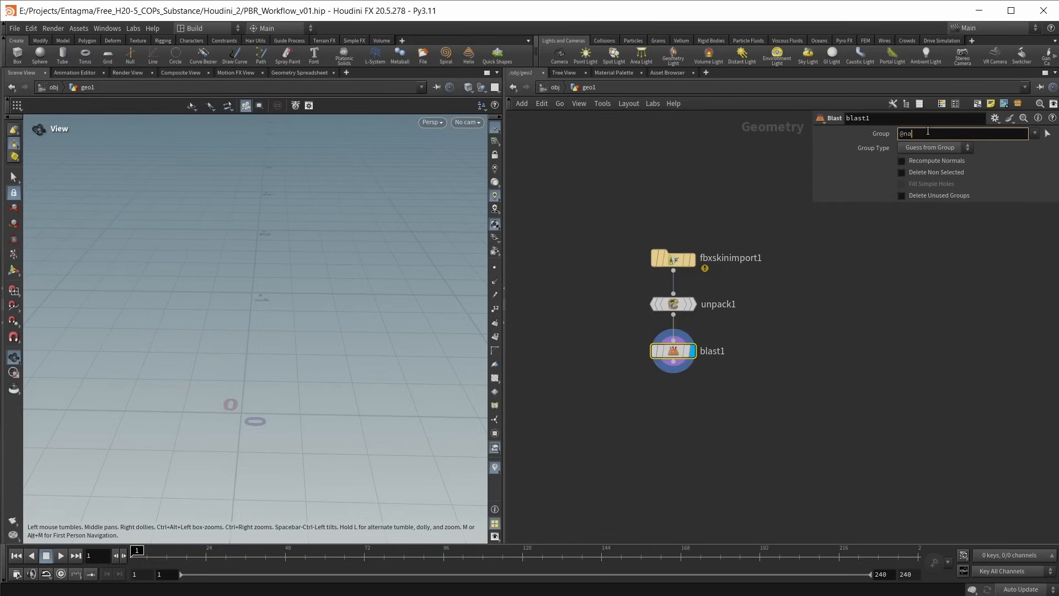
text(me=*_aged)
key(Return)
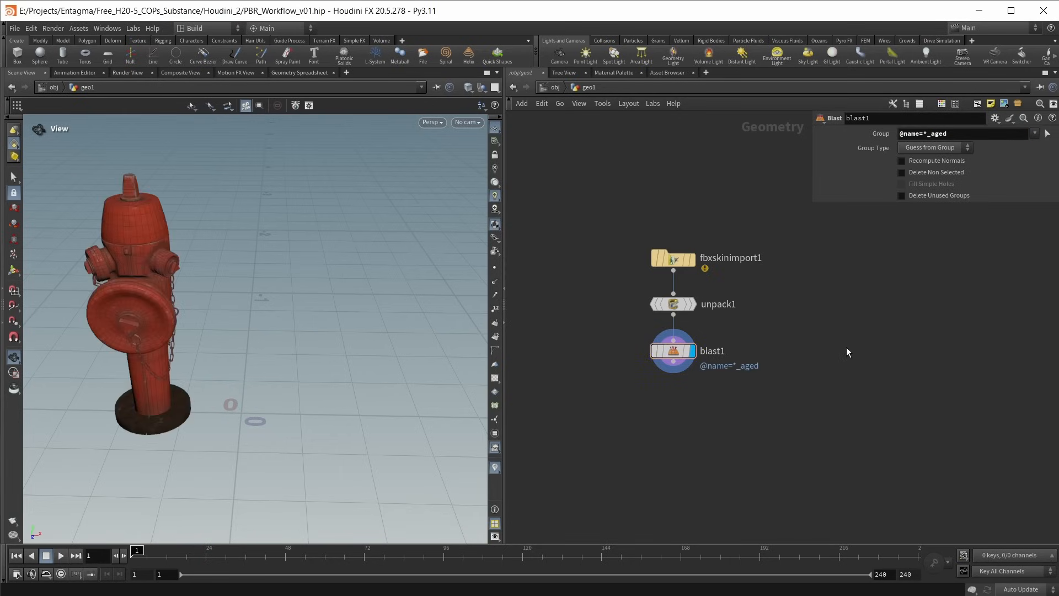
Step: Add an Attribute Delete node after the Blast node and enable Delete Non Selected
key(Tab)
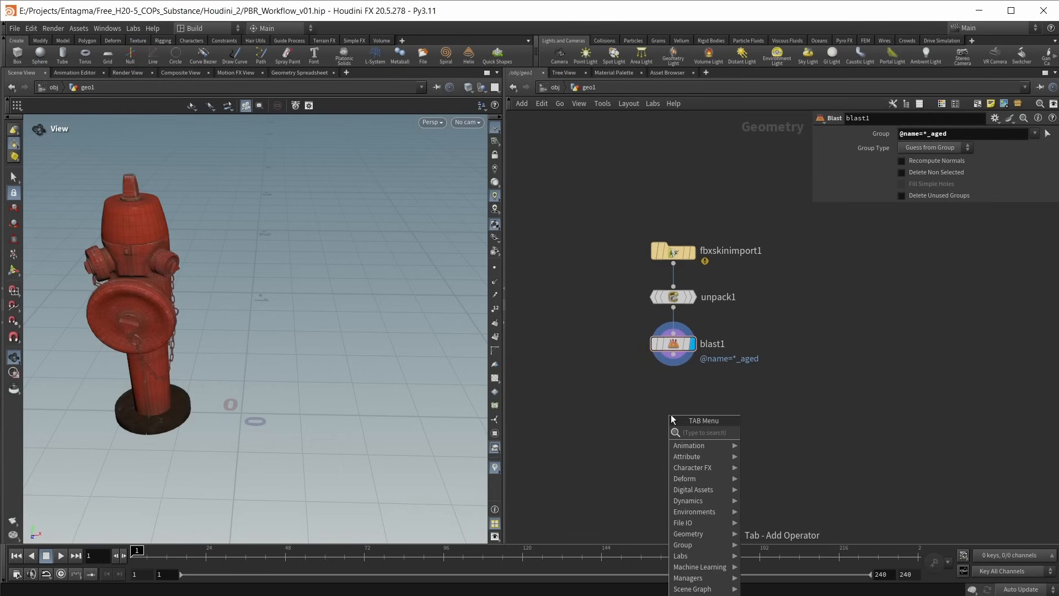
text(attribdel)
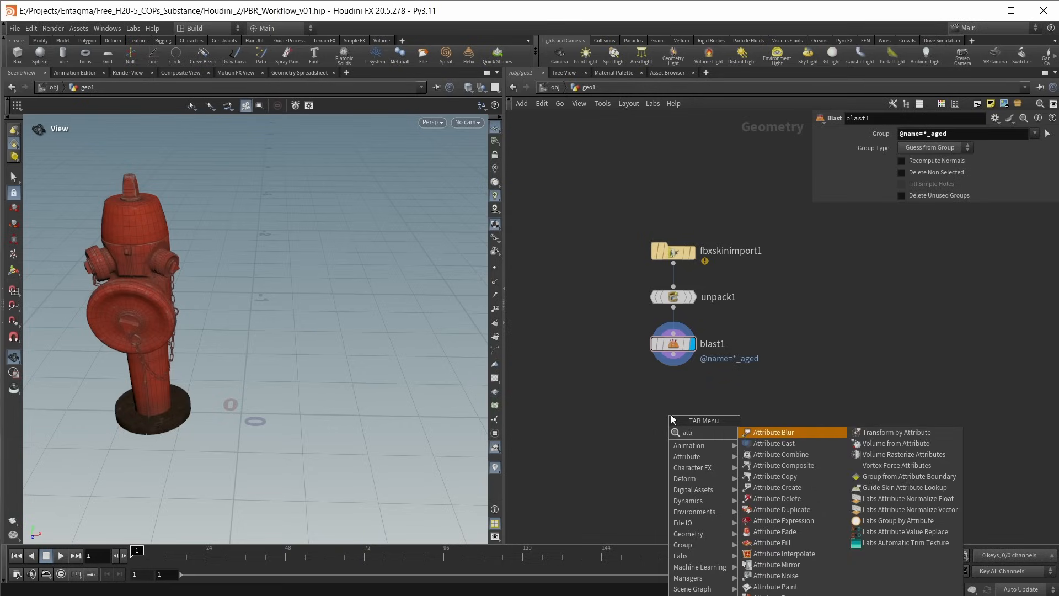
key(Return)
click(941, 143)
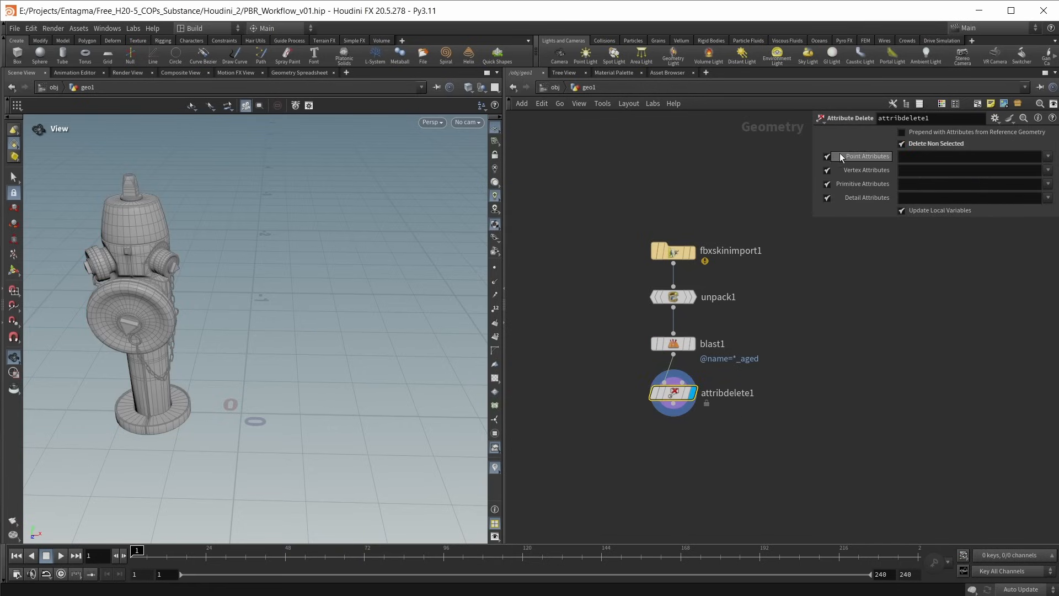
drag(810, 148, 773, 149)
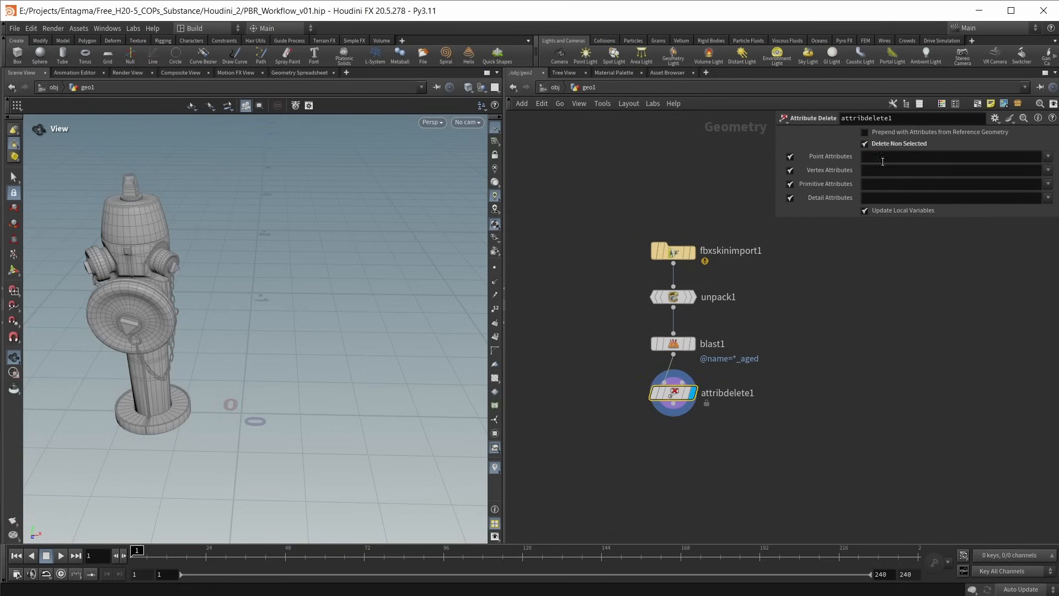
Step: Keep only the point attribute P, the vertex attributes N and uv, and the primitive attribute name in the Attribute Delete node
click(1049, 156)
click(1050, 173)
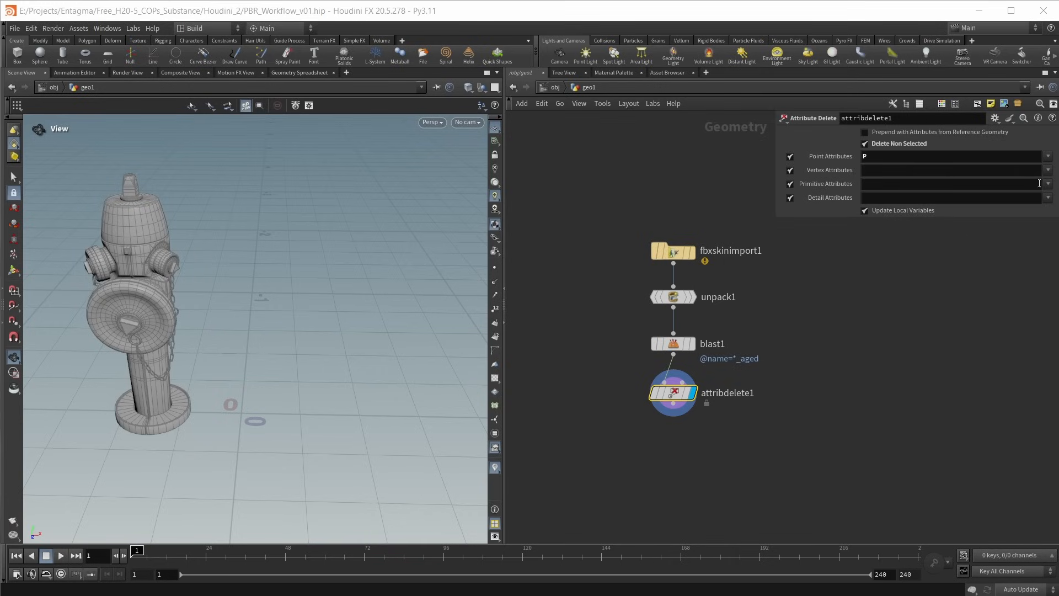
click(1046, 173)
click(1046, 183)
click(1047, 172)
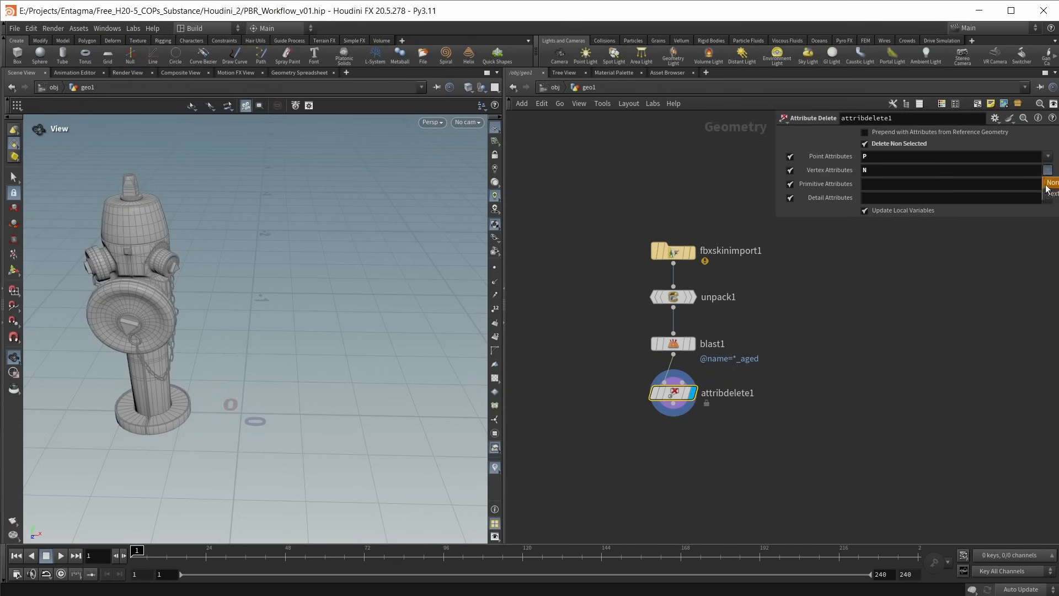
click(1046, 193)
click(1047, 183)
click(1047, 194)
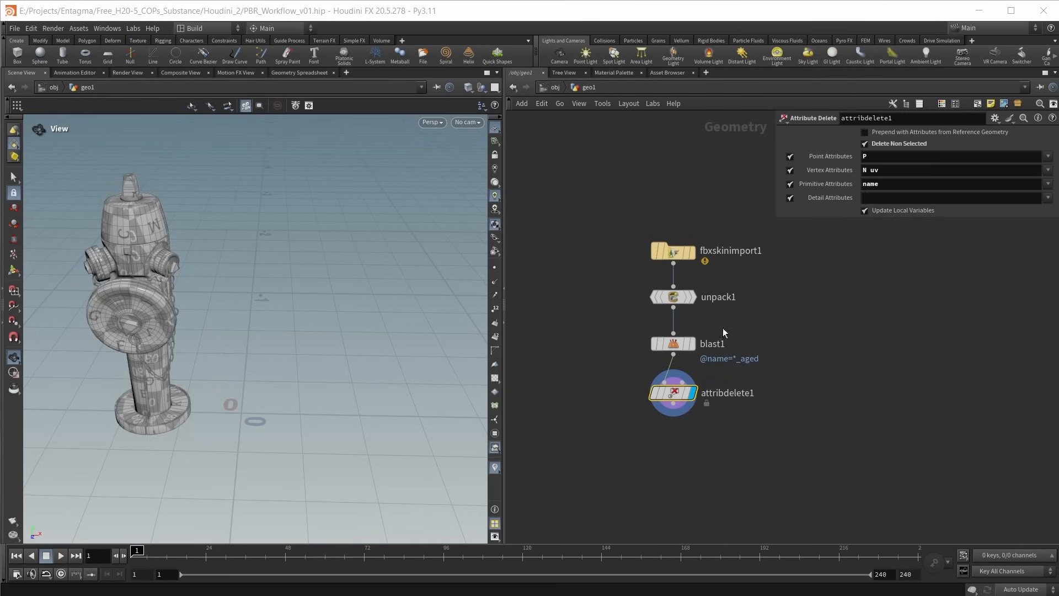
Step: Add a Match Size node, wire the Attribute Delete output into it, and display it
drag(165, 301, 160, 289)
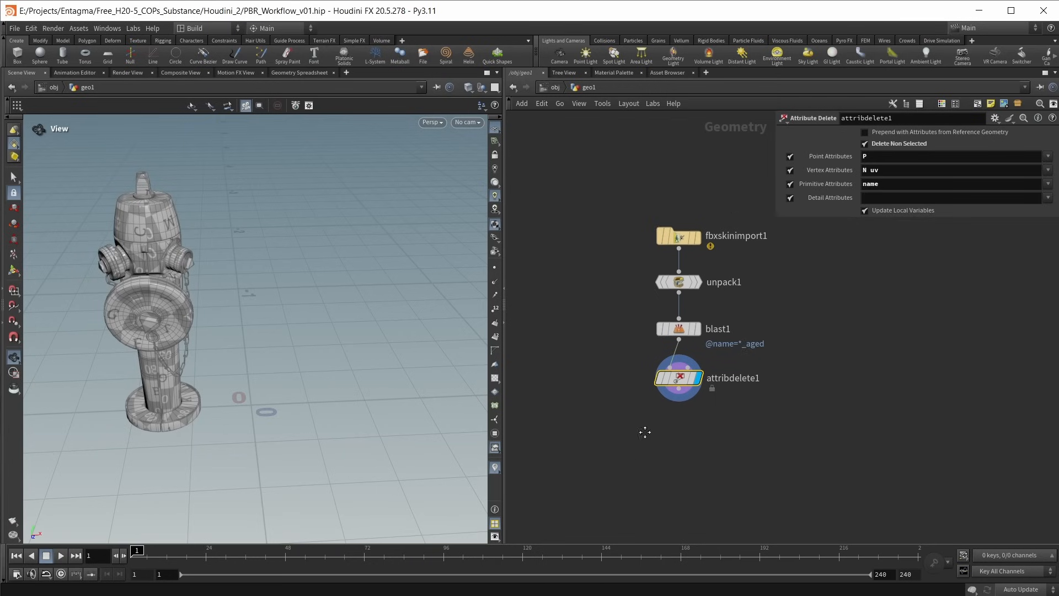
middle_drag(644, 431, 618, 351)
key(Tab)
text(mat)
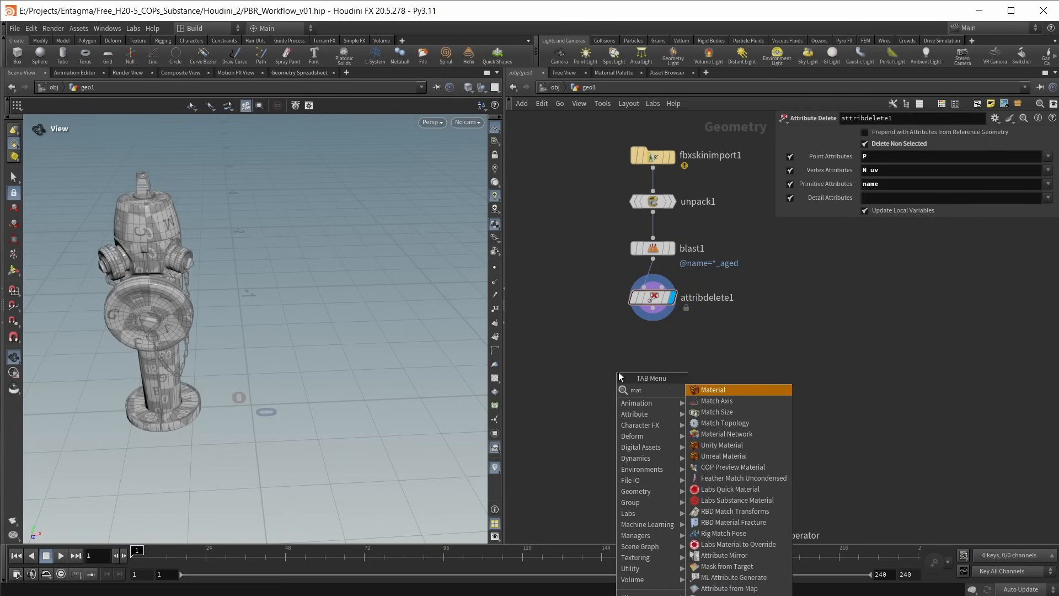
text(ch)
key(Down)
key(Return)
key(Return)
drag(653, 308, 646, 361)
click(671, 362)
Step: Set Justify Y and Justify Z to None in the Match Size node
click(881, 282)
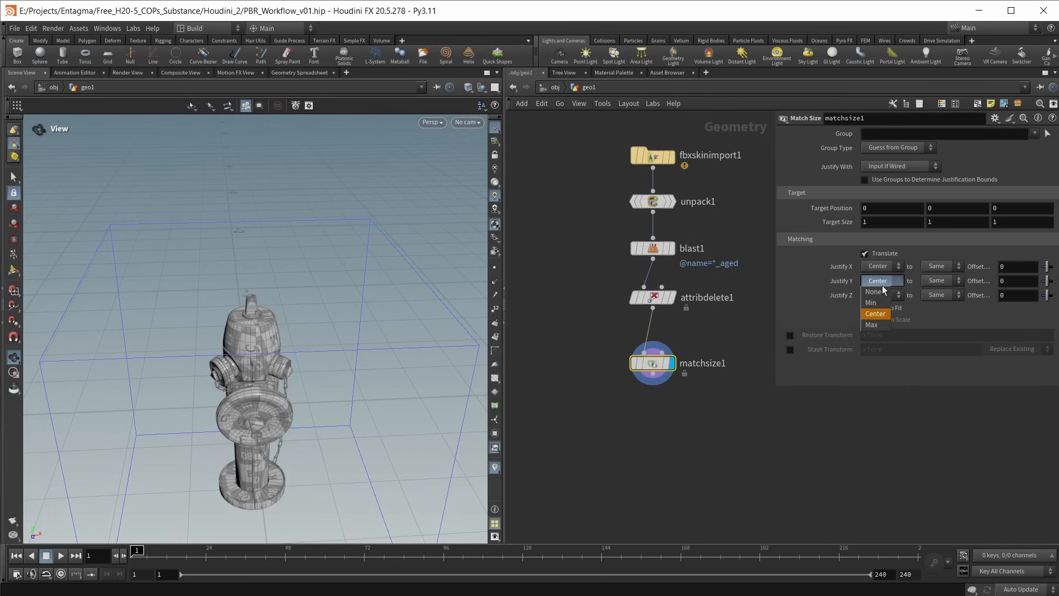
click(878, 292)
click(879, 293)
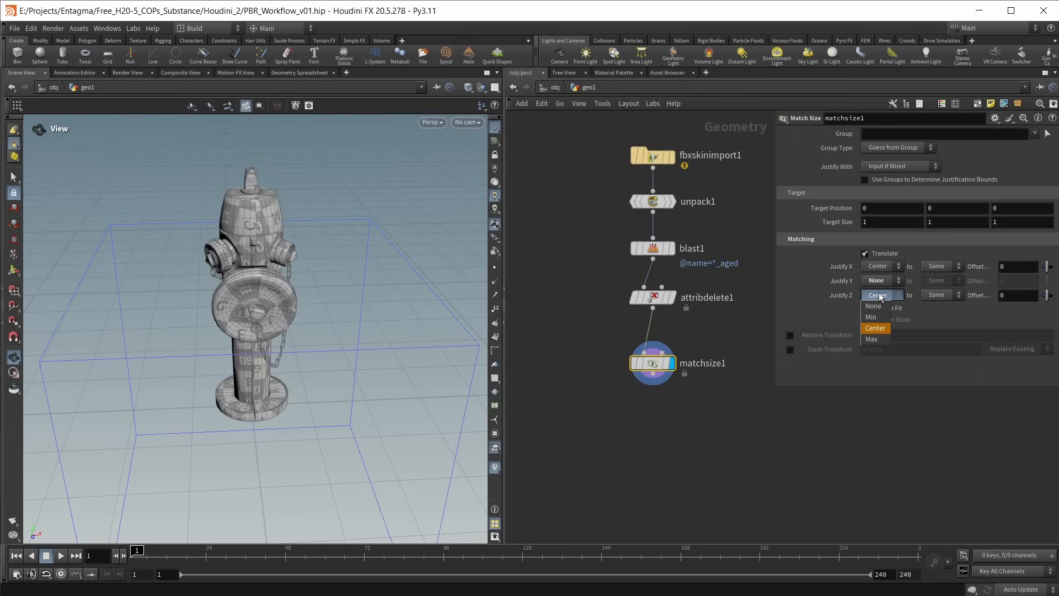
click(879, 306)
Step: Wire the Match Size output into the Subdivide node and display the subdivided hydrant
drag(272, 386, 298, 389)
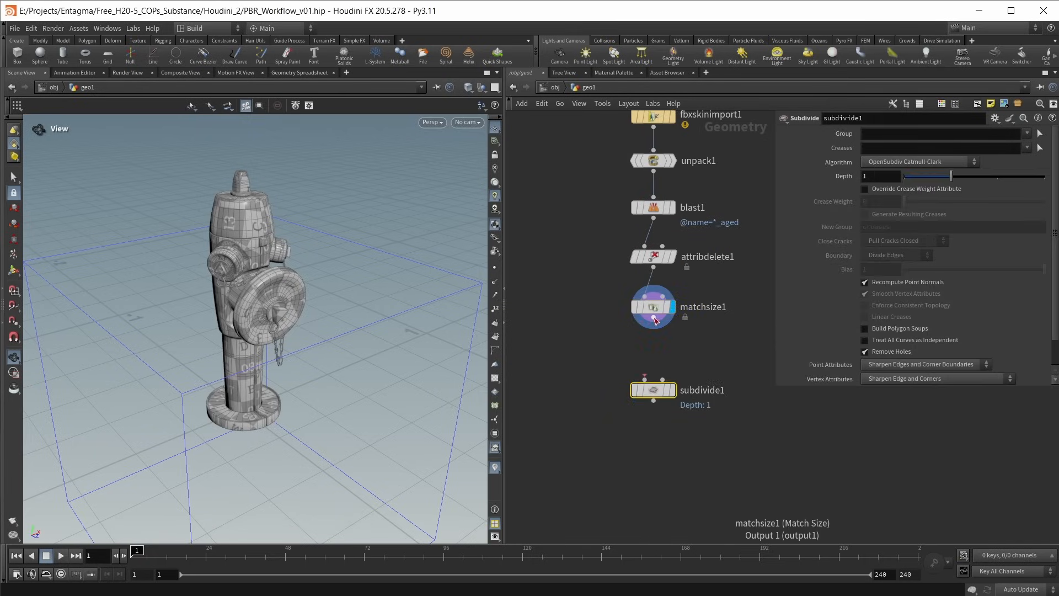
drag(653, 317, 650, 368)
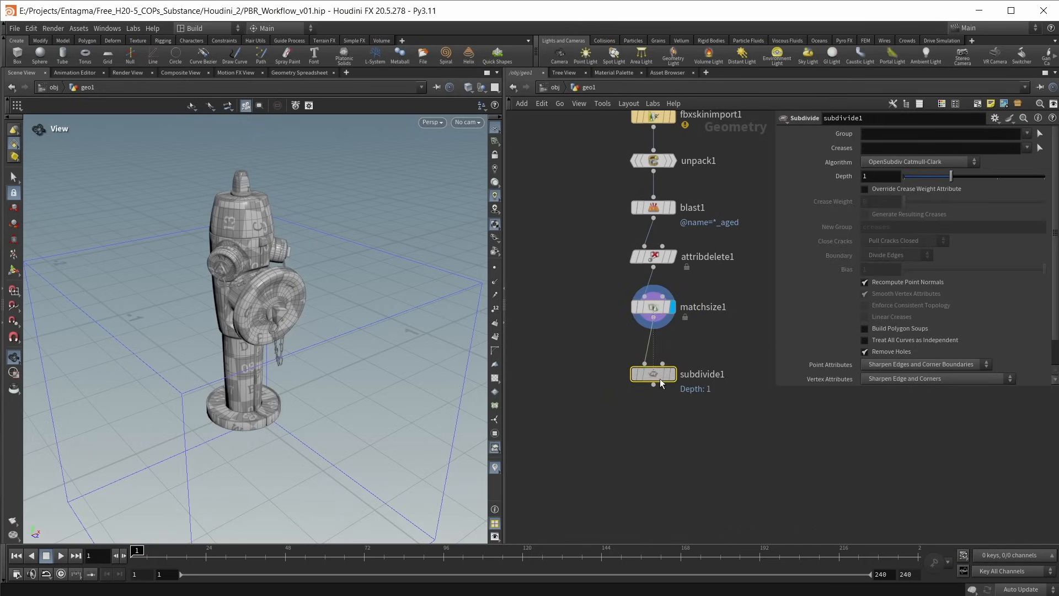
click(673, 366)
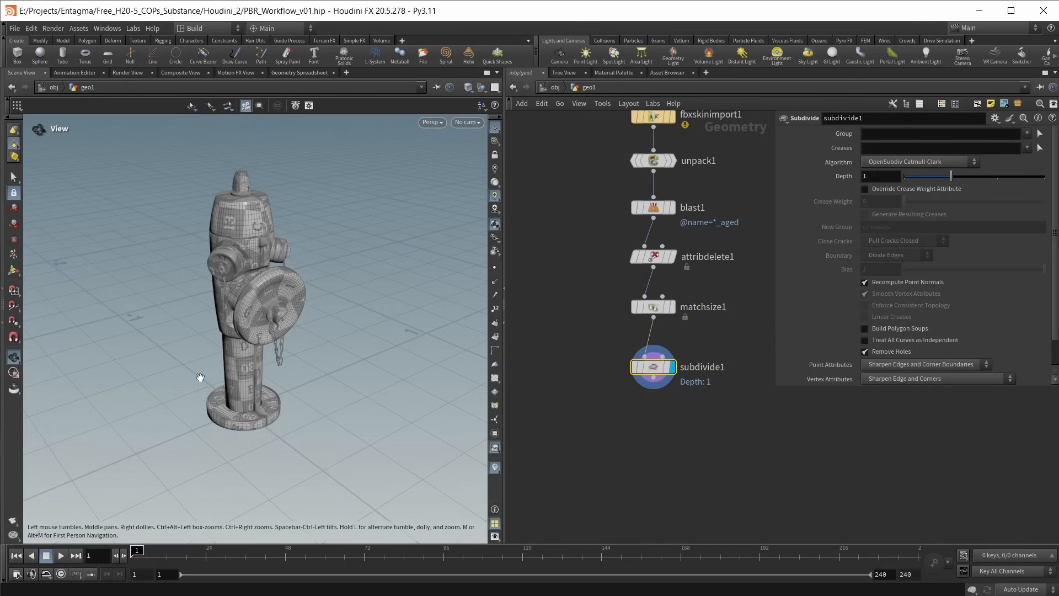
drag(277, 289, 251, 307)
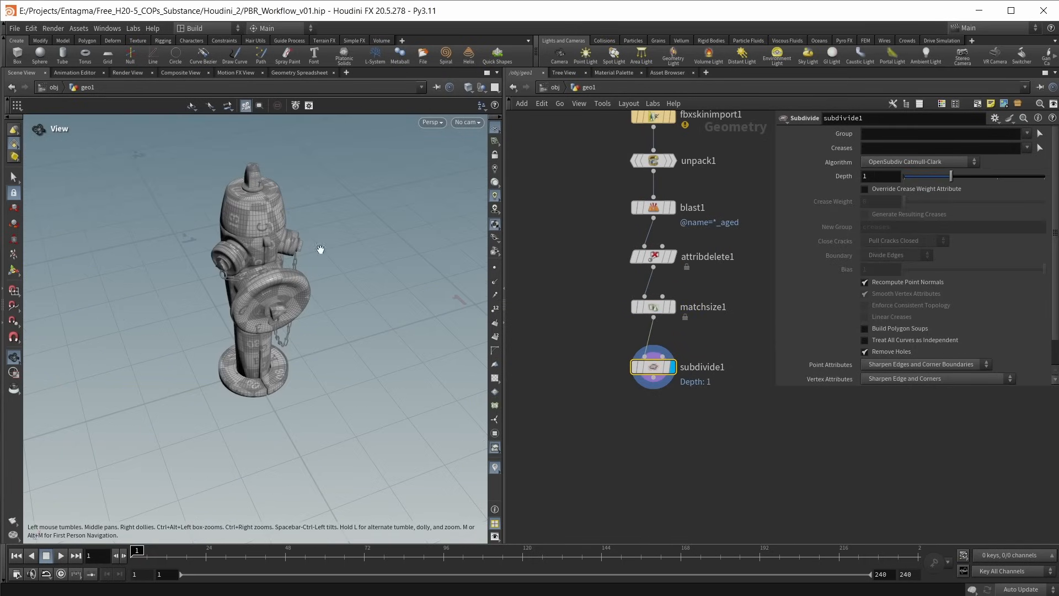
Step: Add a Null node fed by the Subdivide node and rename it Main
scroll(577, 290, down, 3)
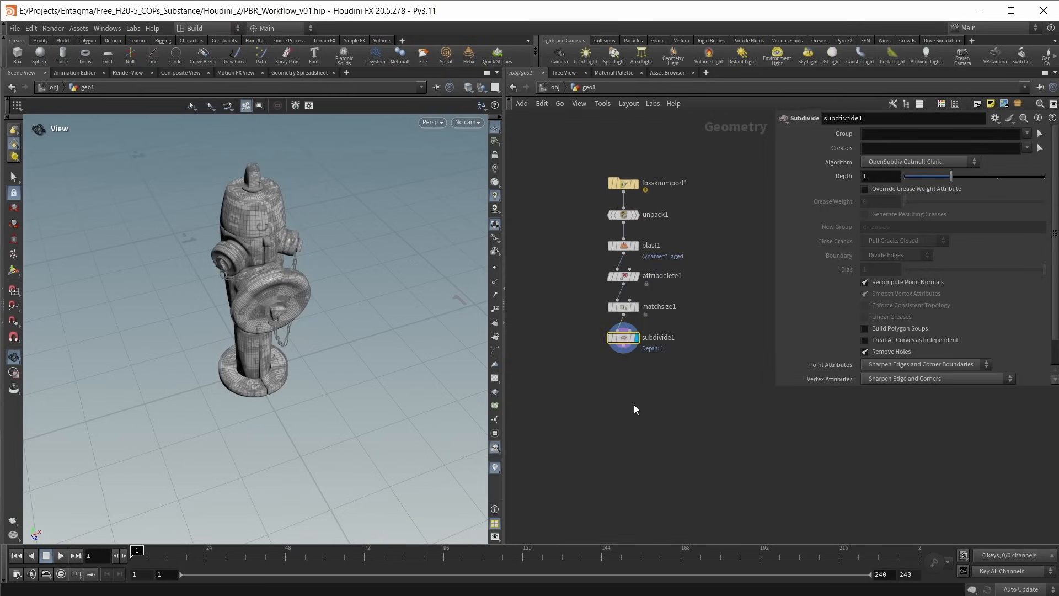
key(Tab)
text(nul)
key(Return)
click(634, 404)
drag(624, 345, 634, 395)
drag(634, 405, 624, 373)
click(642, 373)
text(Main)
key(Return)
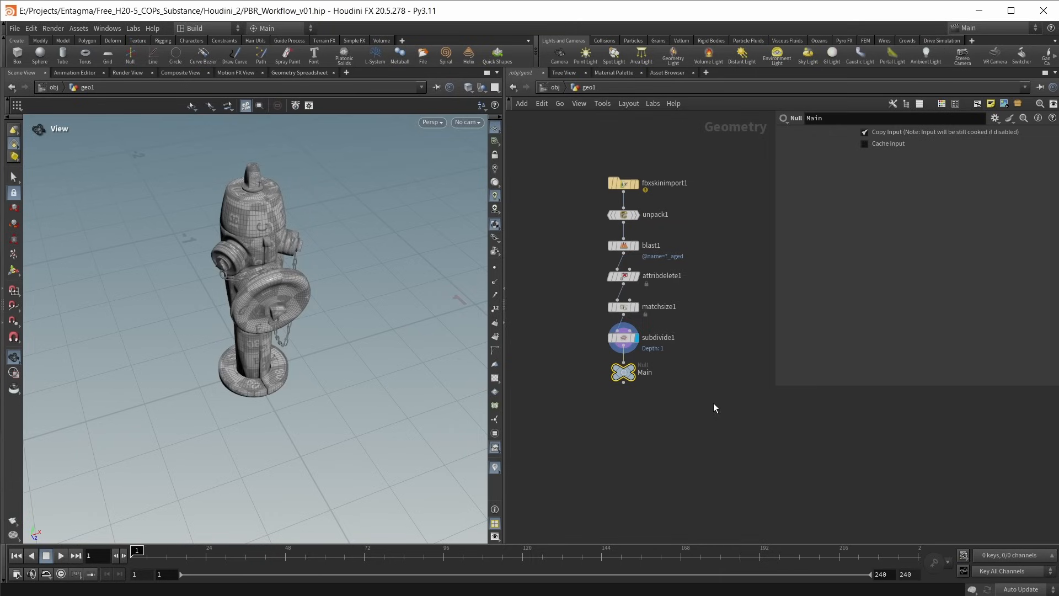
Step: Add a COP Network node beside the Main null
middle_drag(710, 398, 690, 396)
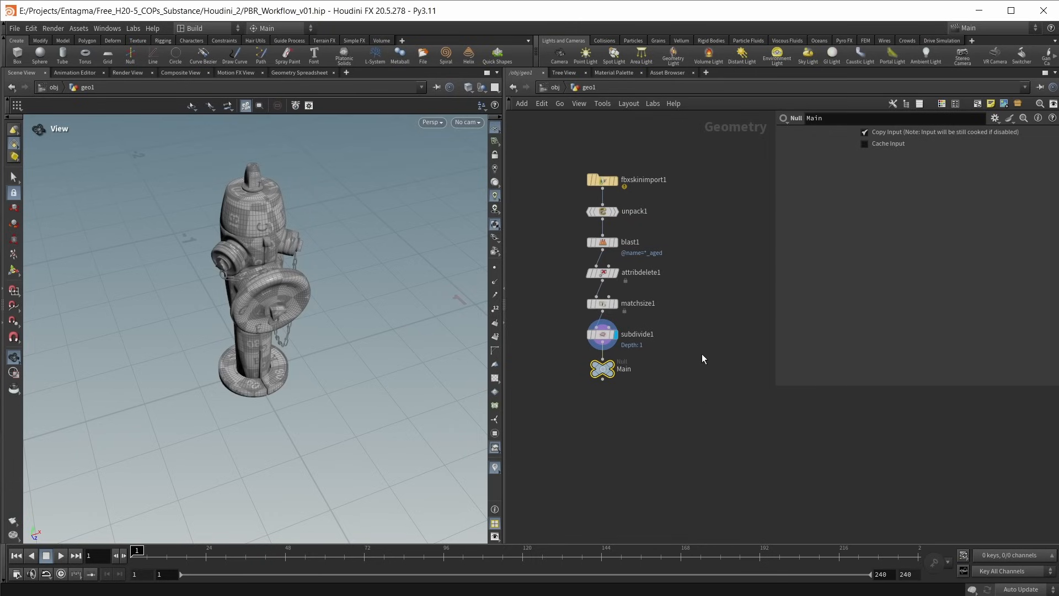
middle_drag(725, 376, 703, 378)
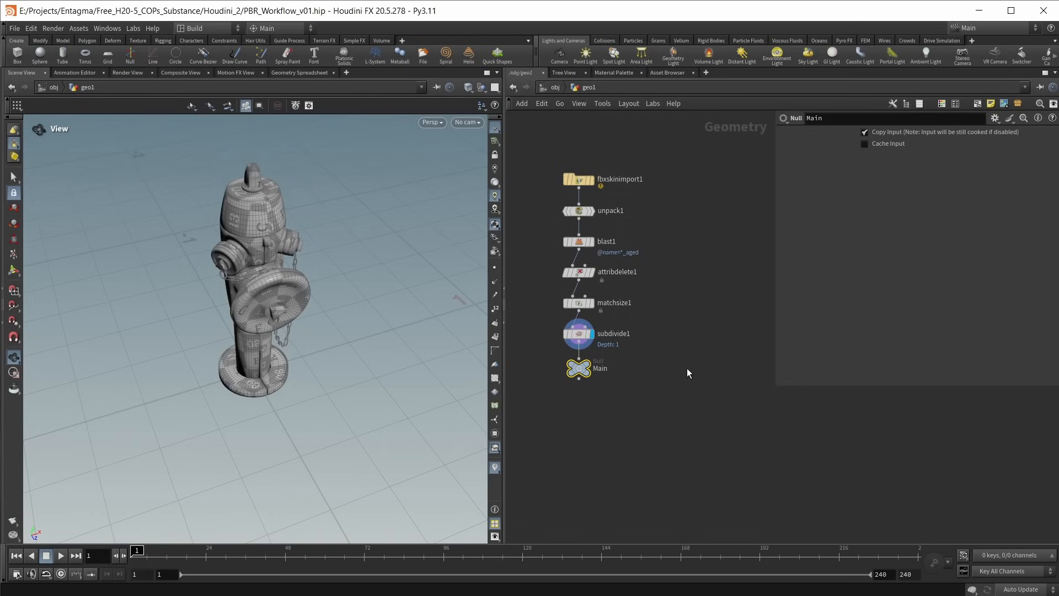
click(686, 375)
key(Tab)
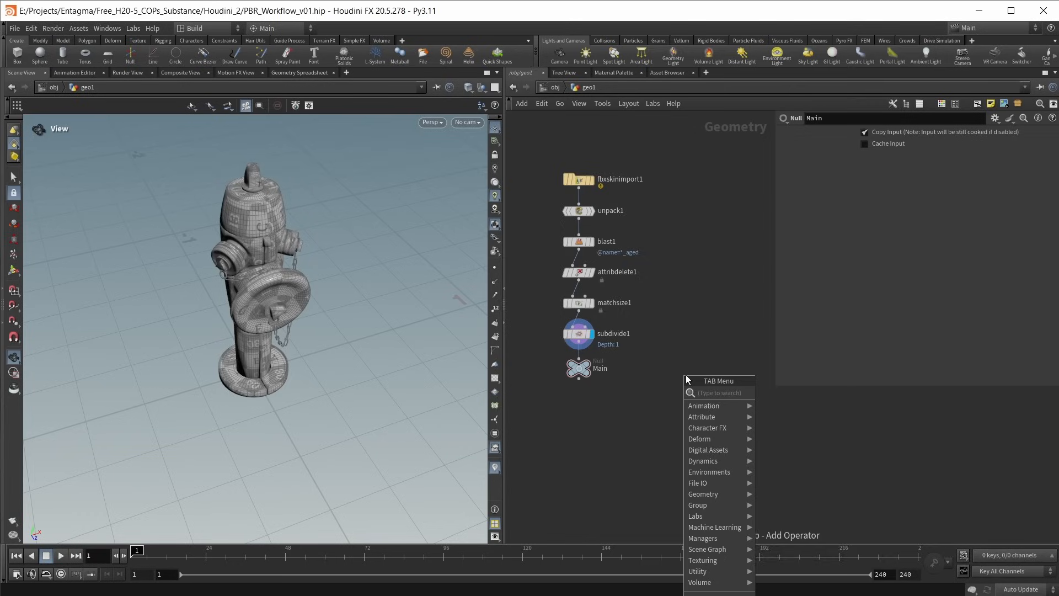
text(cop)
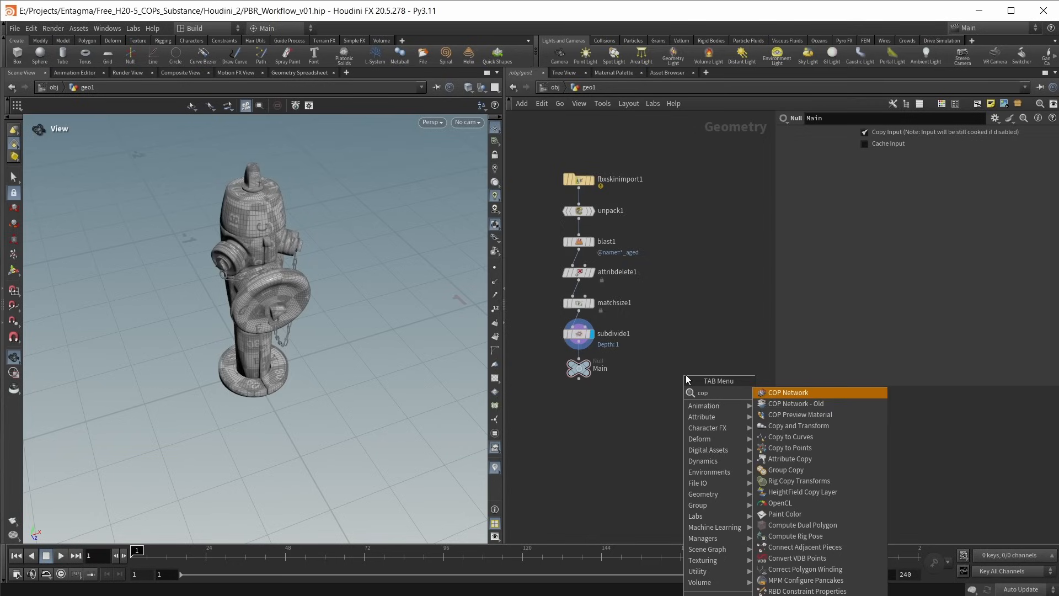
key(Return)
click(669, 369)
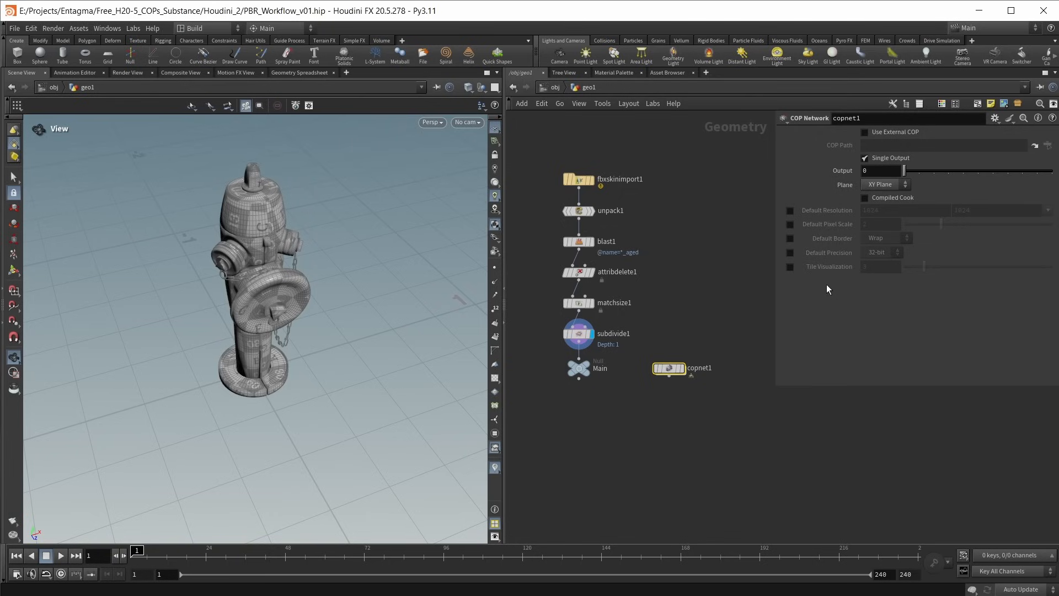
Step: Enable the COP Network's default resolution override and set it to 4096 by 4096
click(790, 210)
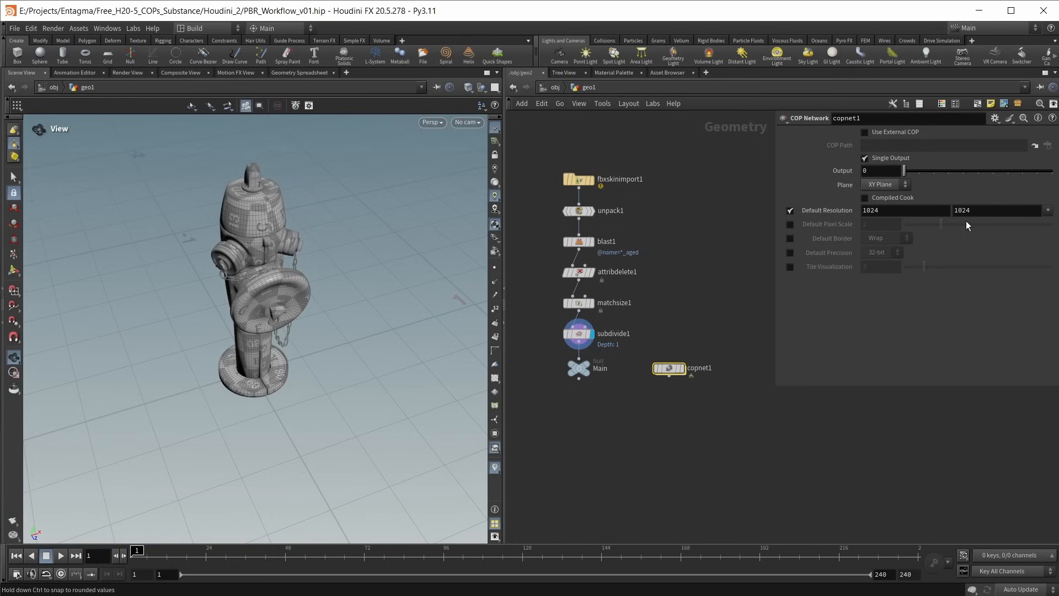
click(1047, 210)
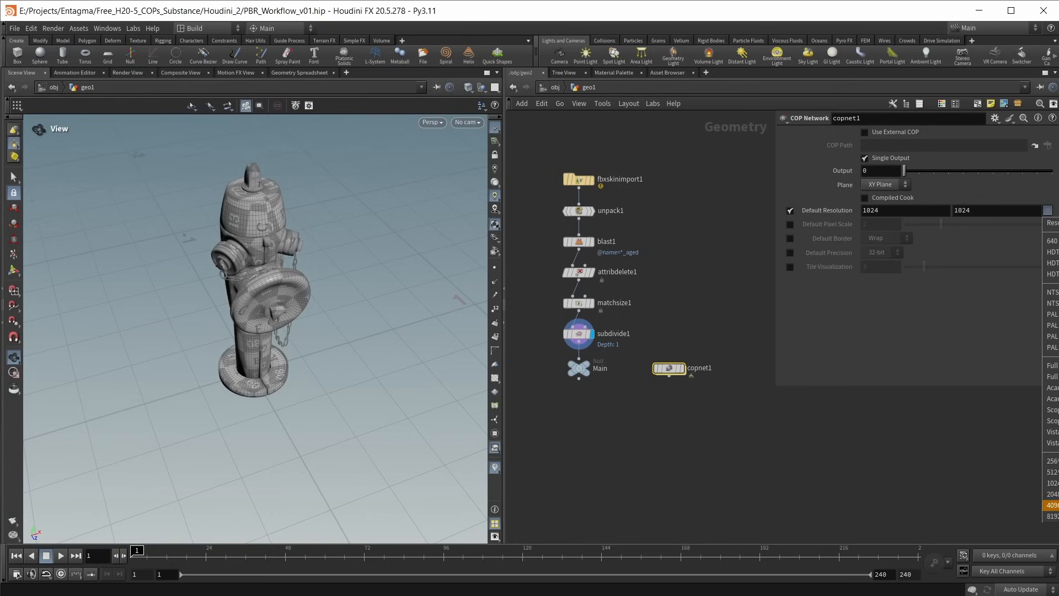
click(1051, 504)
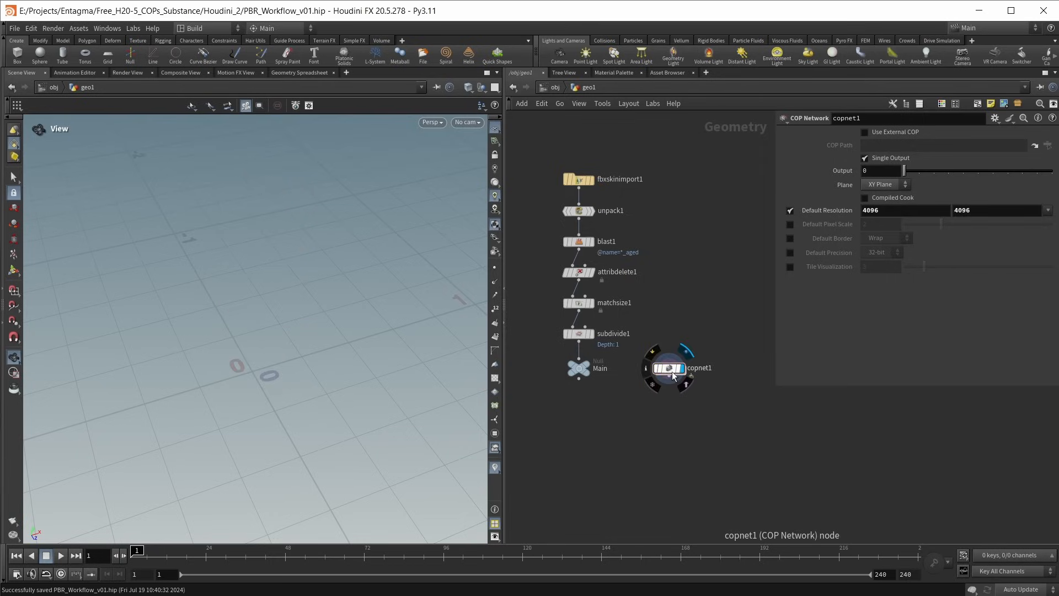
Step: Enter the COP Network, widen the network editor and add a SOP Import node
double_click(669, 370)
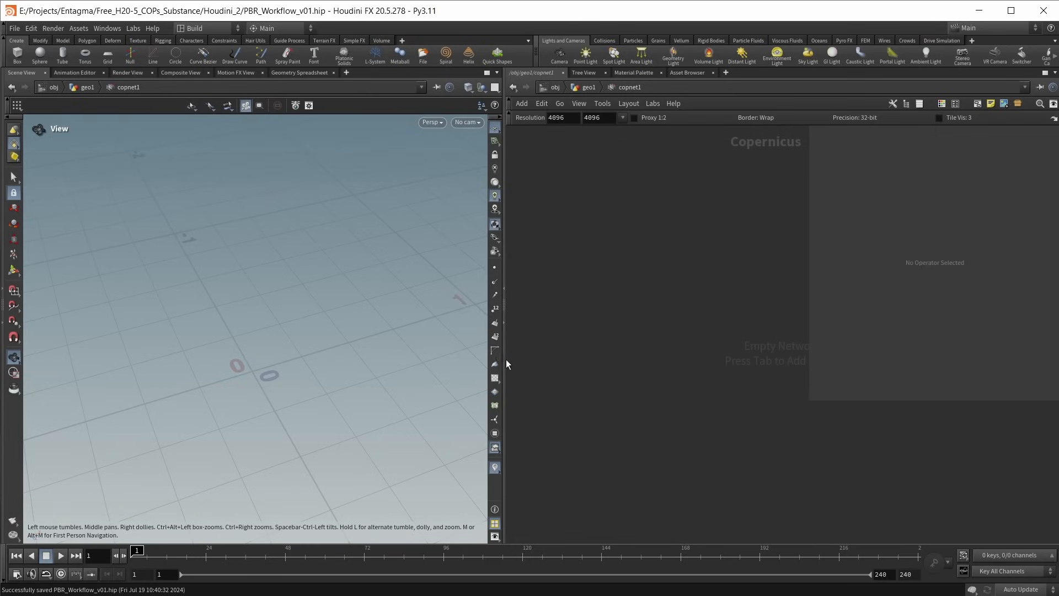
drag(504, 358, 396, 359)
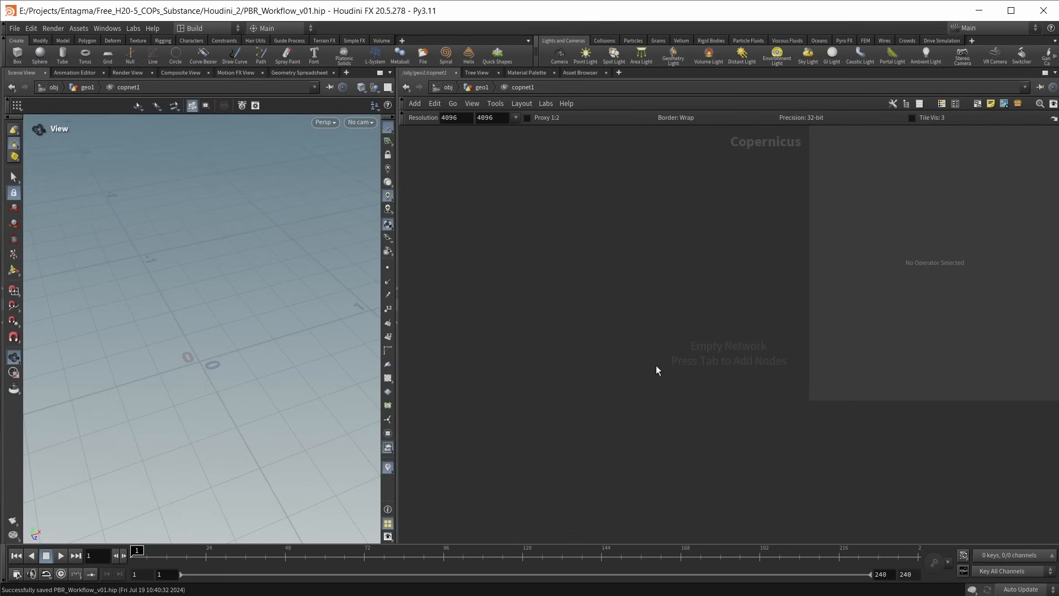
key(Tab)
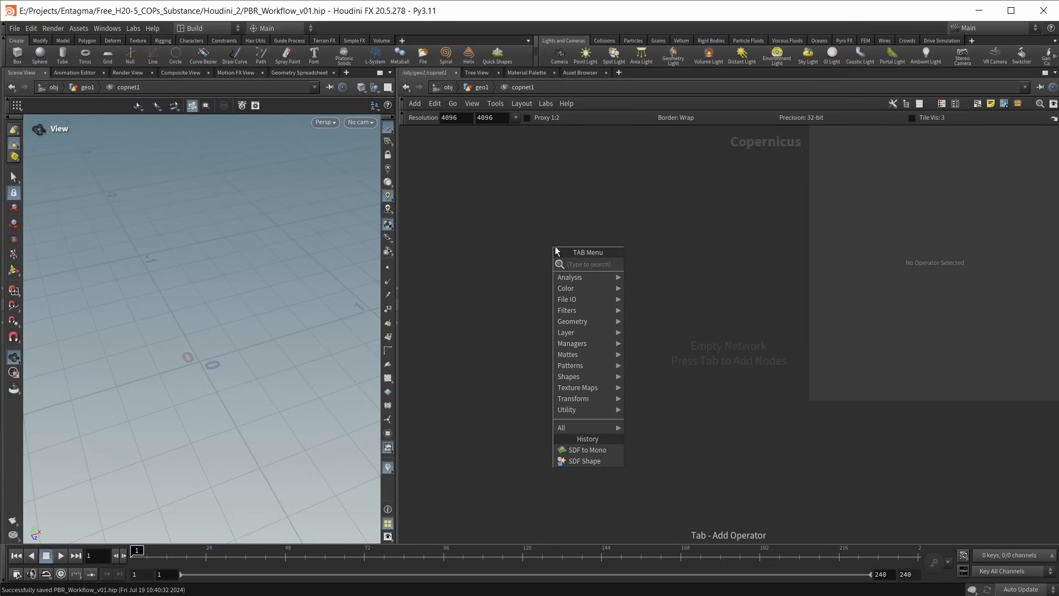
text(sop)
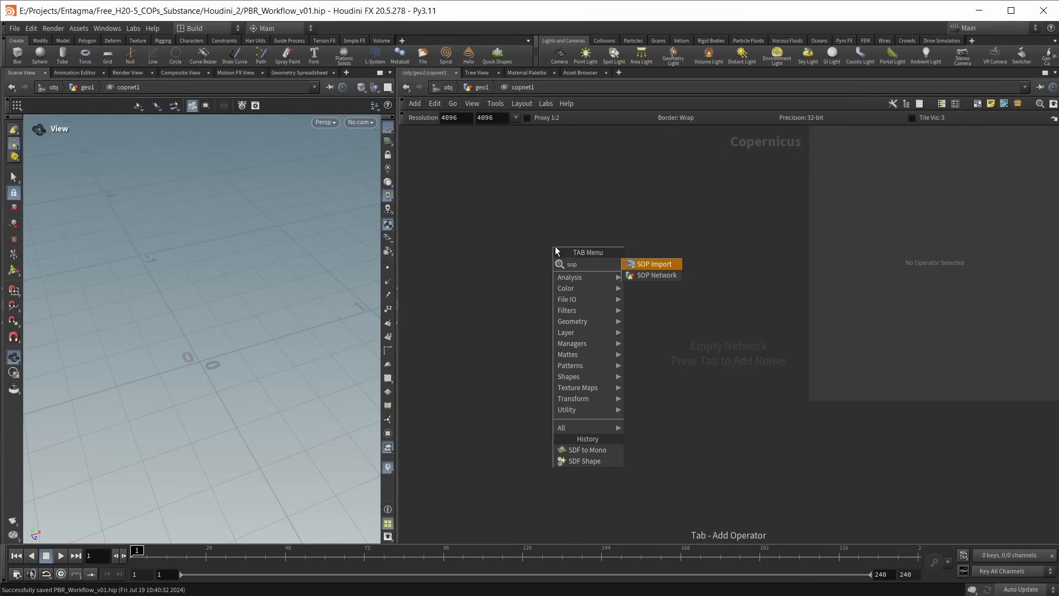
key(Return)
click(555, 252)
Step: Point the SOP Import node's external SOP path to /obj/geo1/Main and bring the hydrant into view
click(1033, 160)
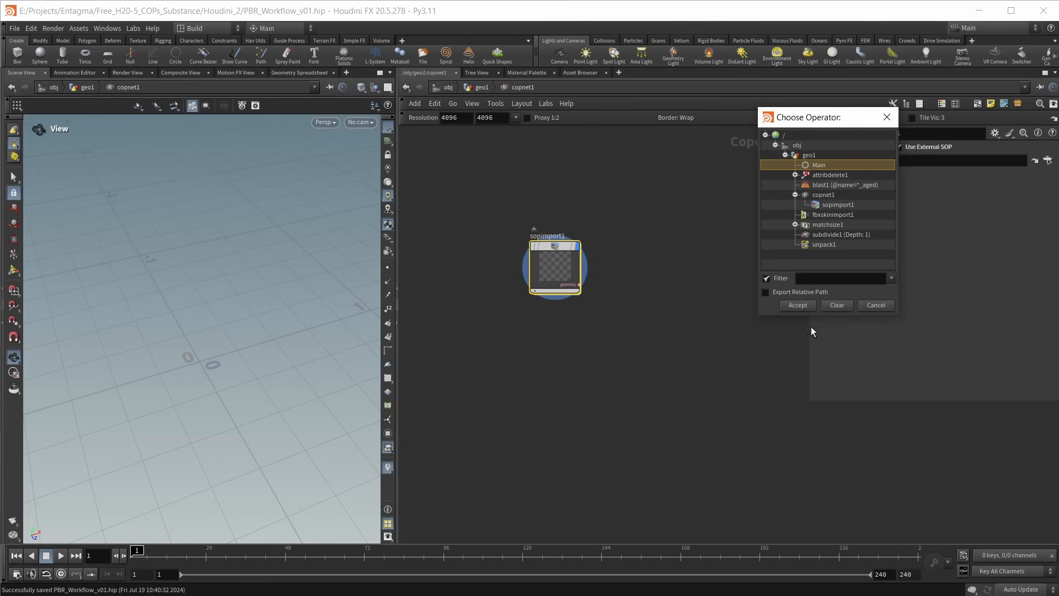
click(797, 305)
drag(199, 309, 212, 370)
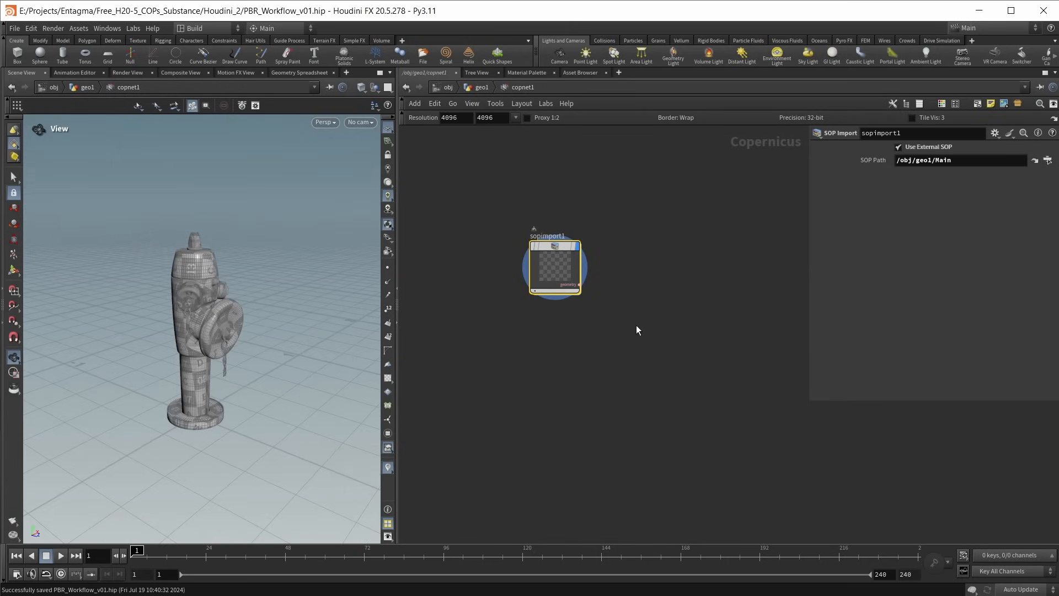
middle_drag(590, 291, 583, 291)
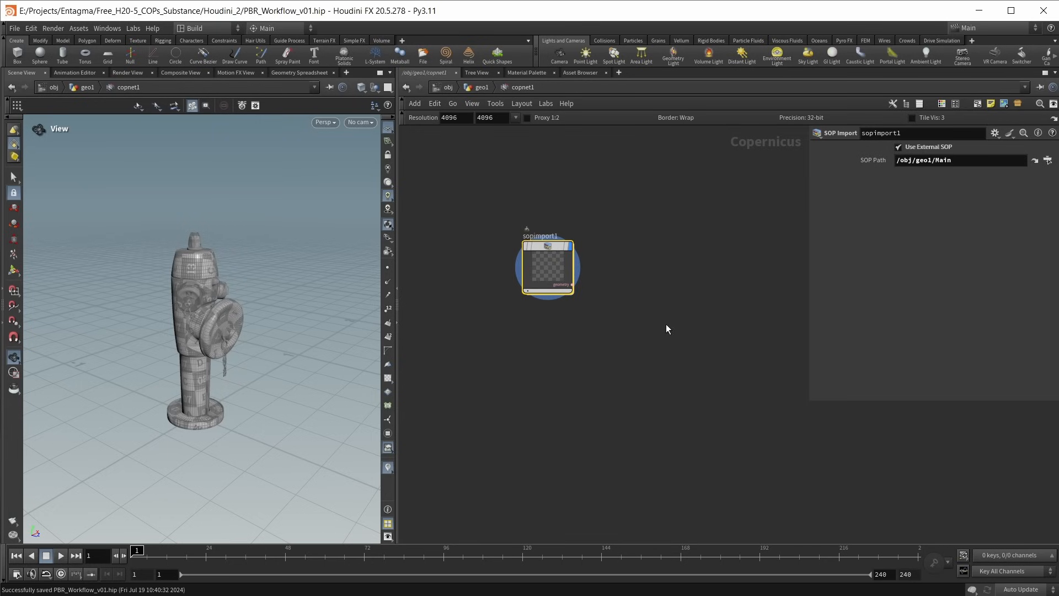
Step: Add a Preview Material node, feed the SOP Import geometry into its geo input and display it
key(Tab)
text(pre)
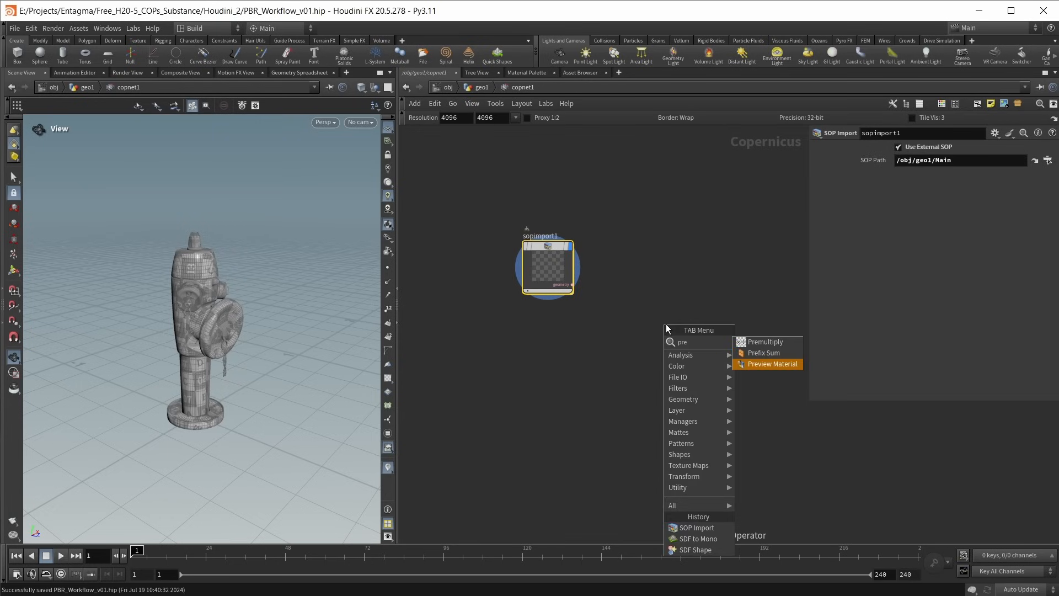
key(Return)
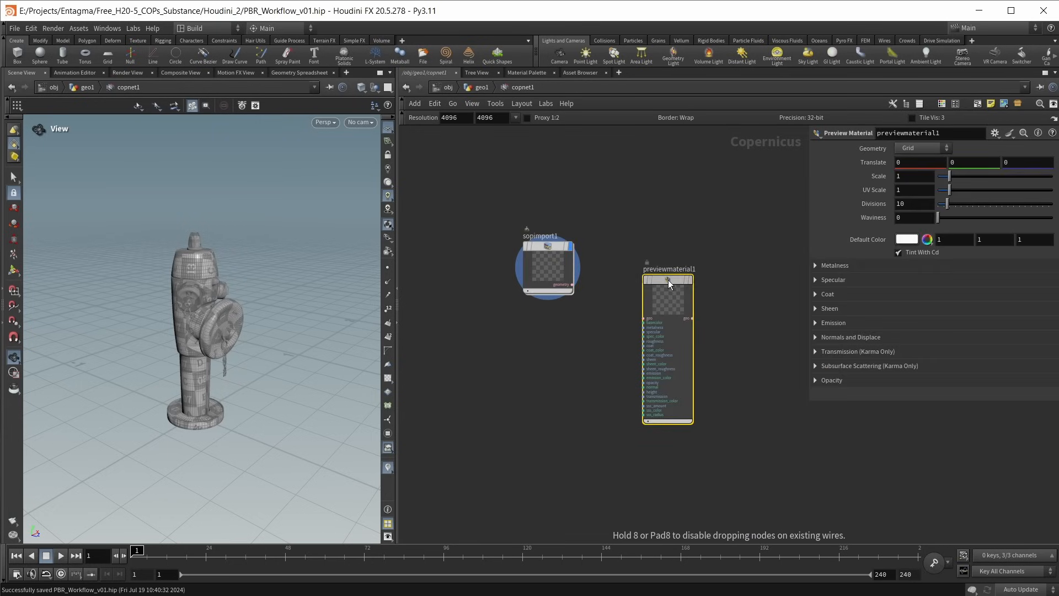
click(676, 281)
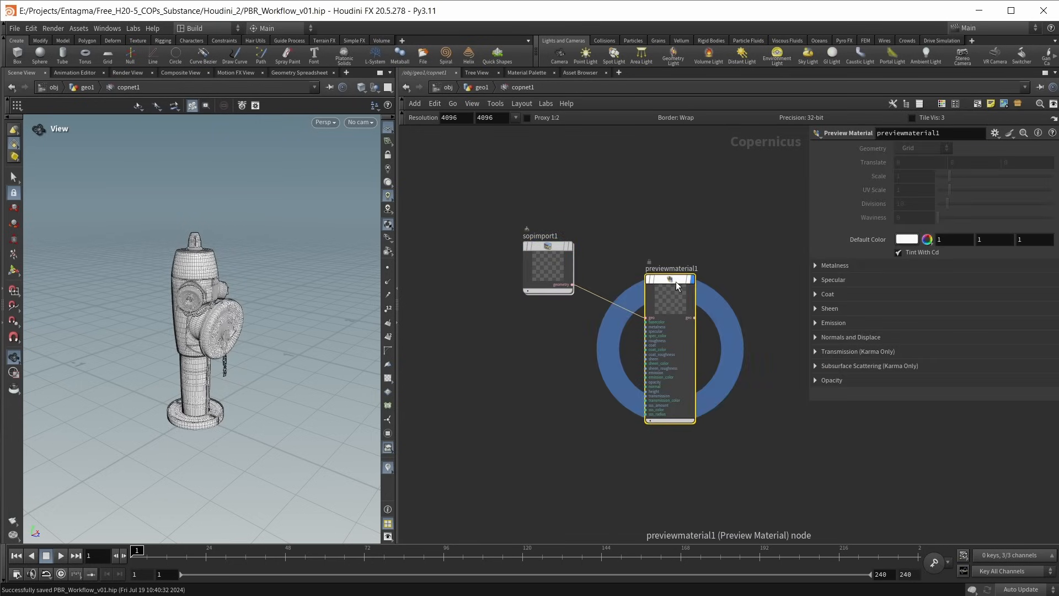
scroll(661, 343, up, 3)
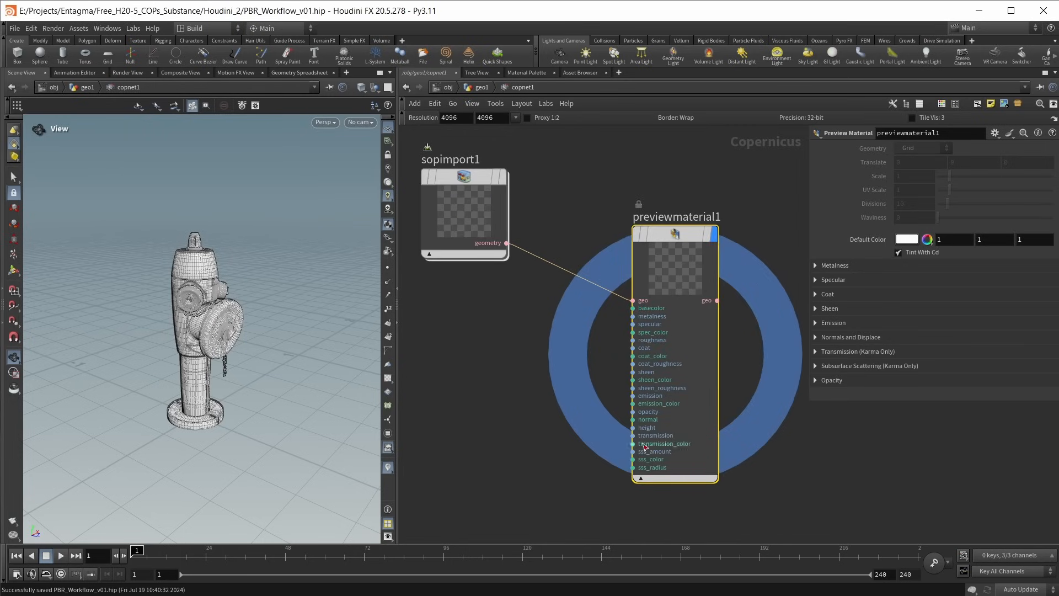
scroll(209, 312, up, 3)
Step: Switch the viewport's shading mode to Smooth Shaded for the hydrant preview
drag(209, 312, 177, 334)
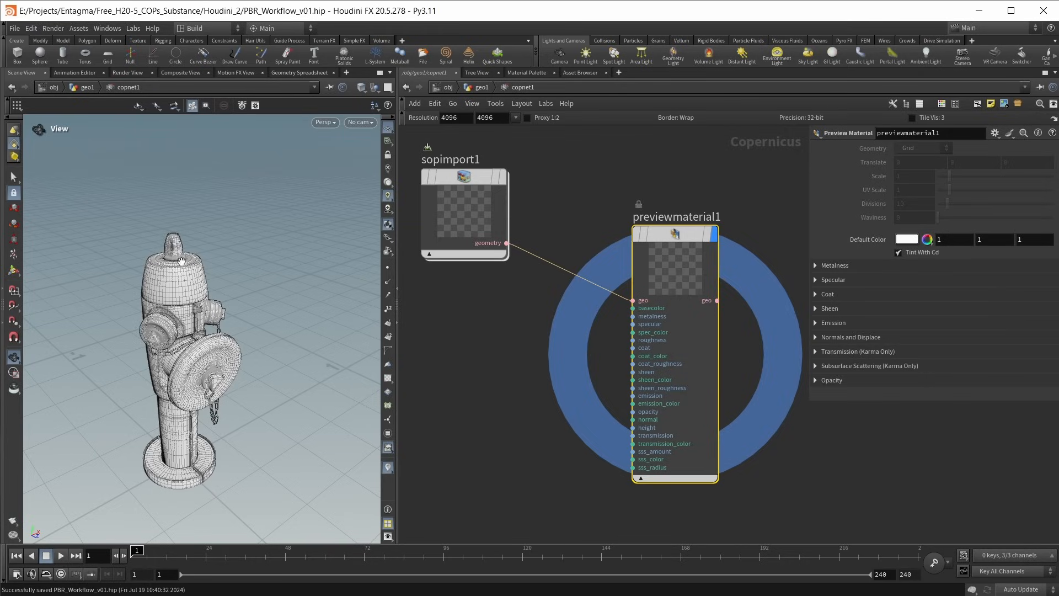
click(361, 88)
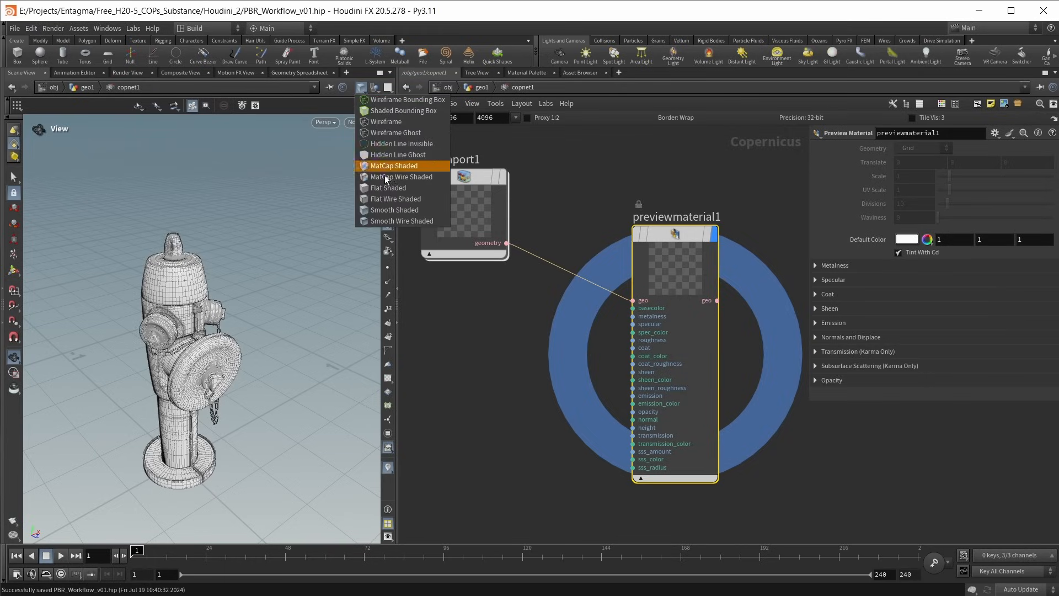
click(398, 211)
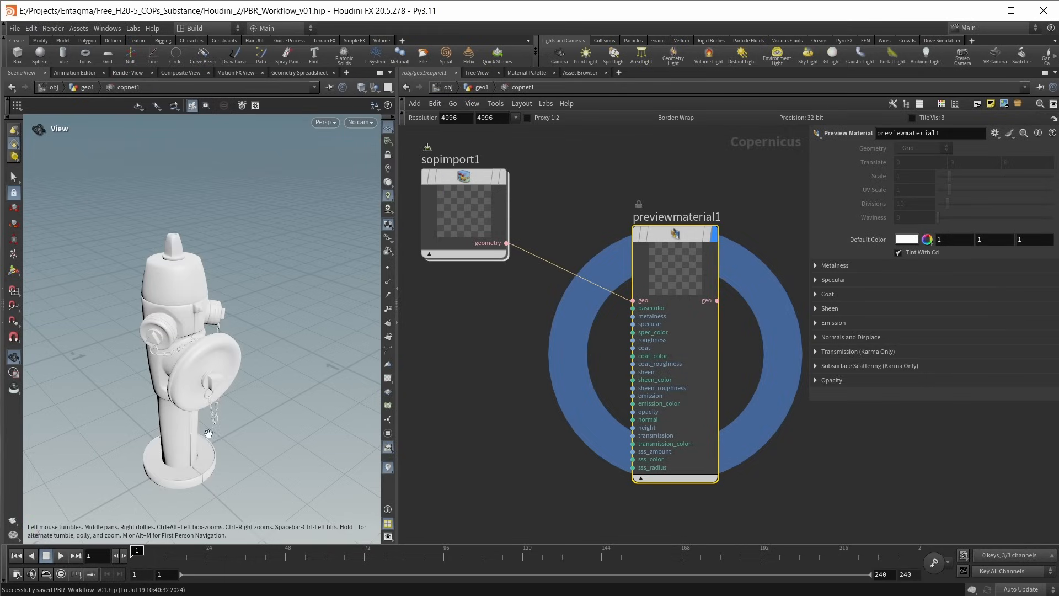
click(459, 382)
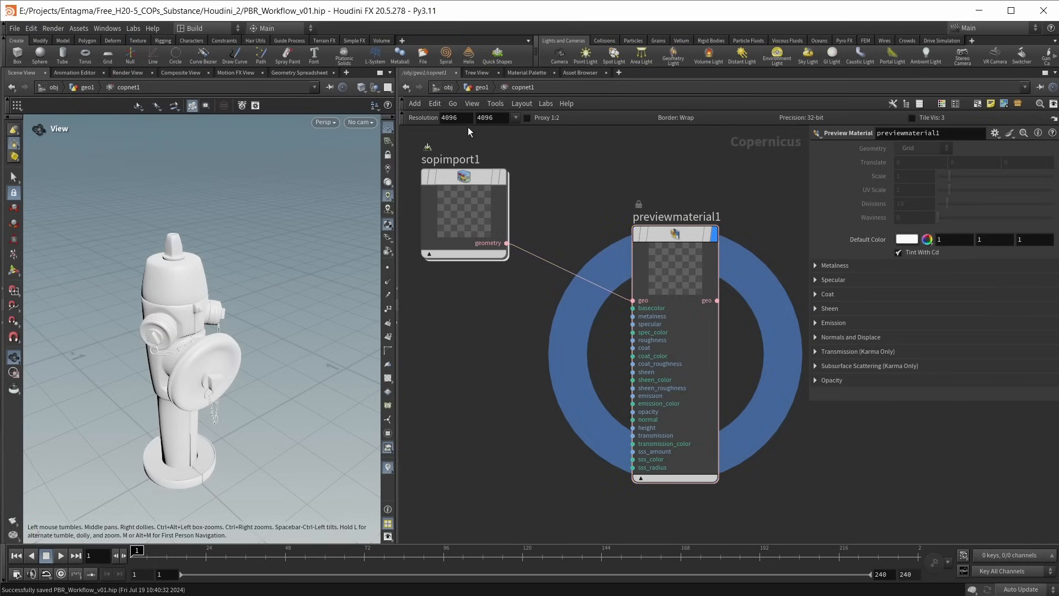
Step: Inspect the COP Network's geometry attributes from the geo1 level and return inside the network
click(482, 88)
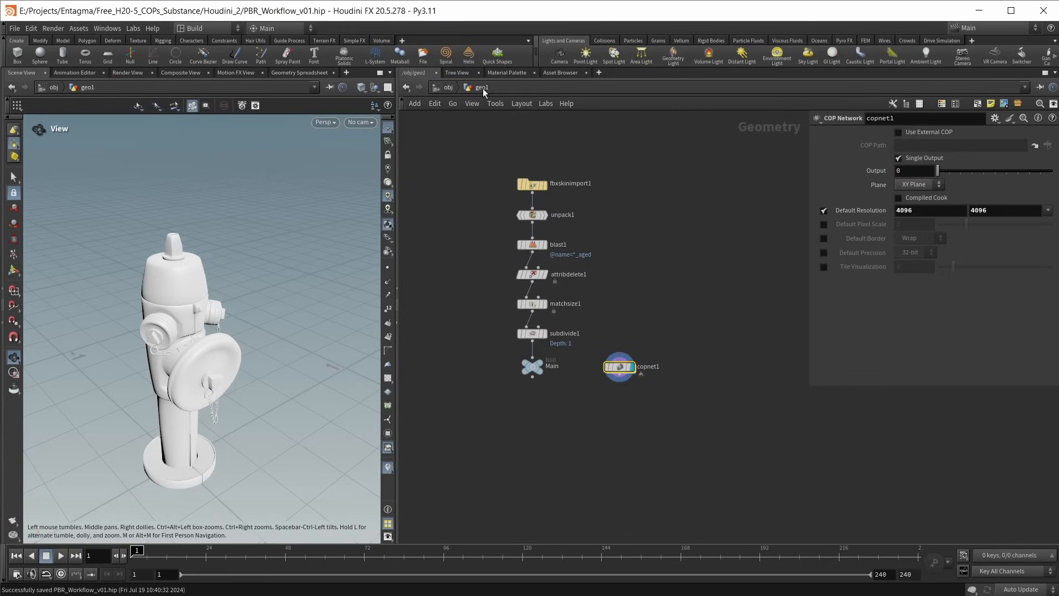
middle_click(621, 377)
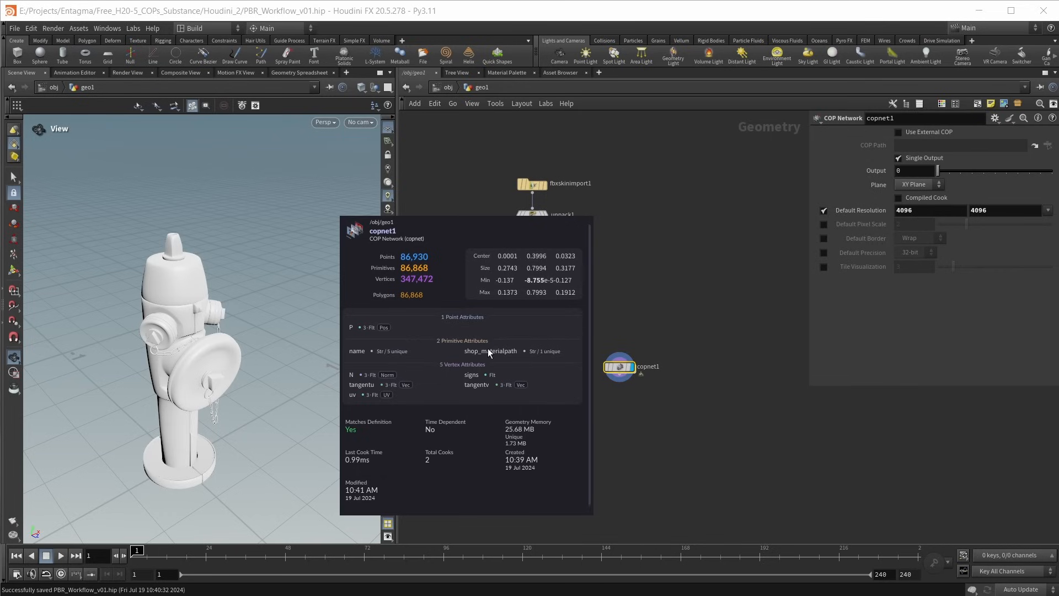
double_click(619, 366)
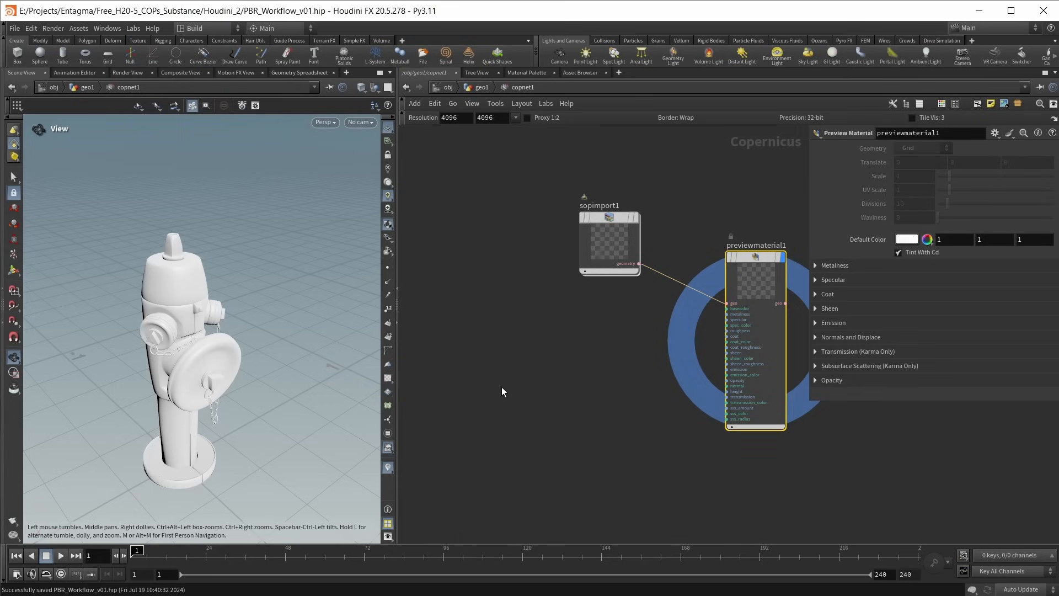
Step: Add a File node to the COP network below and beside the SOP Import node
key(Tab)
text(file)
key(Return)
click(470, 333)
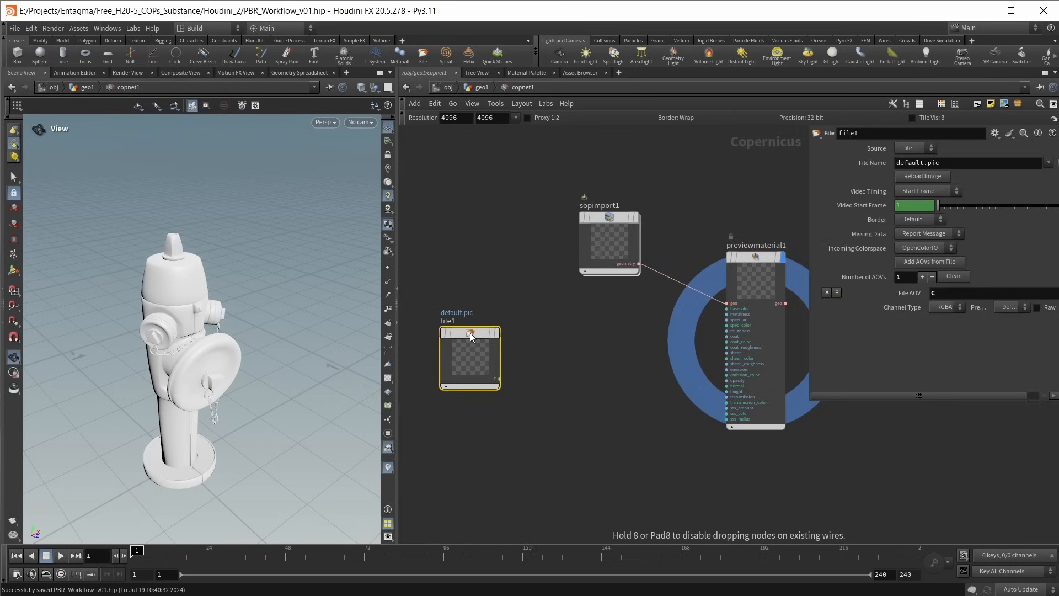
Step: Load $HIP/tex/cgbookcase/PaintedMetal03_4K_BaseColor.png into the File node and view the texture
click(1047, 164)
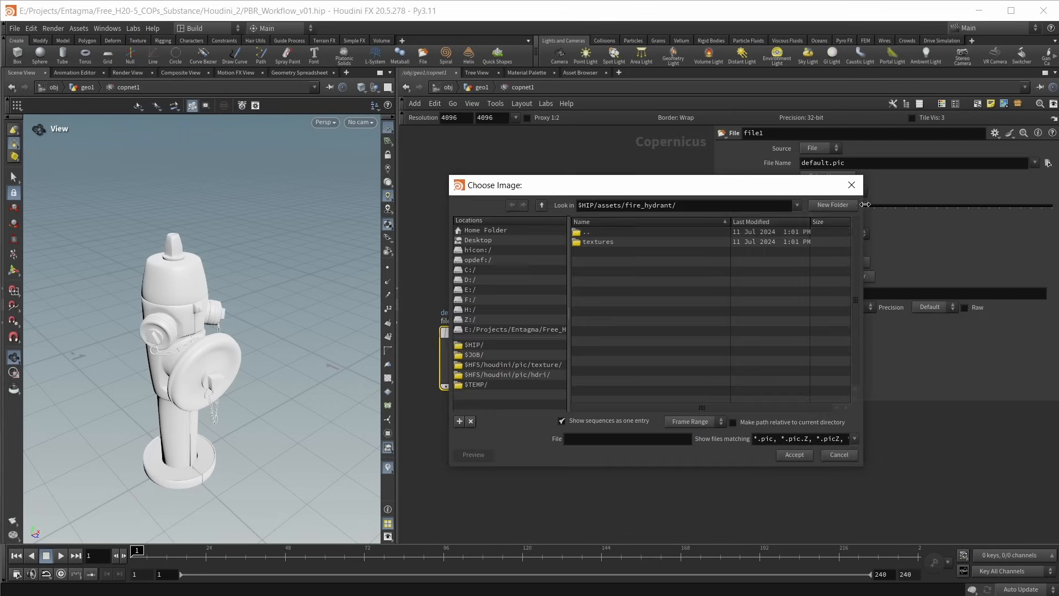
double_click(605, 242)
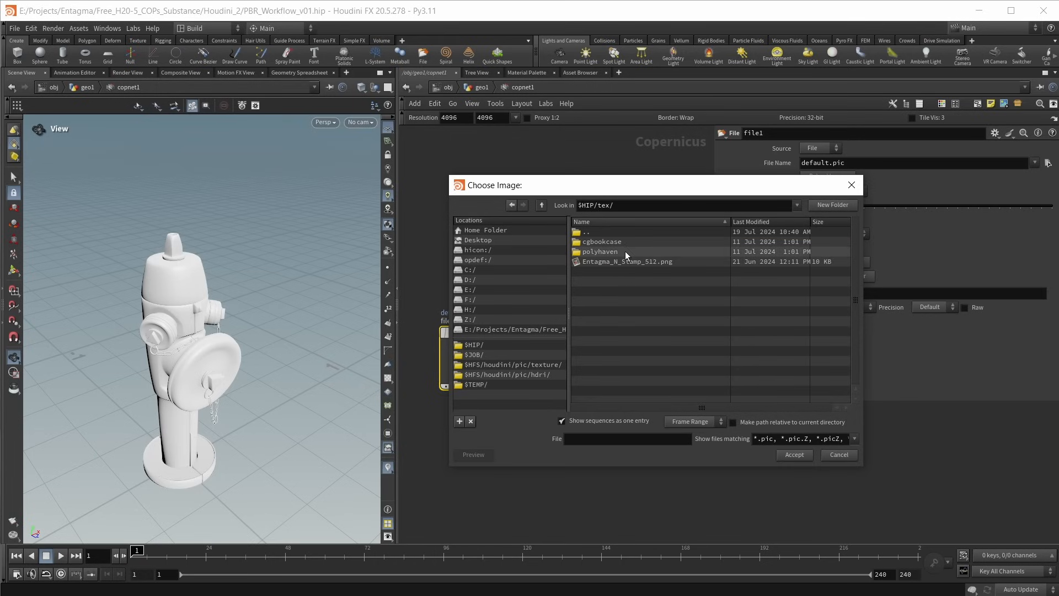
double_click(622, 243)
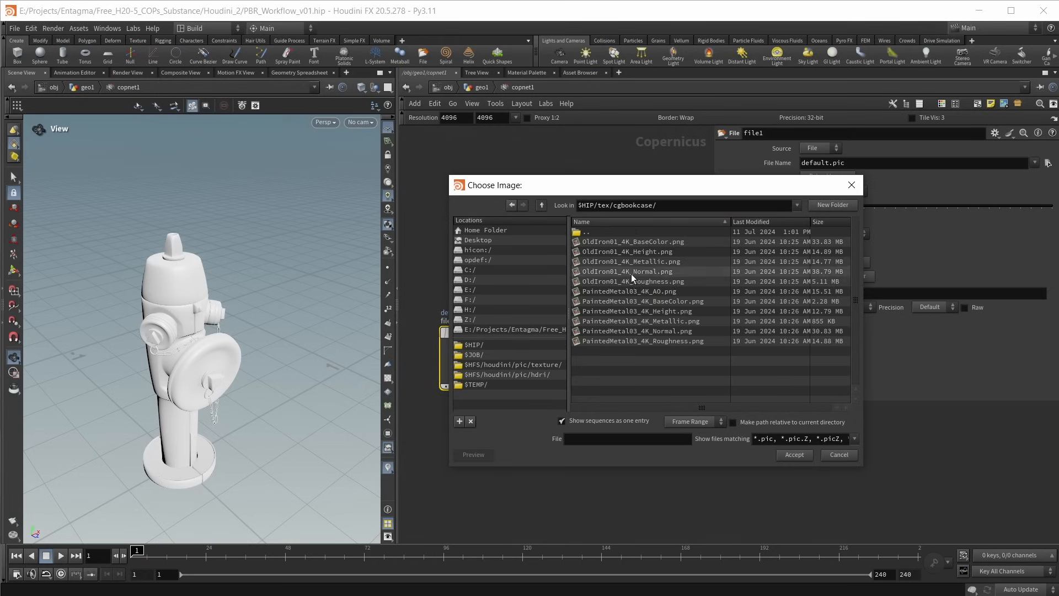
click(651, 302)
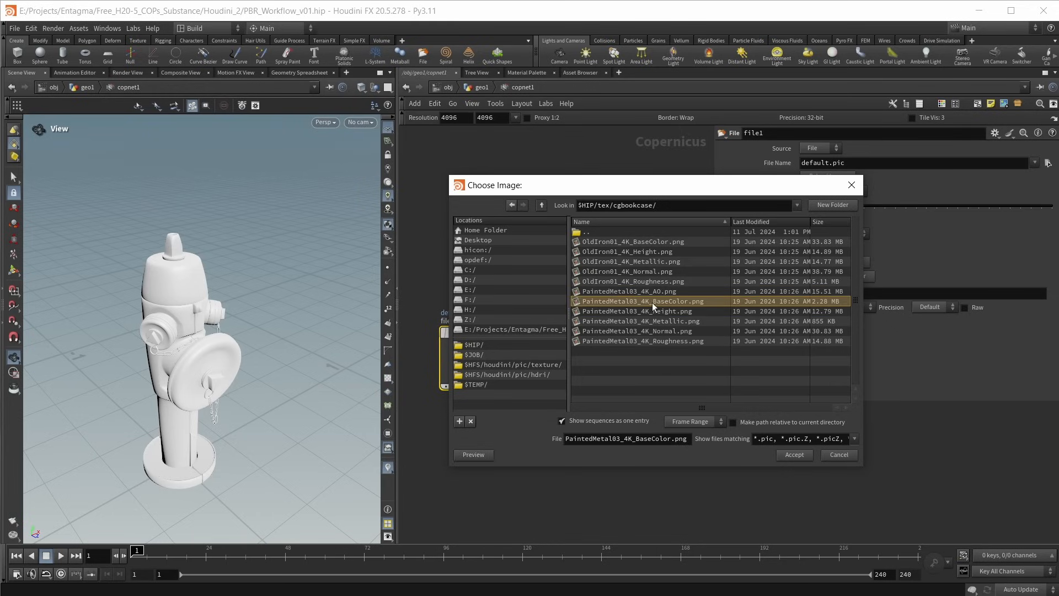
click(792, 458)
drag(250, 338, 342, 343)
scroll(222, 336, down, 3)
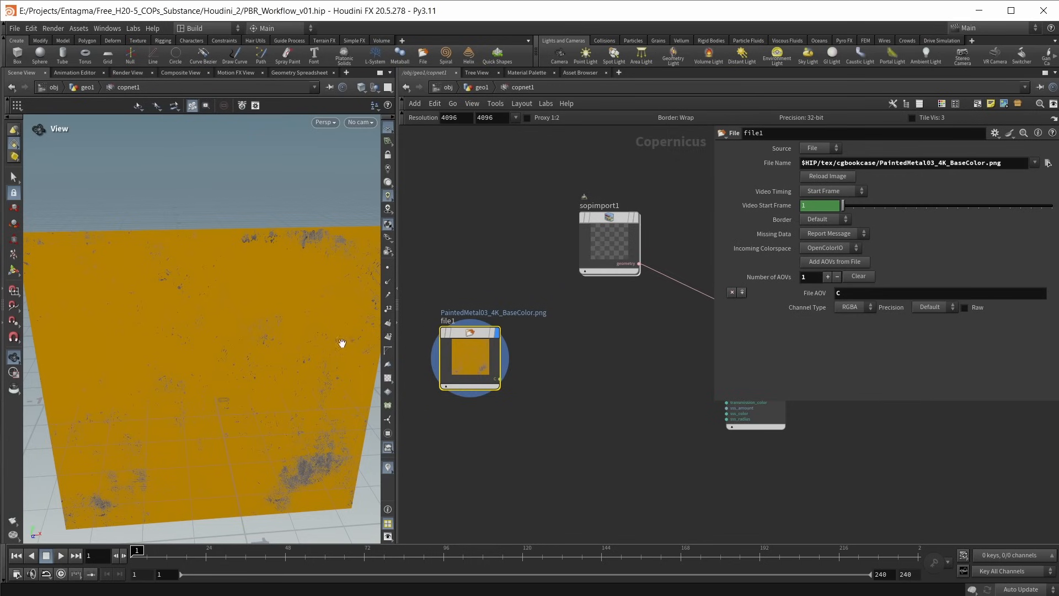
Step: Wire the File node's color output into the Preview Material's basecolor input
middle_drag(548, 378, 525, 366)
drag(477, 366, 703, 296)
middle_drag(673, 332, 587, 397)
mouse_move(686, 299)
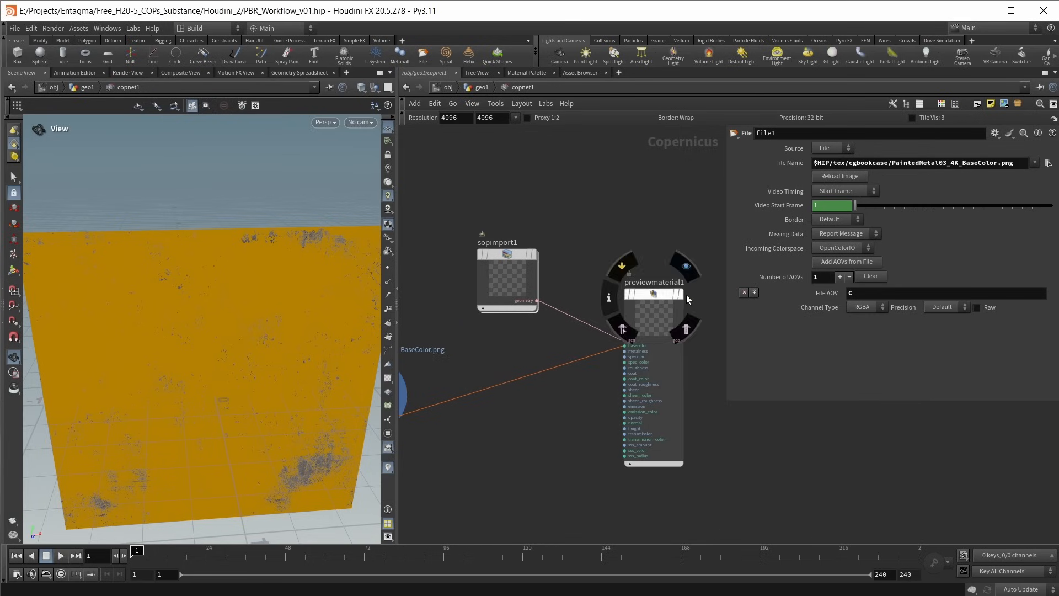
Step: Set the base color File node's channel type to RGB and display the Preview Material on the hydrant
click(866, 307)
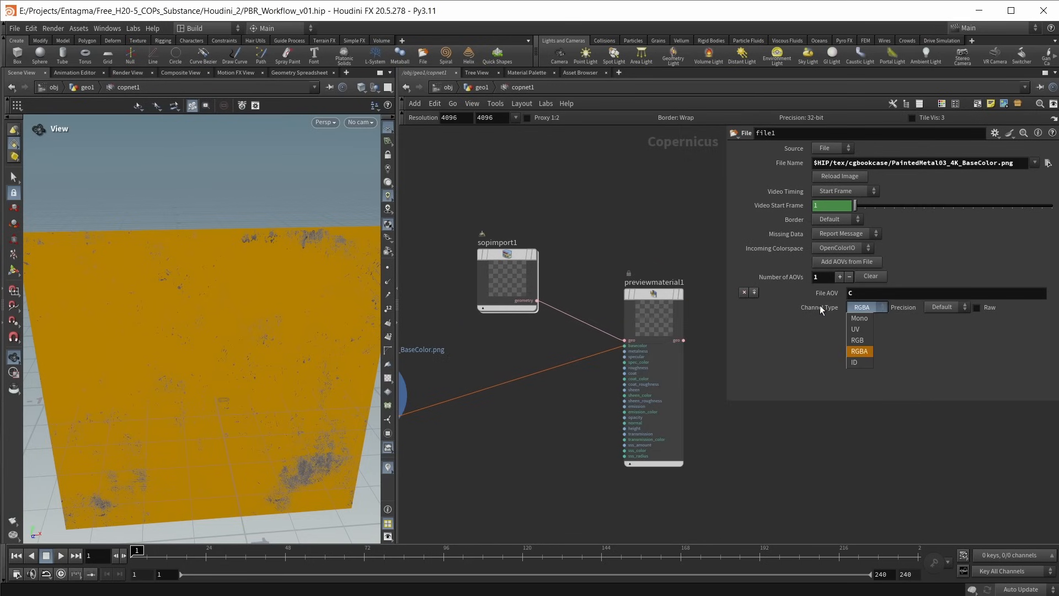
click(860, 340)
middle_drag(573, 407, 622, 397)
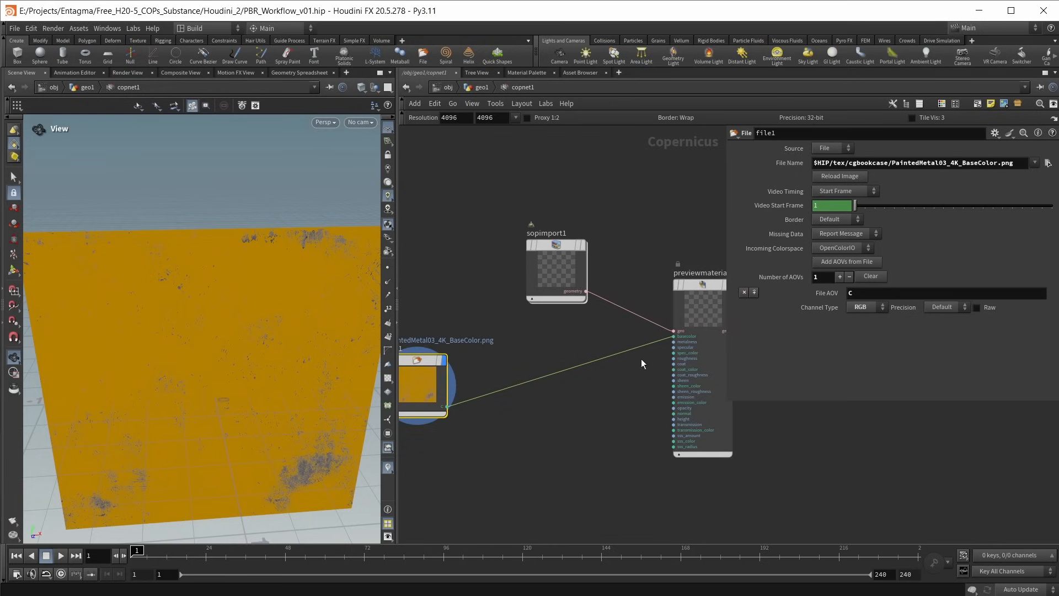
middle_drag(641, 359, 606, 376)
click(697, 303)
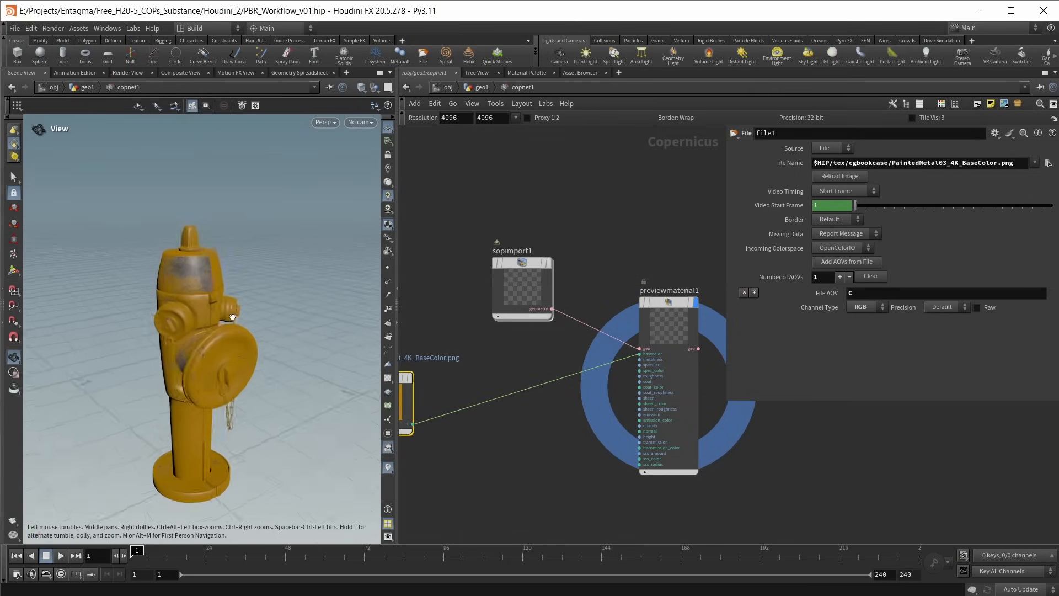
key(h)
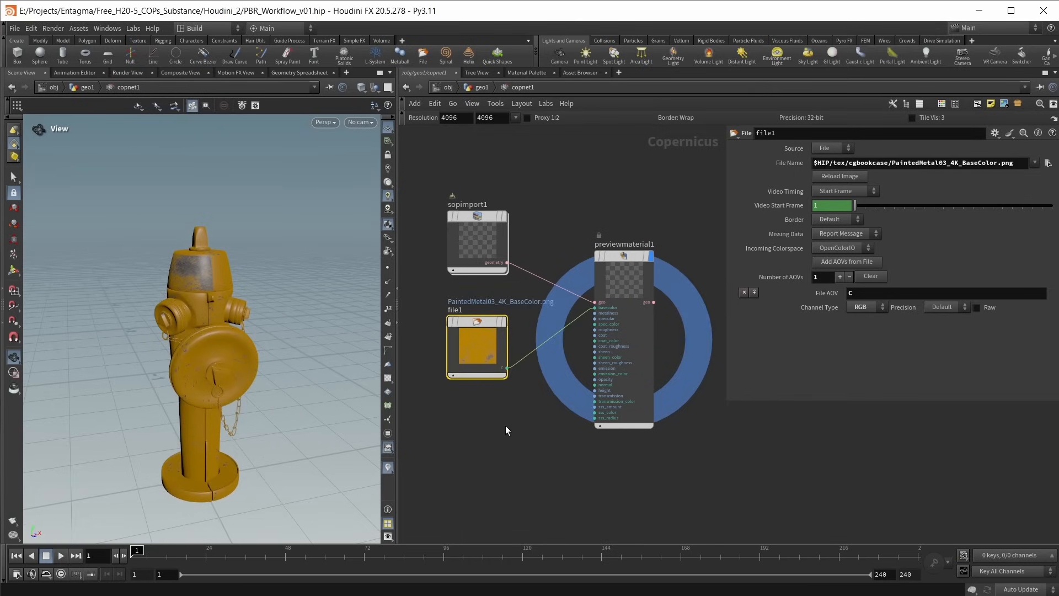
mouse_move(508, 343)
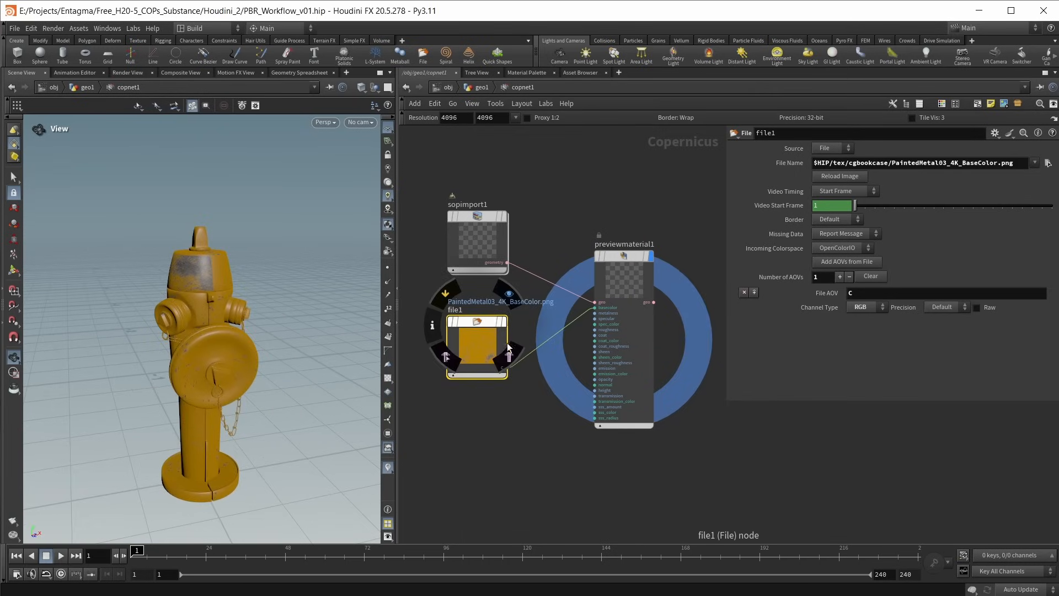
scroll(517, 410, down, 1)
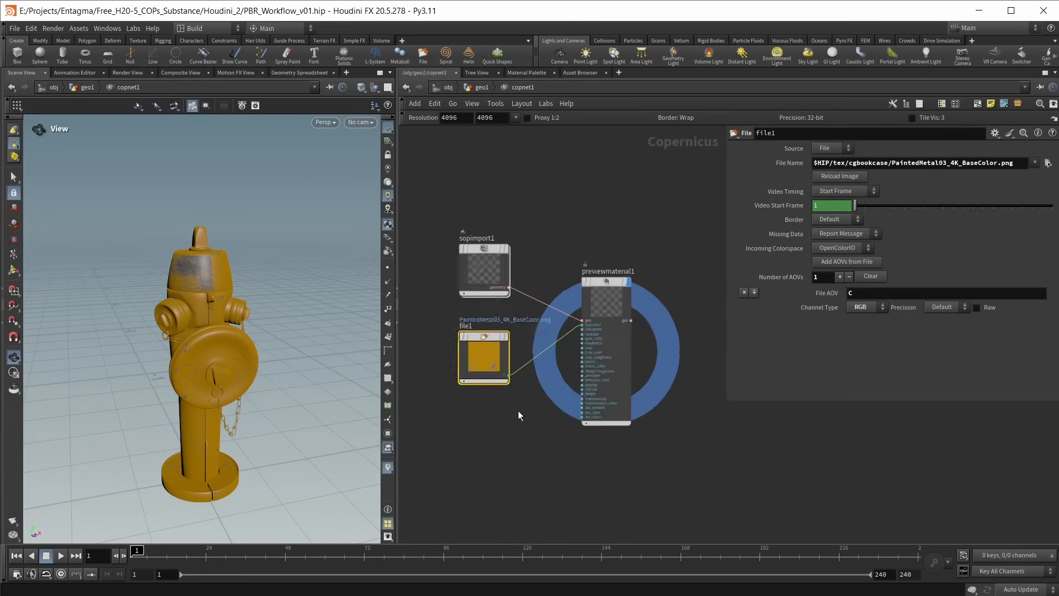
middle_drag(518, 410, 530, 368)
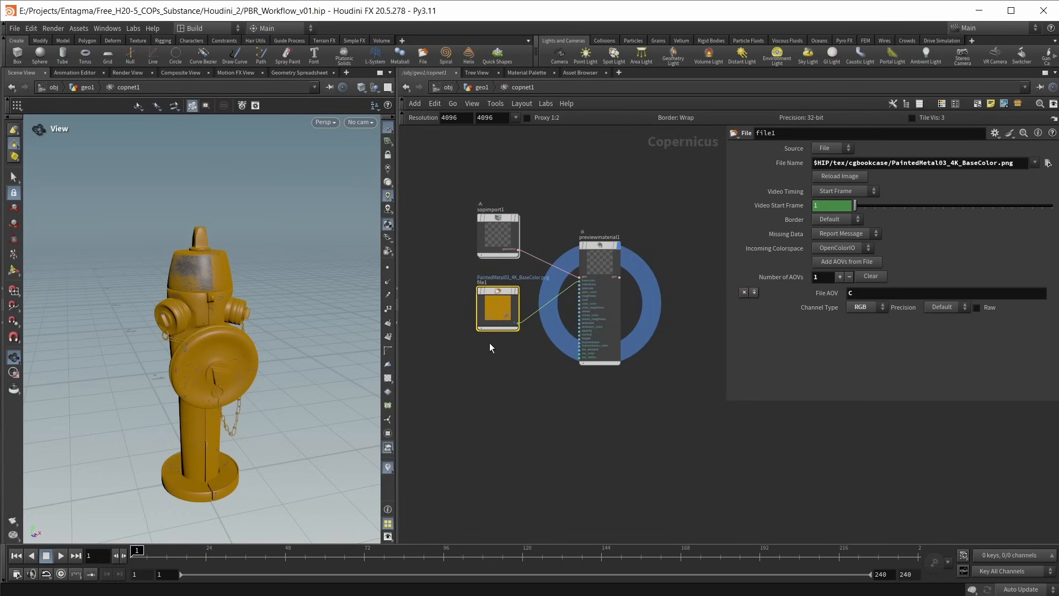
scroll(499, 353, up, 4)
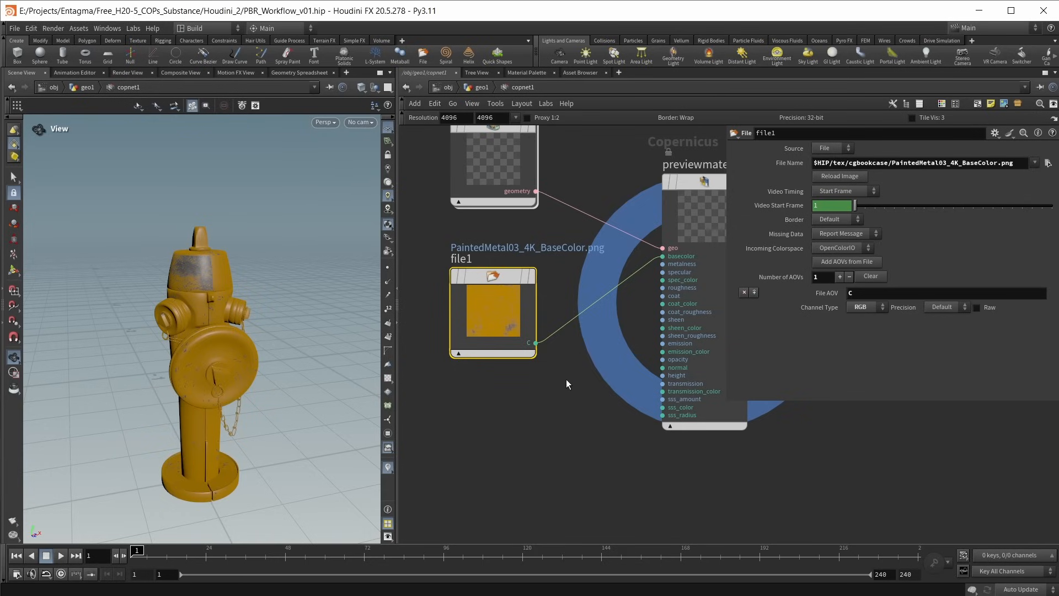
key(h)
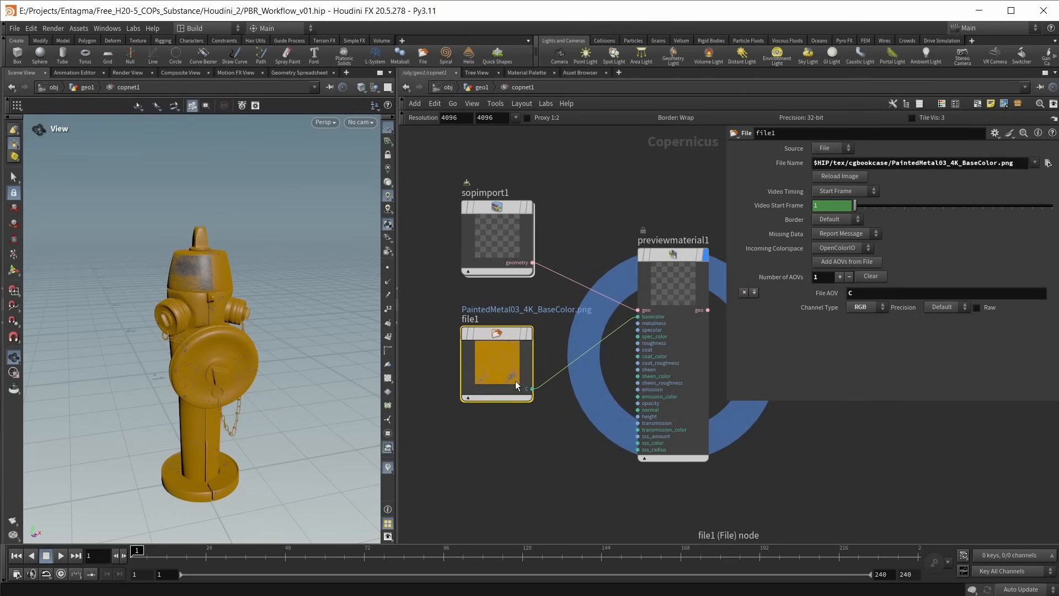
Step: Install the digital asset library $HIP/hda/cop_ent.pbr_layer.1.0.hda into the current HIP file only
click(14, 29)
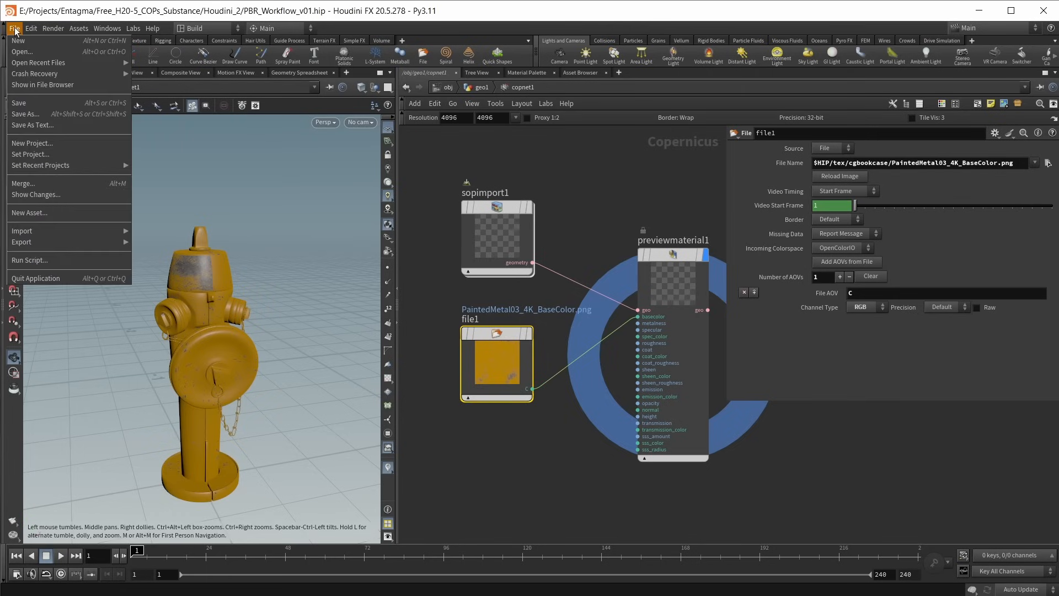
mouse_move(66, 230)
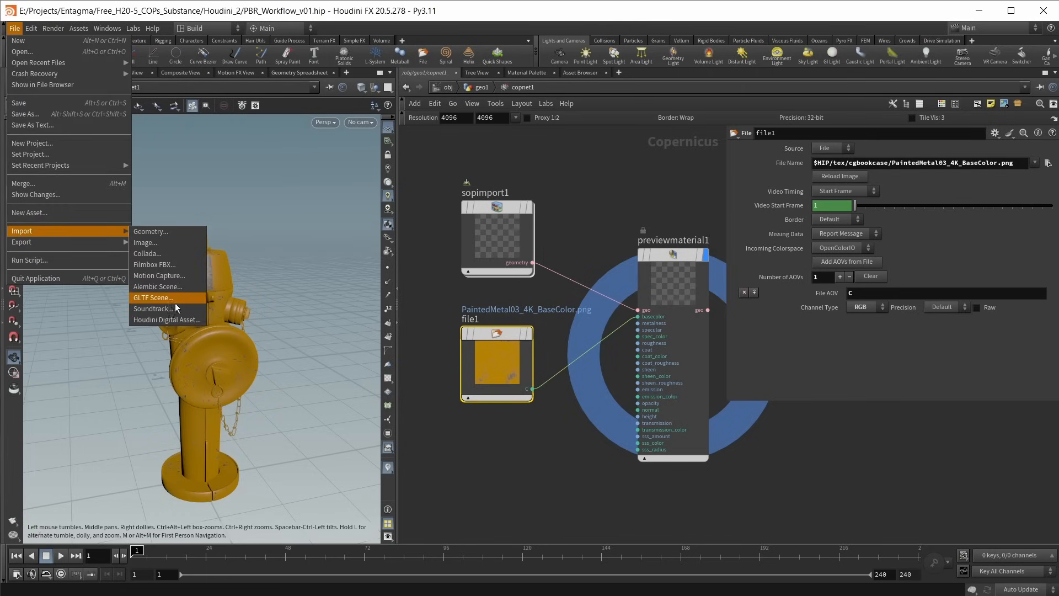
click(171, 320)
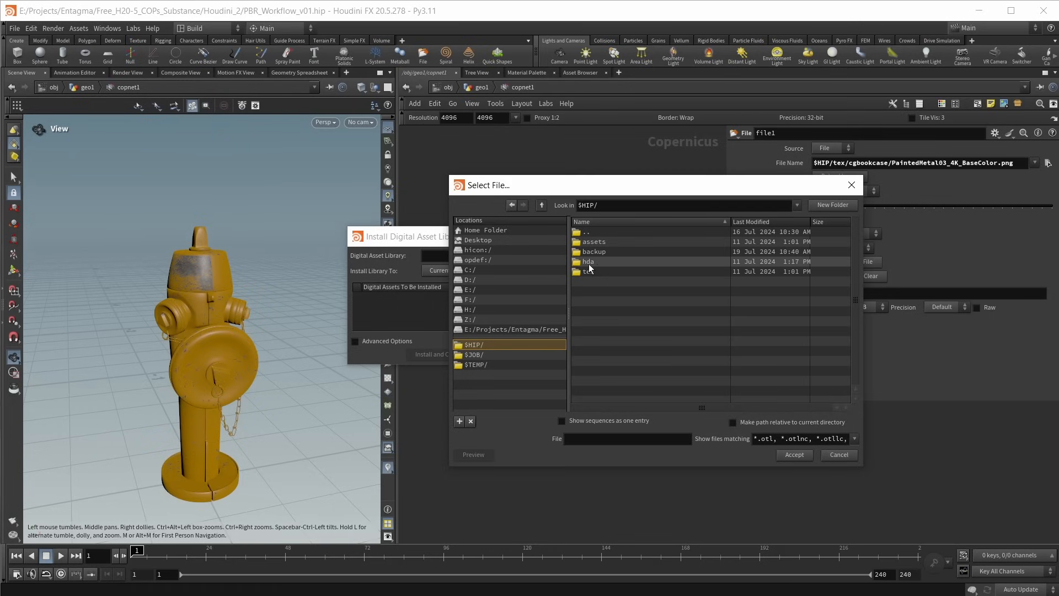
double_click(595, 262)
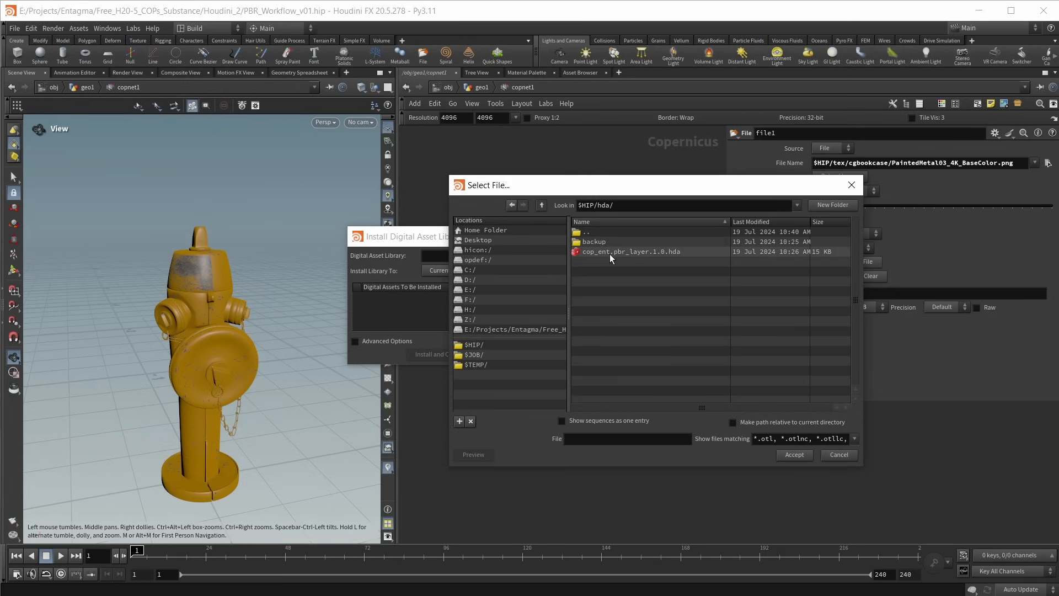
click(671, 251)
click(794, 454)
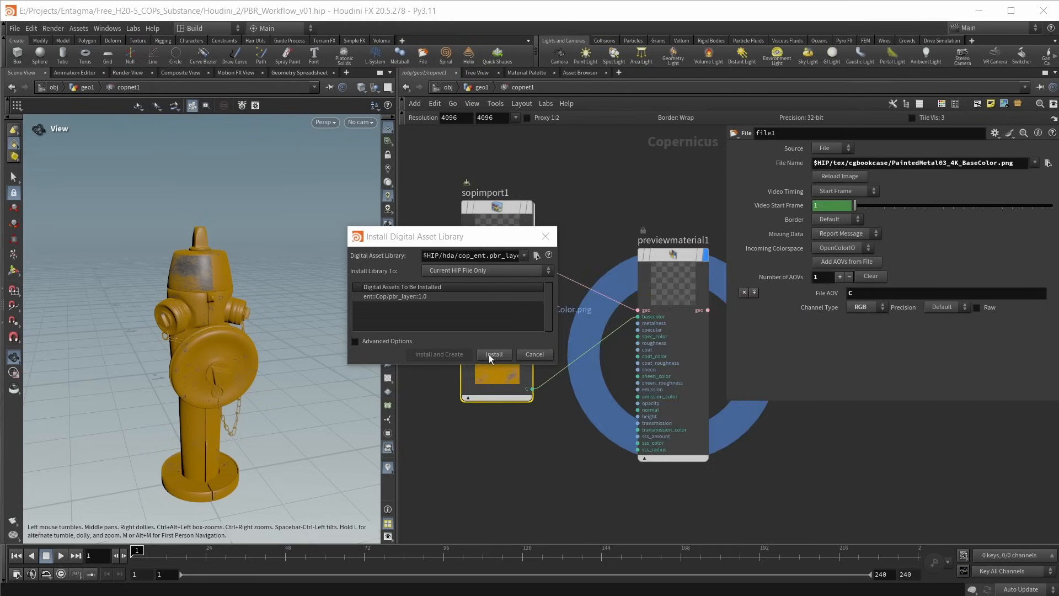
click(494, 354)
Step: Add a PBR Layer digital asset node to the COP network below the base color File node
scroll(484, 348, down, 2)
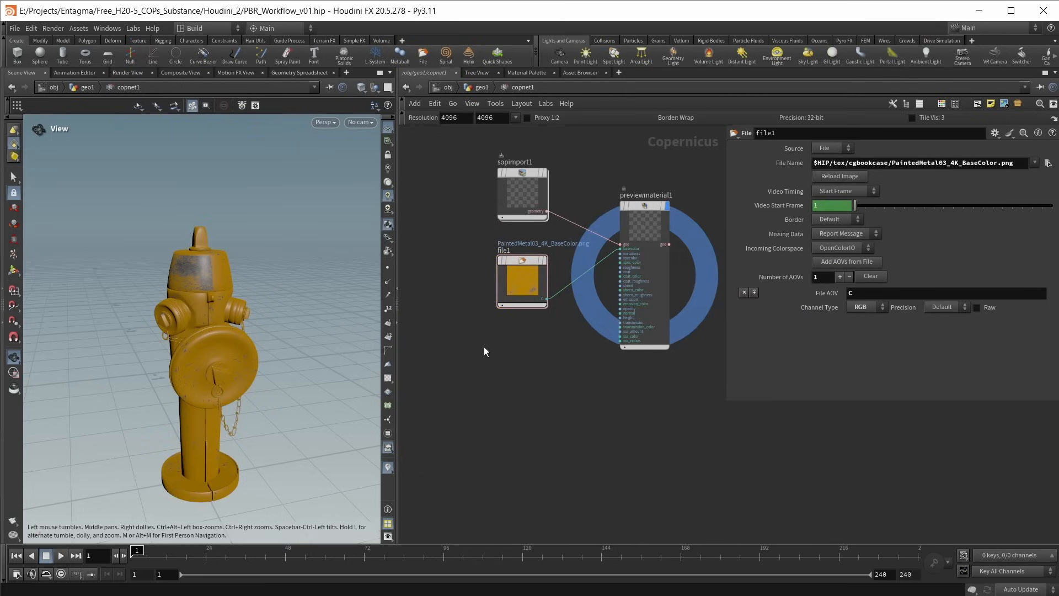
key(Tab)
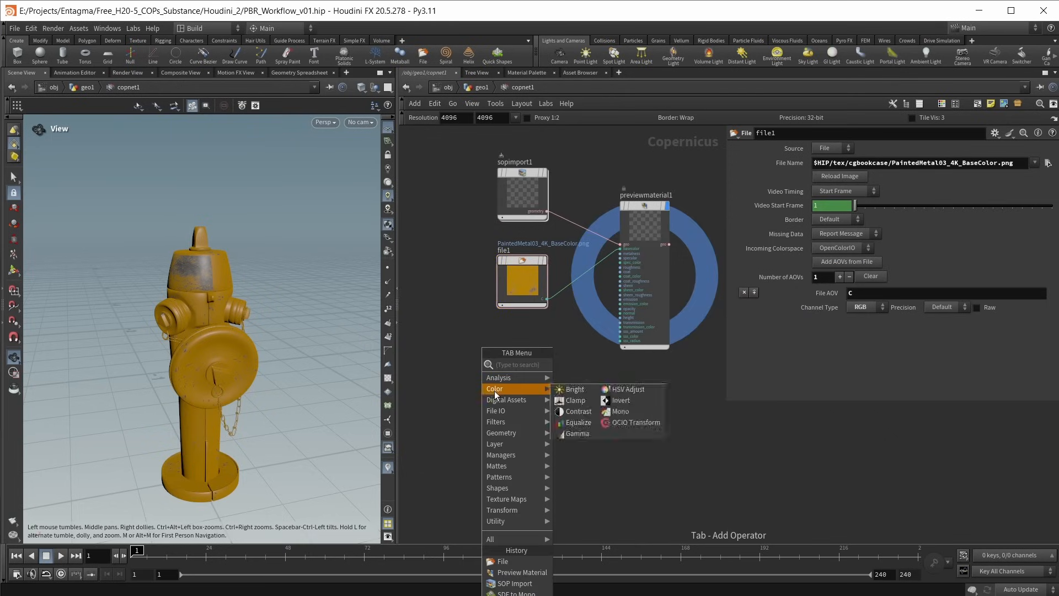
mouse_move(496, 398)
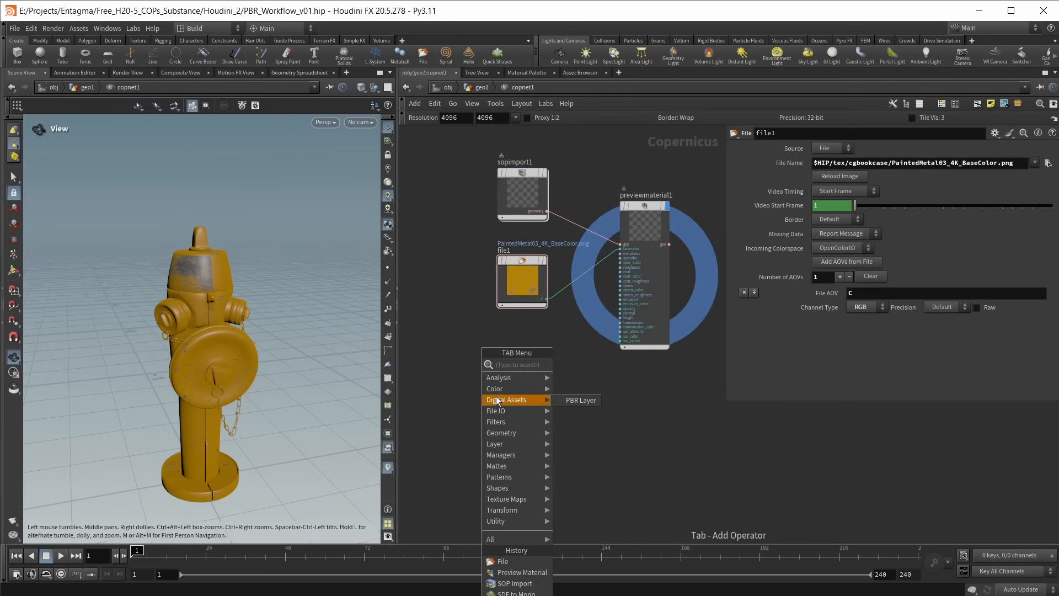
click(590, 400)
click(522, 379)
scroll(560, 373, up, 3)
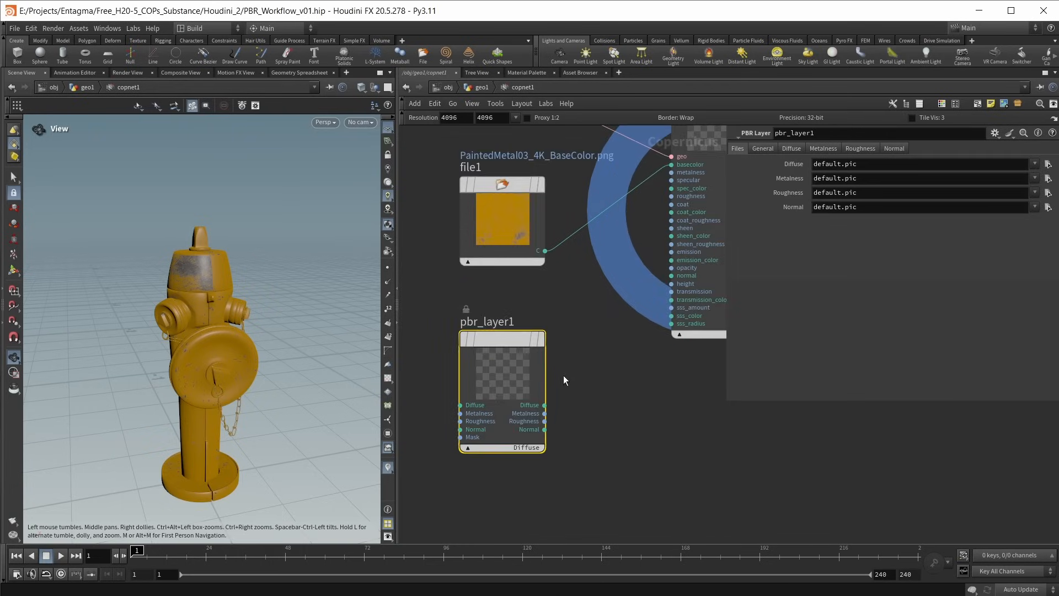
middle_drag(564, 376, 564, 409)
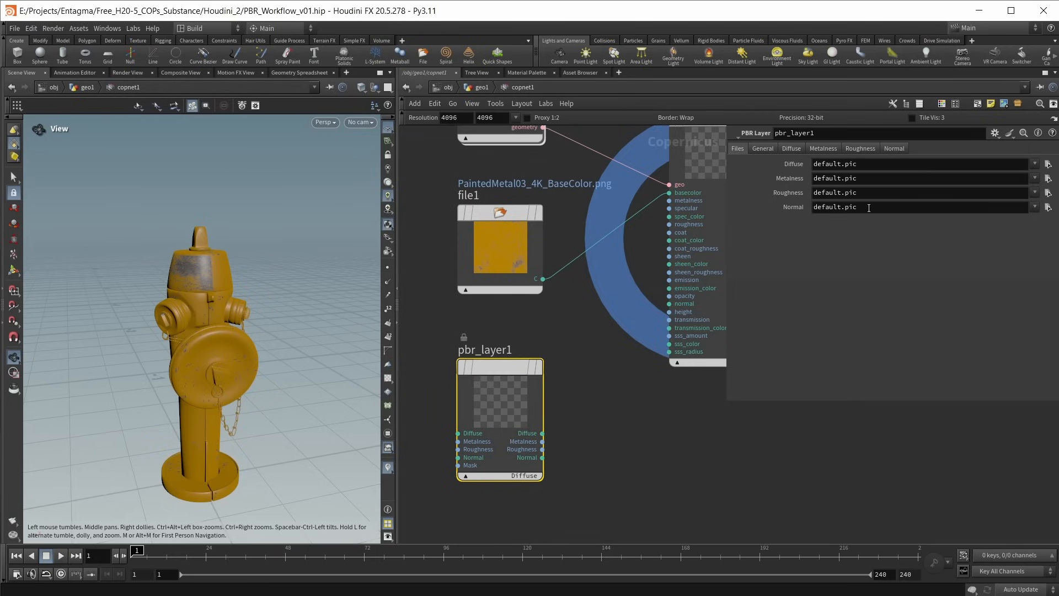
Step: Review the PBR Layer's Diffuse, Metalness, Roughness and Normal adjustment settings
middle_drag(580, 485, 616, 486)
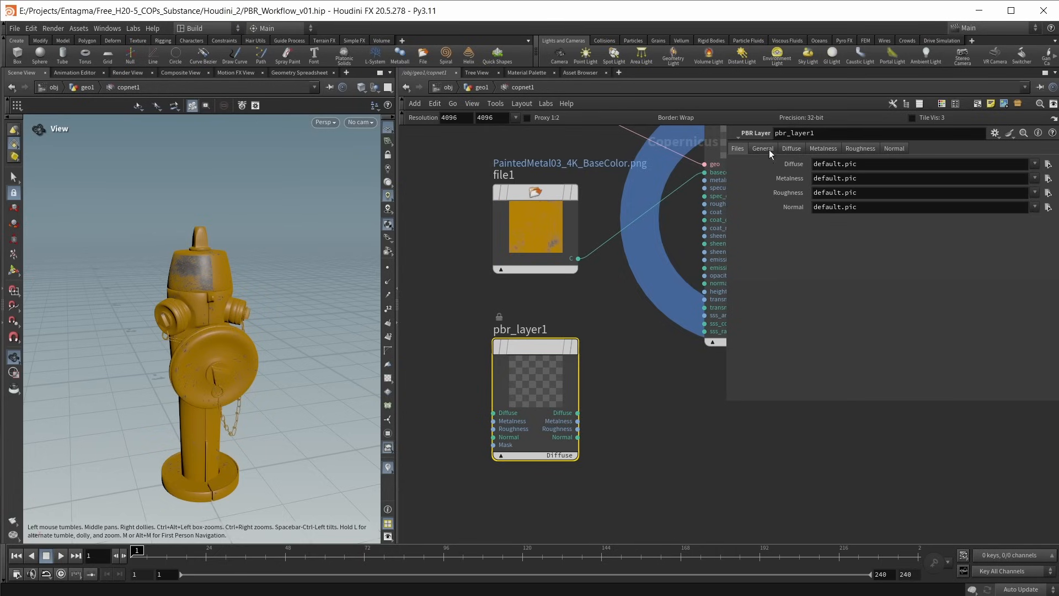
click(789, 148)
click(813, 148)
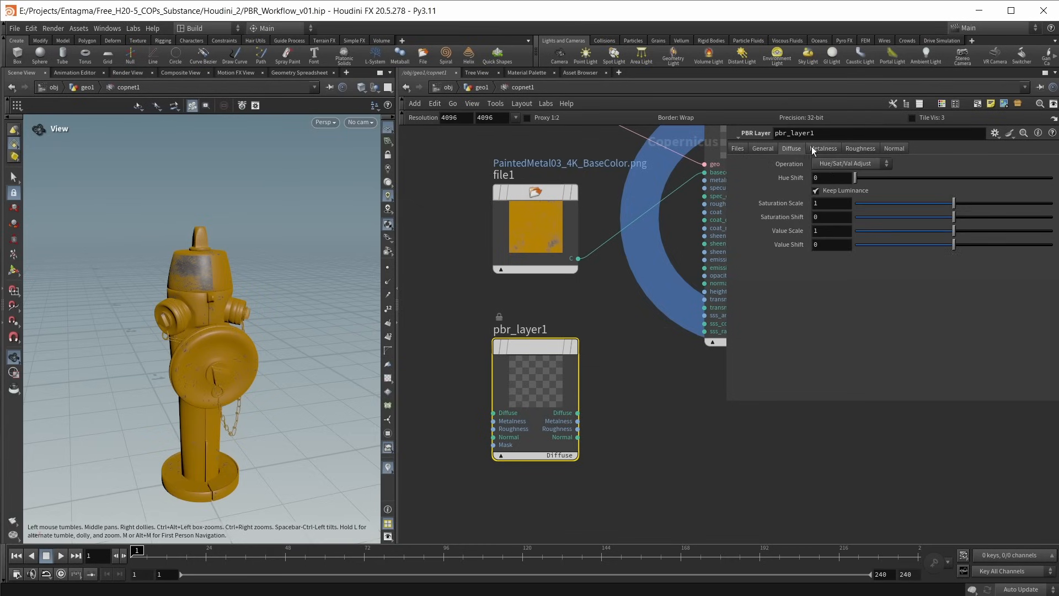
click(860, 145)
click(888, 146)
Step: Load PaintedMetal03_4K BaseColor, Metallic and Roughness plus OldIron01_4K_Normal from $HIP/tex/cgbookcase into the displayed PBR Layer and enable First Layer
click(734, 150)
scroll(546, 346, down, 1)
middle_drag(547, 345, 537, 376)
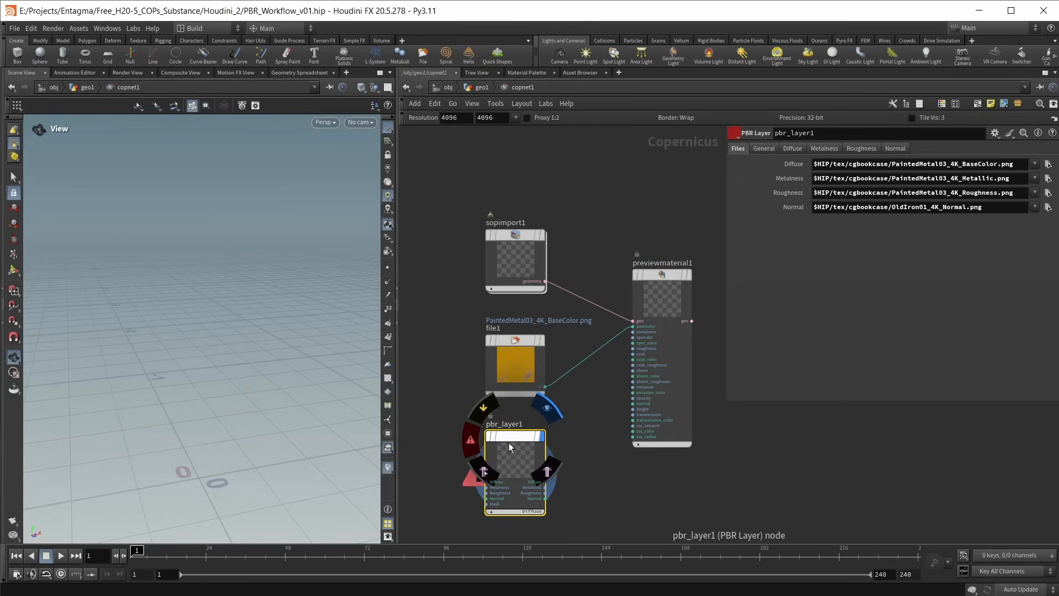
middle_drag(586, 470, 624, 448)
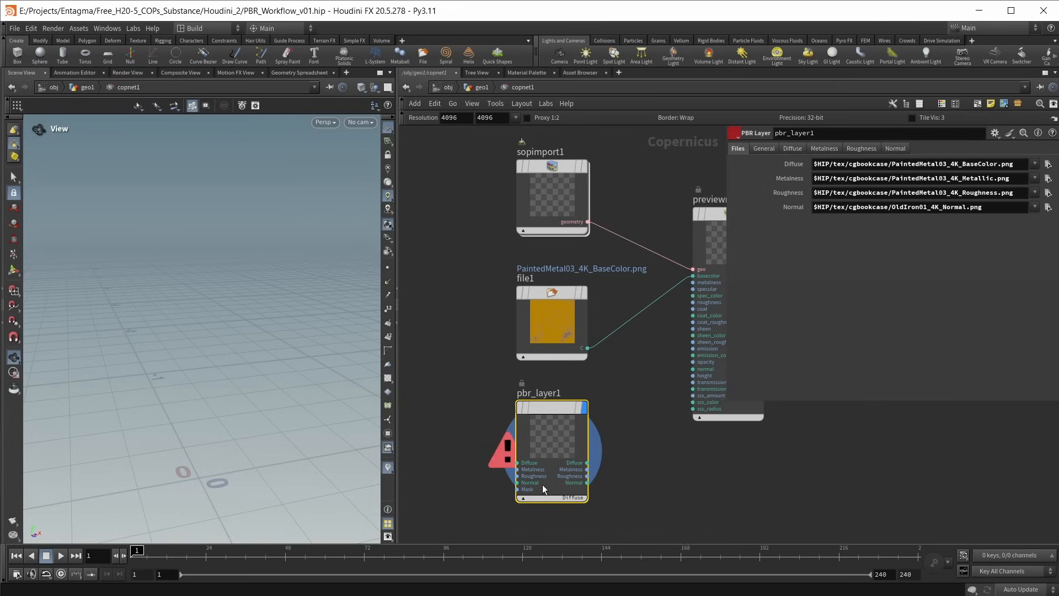
click(763, 148)
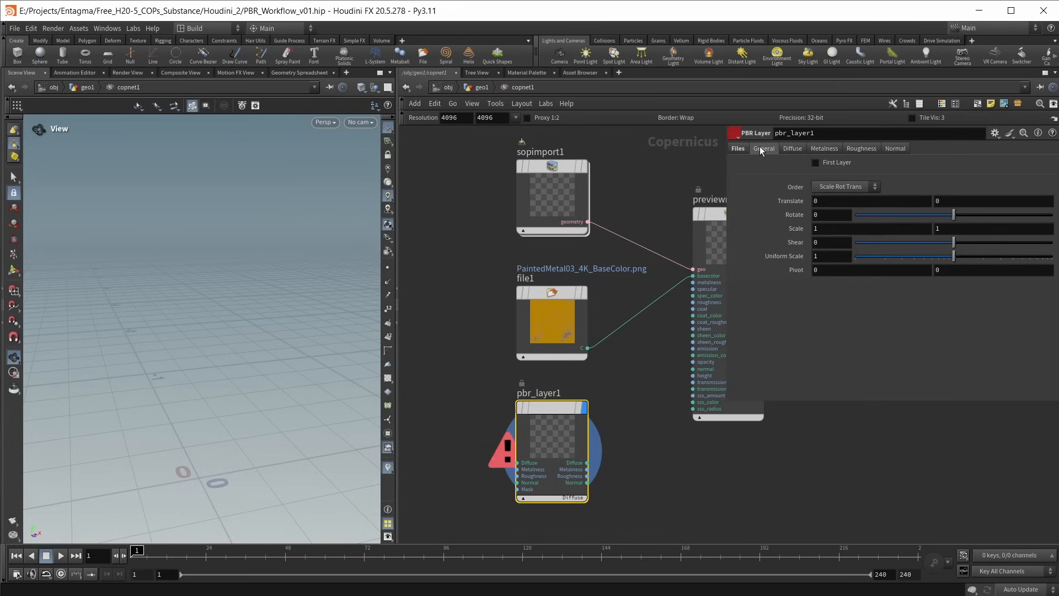
click(816, 162)
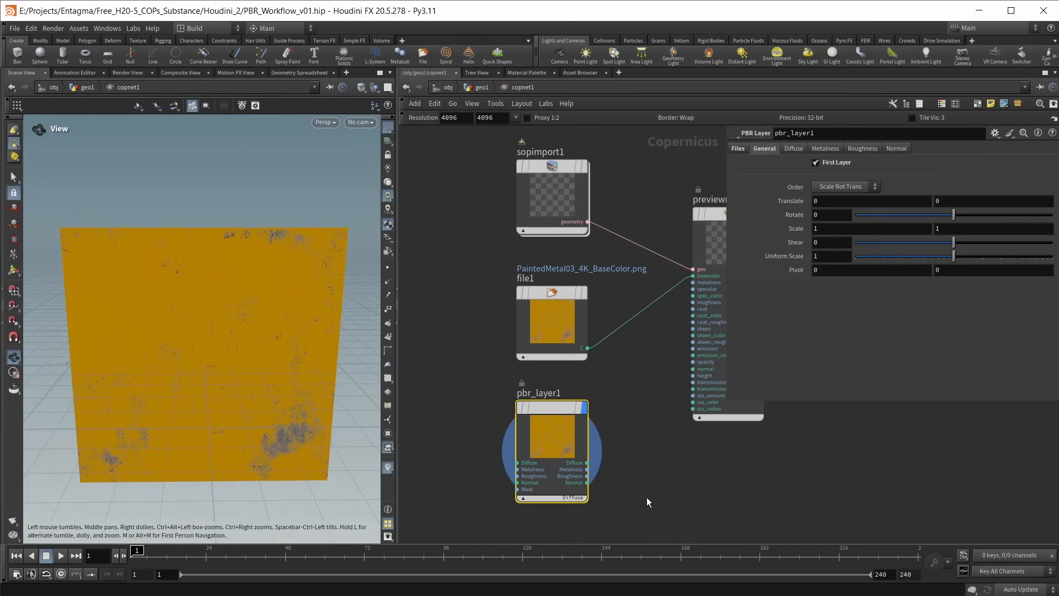
Step: Preview the PBR Layer's Metalness, Roughness and Normal outputs one after another
scroll(683, 401, up, 3)
click(630, 422)
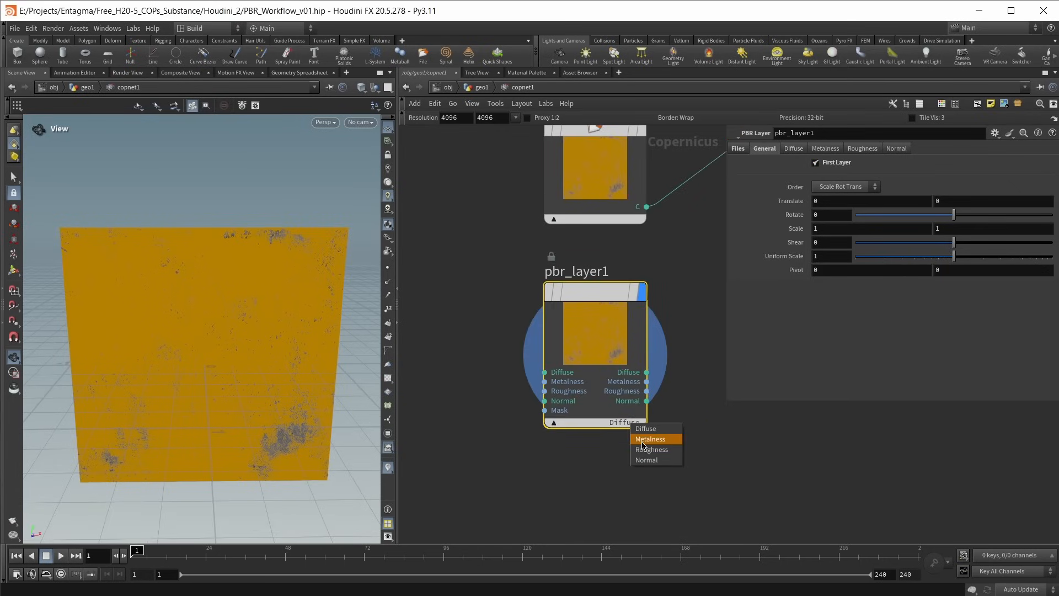
click(634, 439)
click(630, 426)
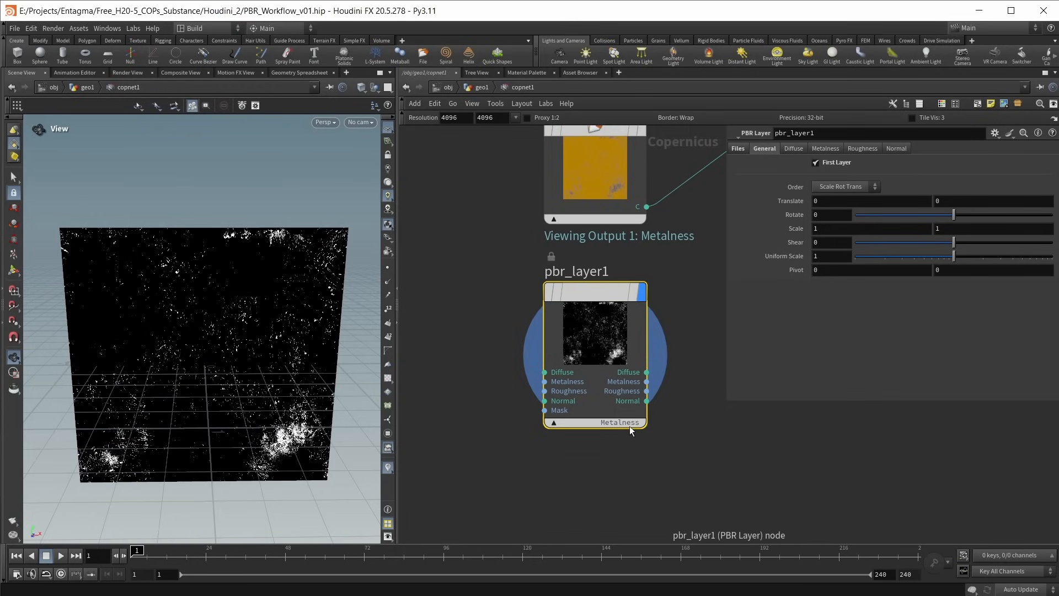
click(636, 449)
click(620, 424)
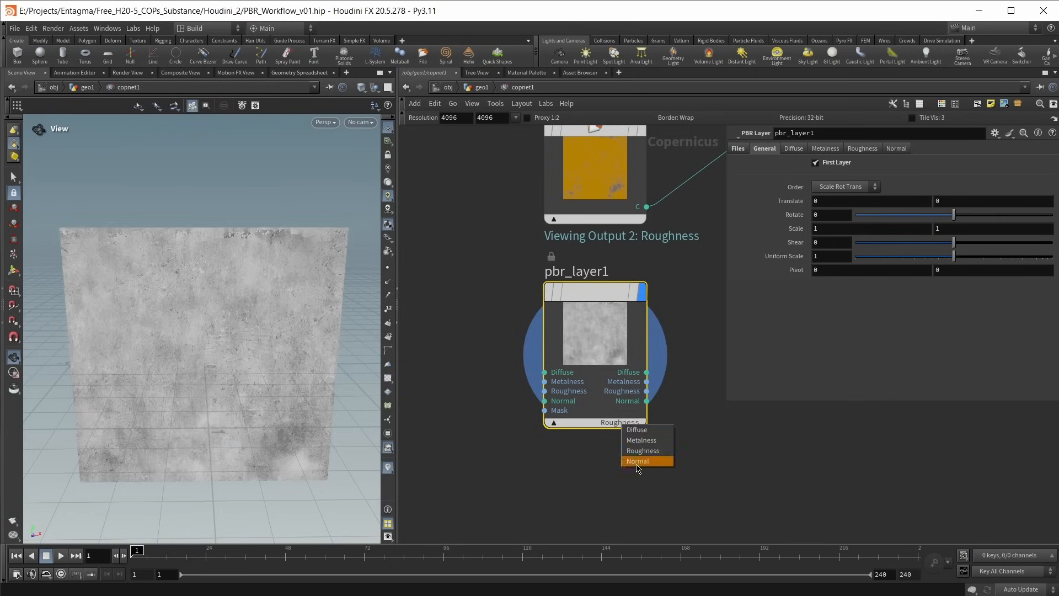
click(636, 464)
Step: Delete the base color File node and move the PBR Layer into its place below the SOP Import node
click(544, 348)
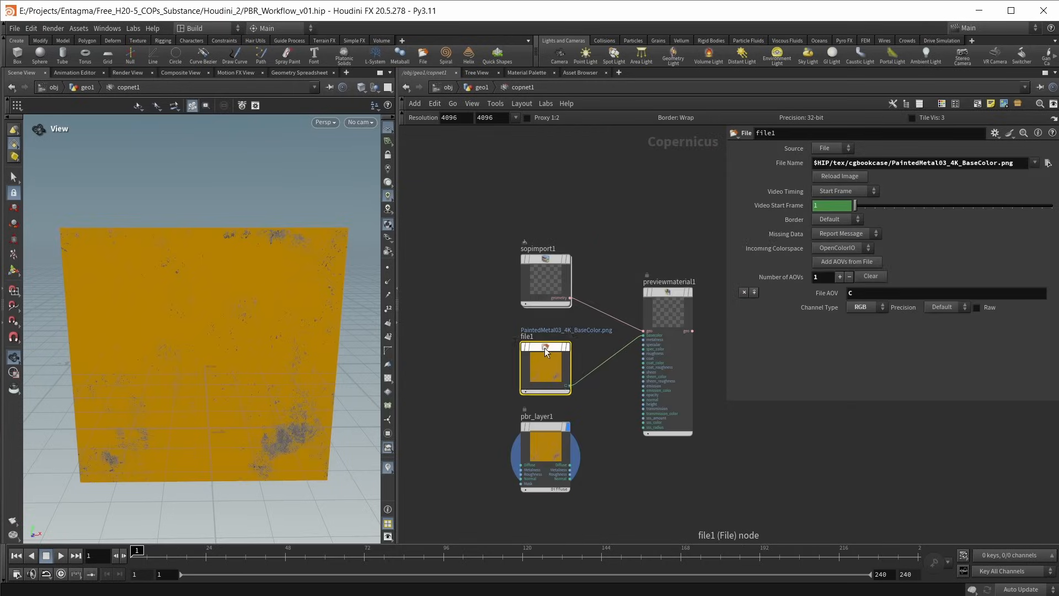
key(Delete)
drag(537, 430, 538, 346)
Step: Wire the PBR Layer's Diffuse, Metalness, Roughness and Normal outputs into the matching Preview Material inputs and display the Preview Material
scroll(607, 381, up, 5)
middle_drag(607, 380, 541, 406)
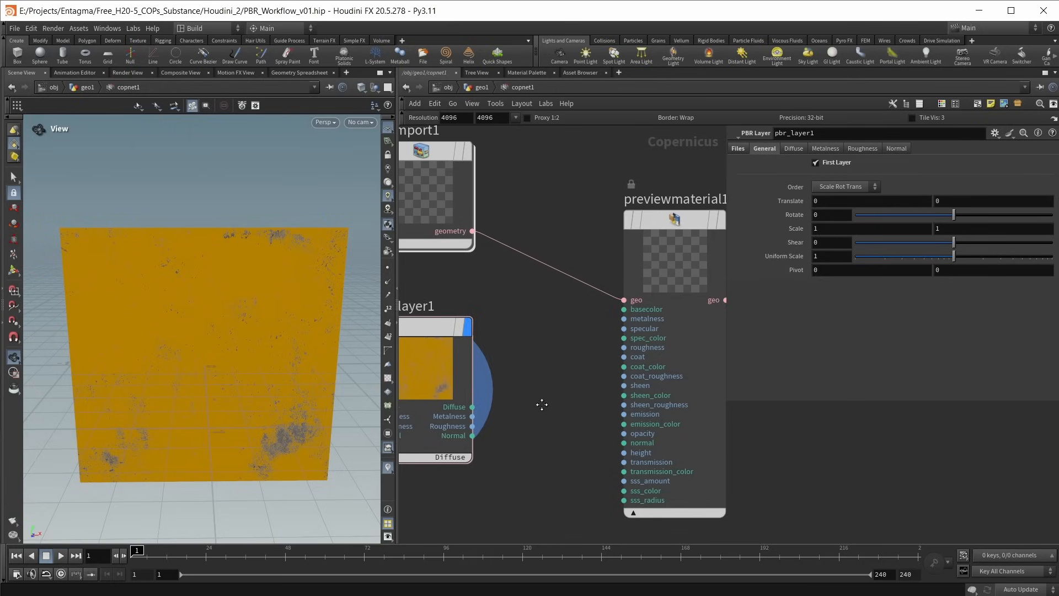
drag(472, 407, 624, 317)
drag(472, 425, 617, 445)
scroll(596, 449, down, 4)
click(668, 317)
drag(219, 301, 210, 274)
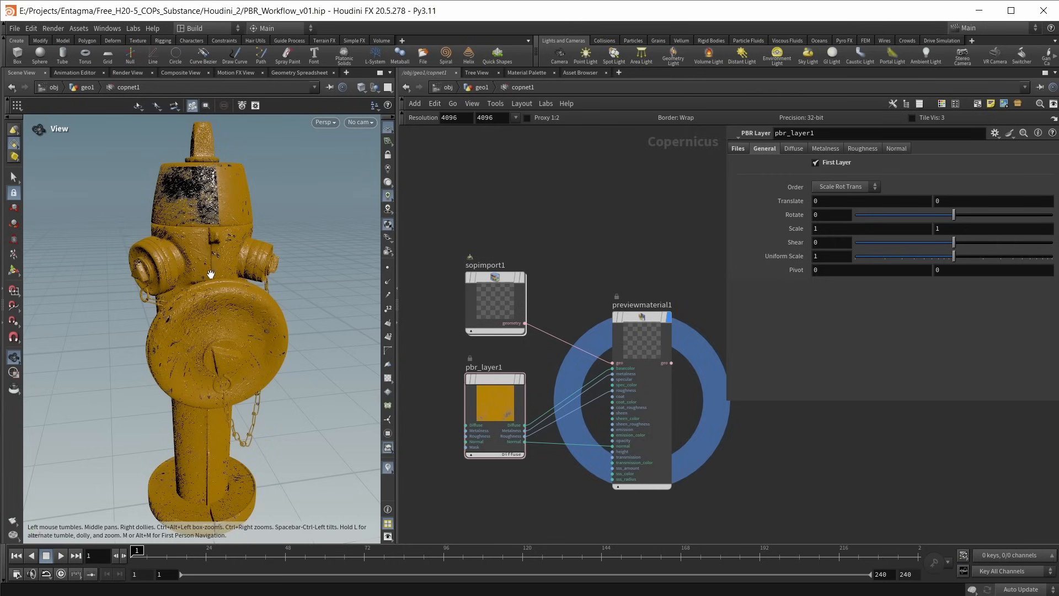
Step: Set the PBR Layer's Uniform Scale to .3 and inspect the texture on the hydrant
click(789, 148)
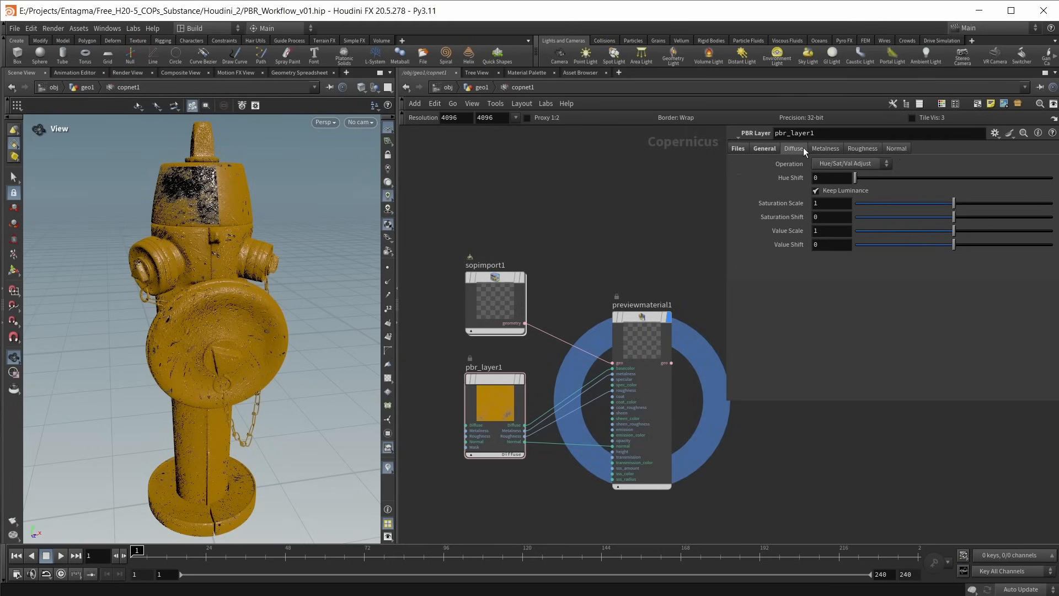
click(765, 150)
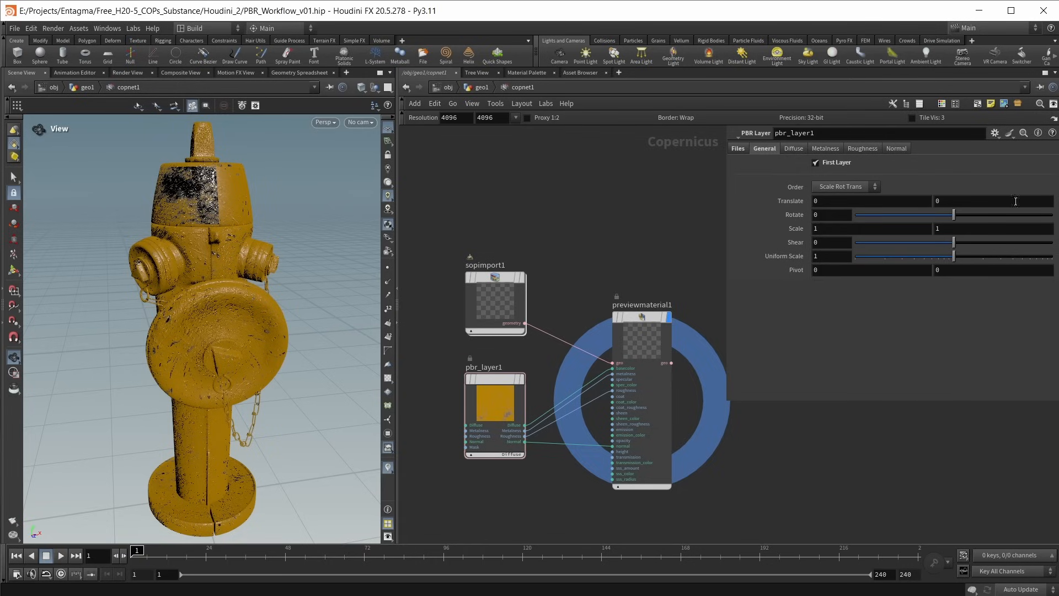
click(822, 256)
text(.3)
key(Return)
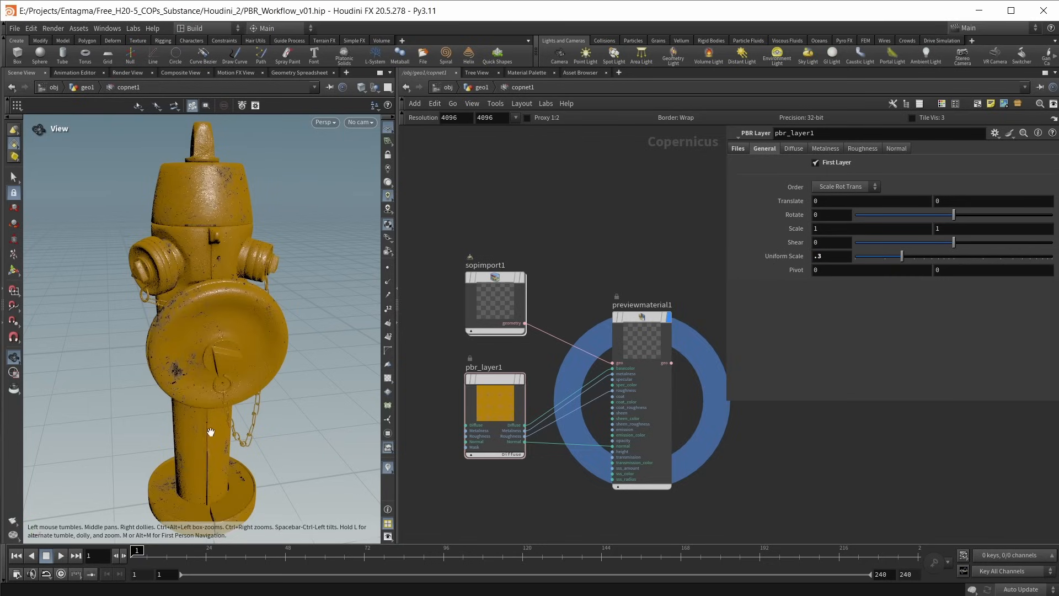
drag(233, 307, 219, 315)
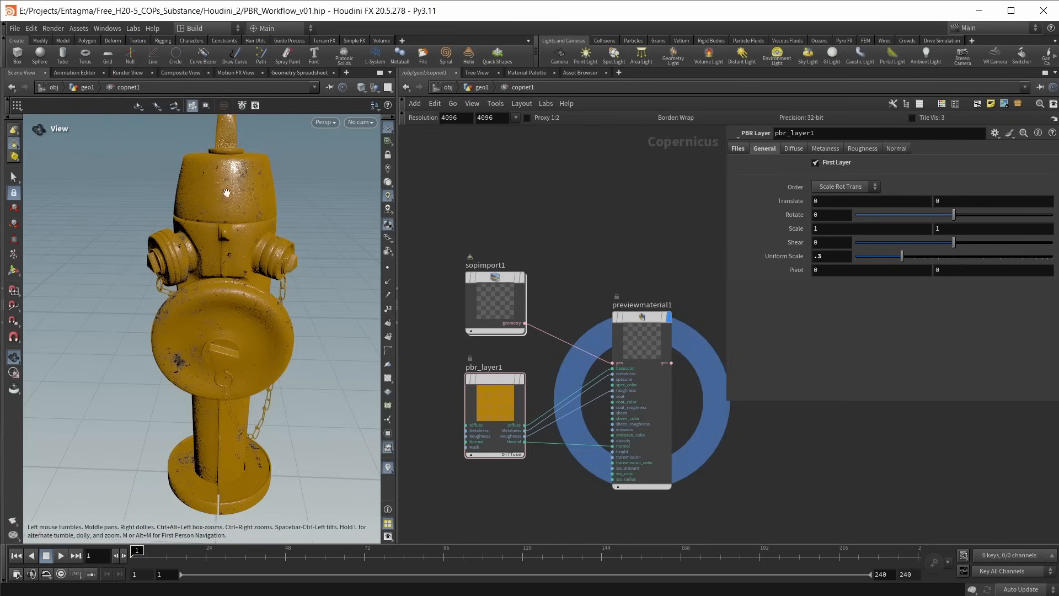
drag(248, 200, 336, 380)
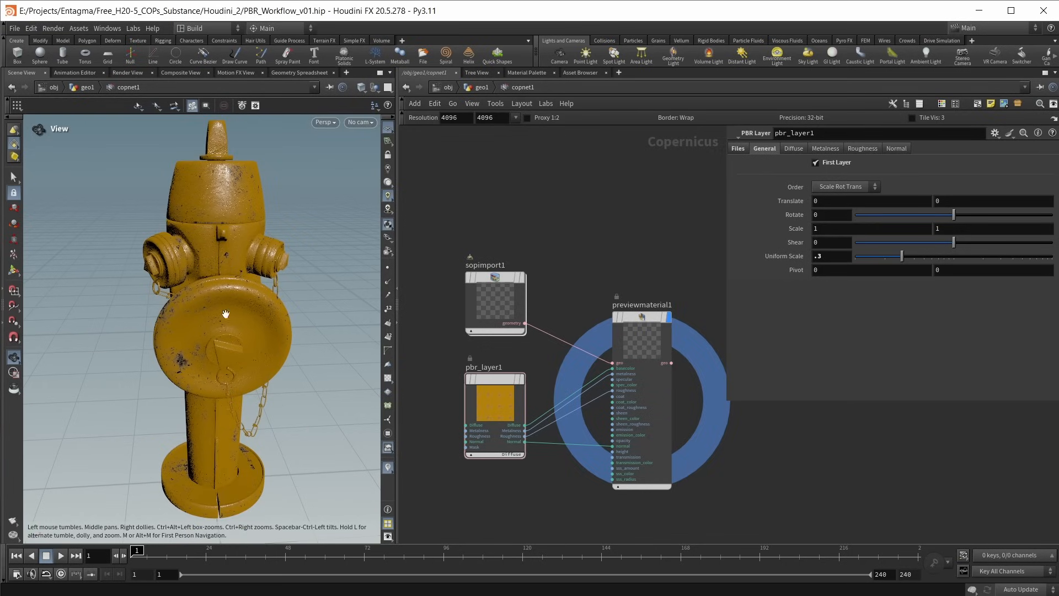
Step: Recolor the PBR Layer's diffuse with Hue Shift 336, Saturation Shift -.1 and Value Scale .65
click(794, 149)
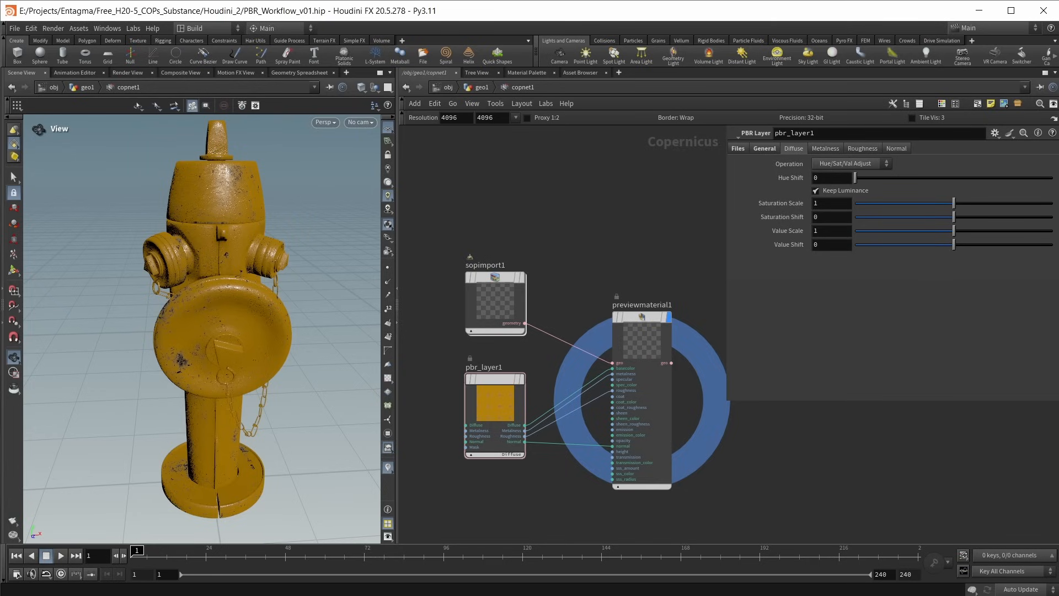
drag(826, 178, 731, 184)
text(336)
key(Return)
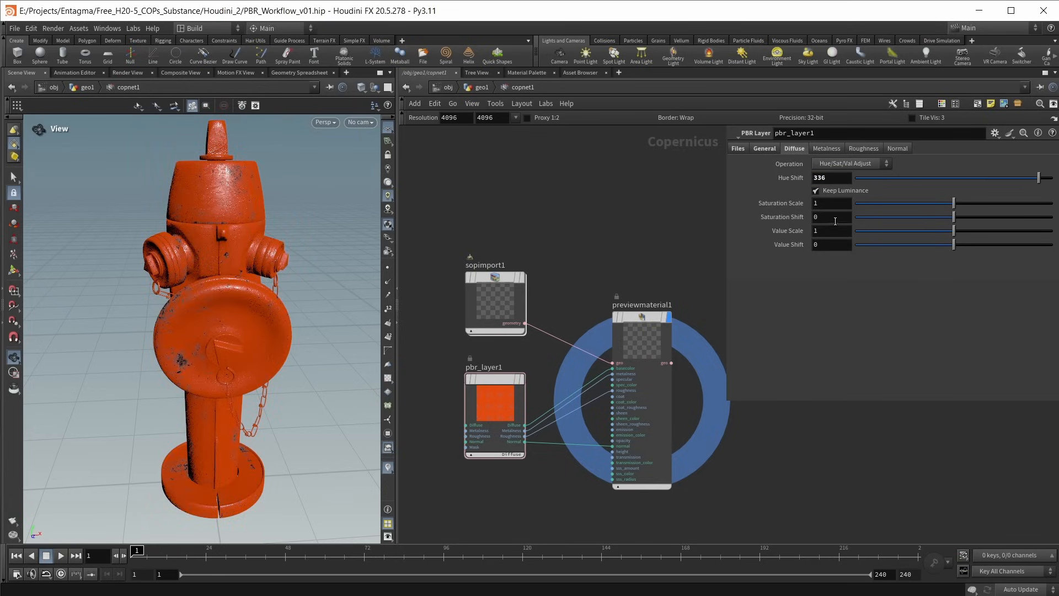
text(-.1)
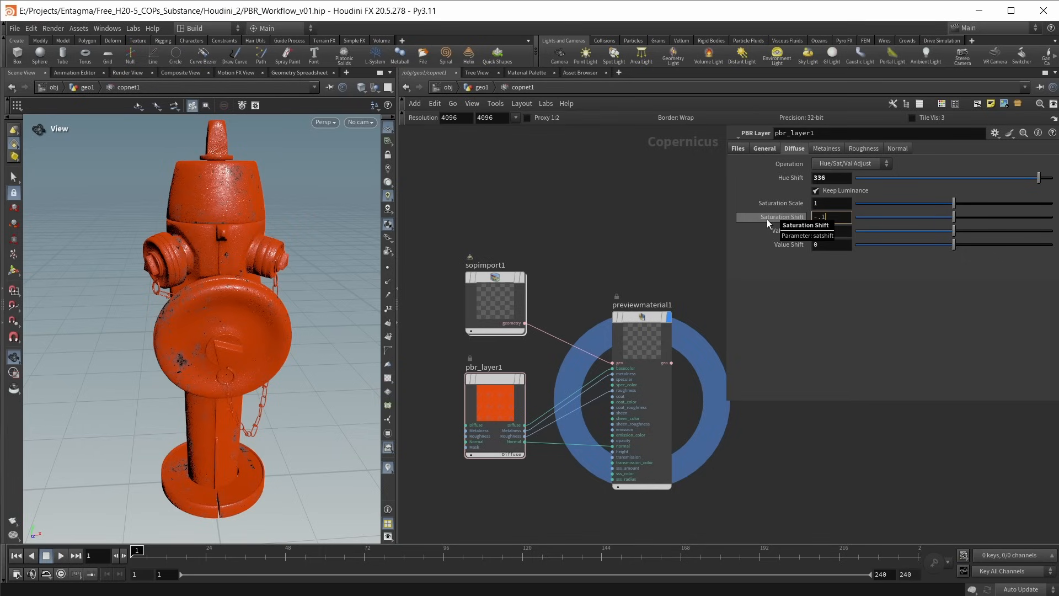
key(Tab)
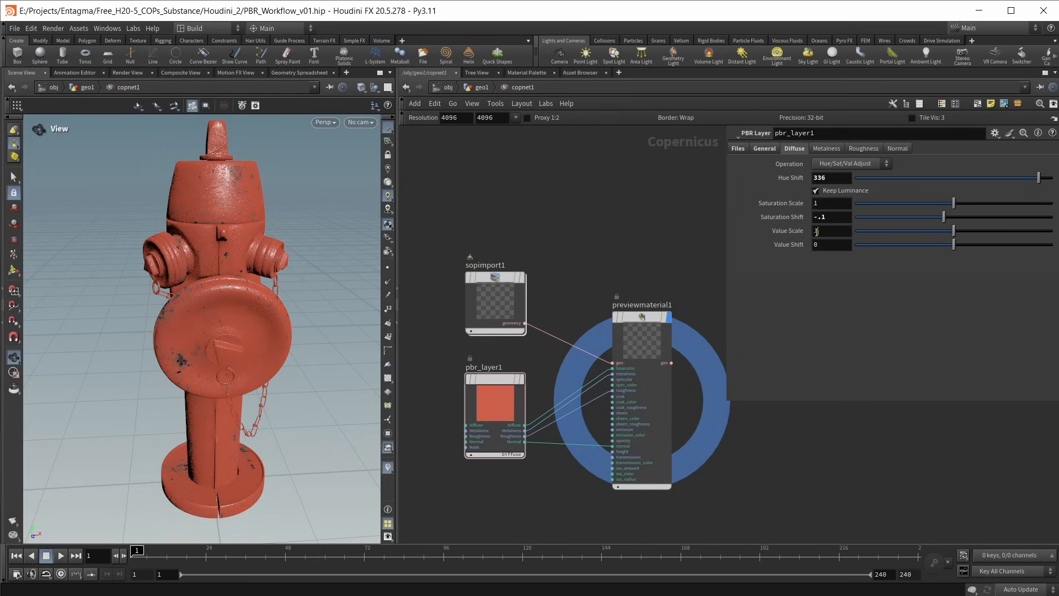
text(.65)
key(Return)
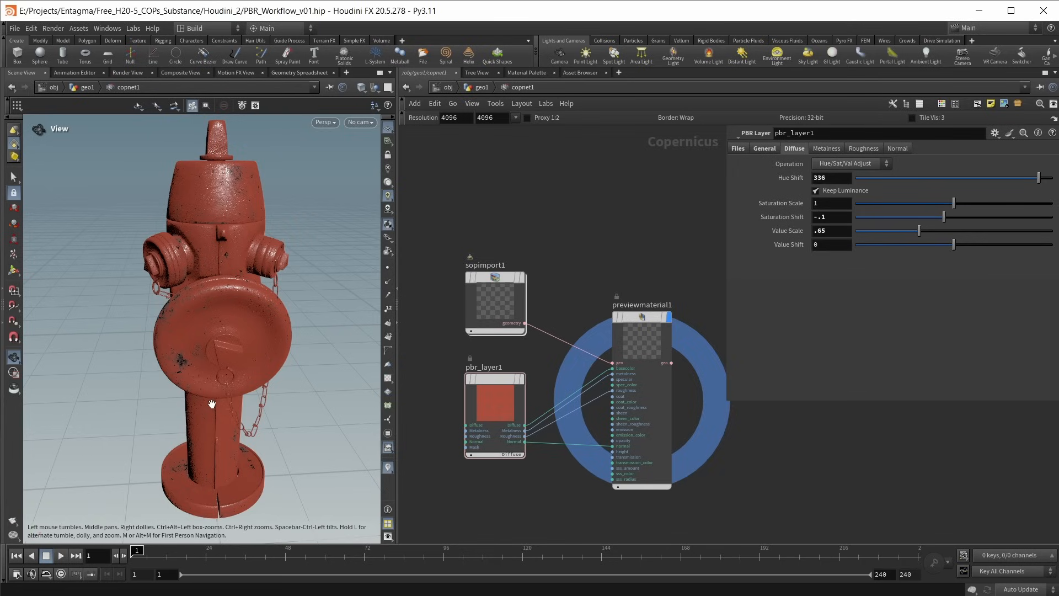
drag(212, 404, 190, 405)
Step: Set the PBR Layer's roughness Output Max to .5
click(858, 150)
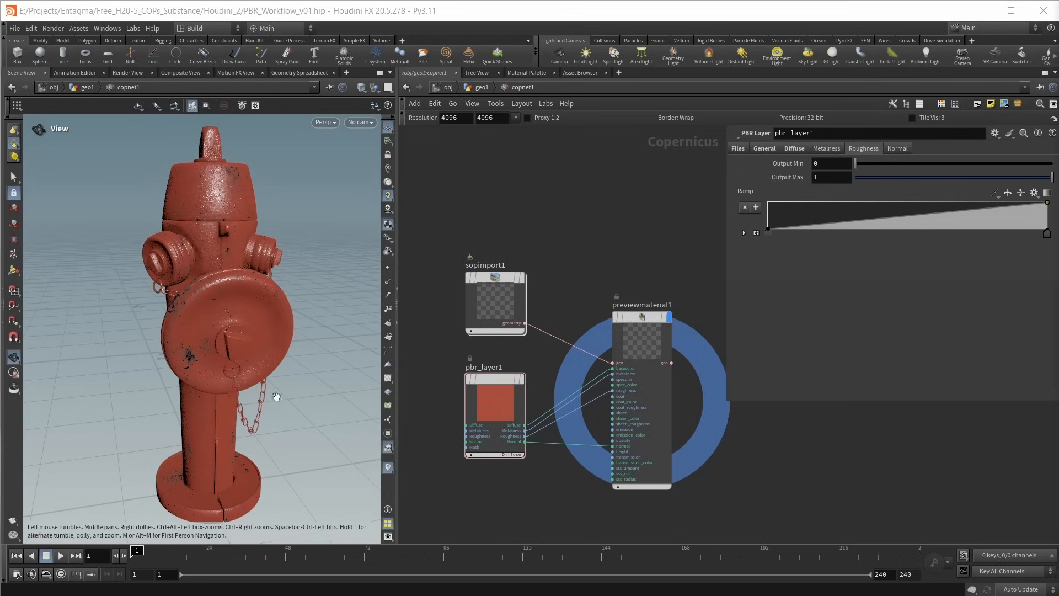
click(829, 180)
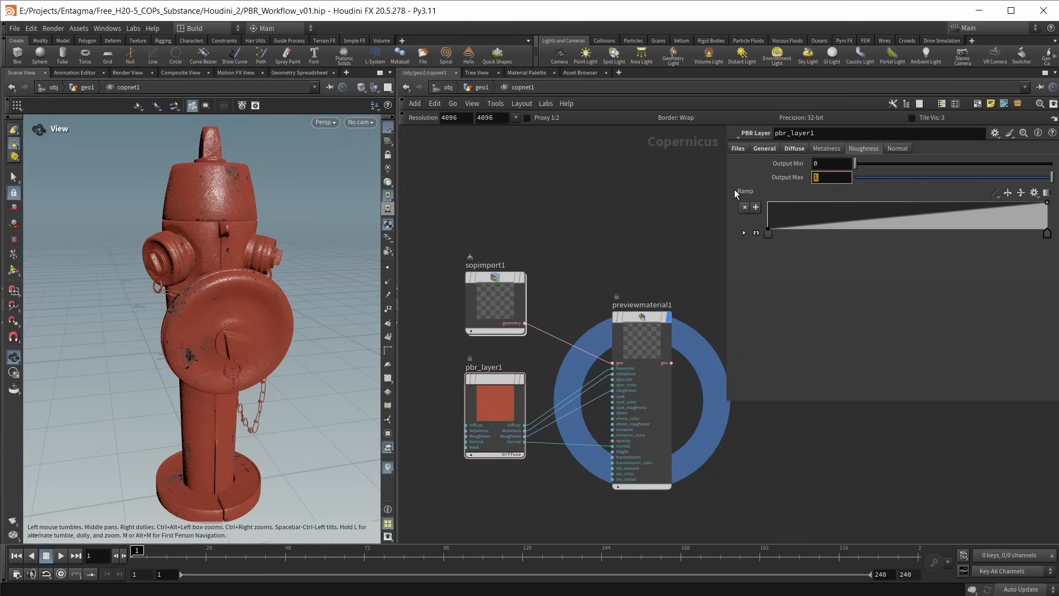
text(.5)
key(Return)
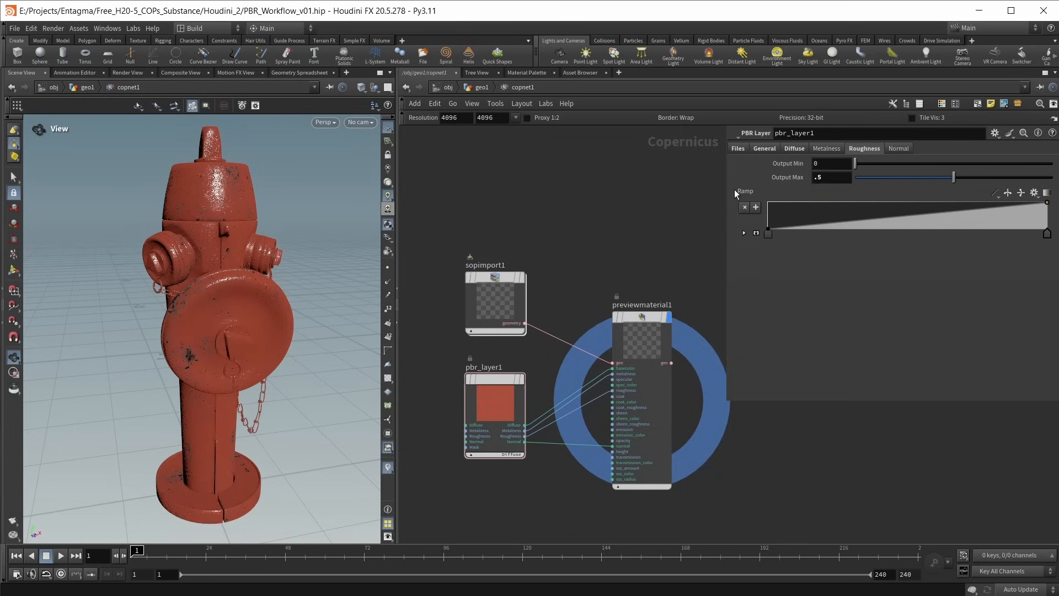
Step: Set the PBR Layer's normal Strength to .4 and inspect the result on the hydrant
click(898, 148)
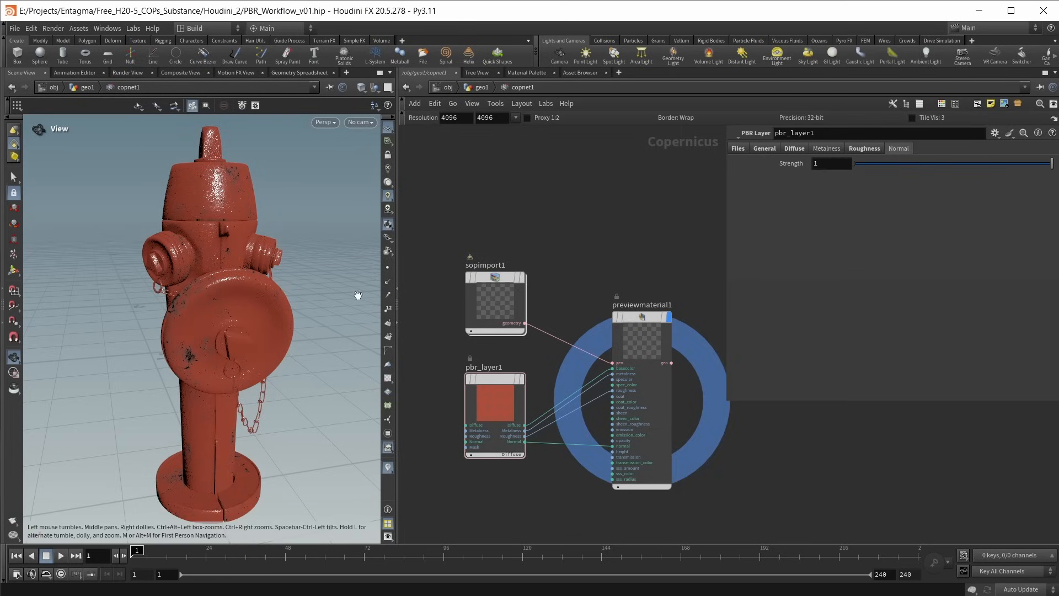
drag(205, 194, 210, 215)
right_drag(209, 215, 228, 255)
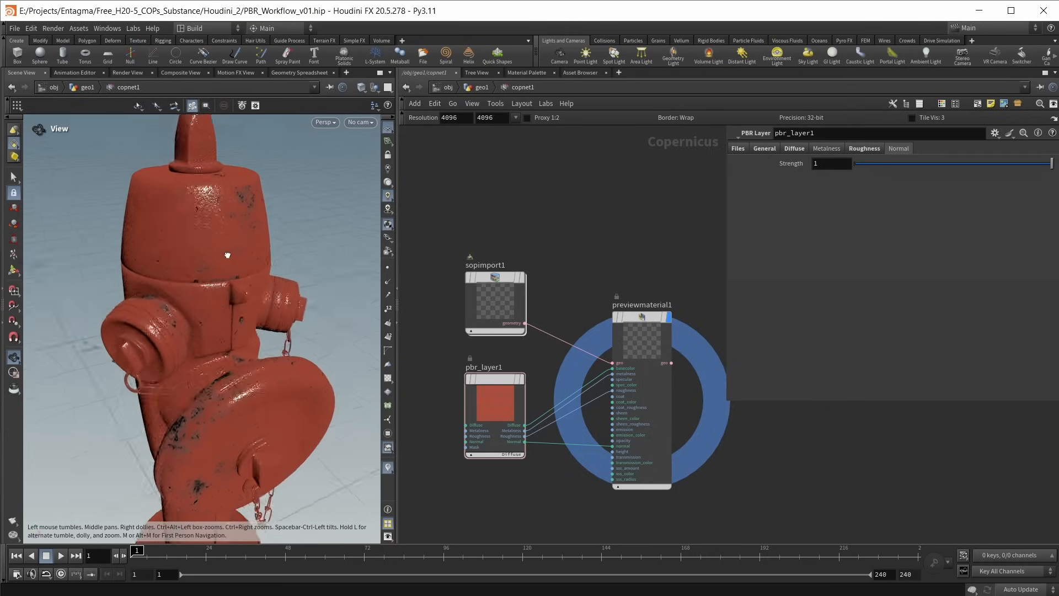
drag(227, 255, 241, 250)
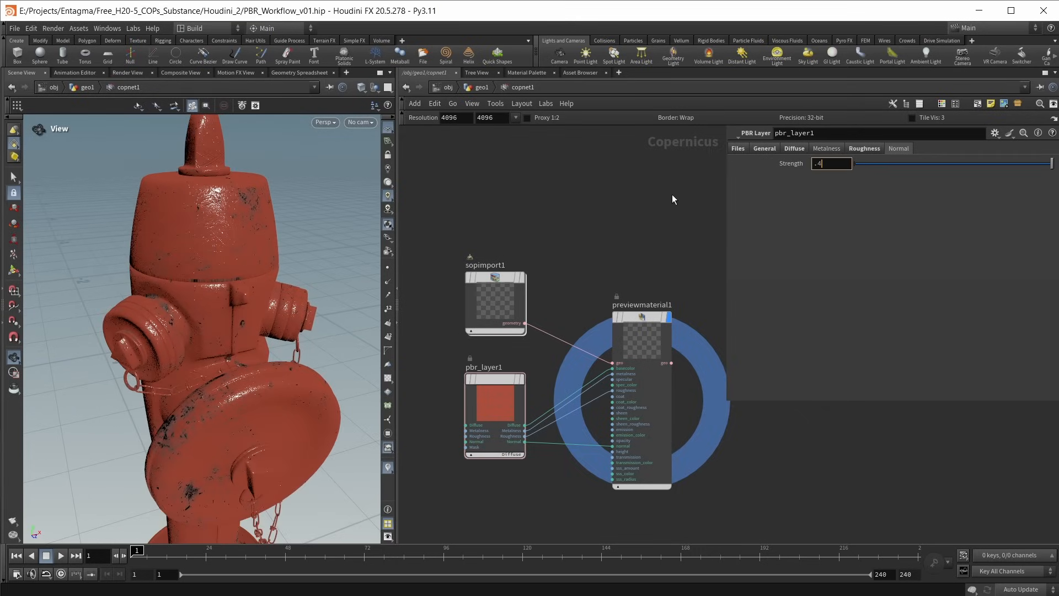
text(.4)
key(Return)
key(space+g)
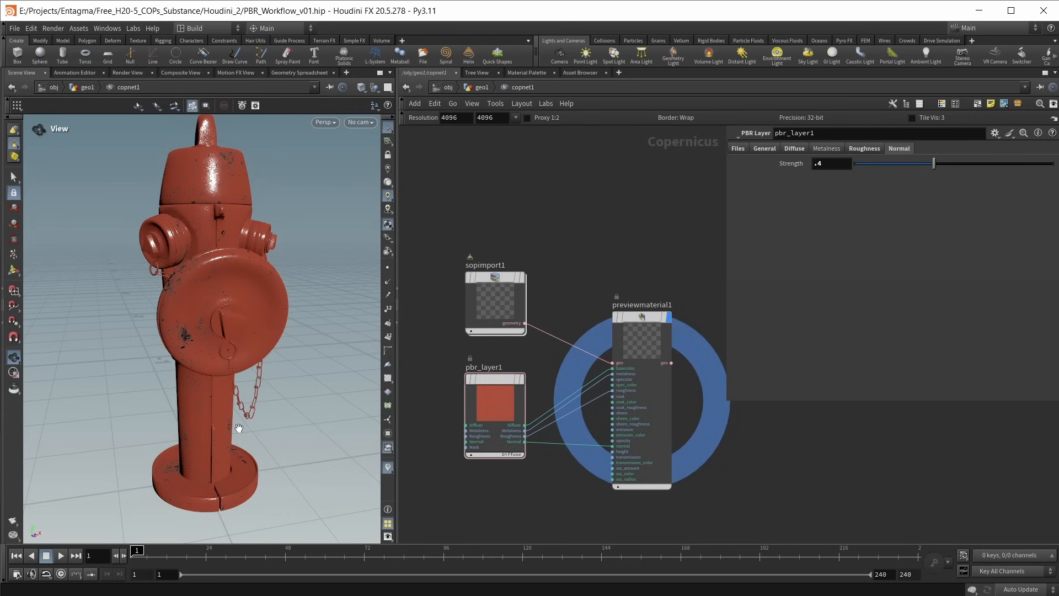
drag(217, 339, 203, 348)
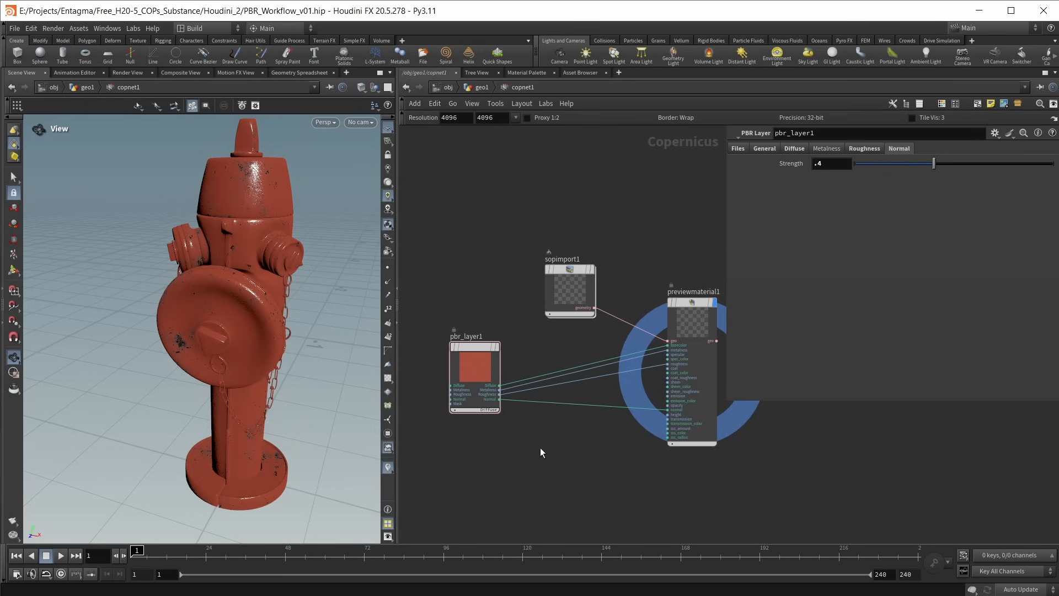
Step: Add a second PBR Layer with the cgbookcase OldIron01_4K maps and wire it between the first layer and the Preview Material
key(Tab)
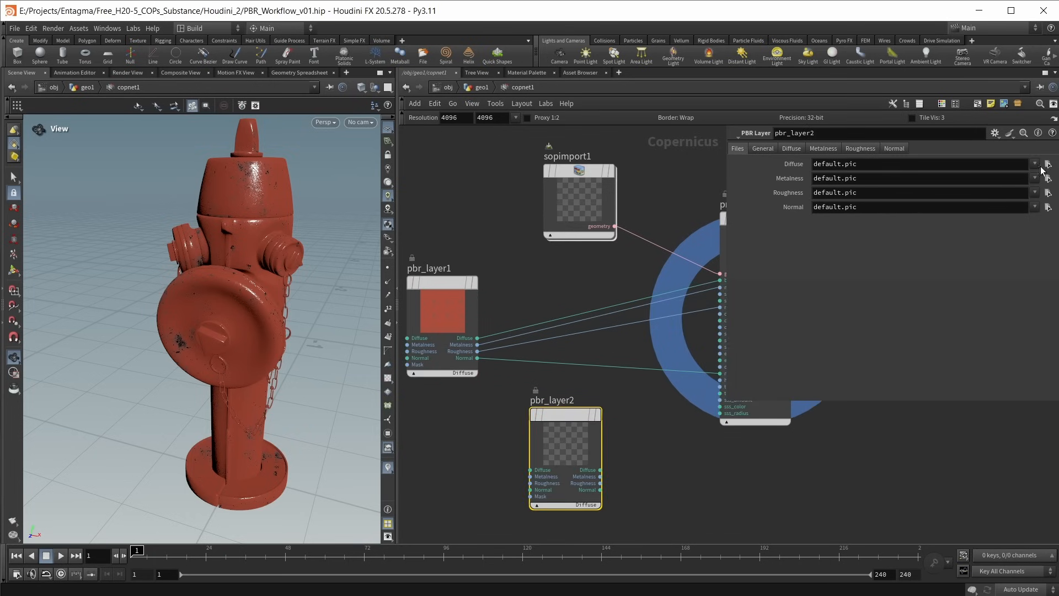
click(1041, 167)
click(640, 242)
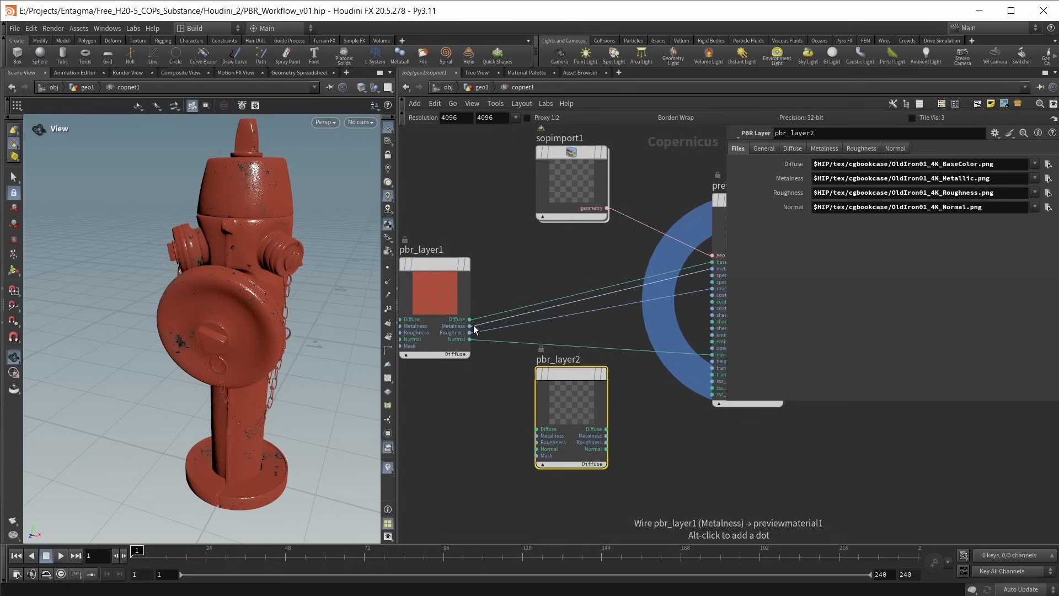
click(470, 319)
click(537, 429)
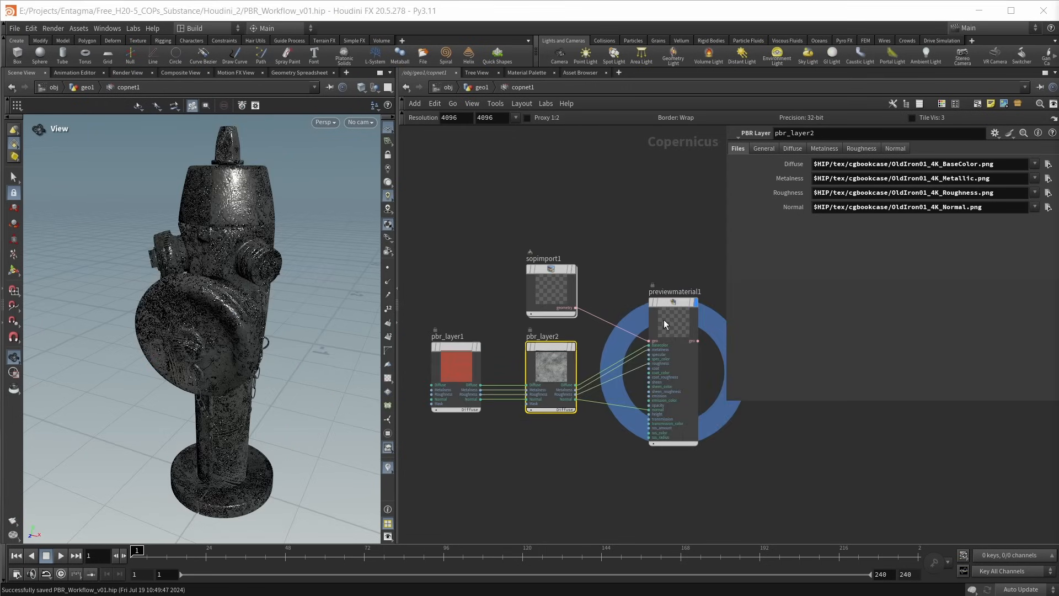
Step: Set the second PBR Layer's Uniform Scale to .1
click(764, 148)
double_click(834, 257)
text(.1)
key(Return)
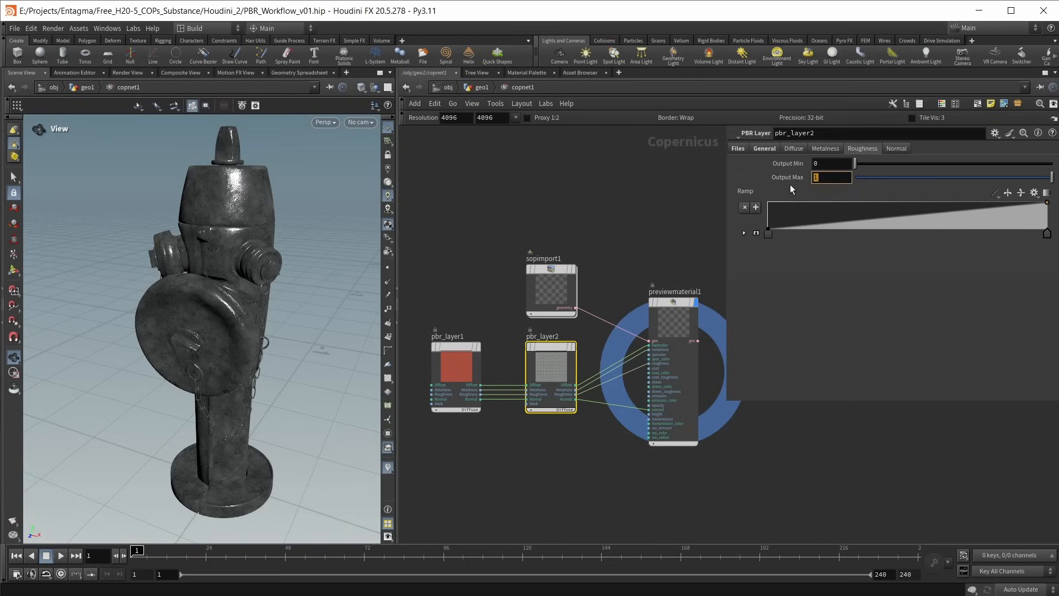
Step: Set the second PBR Layer's roughness Output Max to .3 and normal Strength to .2, and inspect the iron on the hydrant
text(.3)
key(Return)
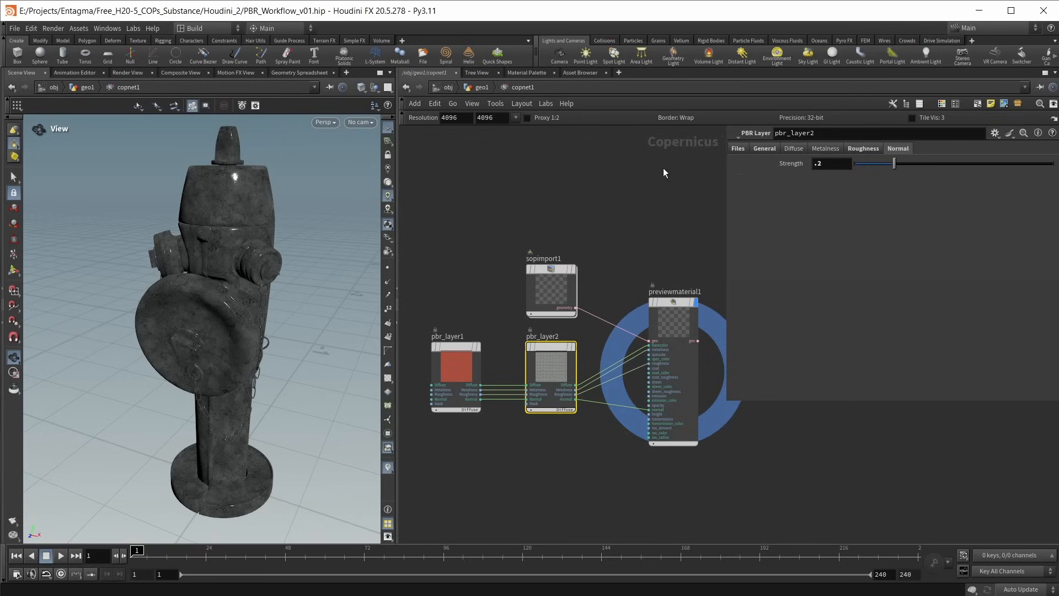
drag(124, 270, 187, 260)
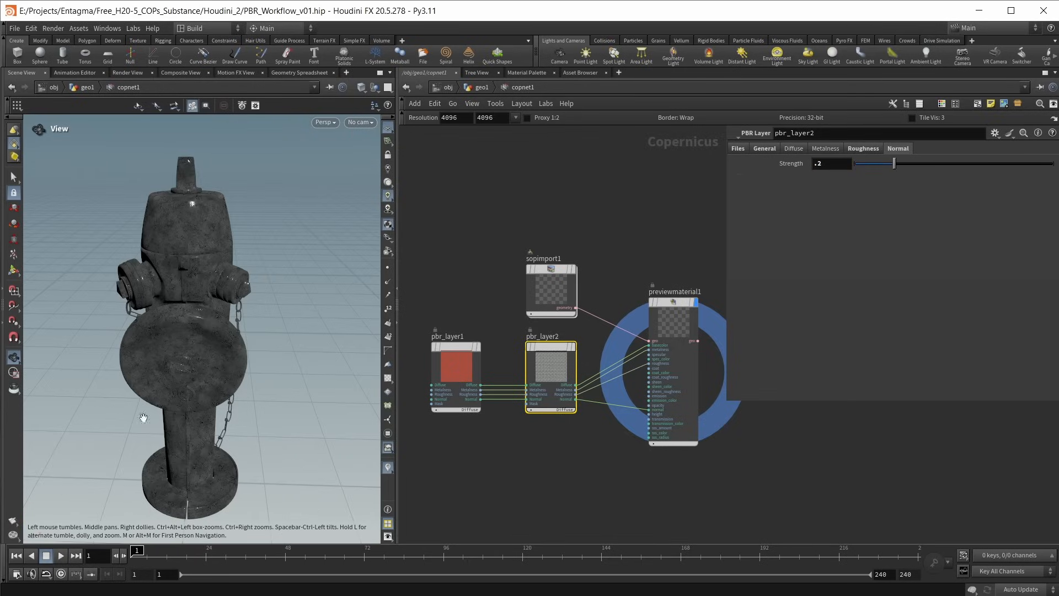
mouse_move(254, 322)
mouse_down()
mouse_move(227, 318)
mouse_move(238, 314)
mouse_move(238, 285)
mouse_move(246, 316)
mouse_up()
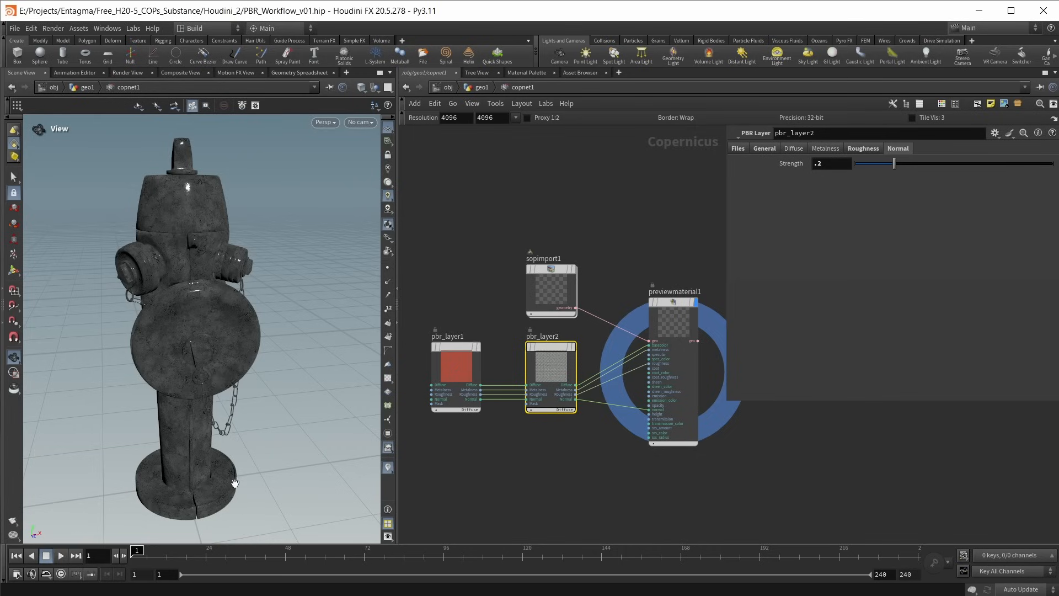
drag(193, 230, 254, 376)
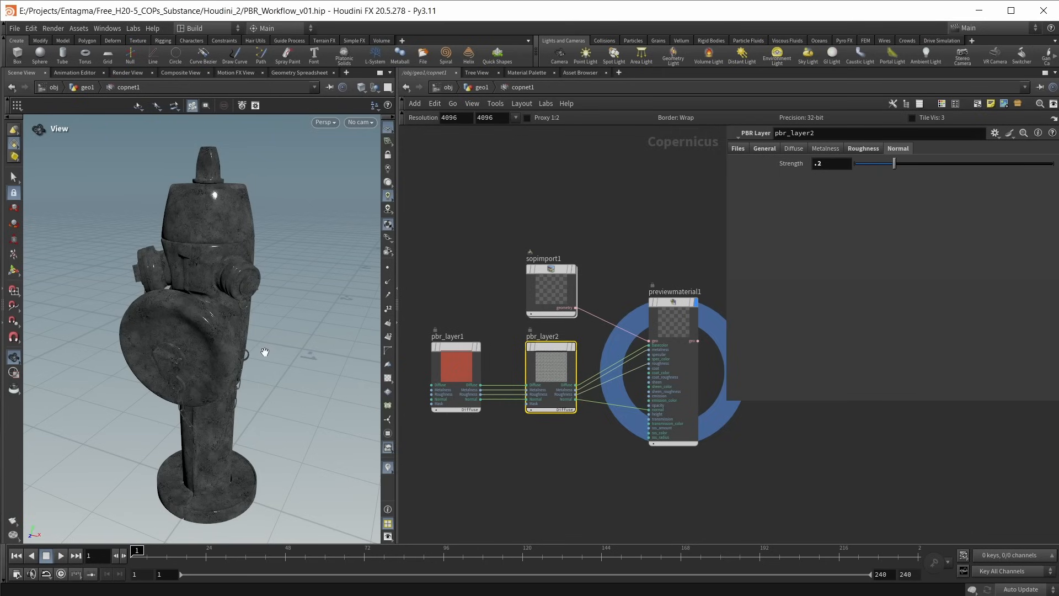
scroll(551, 456, up, 2)
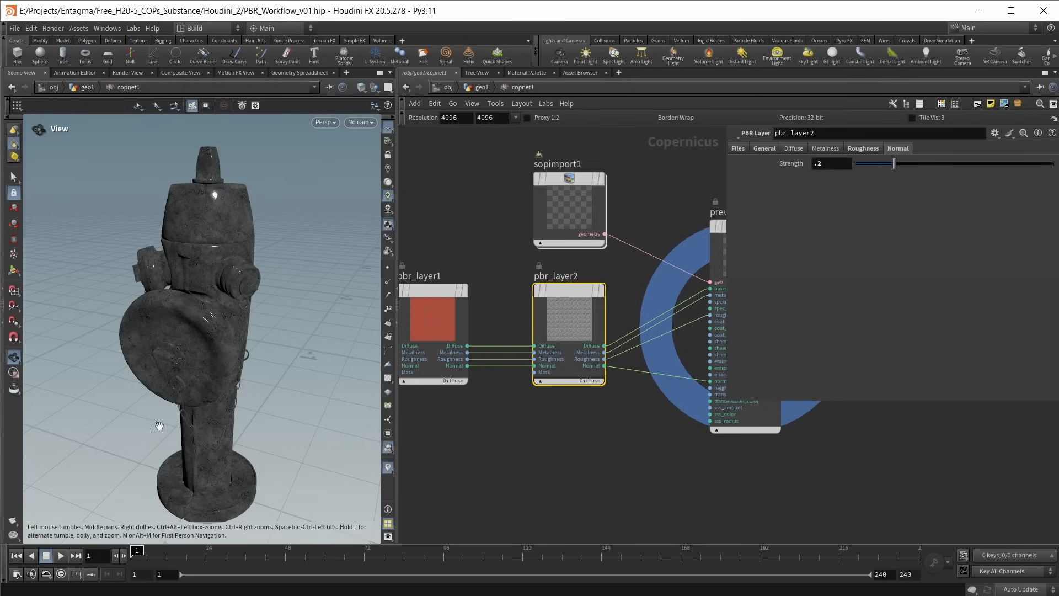
scroll(489, 449, down, 1)
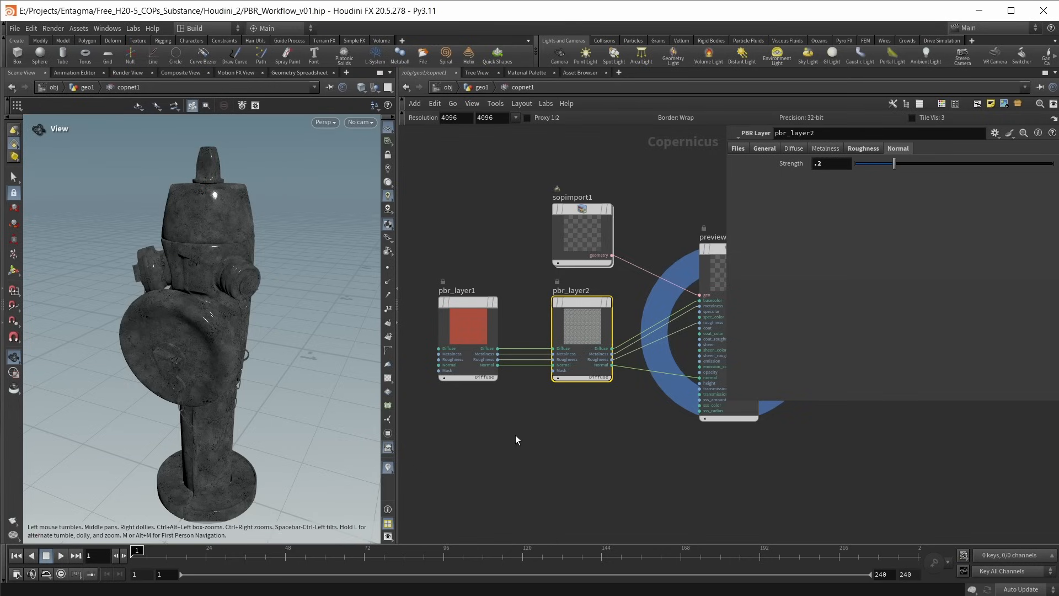
Step: Examine the name primitive attribute of the Main null in geo1 by temporarily visualizing it on the hydrant
click(482, 87)
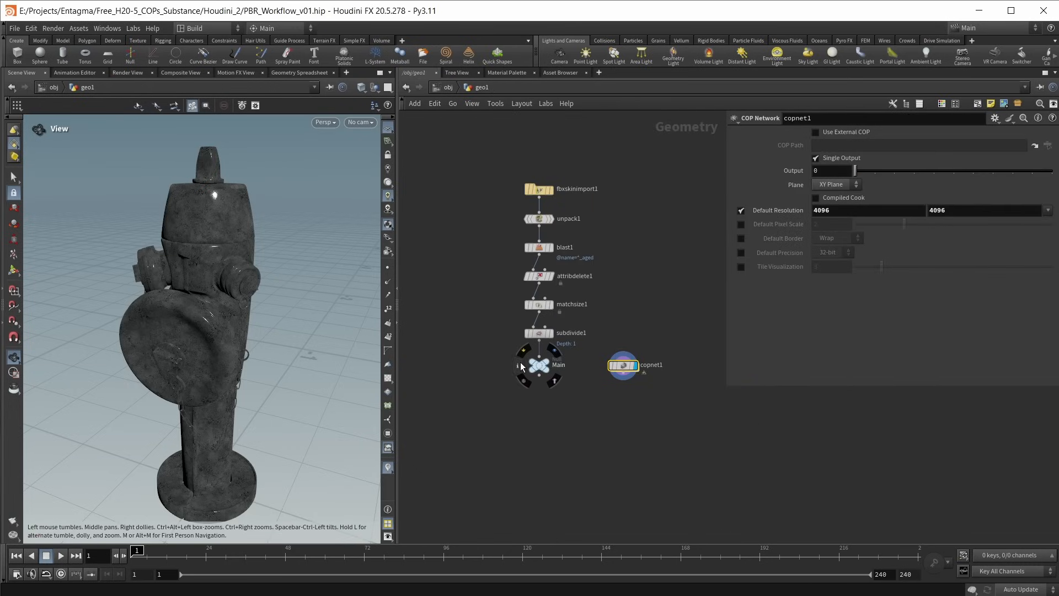
click(522, 365)
drag(431, 163, 512, 123)
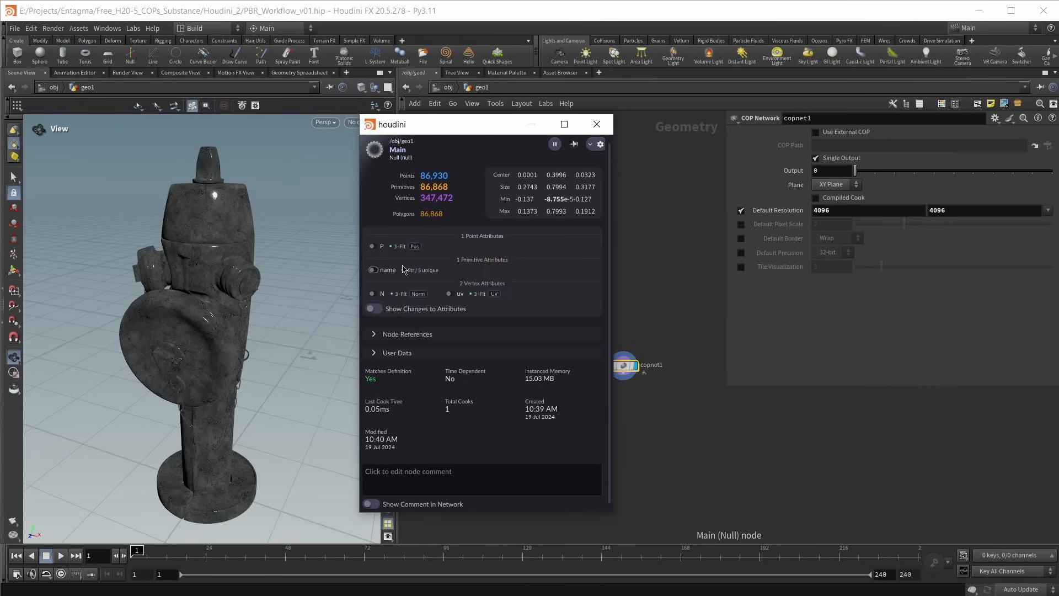
click(372, 270)
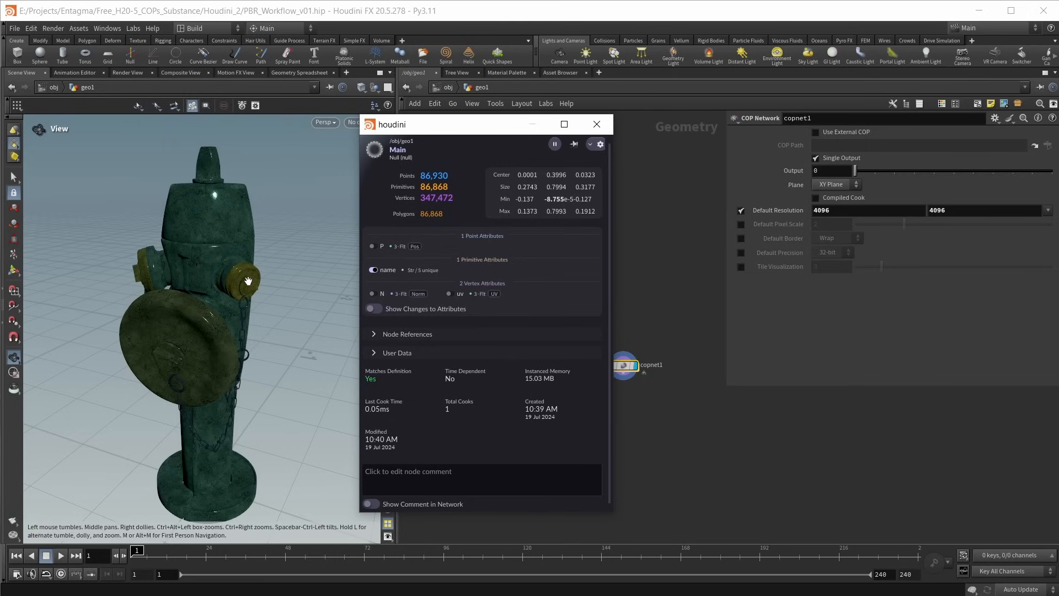
click(375, 270)
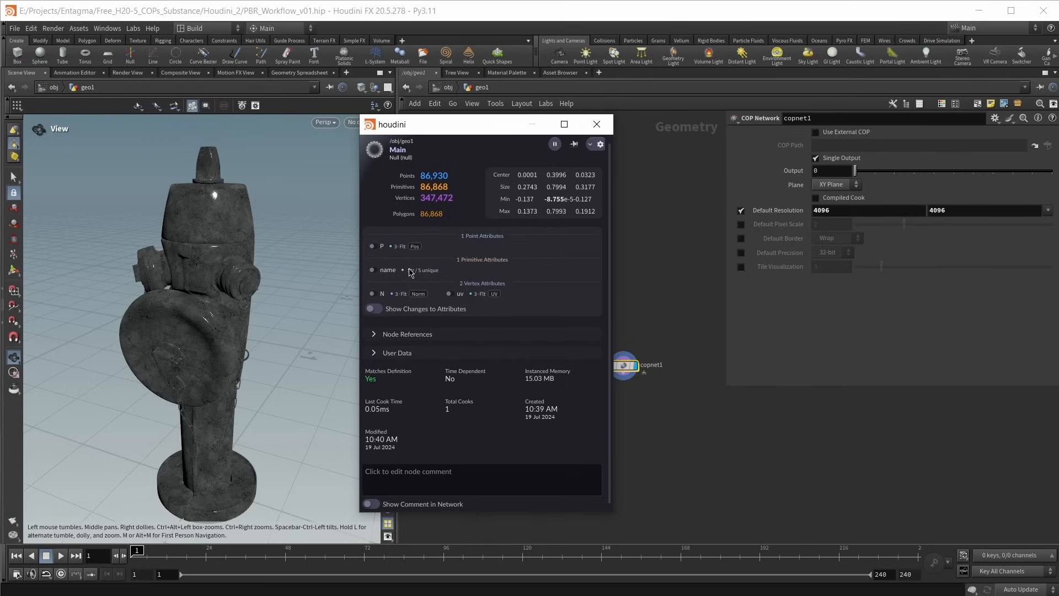
mouse_move(416, 274)
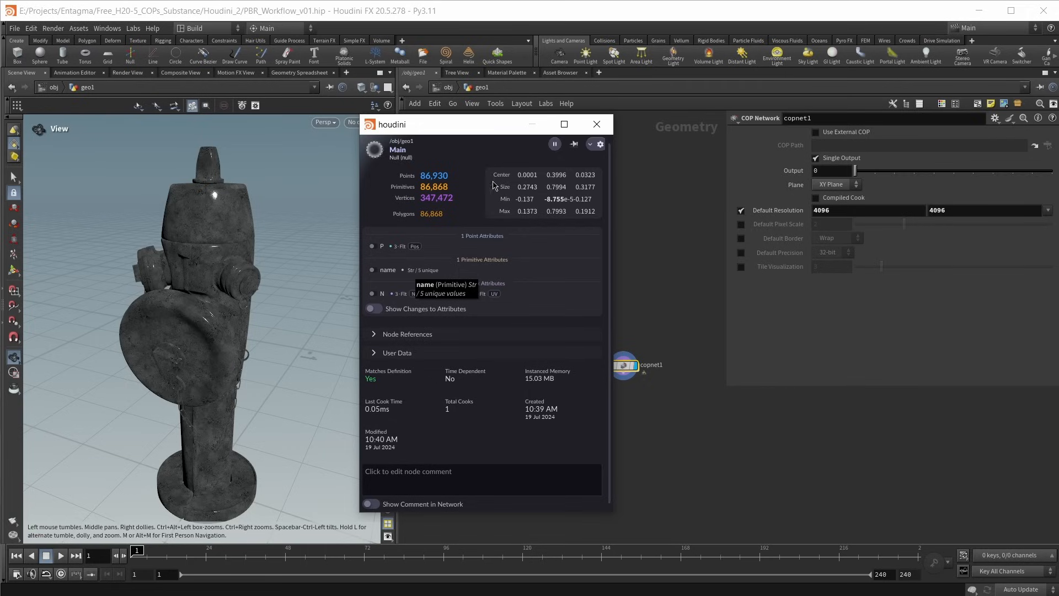
click(596, 124)
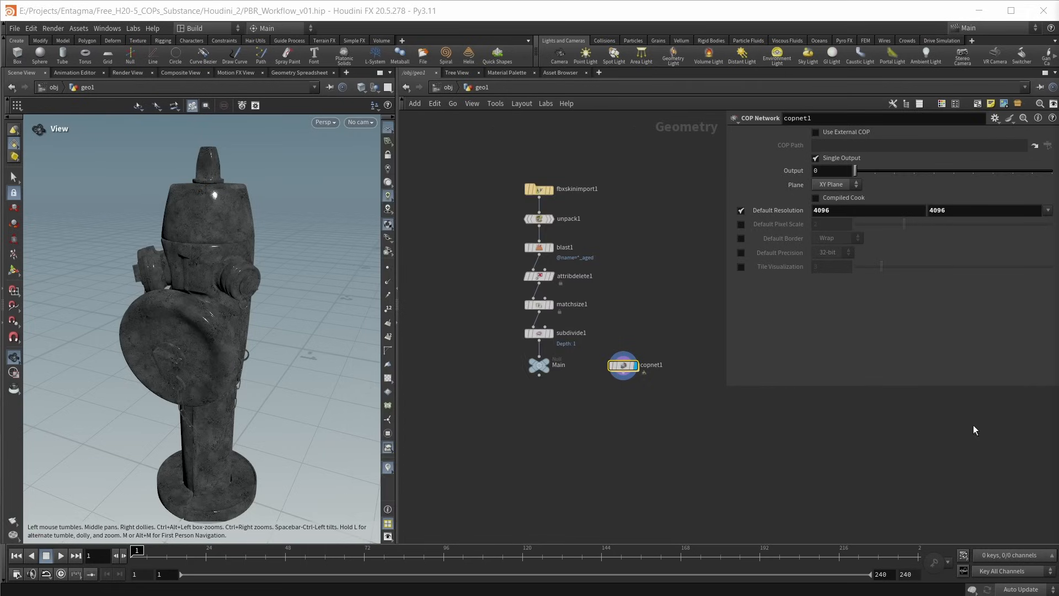
Step: Add an Enumerate node below the Main null in geo1 and display it
middle_drag(525, 426, 538, 408)
key(Tab)
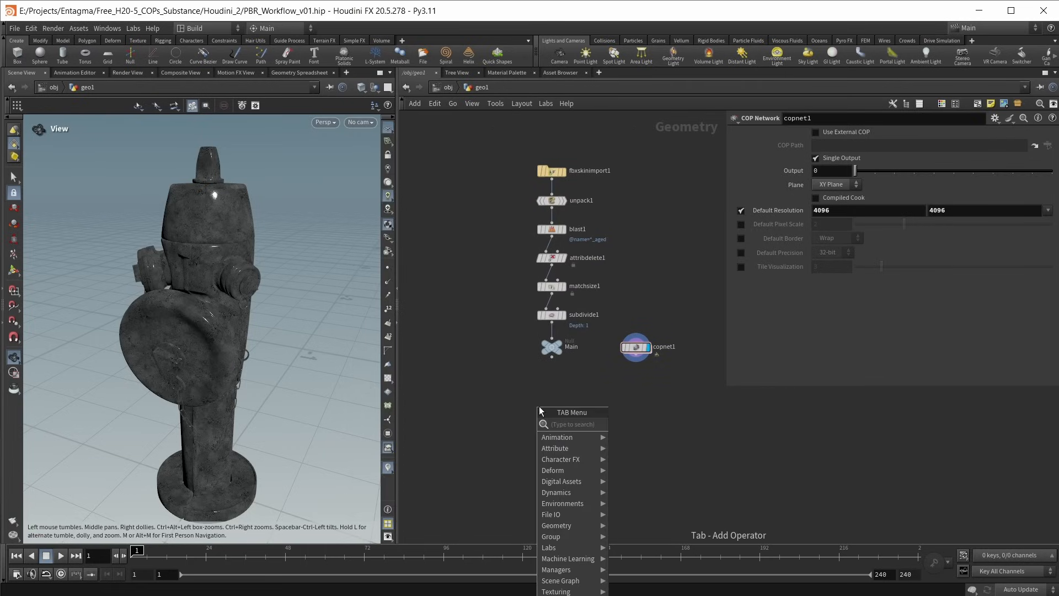
text(enum)
key(Return)
key(Return)
click(563, 376)
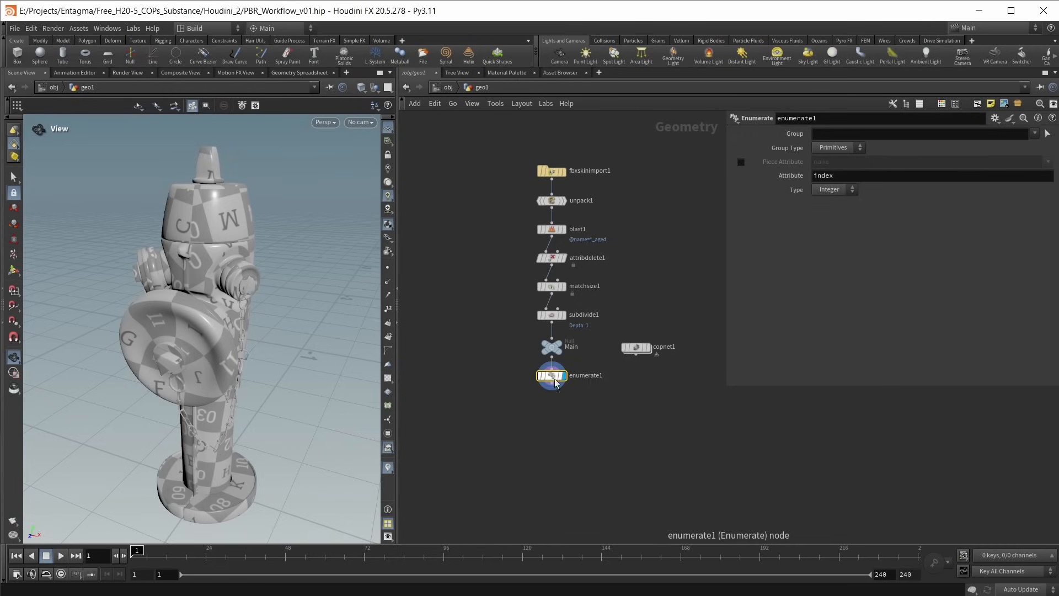
Step: Configure Enumerate with Piece Attribute name, Mode Enumerate Pieces and Attribute id, and check the id visualization on the hydrant parts
click(740, 162)
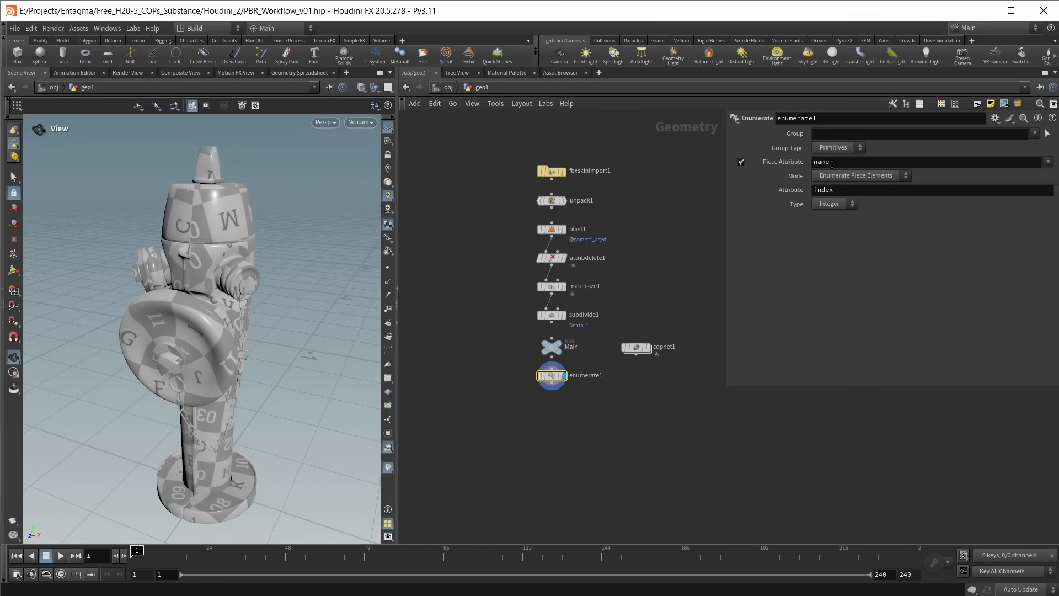
click(842, 177)
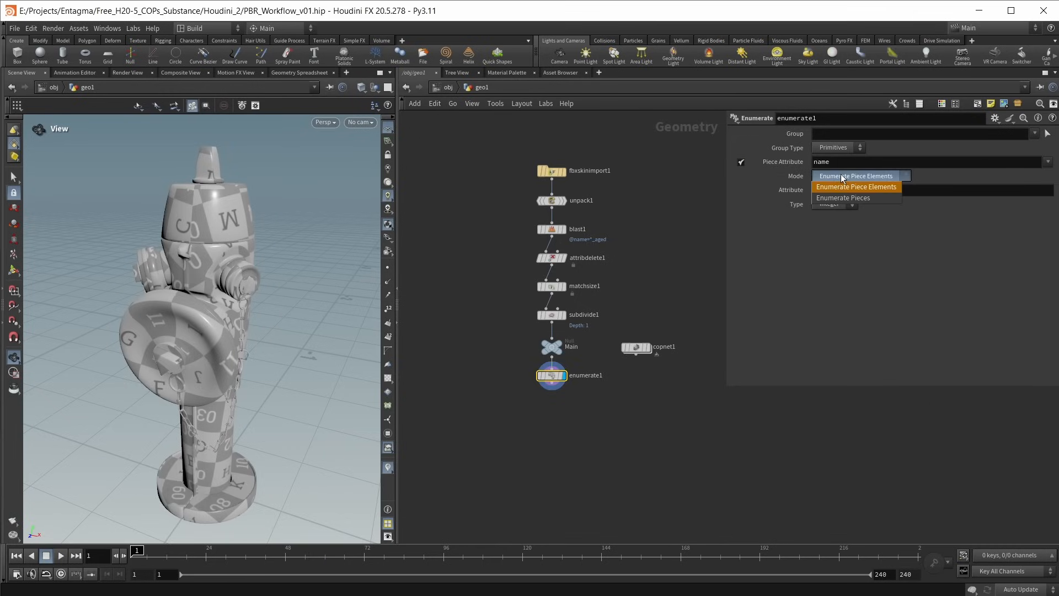
click(836, 199)
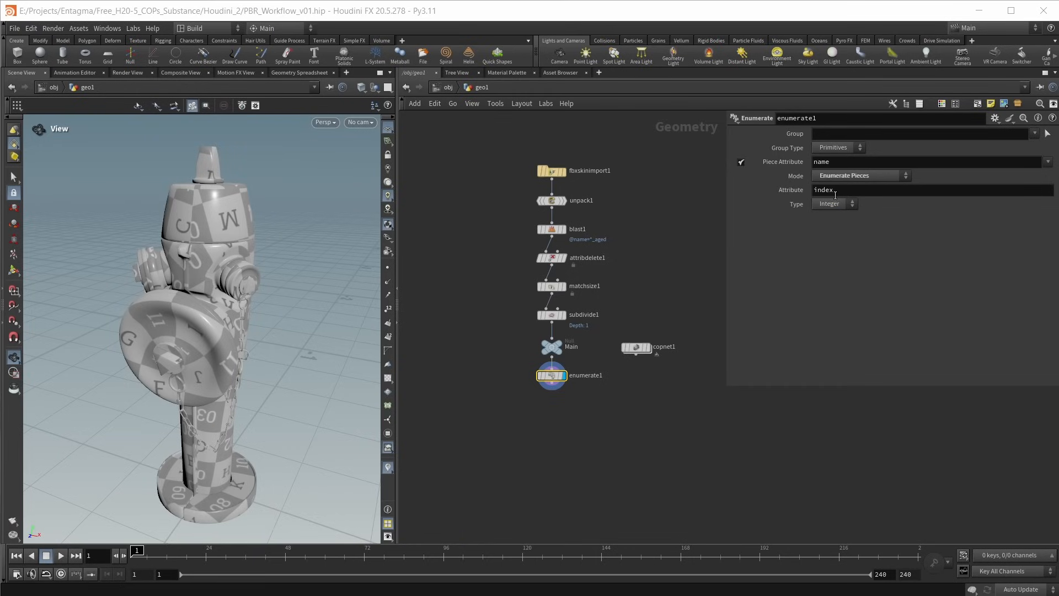
drag(835, 195, 815, 192)
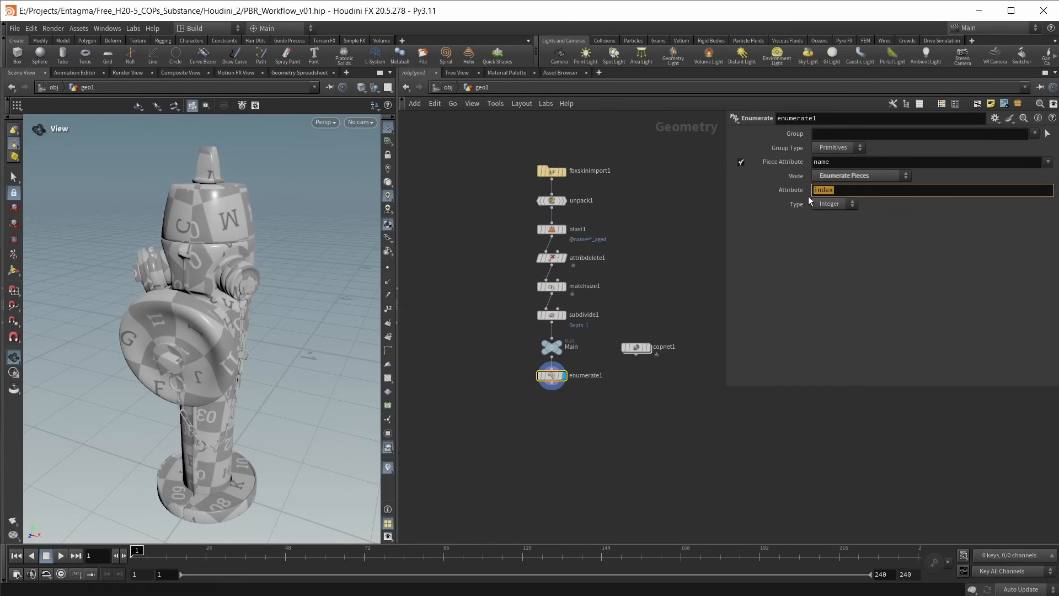
key(Return)
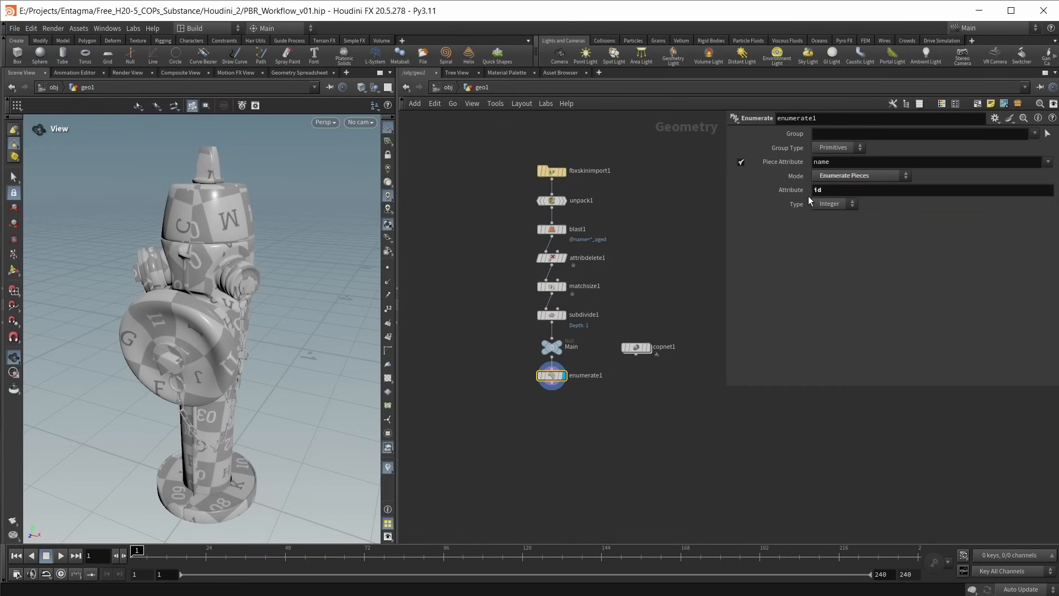
middle_click(564, 364)
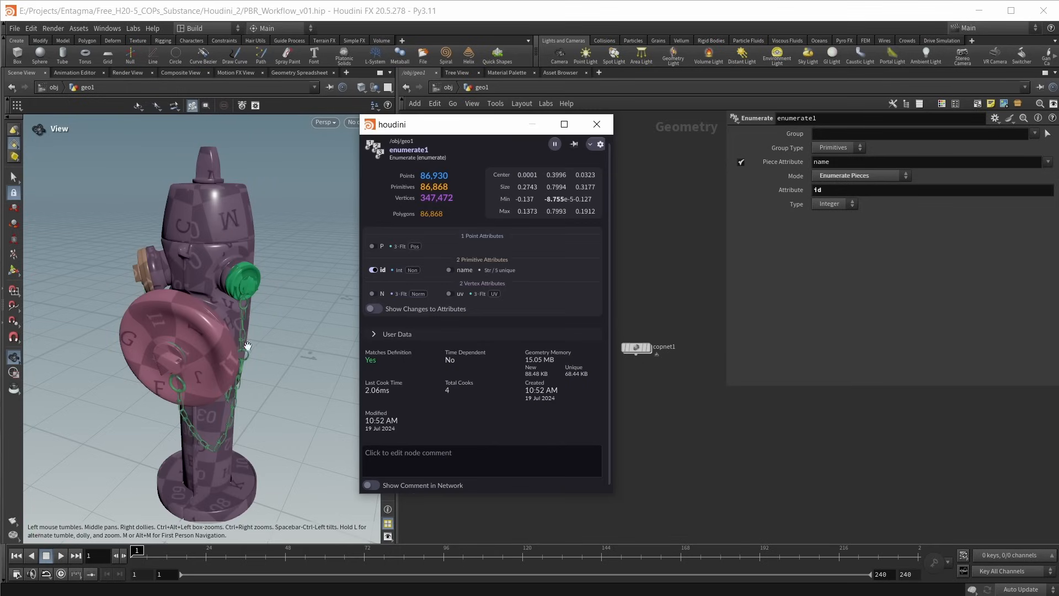
click(372, 270)
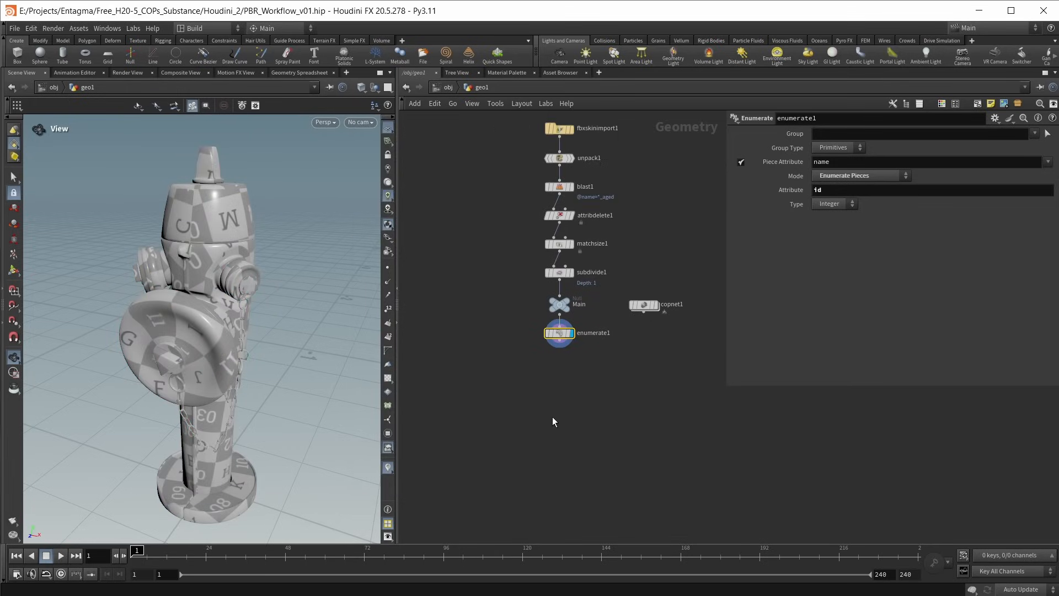
Step: Append a Null named AOVs after the Enumerate node
click(553, 397)
key(Tab)
text(nul)
key(Return)
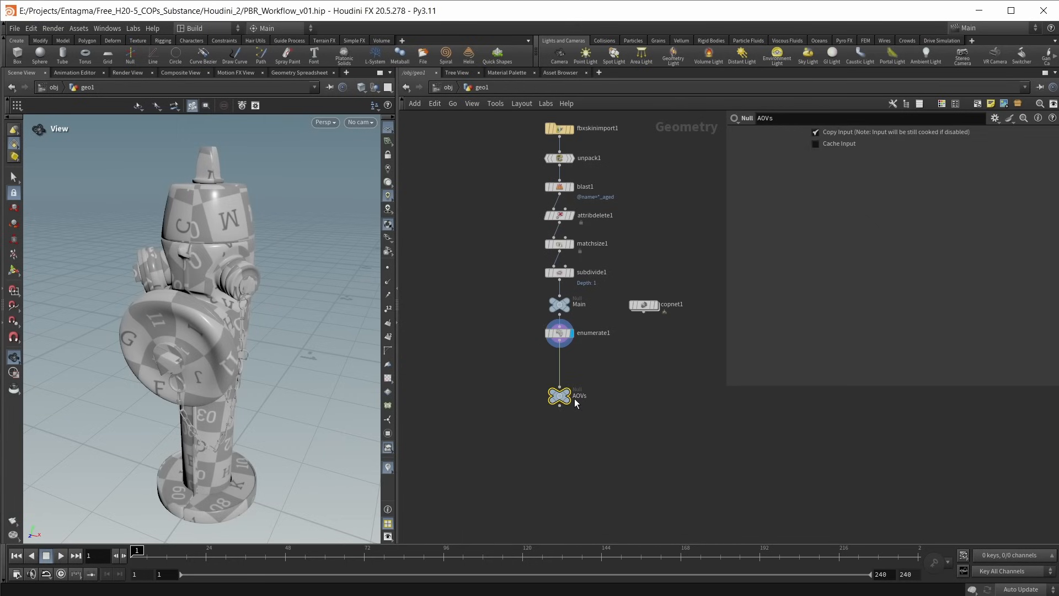
Step: Display copnet1 and add a second SOP Import inside it with its SOP Path set to /obj/geo1/AOVs
mouse_move(646, 306)
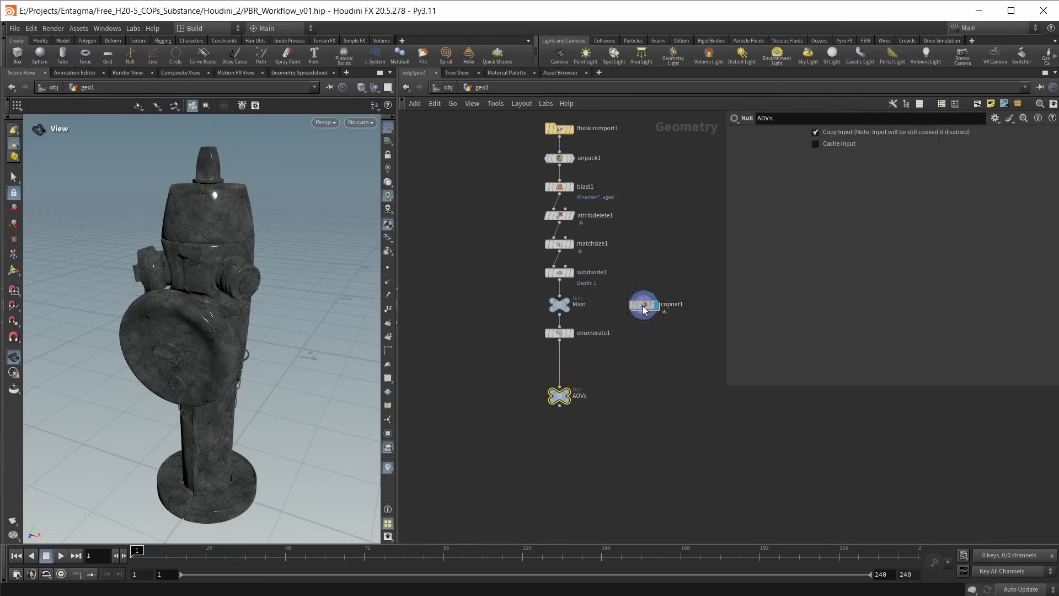
double_click(644, 305)
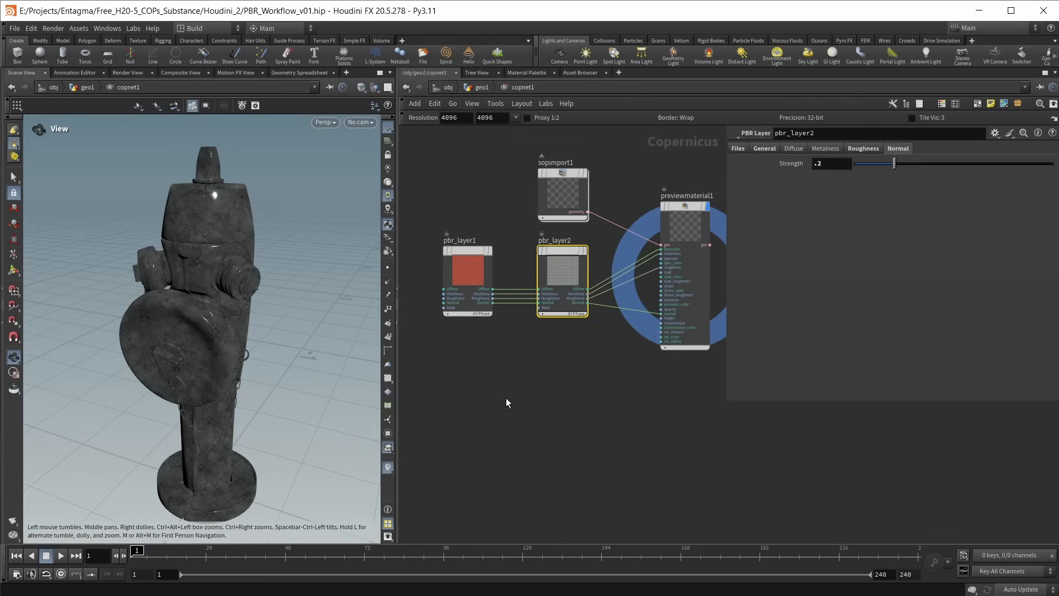
key(Tab)
text(sop)
key(Return)
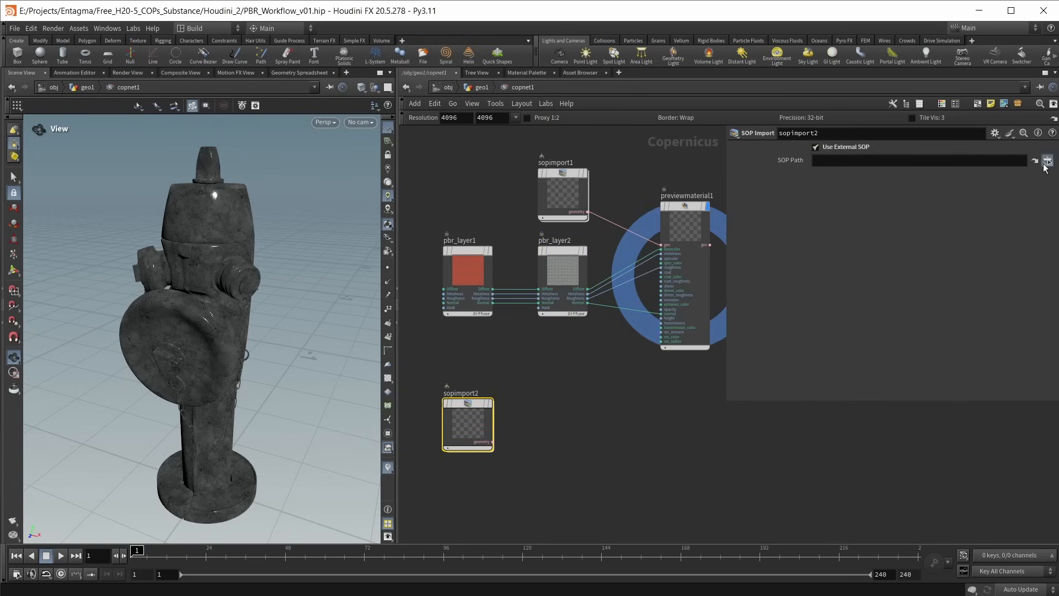
click(1035, 160)
click(818, 179)
click(786, 319)
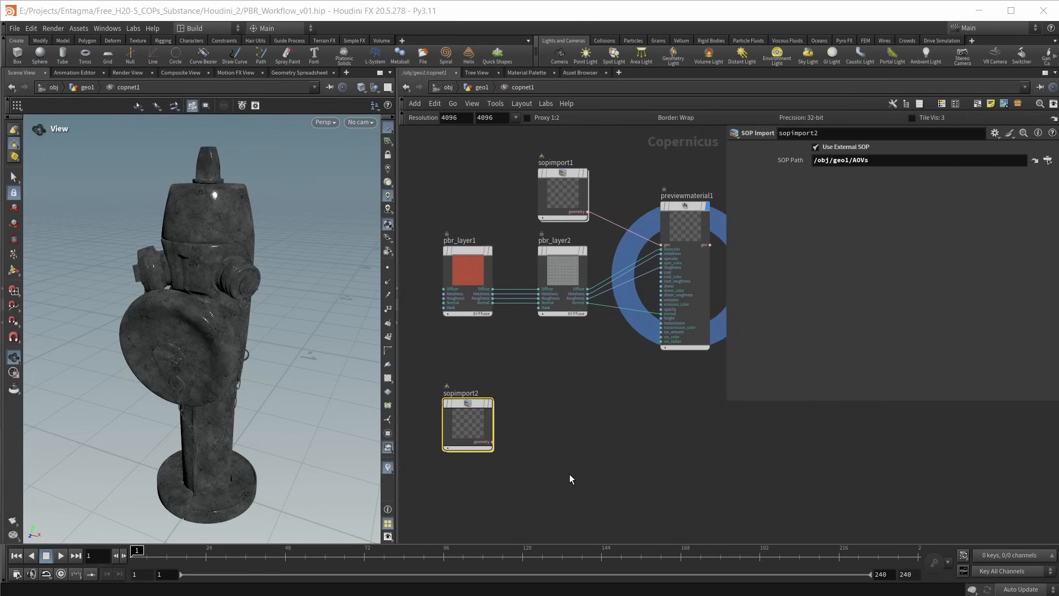
Step: Add a Rasterize Geometry node fed by the geometry output of sopimport2 and display it in the viewport
click(554, 438)
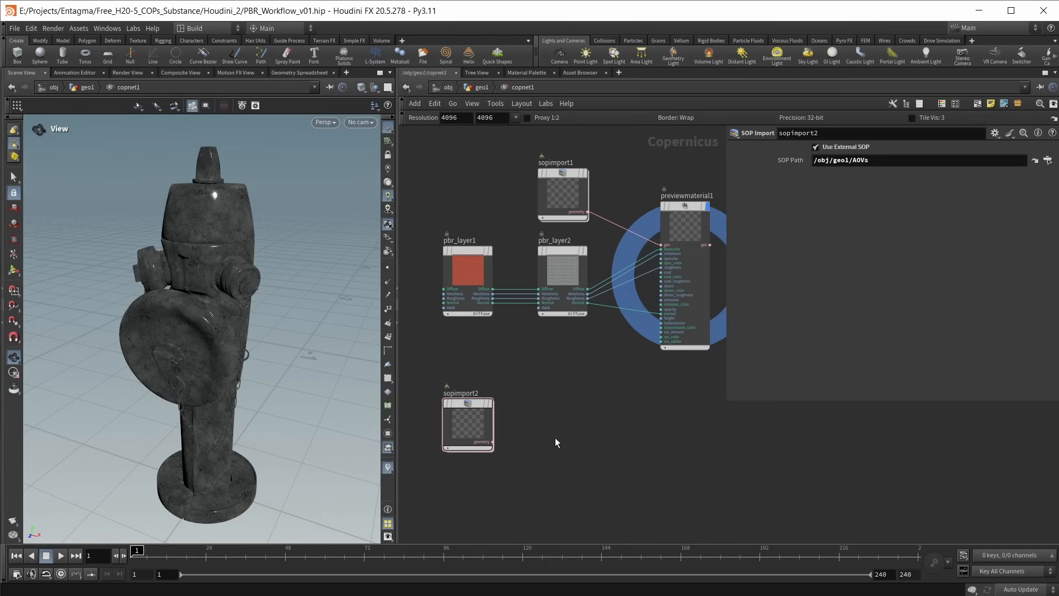
key(Tab)
text(rast)
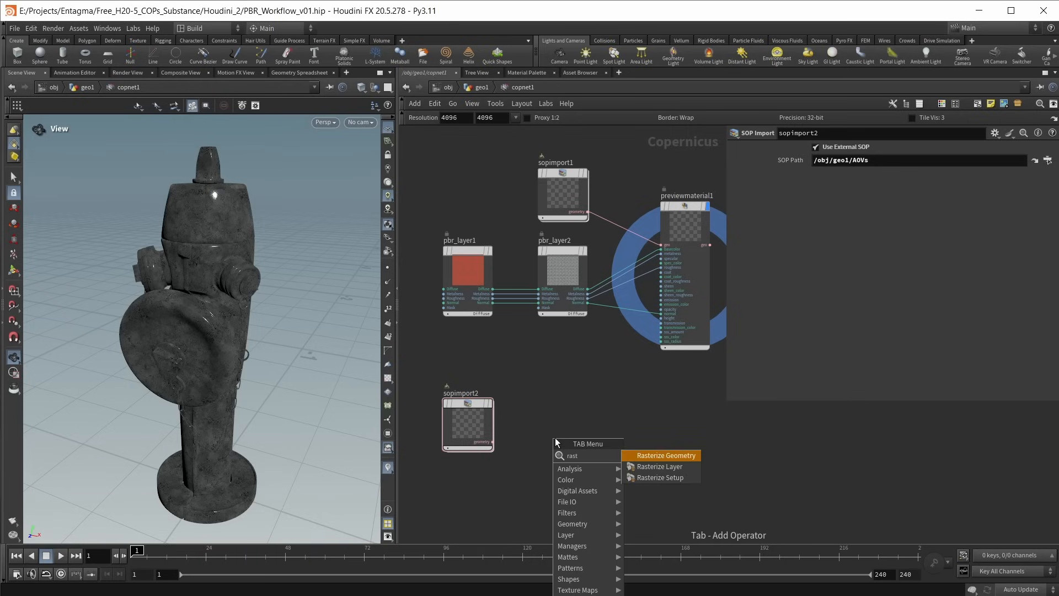
key(Return)
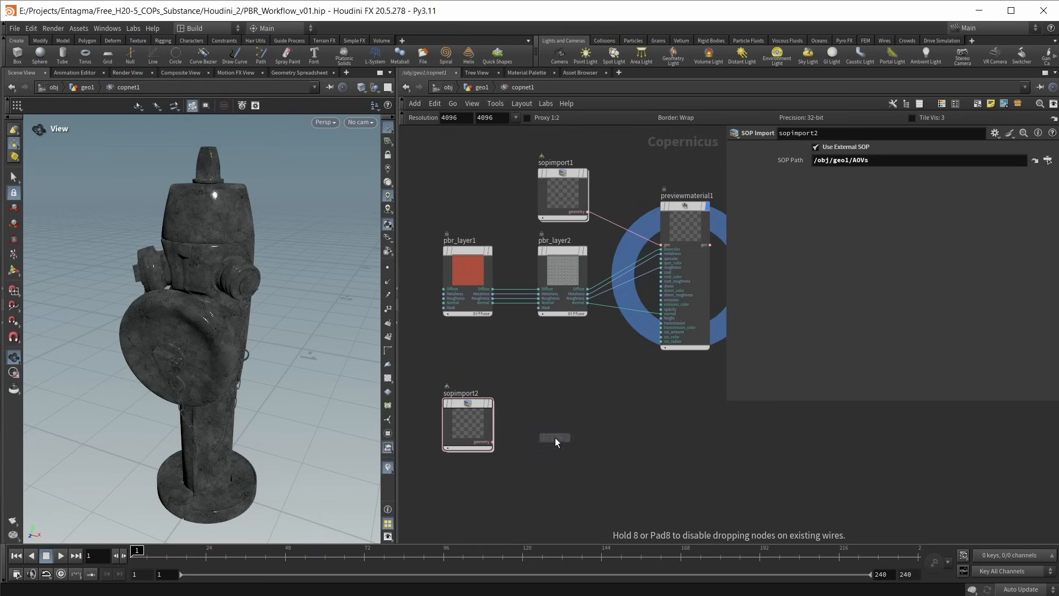
click(596, 424)
click(586, 452)
key(Escape)
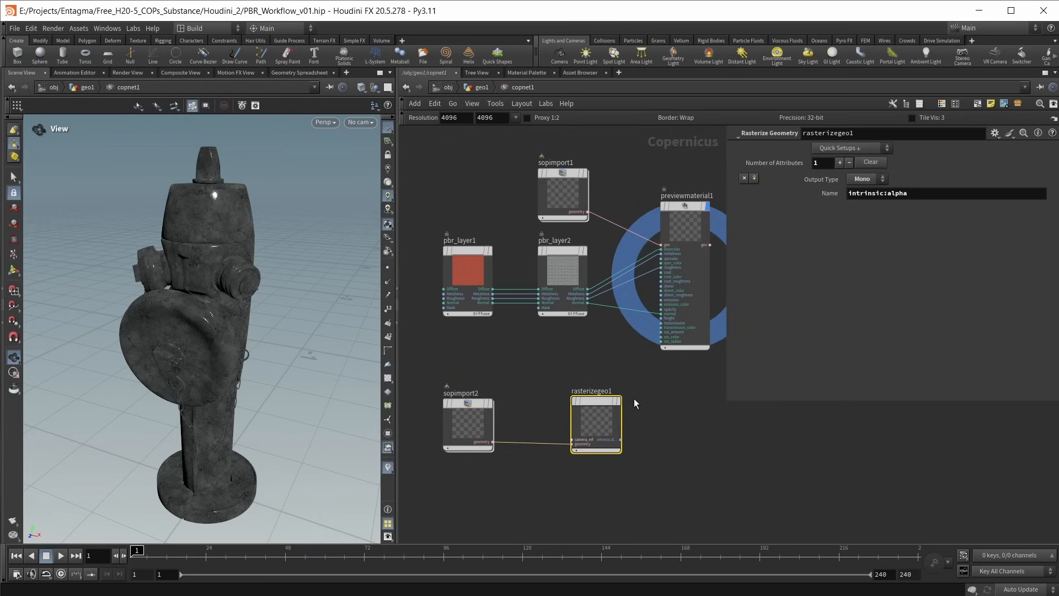
click(619, 373)
scroll(212, 342, down, 4)
drag(207, 347, 225, 312)
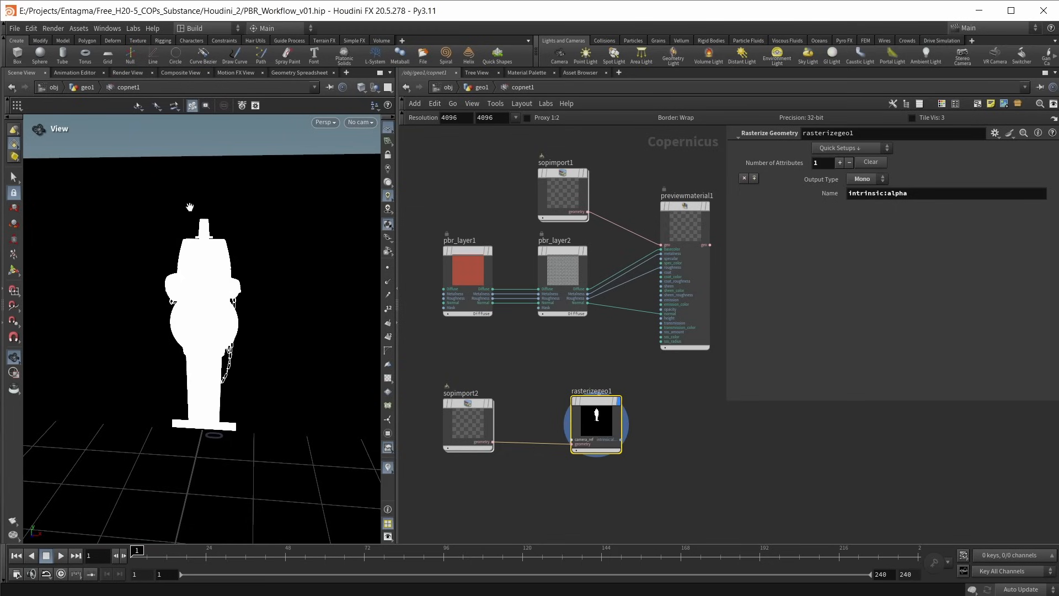
Step: Make room before rasterizegeo1 and insert a Rasterize Setup node between sopimport2 and rasterizegeo1
drag(589, 399, 644, 399)
click(541, 392)
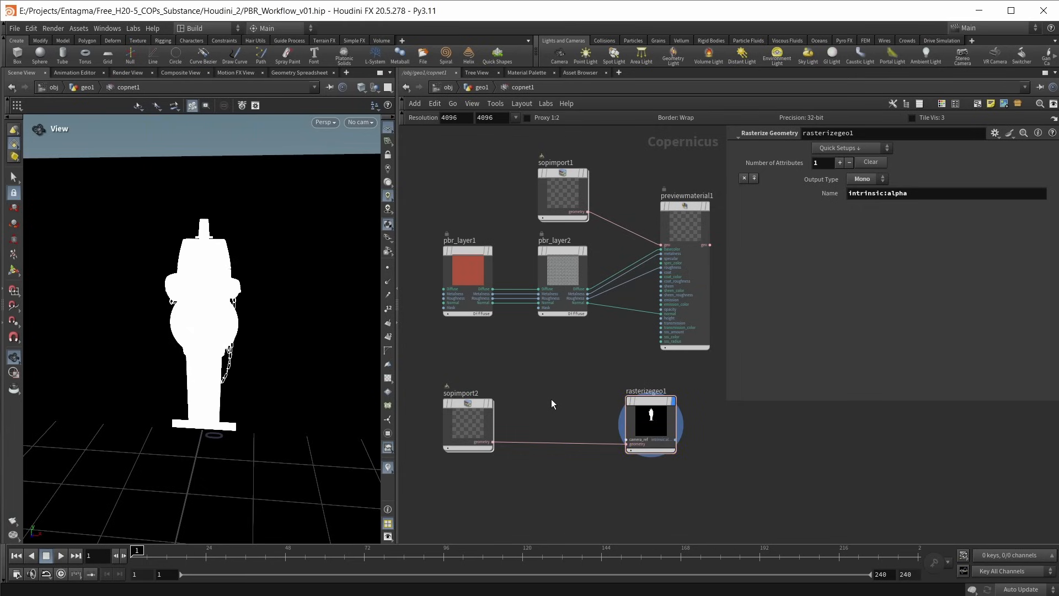
key(Tab)
text(rast)
key(Down)
key(Down)
key(Return)
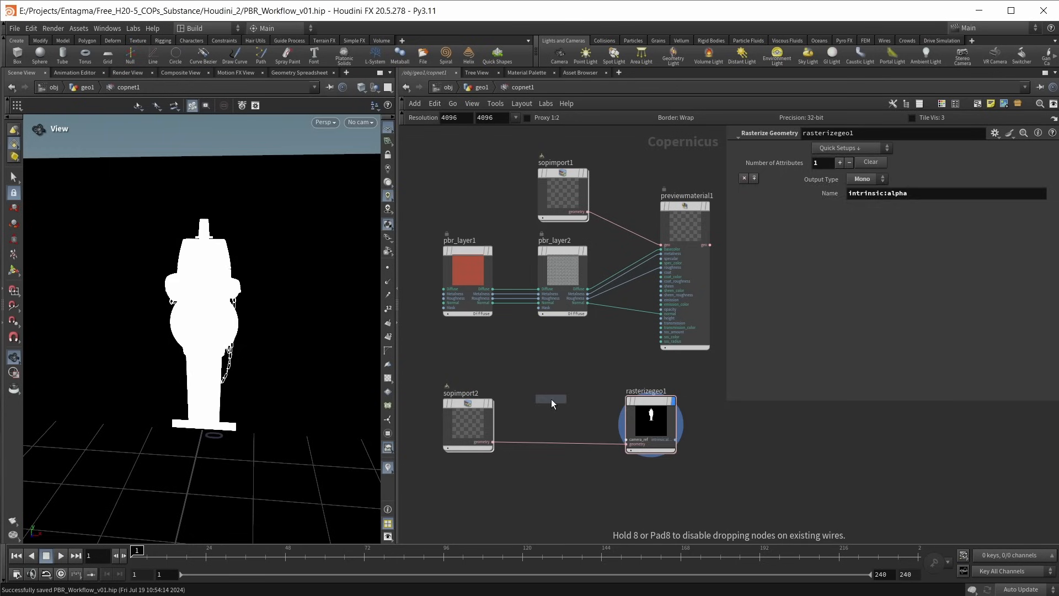
click(560, 422)
drag(559, 421, 558, 406)
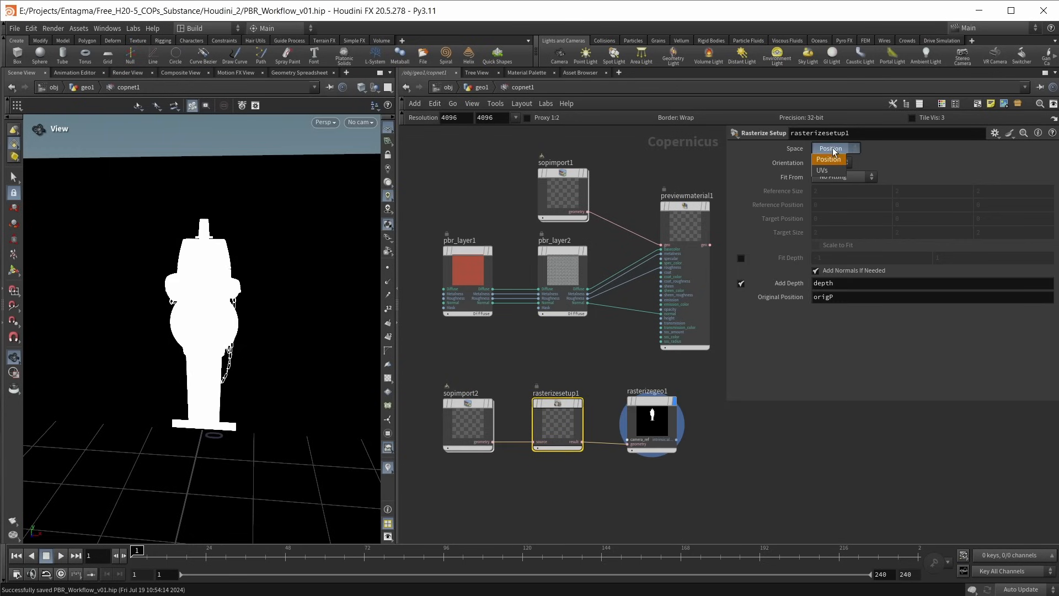
Step: Set the Rasterize Setup node's Space to UVs and check the flattened UV layout
click(821, 170)
scroll(164, 374, down, 2)
drag(164, 374, 185, 363)
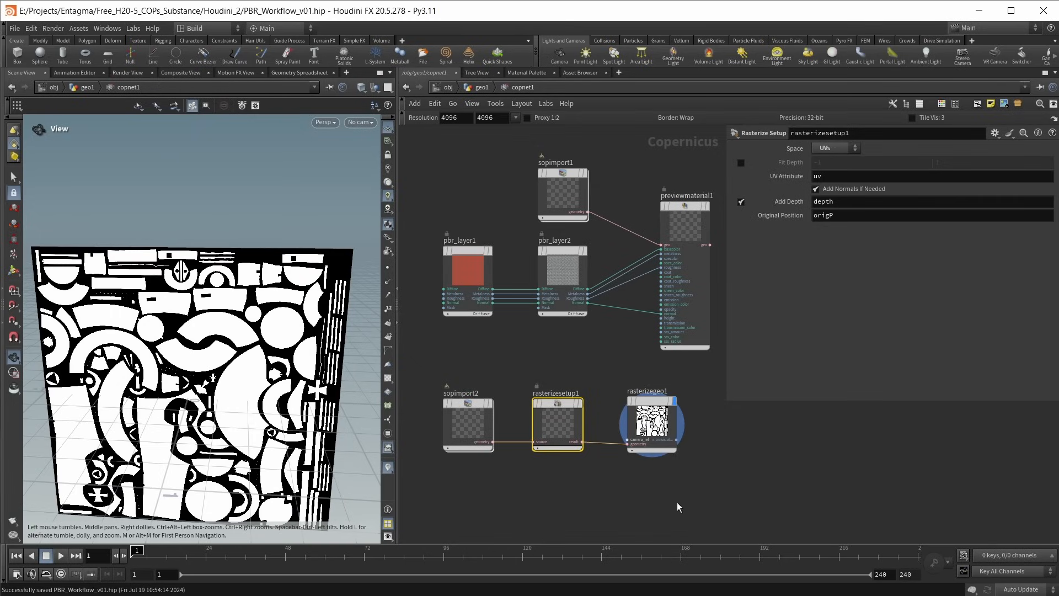
Step: Add a second attribute to Rasterize Geometry with Output Type ID and Name id
click(652, 421)
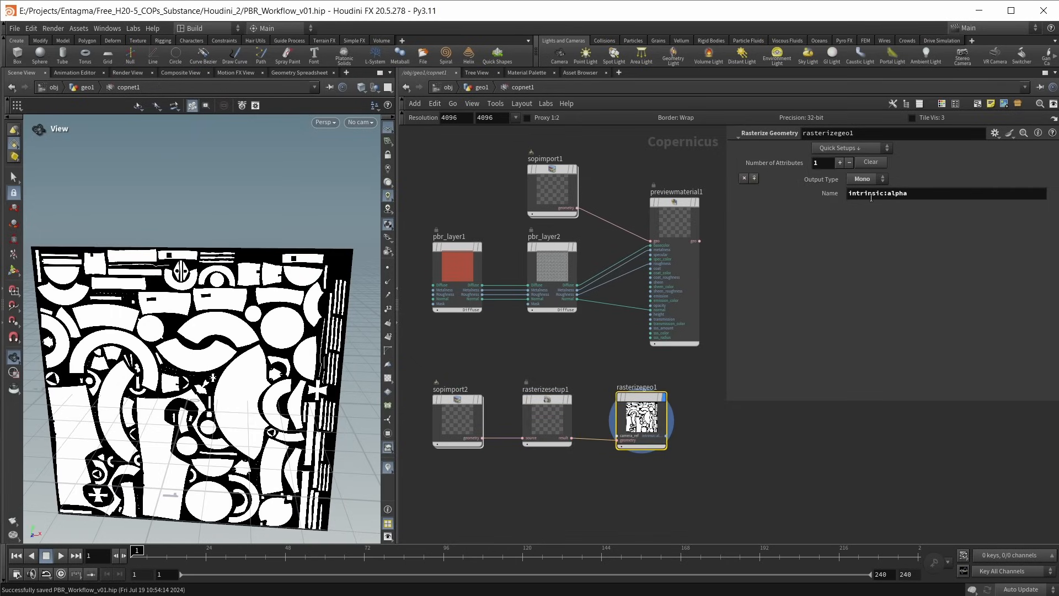
click(840, 163)
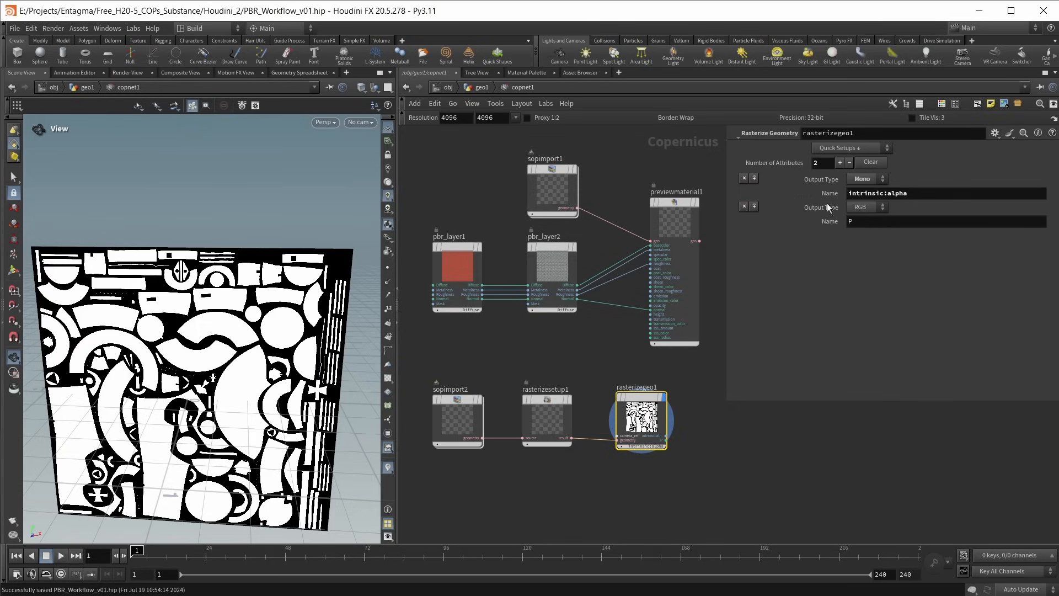
click(865, 207)
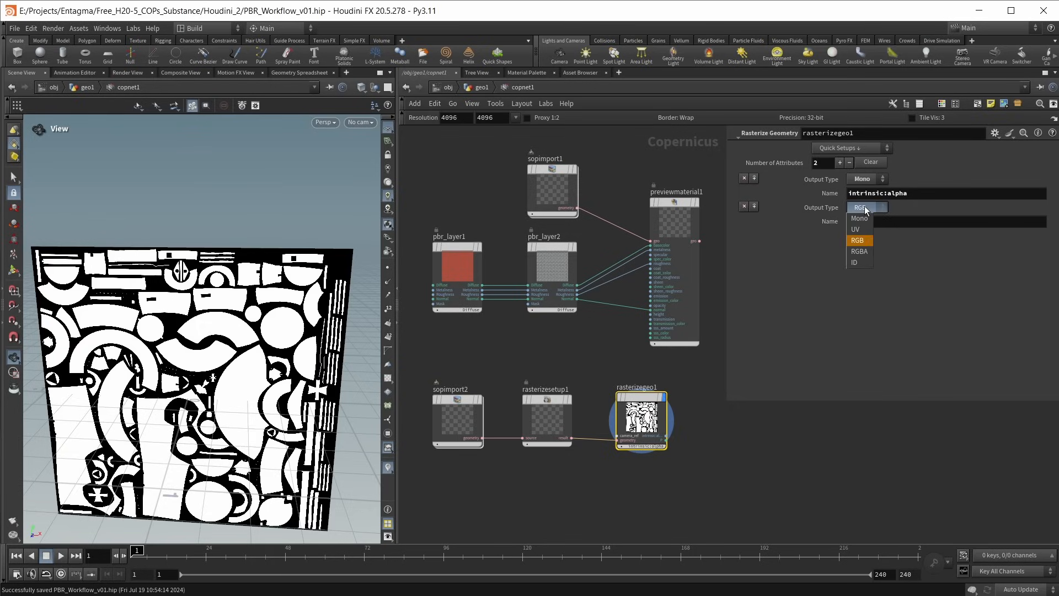
click(864, 262)
text(id)
key(Return)
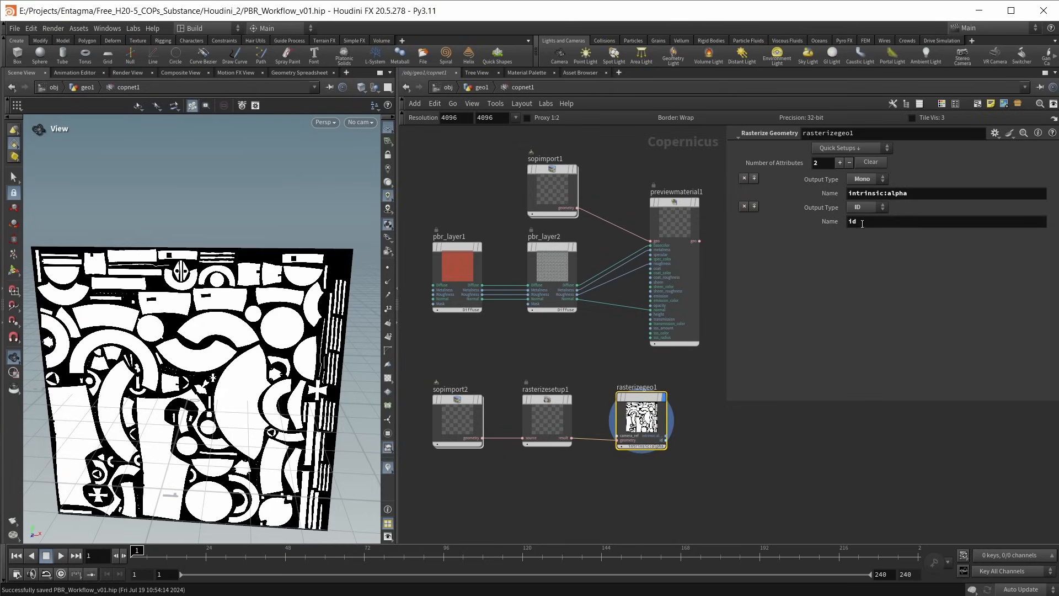
Step: Display the id output of rasterizegeo1 and check the colored part IDs on the UV layout
scroll(656, 448, up, 5)
click(654, 446)
click(661, 464)
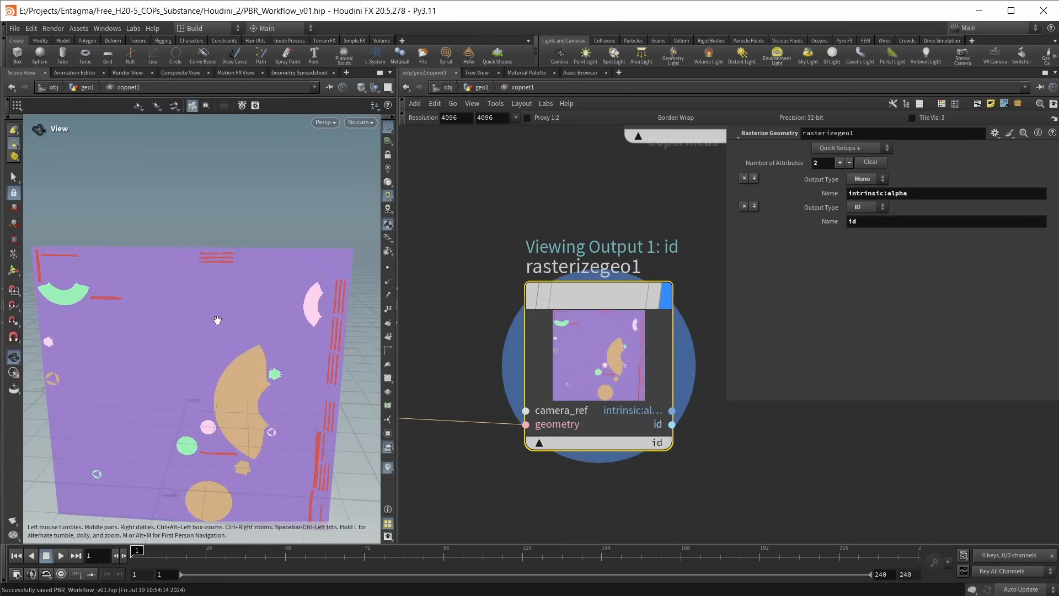
scroll(217, 320, down, 3)
scroll(588, 437, down, 5)
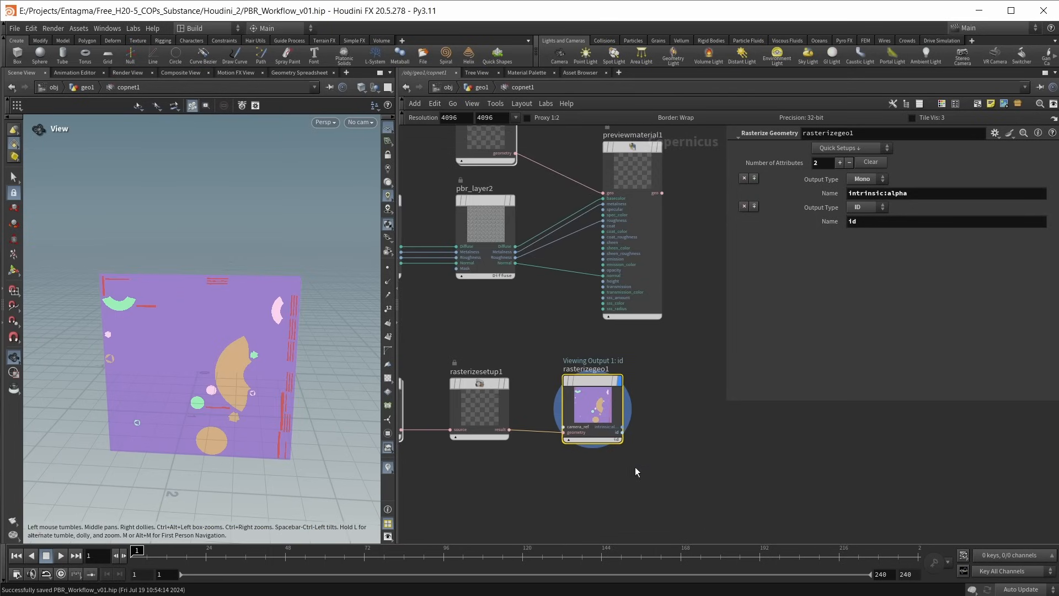
Step: Add an ID to Mask node, connect the id output of rasterizegeo1 to its id input, and display it
middle_drag(634, 466, 600, 446)
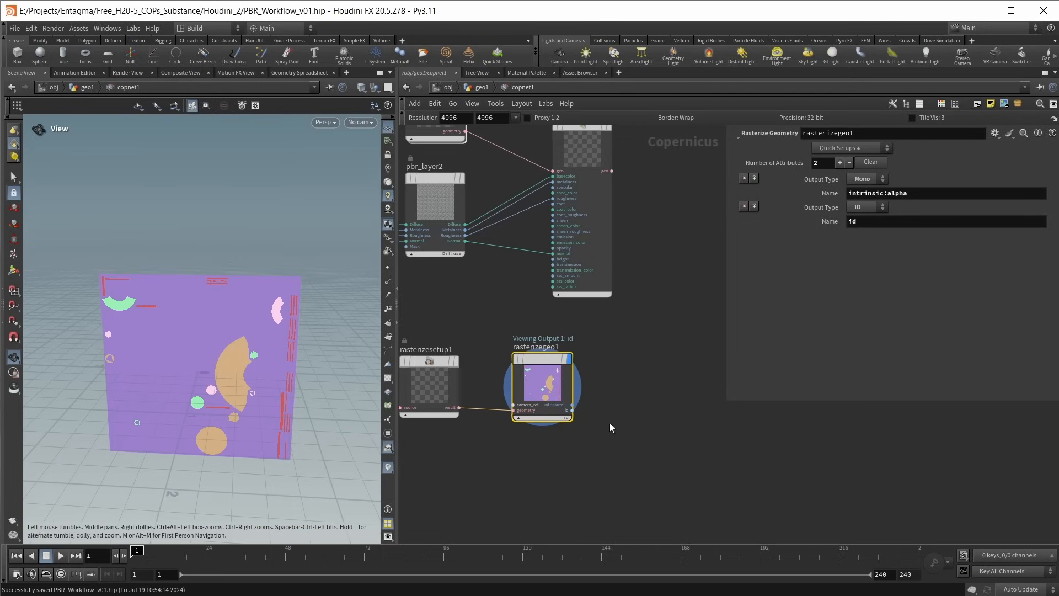
key(Tab)
text(id)
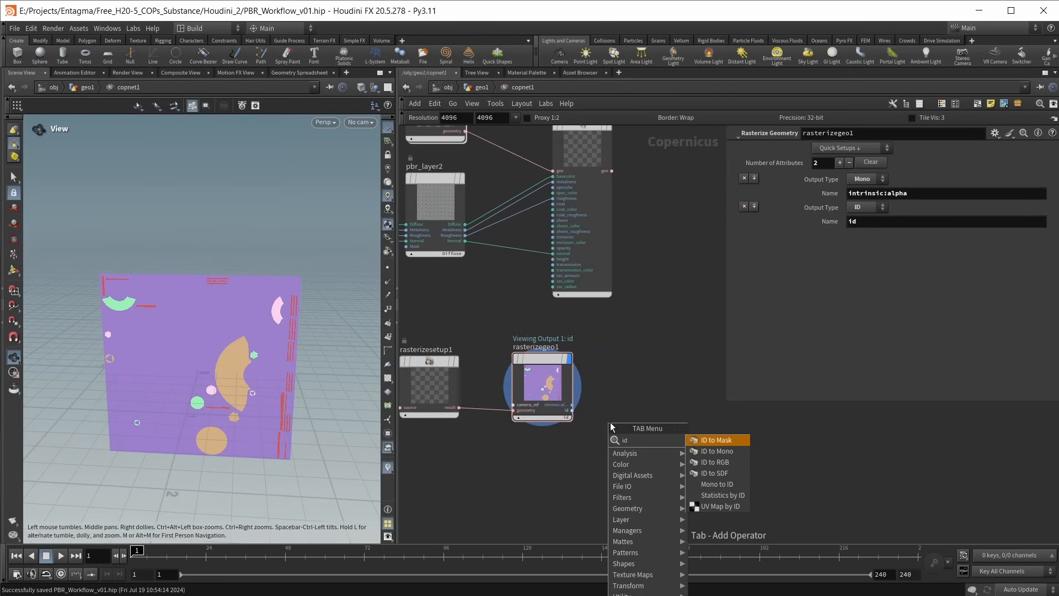
key(Return)
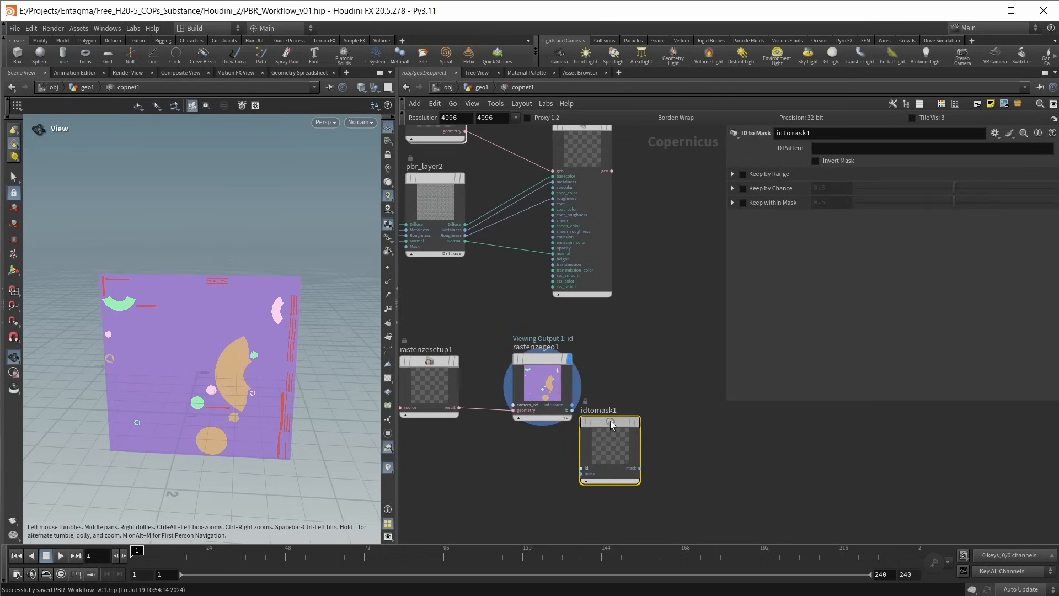
click(635, 357)
scroll(574, 413, up, 3)
drag(573, 410, 624, 402)
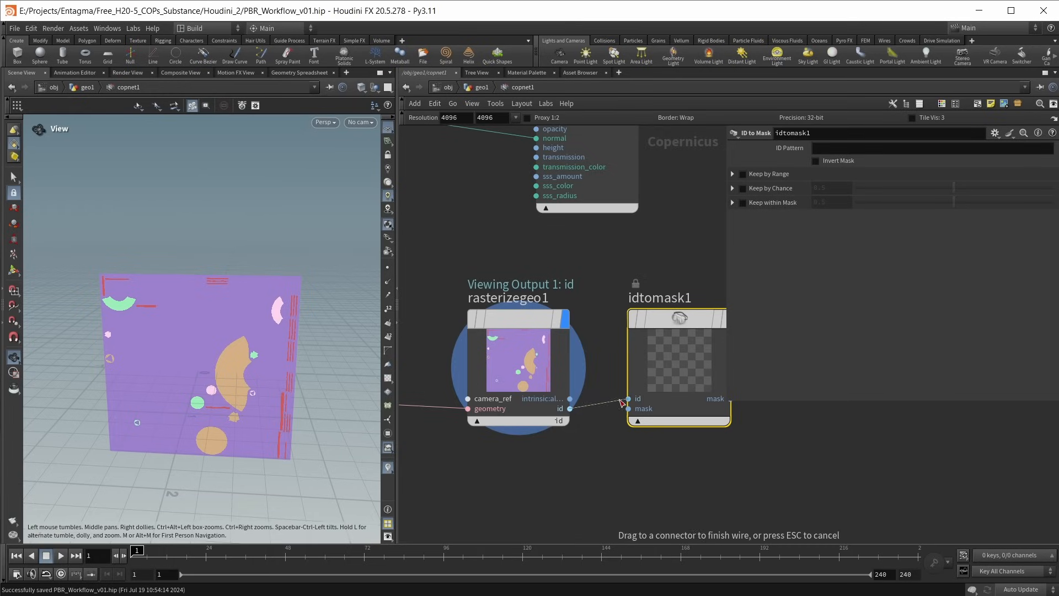
drag(624, 402, 627, 400)
scroll(640, 367, down, 2)
click(666, 357)
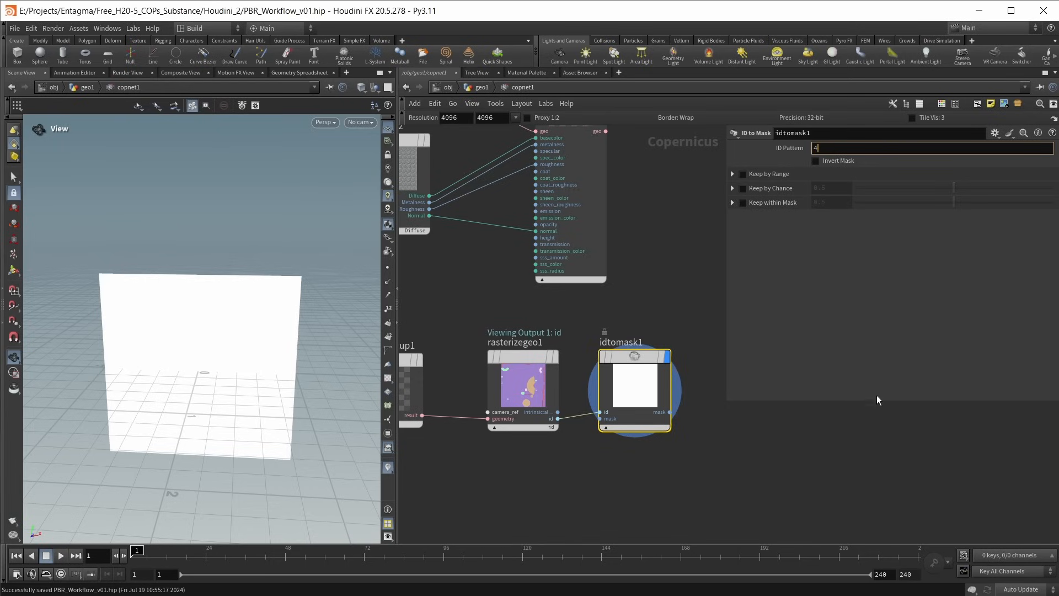
Step: Set the ID Pattern of idtomask1 to 4 and shift the four-node ID mask chain beneath the PBR layers
key(Return)
key(h)
drag(706, 419, 473, 341)
drag(663, 348, 600, 351)
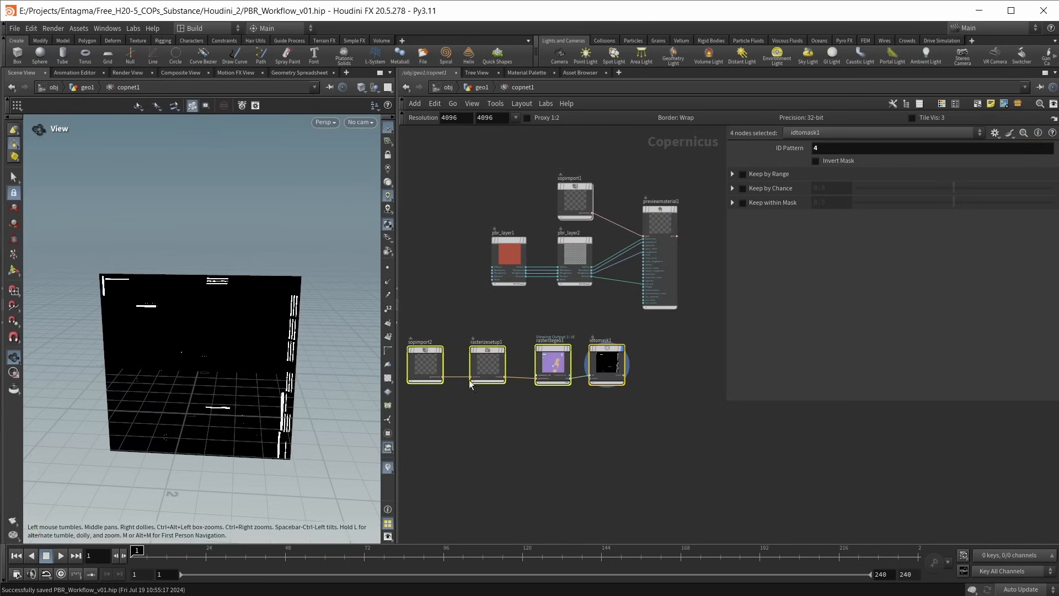
click(505, 450)
Step: Connect the mask output of idtomask1 to the Mask input of pbr_layer2 and display previewmaterial1 to check the hydrant's chain
scroll(587, 342, up, 3)
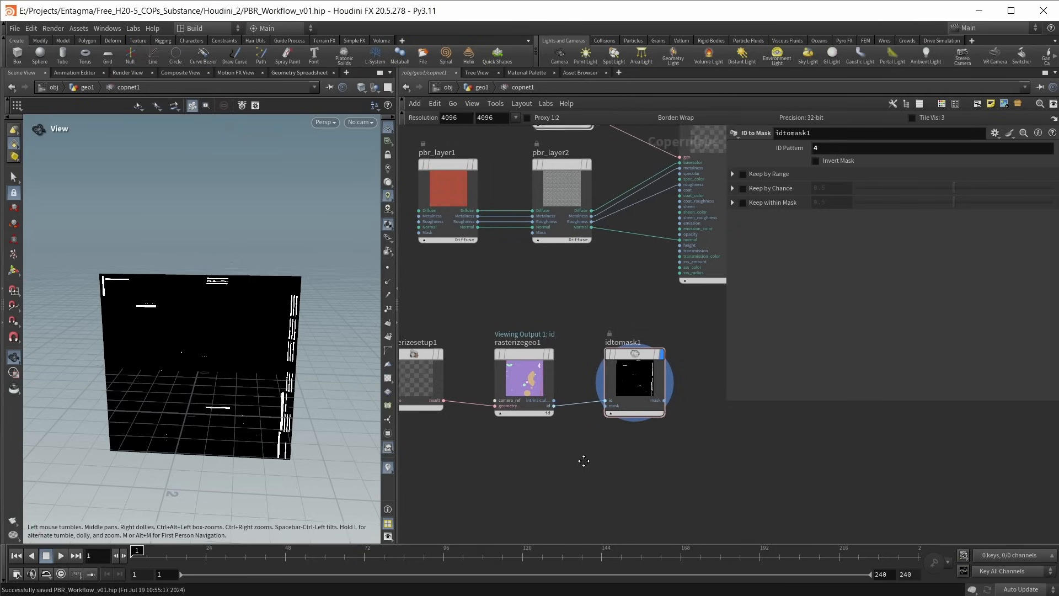
click(662, 404)
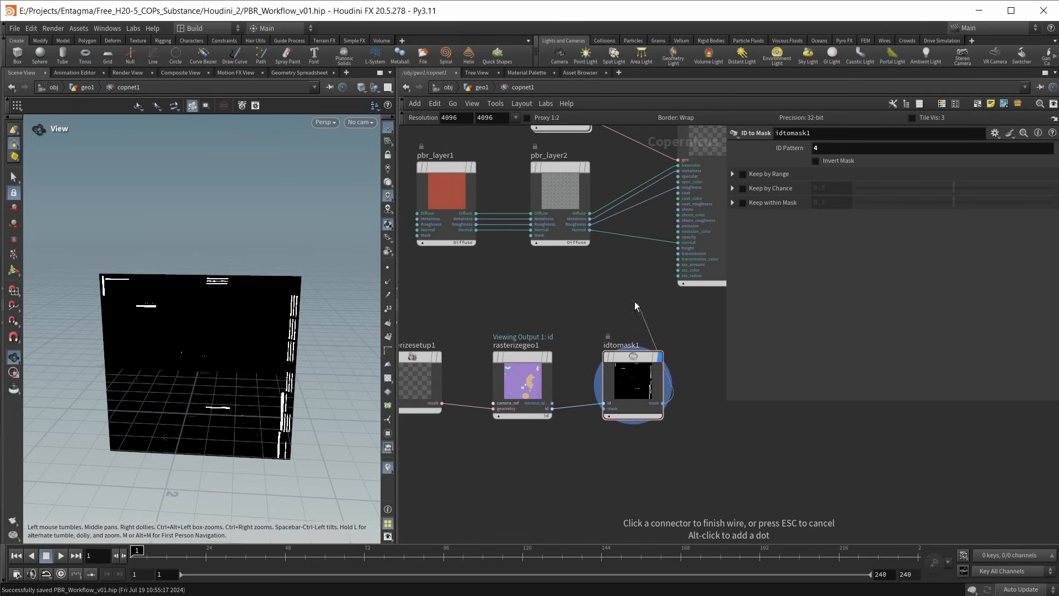
click(531, 235)
middle_drag(587, 252, 520, 383)
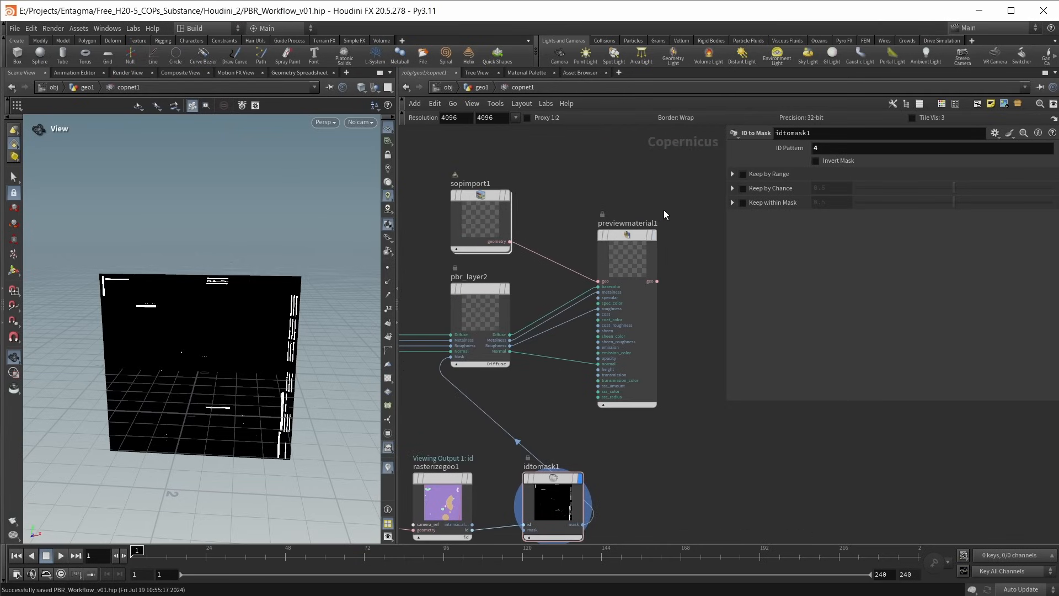
click(656, 236)
right_drag(204, 324, 254, 269)
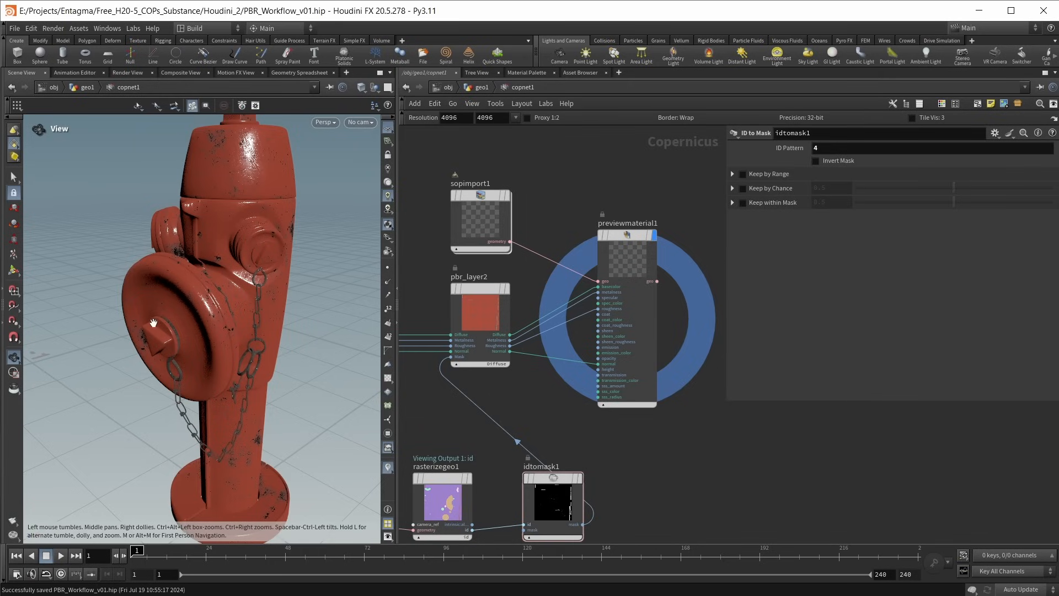
drag(235, 276, 221, 299)
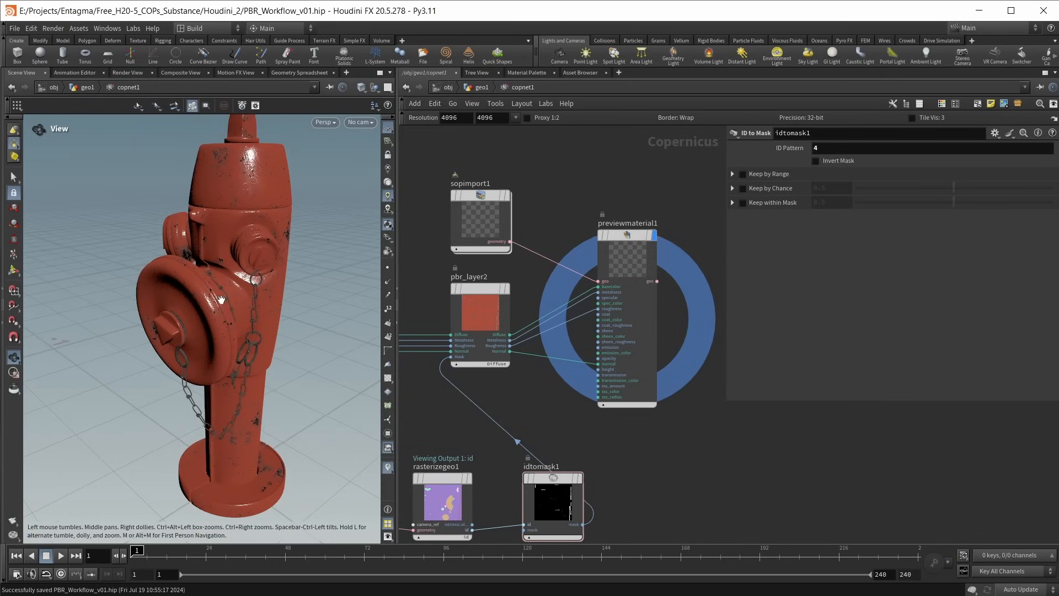
scroll(214, 275, up, 1)
scroll(184, 279, up, 3)
mouse_move(183, 281)
mouse_down()
mouse_move(170, 263)
mouse_move(197, 276)
mouse_up()
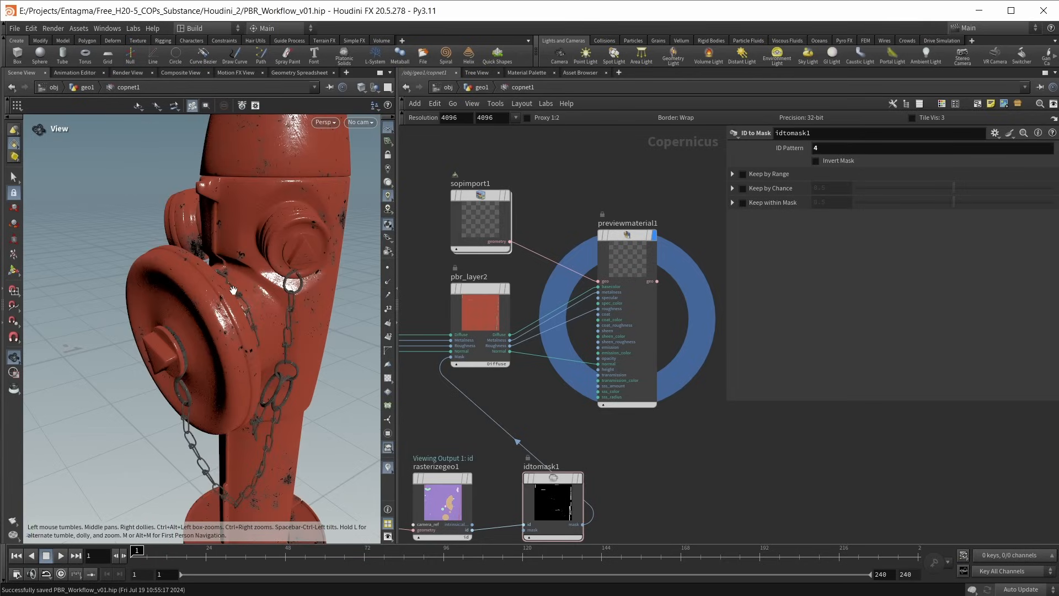
Step: Go back to geo1, display the AOVs null, and insert a Measure node between enumerate1 and AOVs
click(481, 87)
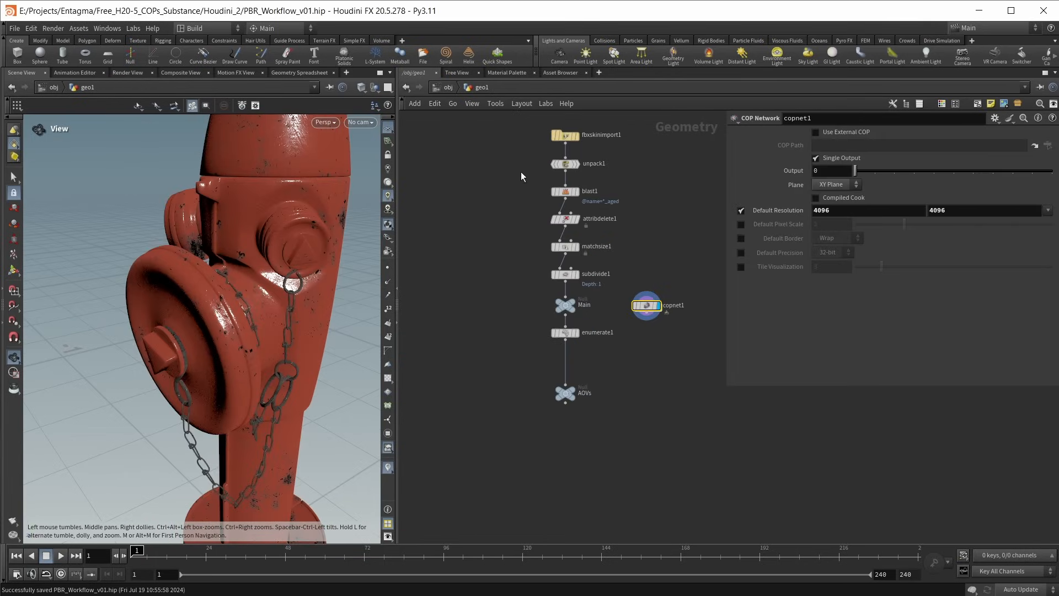
click(568, 397)
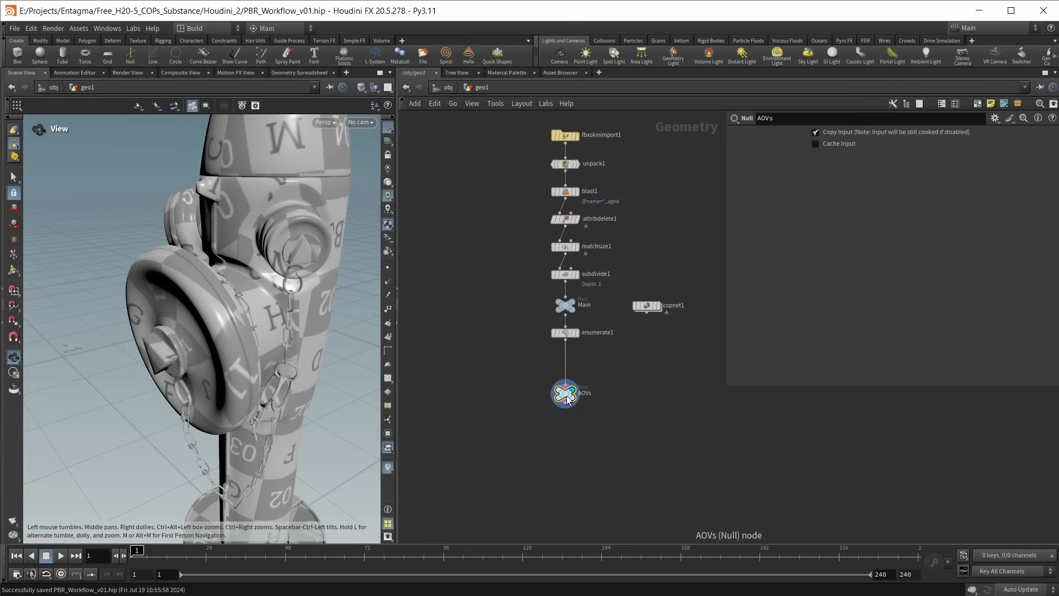
drag(567, 398, 567, 410)
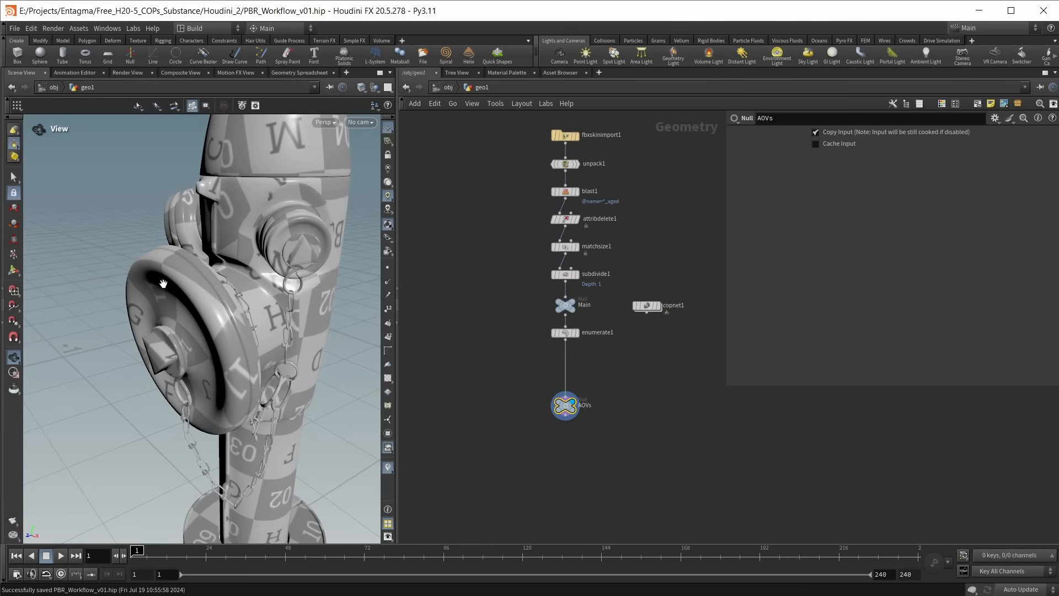
key(Tab)
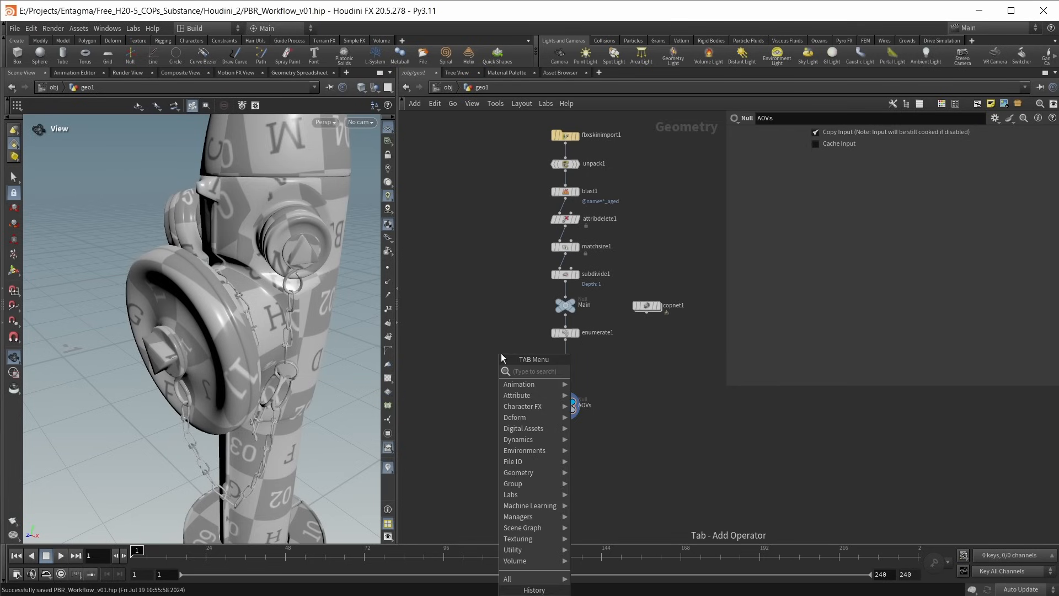
key(Escape)
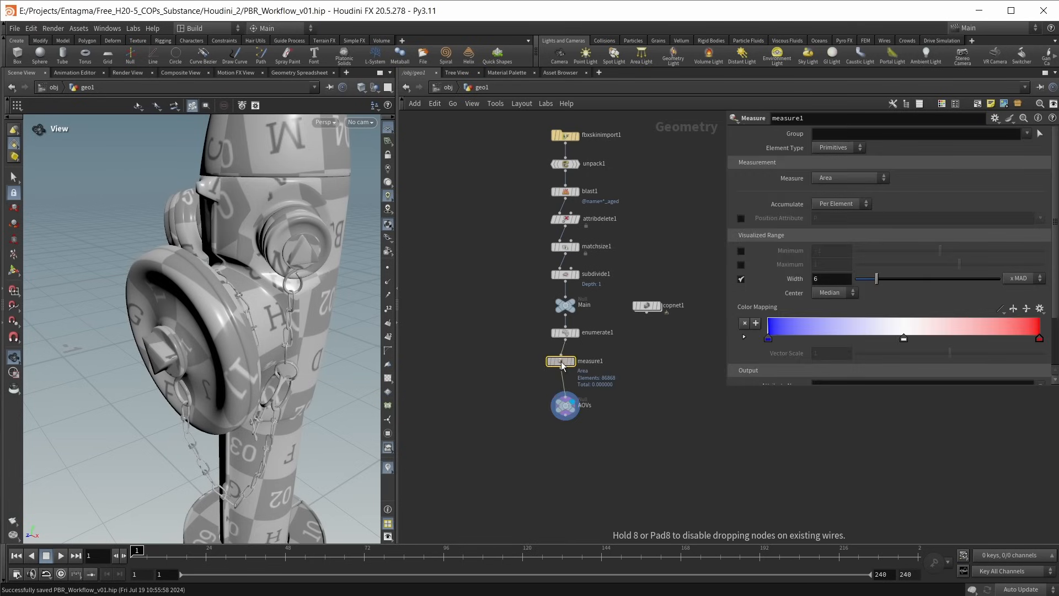
click(565, 361)
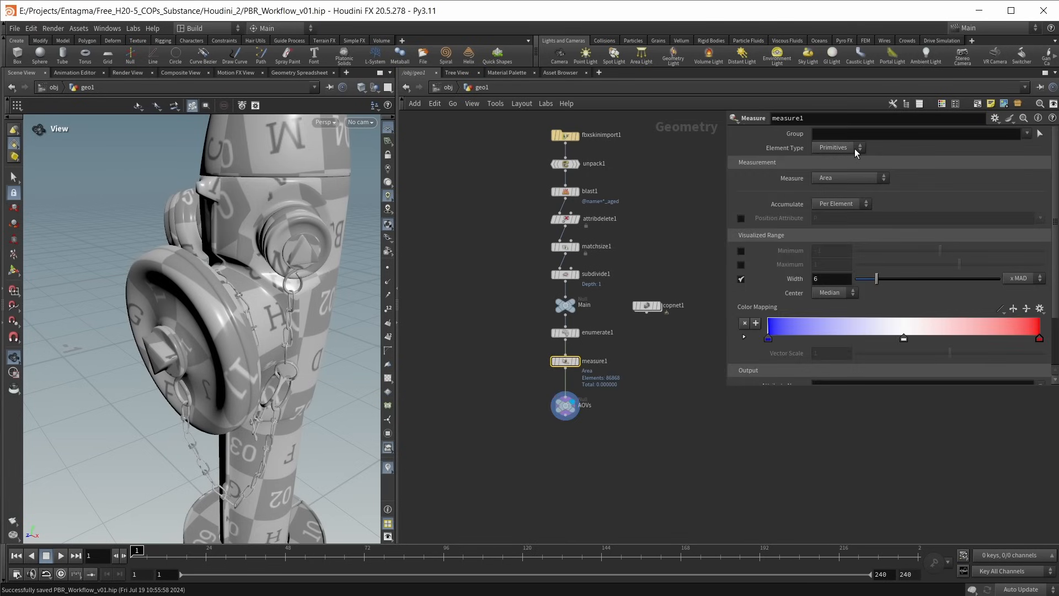
Step: Set the Measure node's Element Type to Points and Measure to Curvature
click(855, 147)
click(845, 160)
click(843, 178)
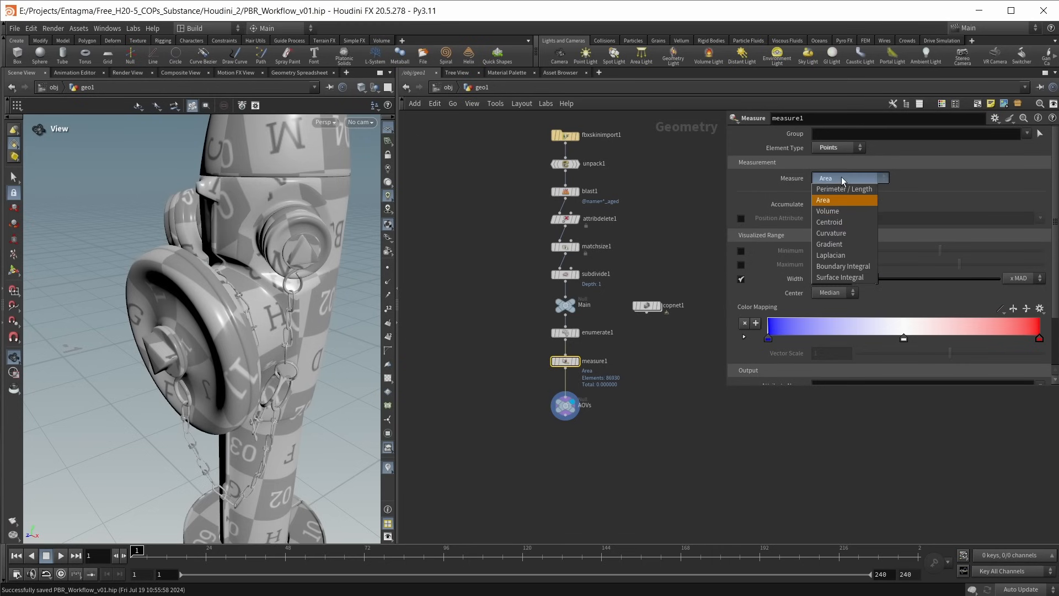
click(840, 233)
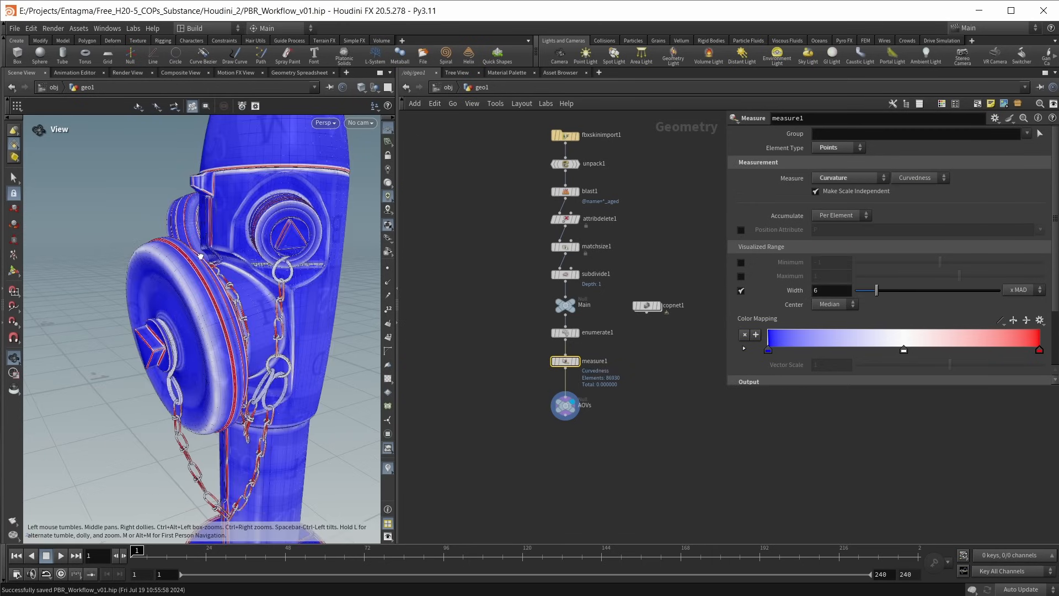
Step: Change measure1's curvature type to Mean and check the colour-mapped result around the hydrant
drag(200, 256, 197, 271)
key(Return)
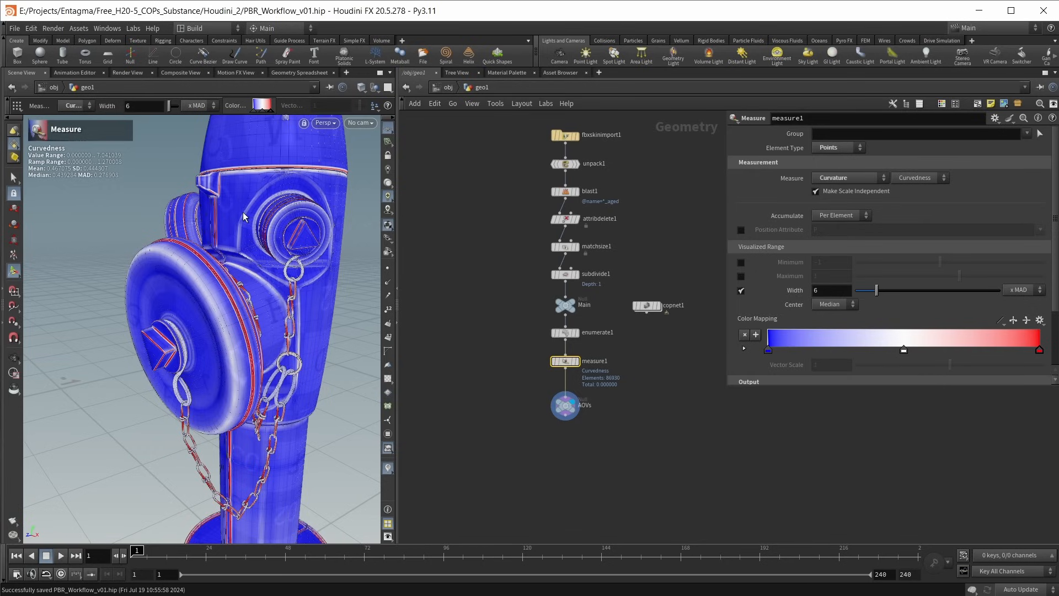
click(922, 176)
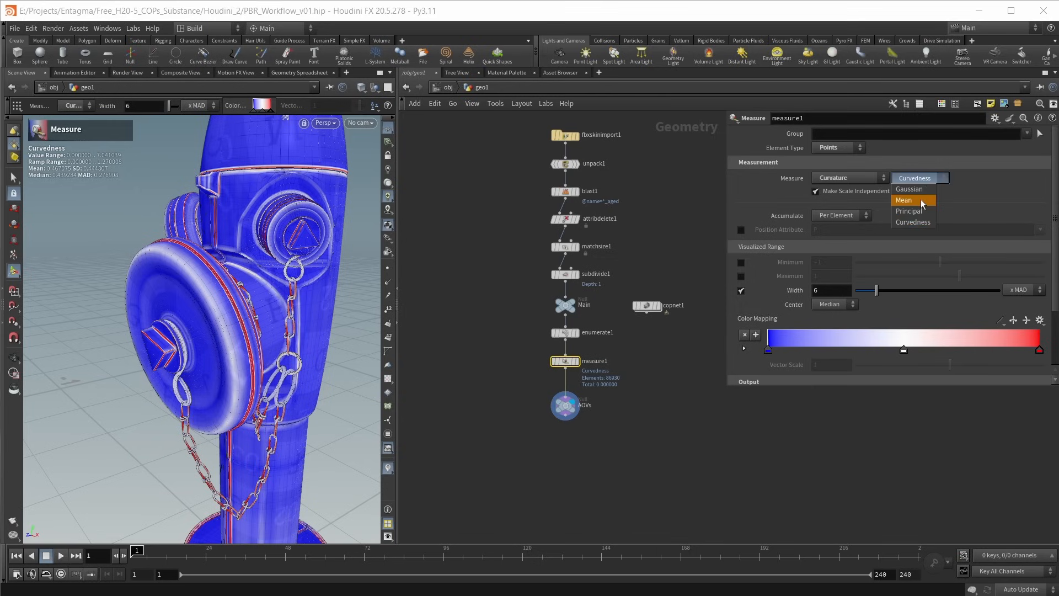
click(921, 199)
alt+drag(227, 257, 185, 263)
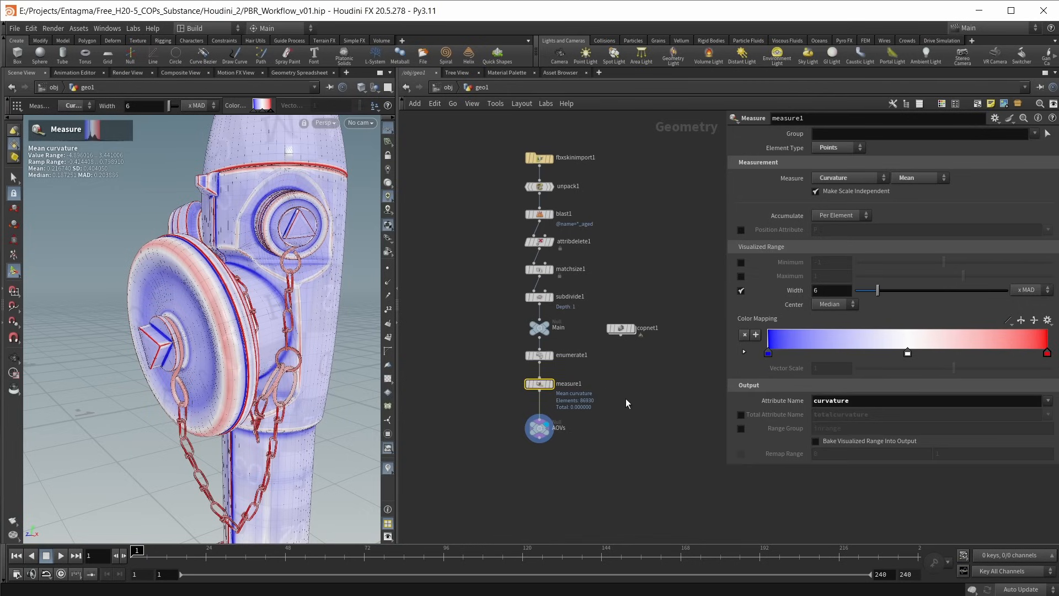
Step: Display copnet1, switch the viewport back to plain viewing, and go inside the COP network
click(633, 328)
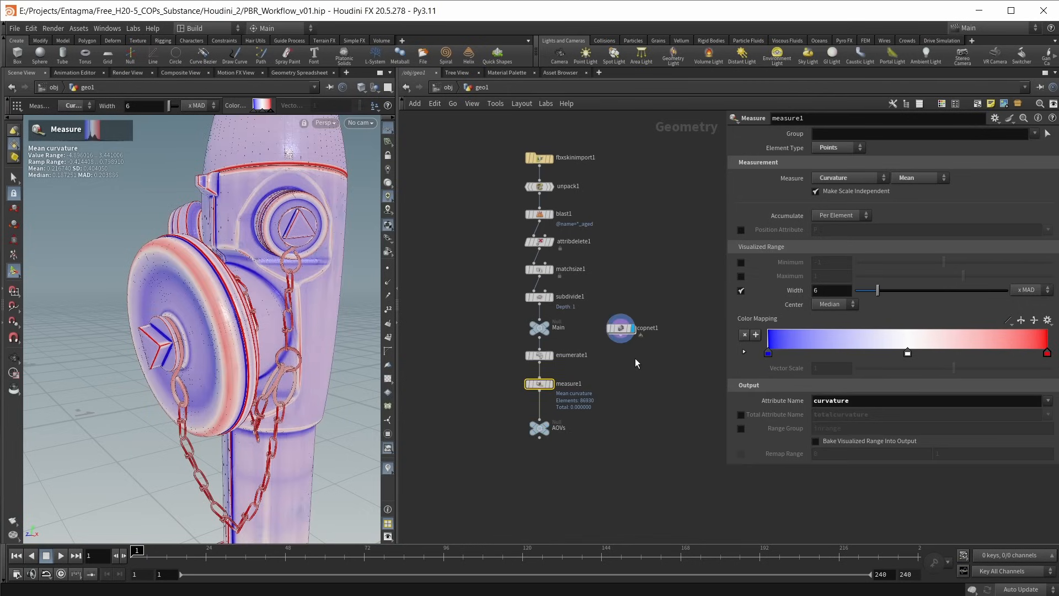
click(14, 358)
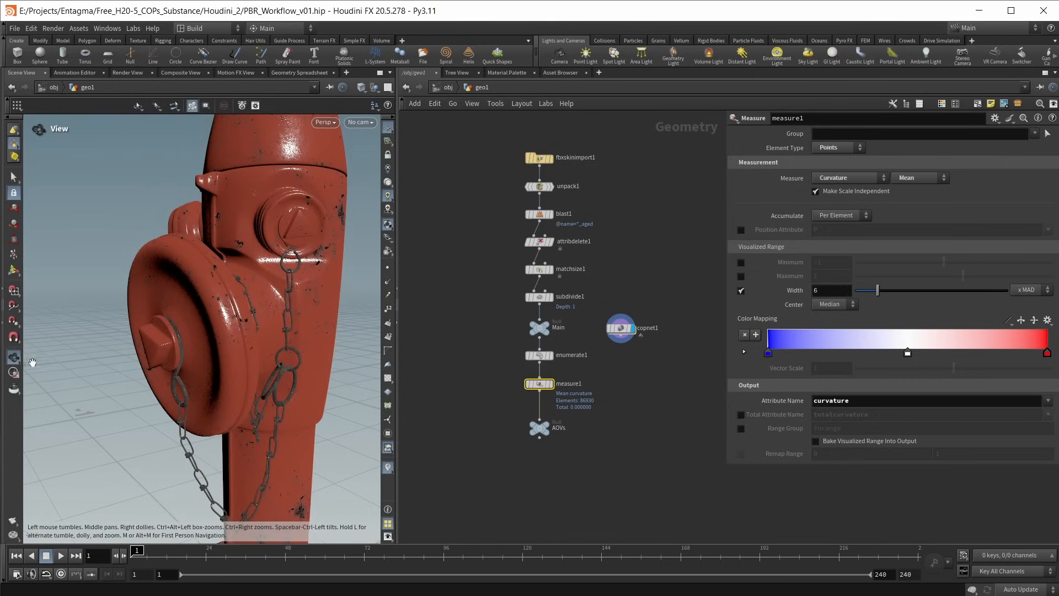
double_click(620, 328)
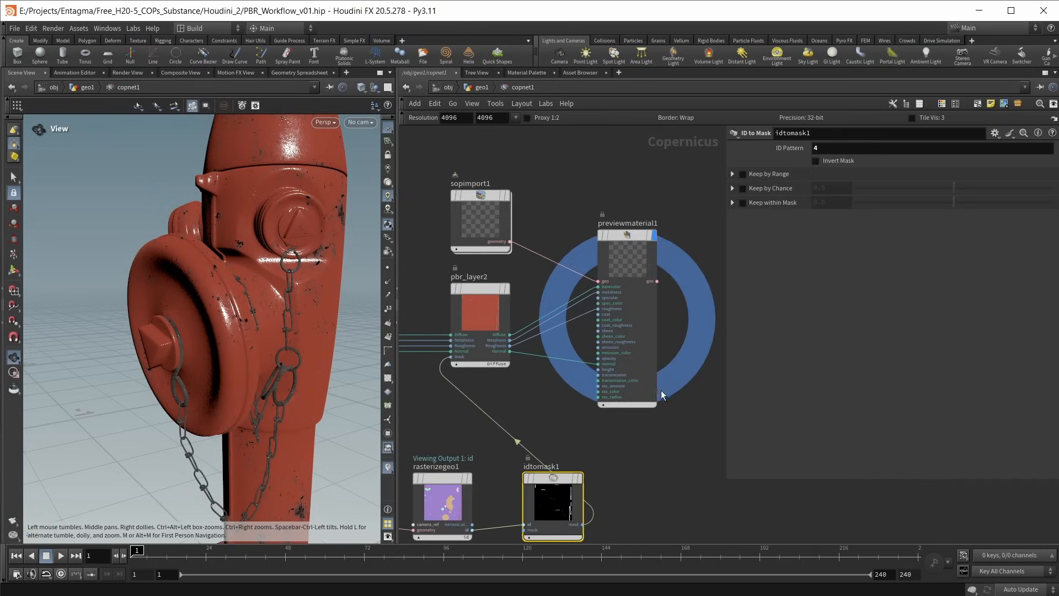
Step: Add a third attribute, a Mono output of curvature, to rasterizegeo1 and display its curvature map
click(556, 352)
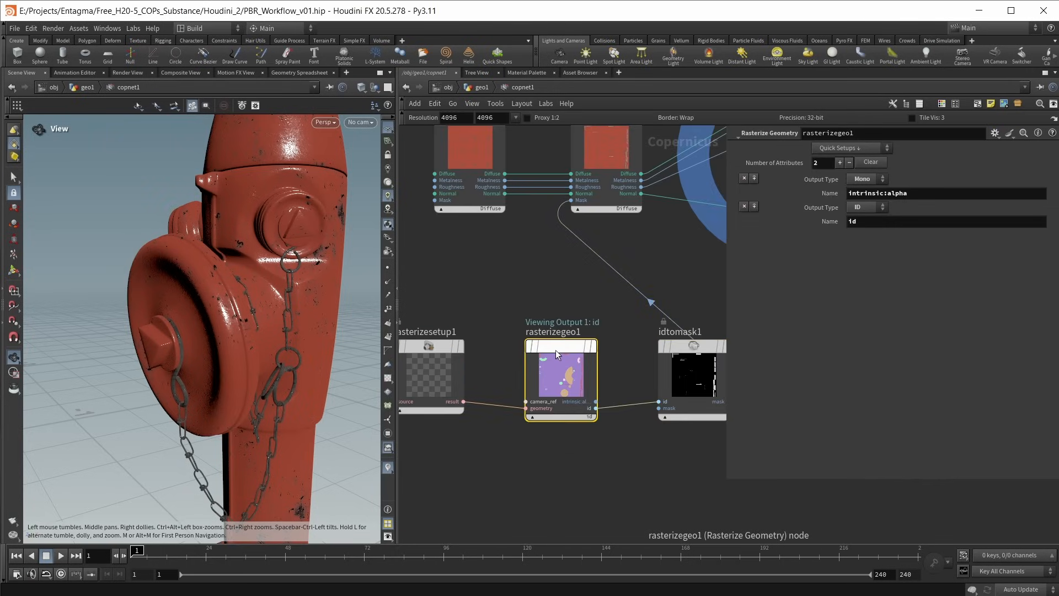
click(840, 162)
click(866, 235)
click(865, 247)
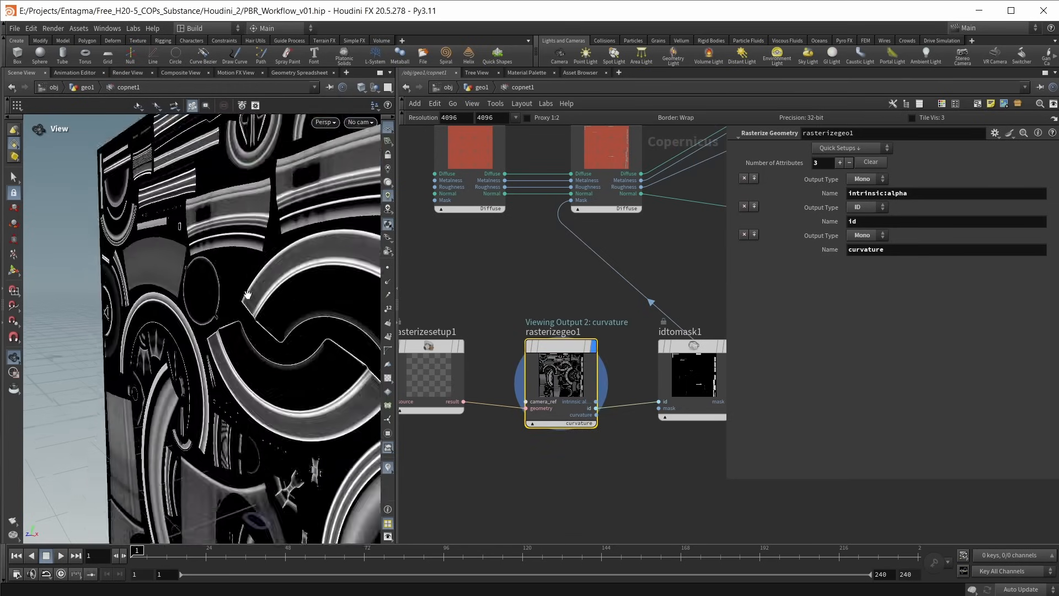
right_drag(248, 295, 193, 284)
drag(193, 284, 249, 290)
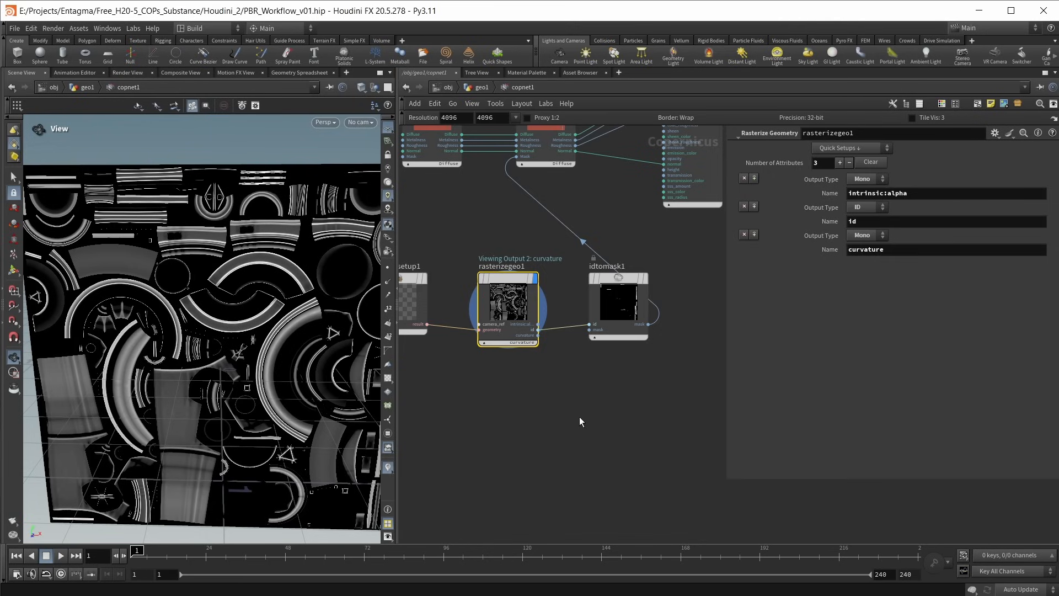
Step: Add a Remap node beneath idtomask1, feed it rasterizegeo1's curvature output, display it, and save the scene
click(601, 412)
key(Tab)
text(re)
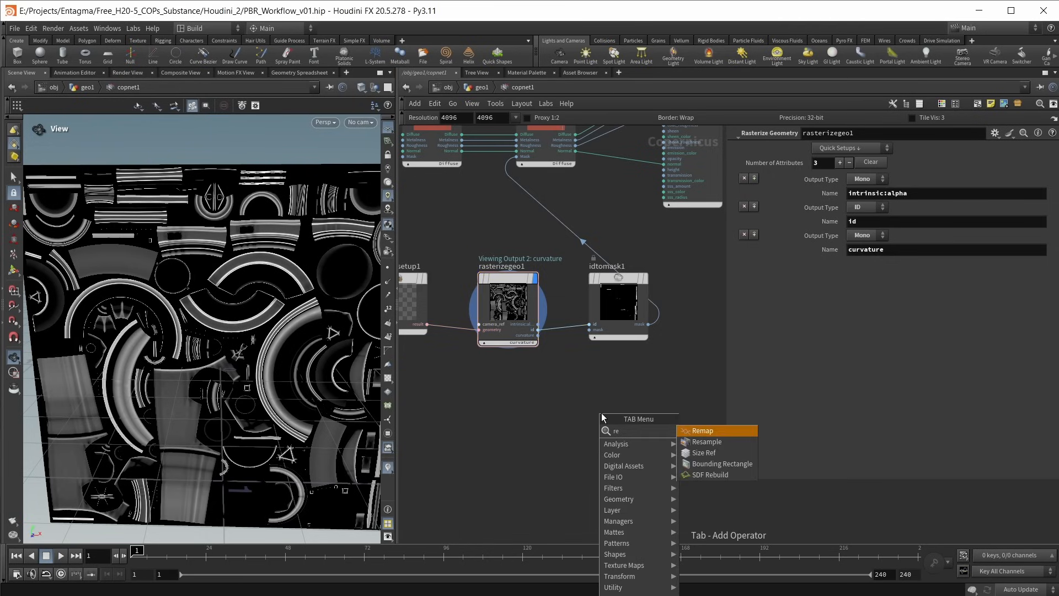
key(Return)
click(601, 413)
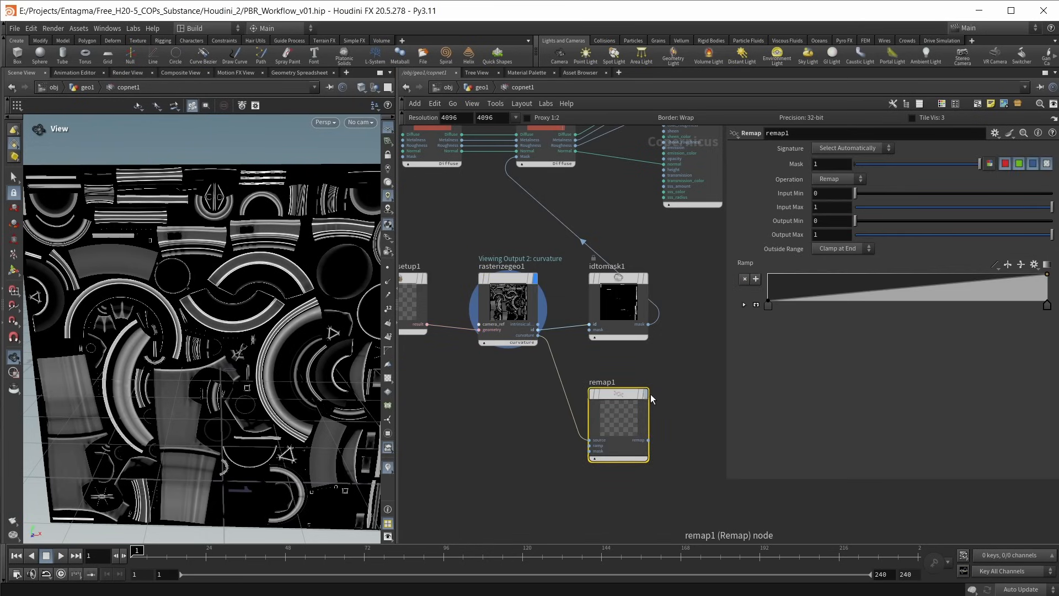
click(647, 394)
key(ctrl+s)
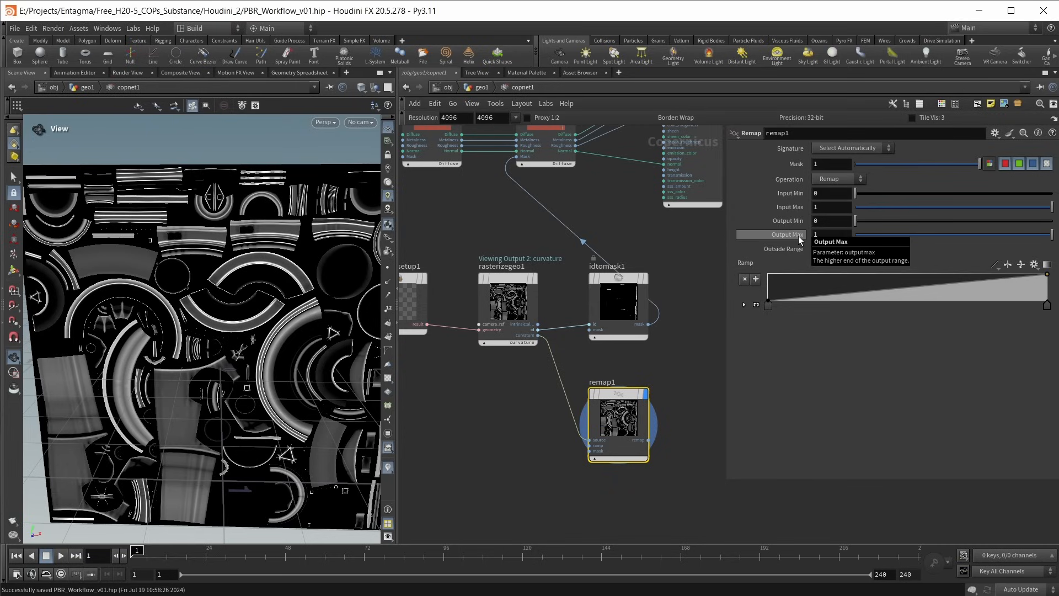
Step: Steepen remap1's ramp for higher contrast, connect its output to pbr_layer2's Mask input, and display previewmaterial1
drag(768, 306, 797, 310)
drag(1047, 305, 833, 310)
click(623, 487)
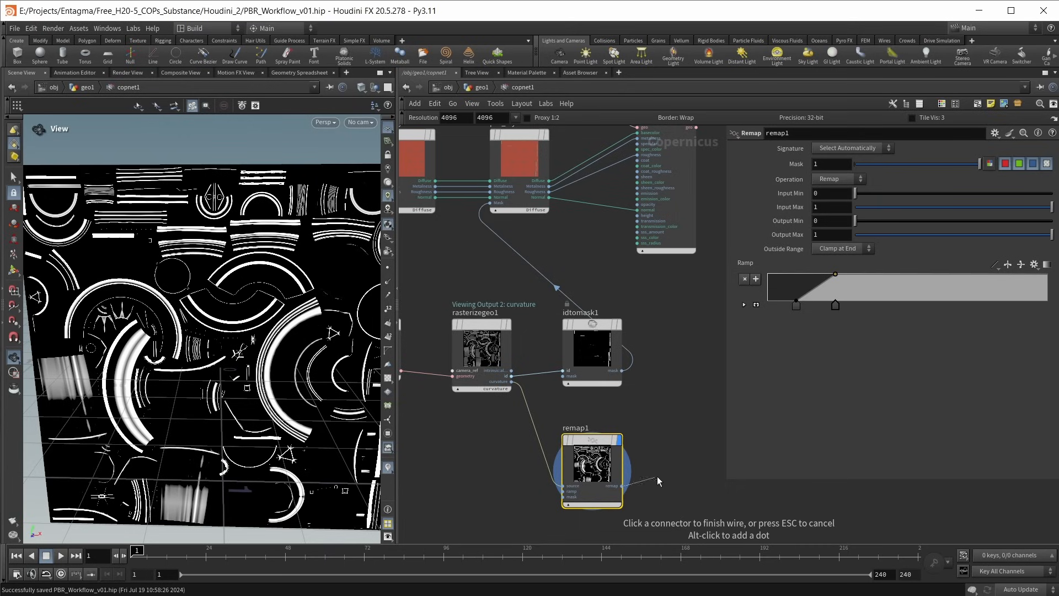
click(471, 214)
middle_drag(576, 240, 556, 365)
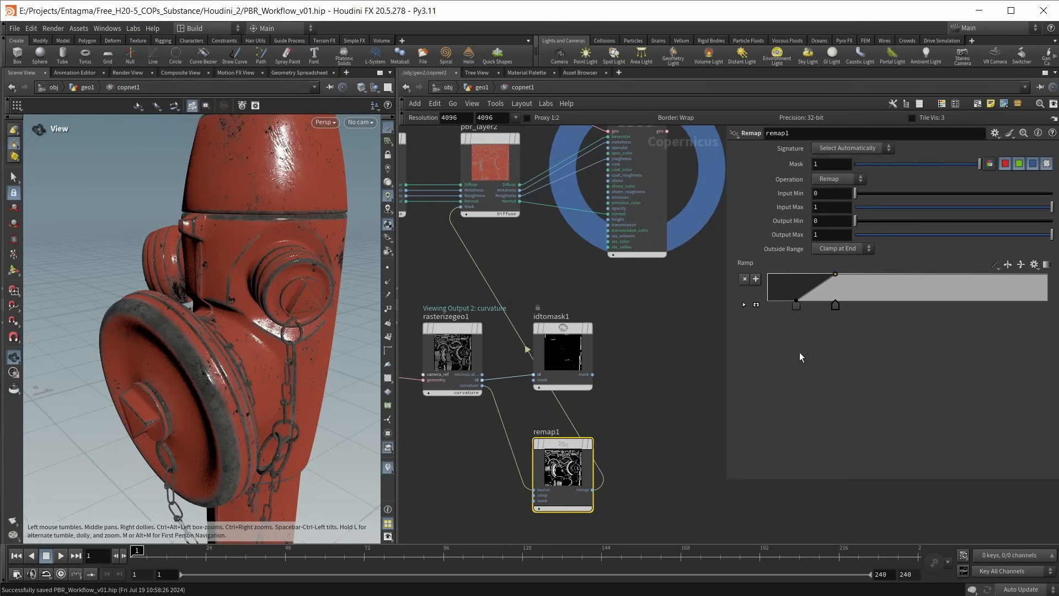
Step: Display remap1 and move the ramp's white point further along to soften the curvature mask
click(589, 444)
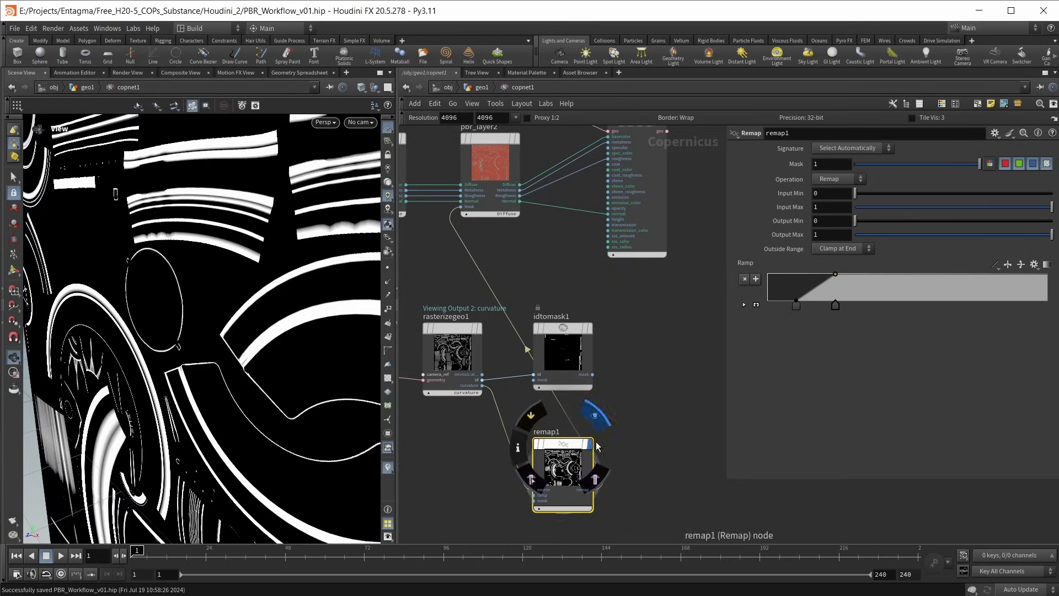
drag(836, 306, 876, 304)
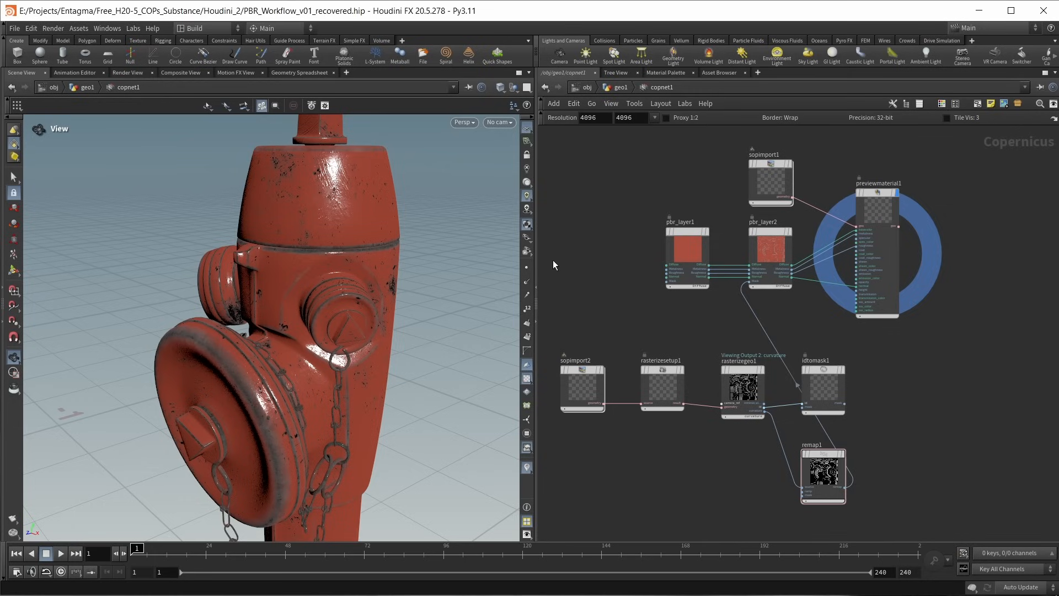
Step: Look at the crash recovery commands for reopening a crash file
click(890, 199)
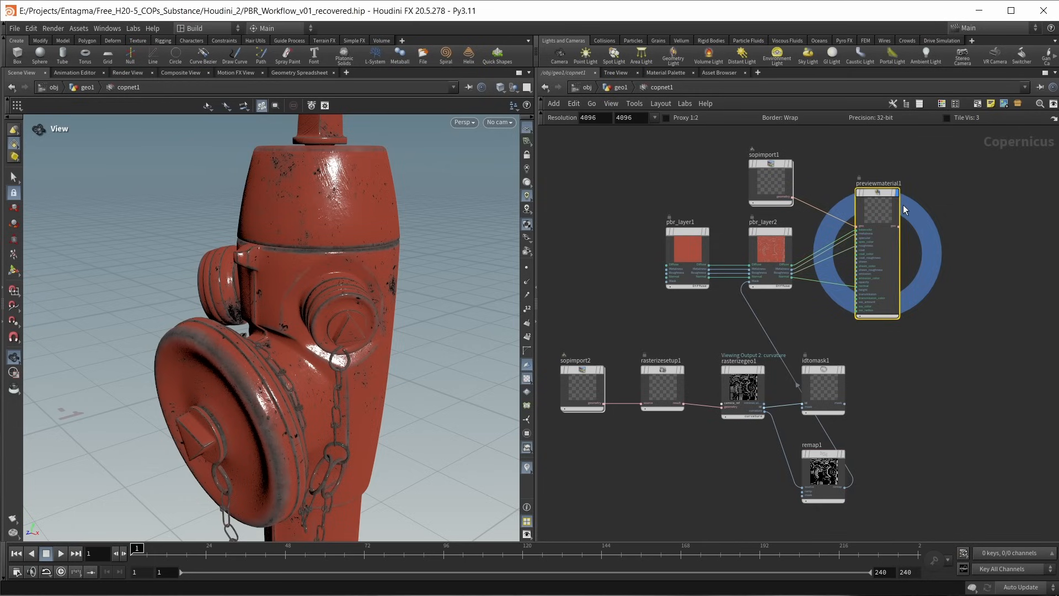
click(13, 28)
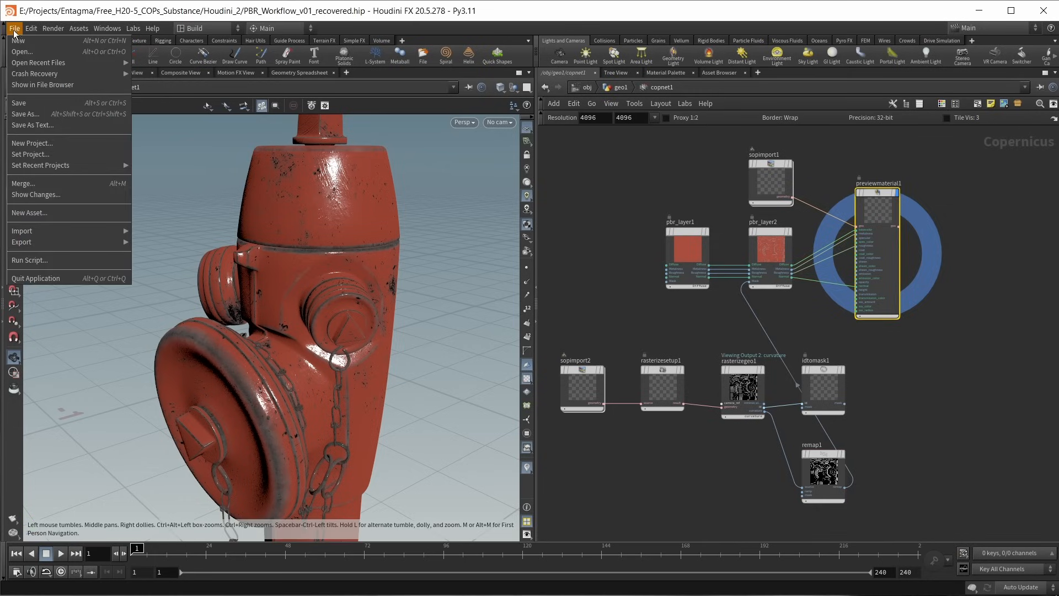
mouse_move(36, 75)
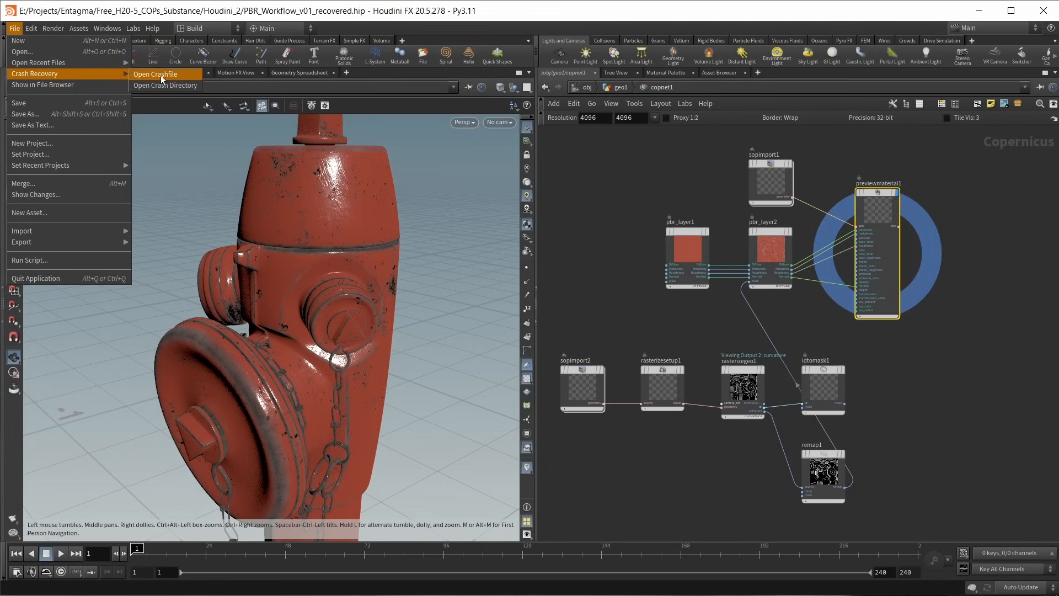
click(529, 12)
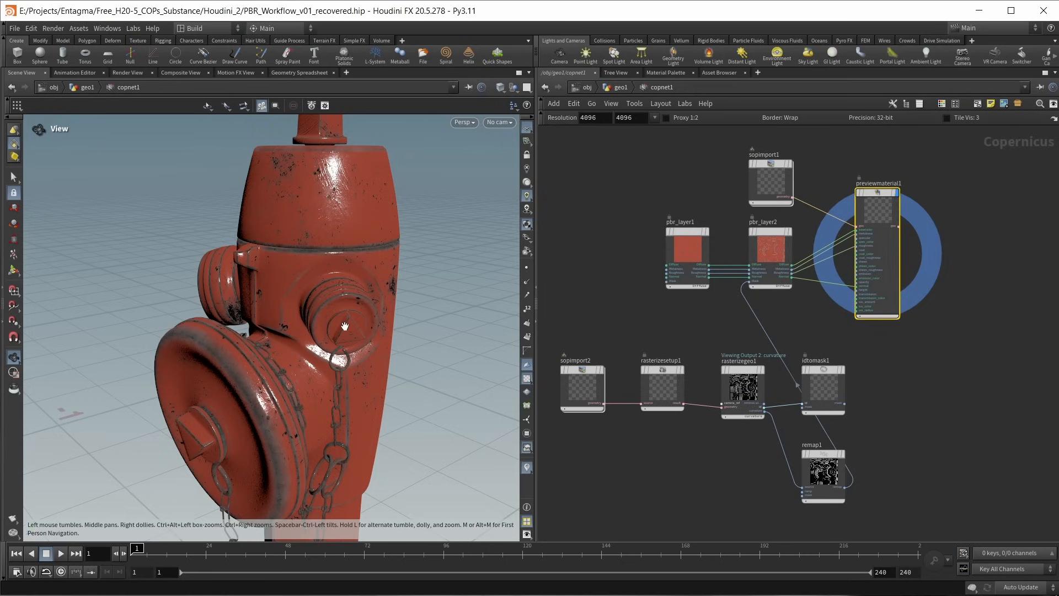
Step: Save the recovered scene and inspect the worn edges on the hydrant's large cap
drag(345, 325, 344, 326)
key(ctrl+s)
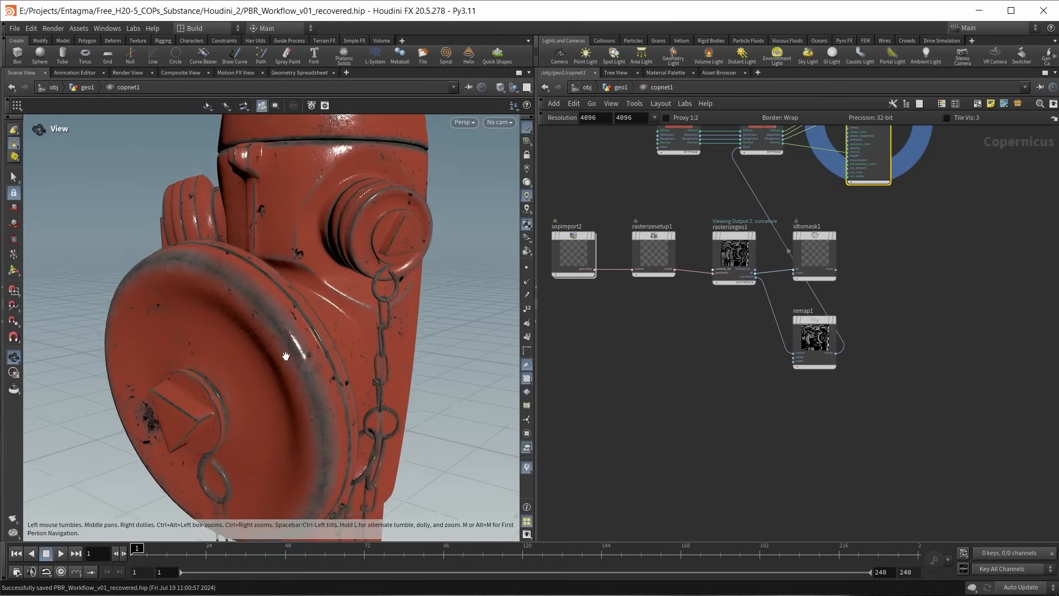
scroll(286, 354, up, 2)
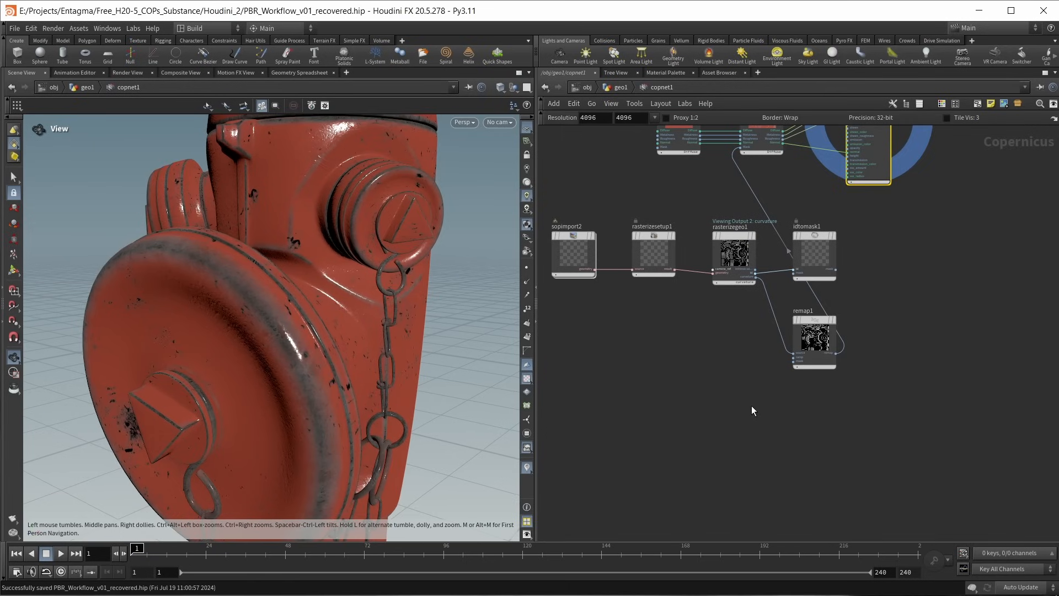
Step: Add a Fractal Noise node beneath remap1 and display it
key(Tab)
text(nois)
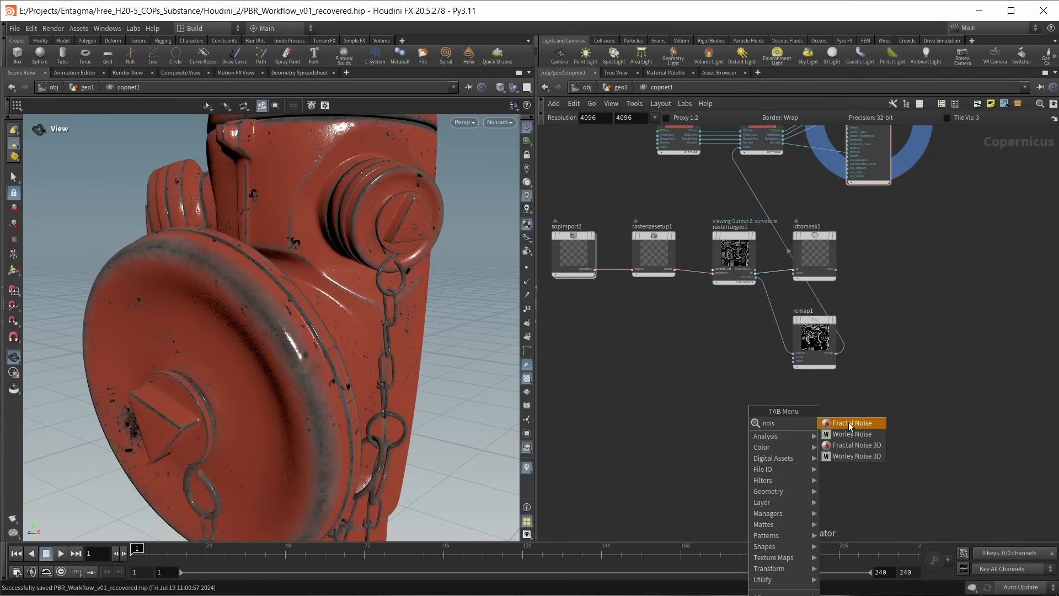
click(848, 422)
click(774, 408)
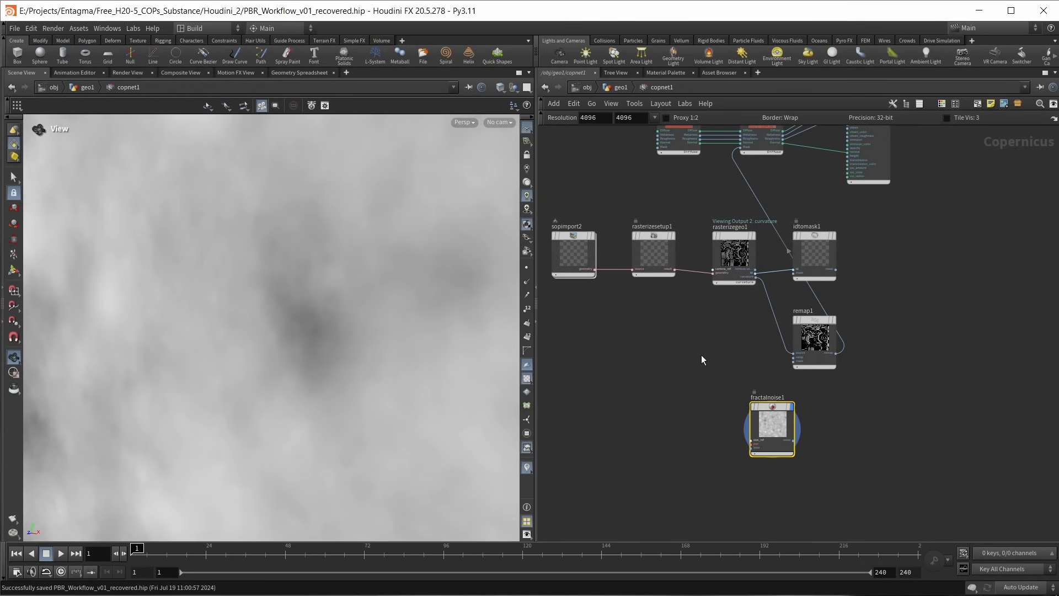
Step: Set fractalnoise1's Center to 0.341 and Contrast to 0.59
key(p)
middle_drag(677, 351, 598, 378)
scroll(314, 359, down, 2)
drag(1007, 207, 985, 193)
scroll(326, 258, down, 3)
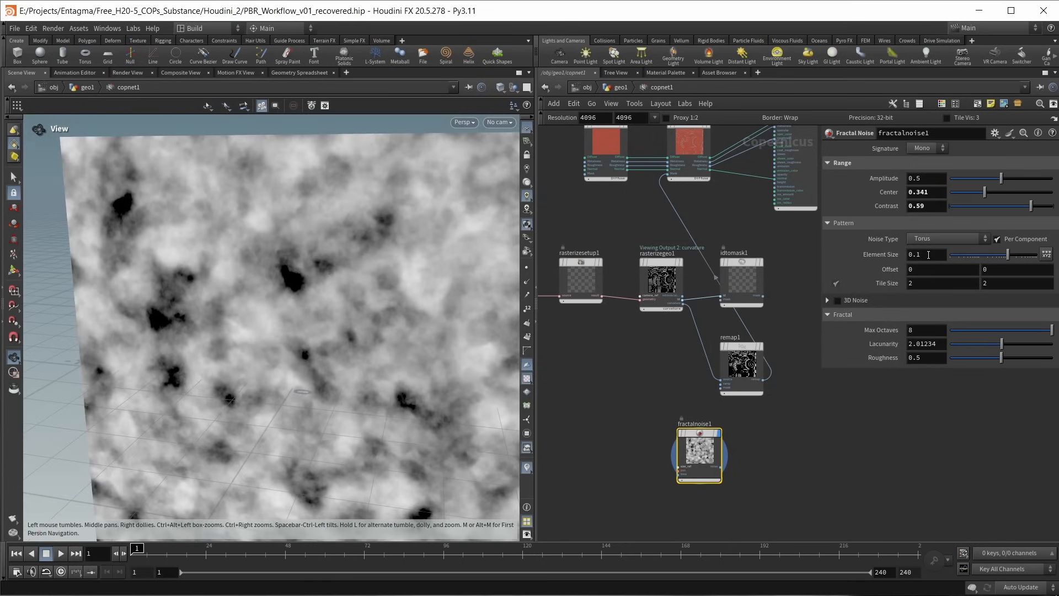
Step: Add a Multiply blend node and place it beside remap1
key(Tab)
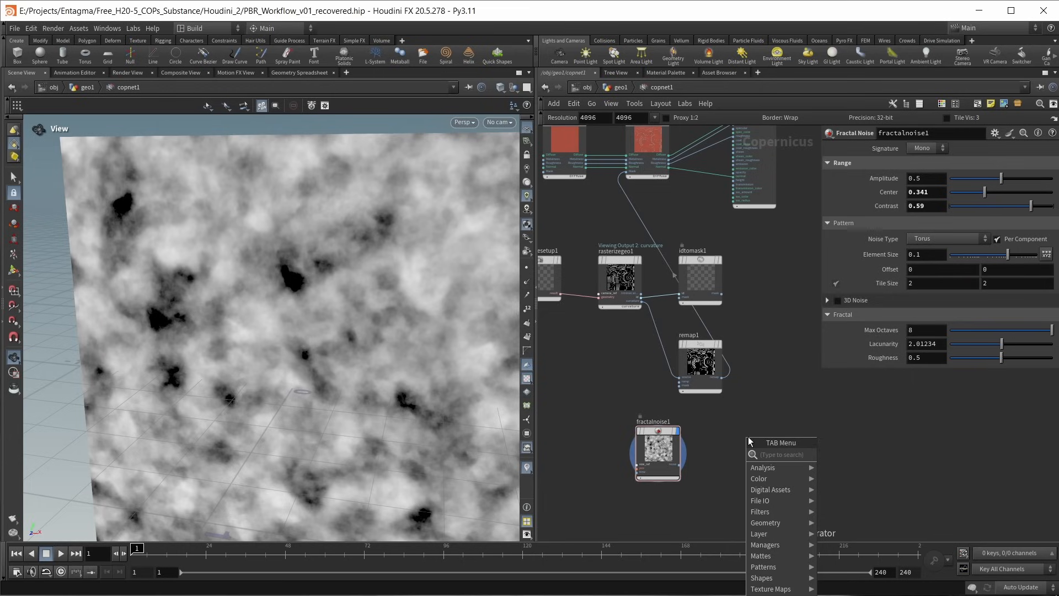
text(multiply)
key(Return)
click(699, 385)
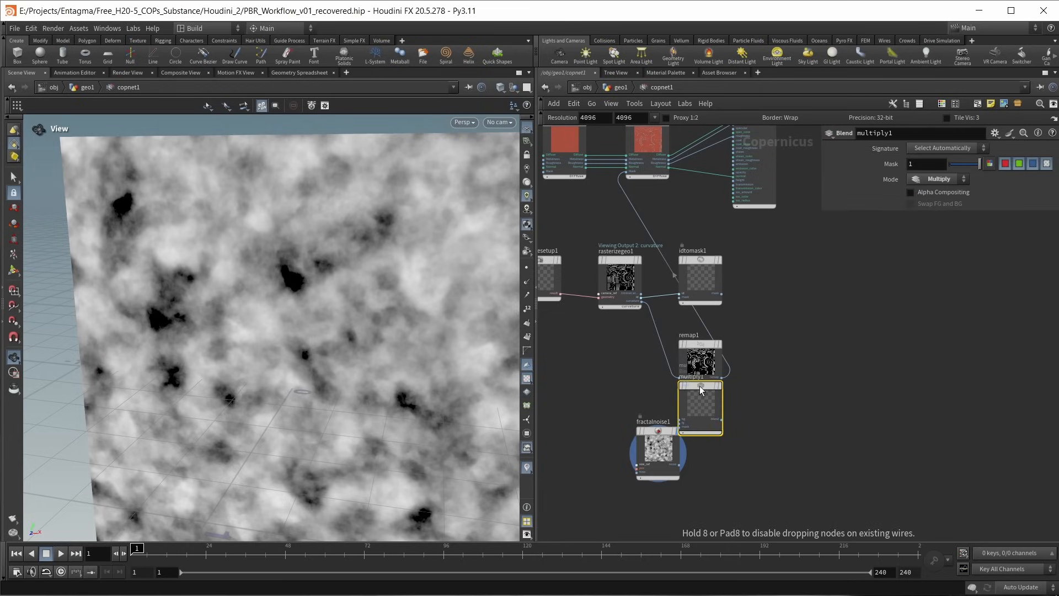
drag(699, 386, 772, 387)
scroll(772, 388, up, 3)
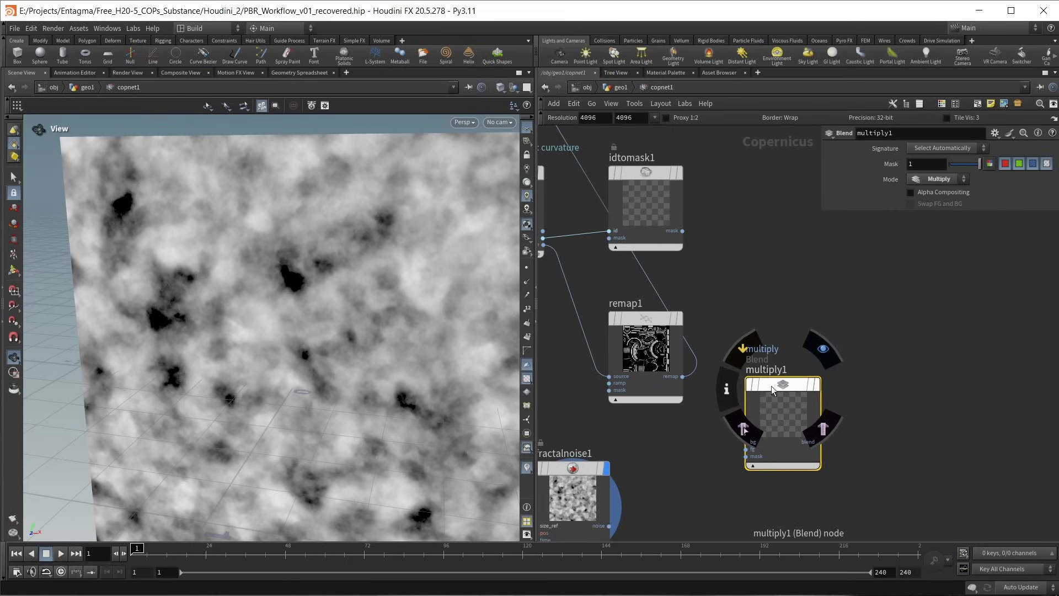
Step: Connect remap1 to multiply1's bg input and fractalnoise1 to its fg input, and display multiply1
drag(571, 468, 644, 457)
drag(682, 377, 746, 442)
drag(682, 515, 746, 449)
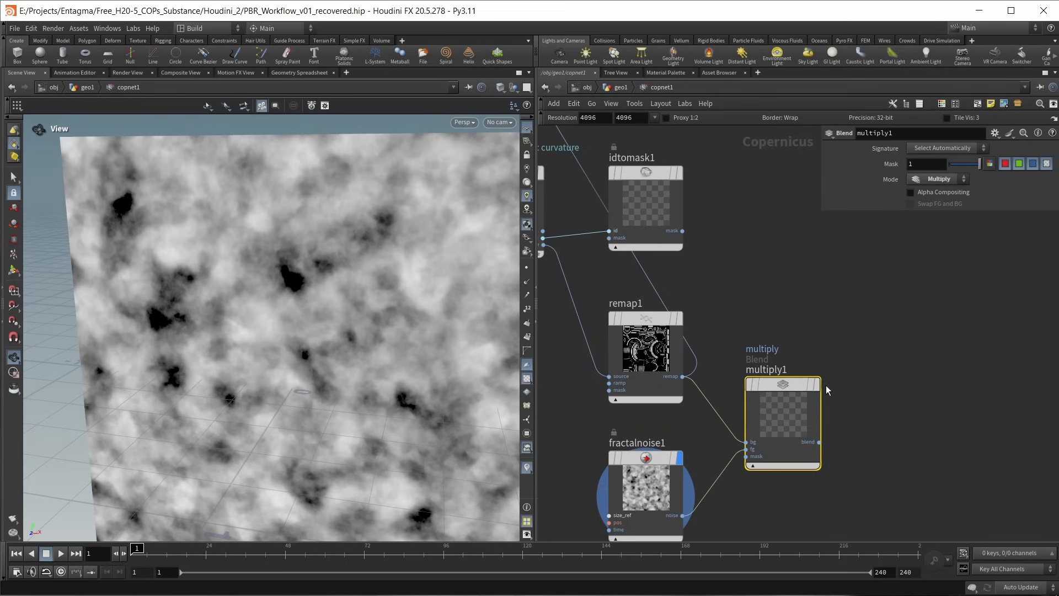
click(822, 348)
Step: Set fractalnoise1's Element Size to 0.01
click(645, 486)
click(920, 255)
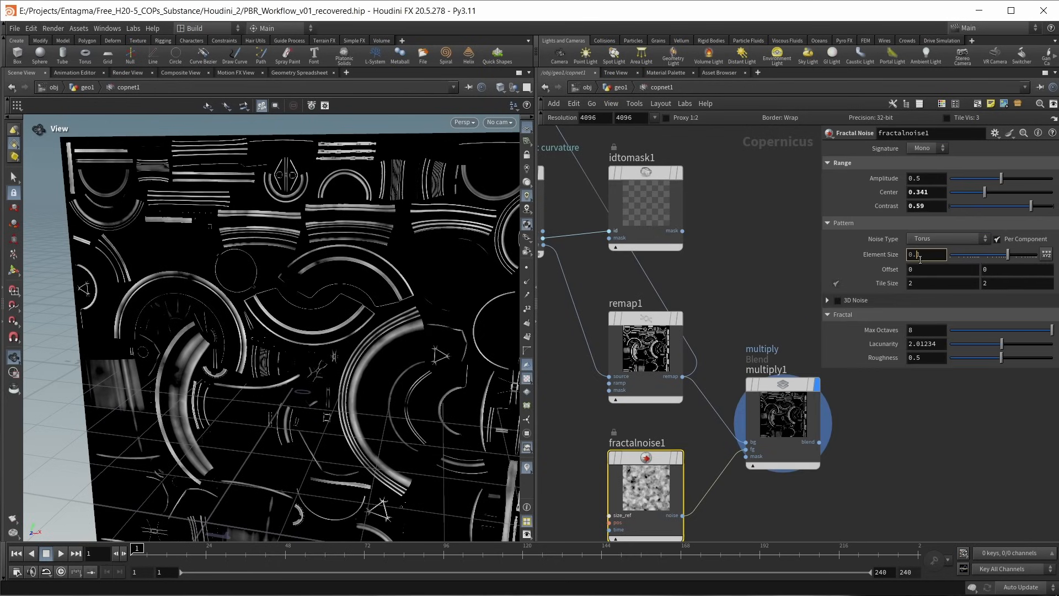
text(0)
key(Return)
Step: Connect multiply1's blend output to pbr_layer2's Mask input and display previewmaterial1 to check the broken-up edge wear
scroll(750, 292, down, 2)
middle_drag(749, 291, 754, 394)
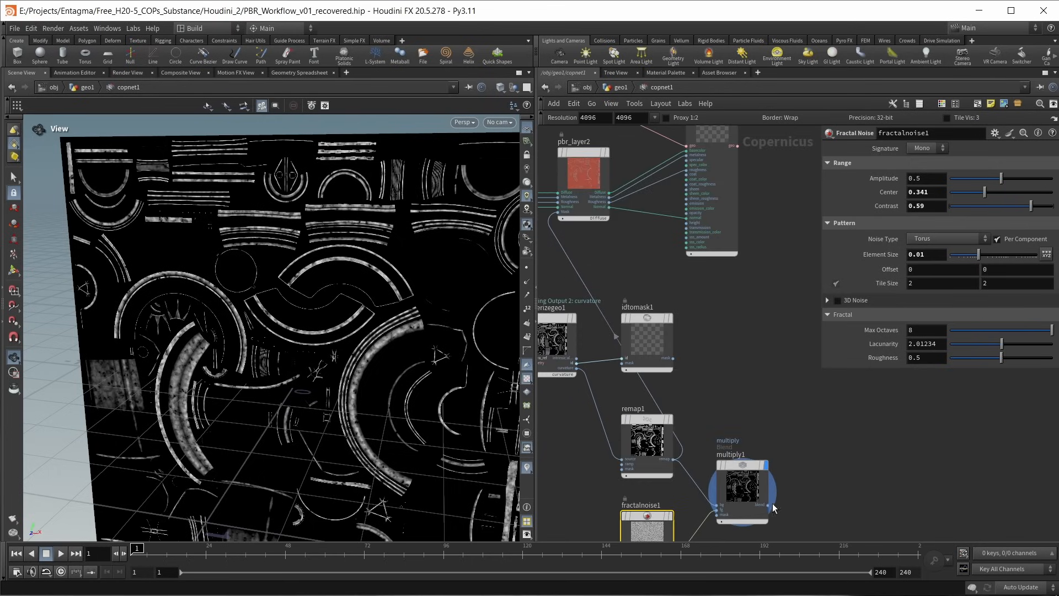
middle_drag(626, 226, 657, 322)
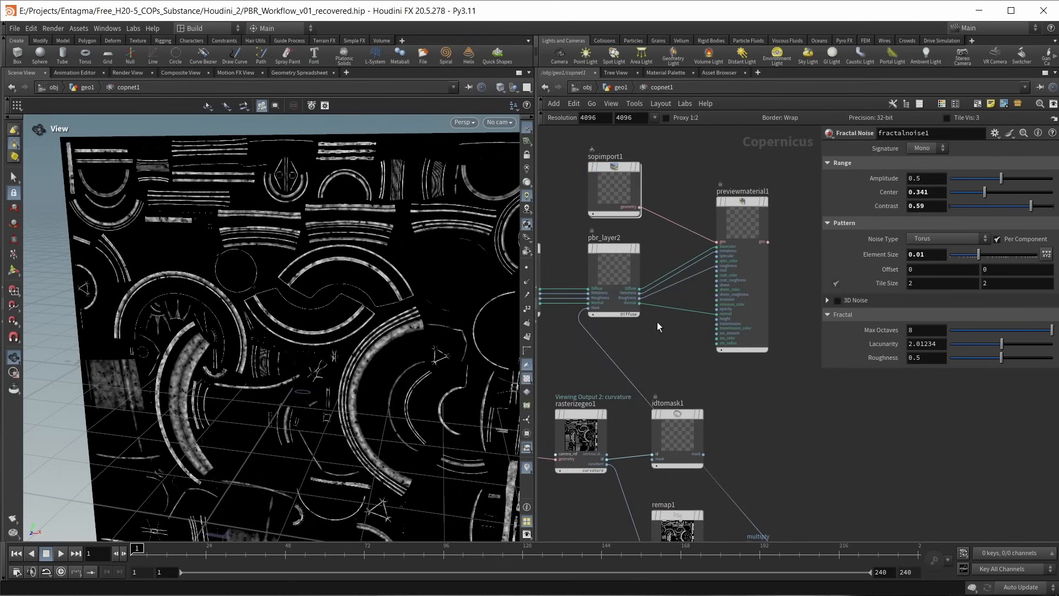
click(767, 202)
drag(297, 288, 253, 267)
scroll(753, 467, down, 1)
Step: Add an Add blend node and place it beside idtomask1
middle_drag(754, 467, 724, 325)
scroll(693, 316, up, 1)
key(Tab)
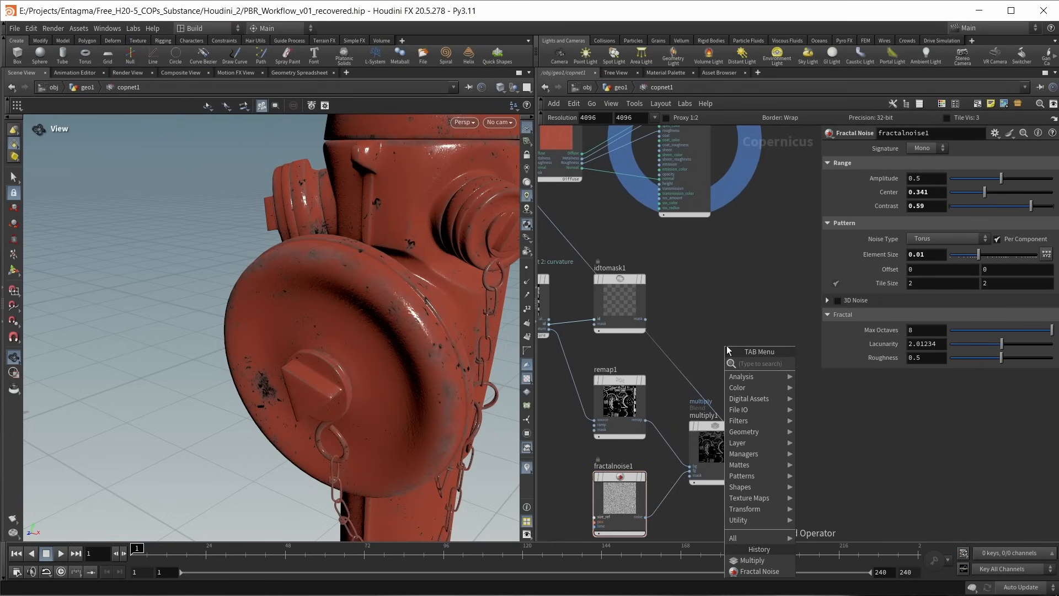
text(add)
key(Return)
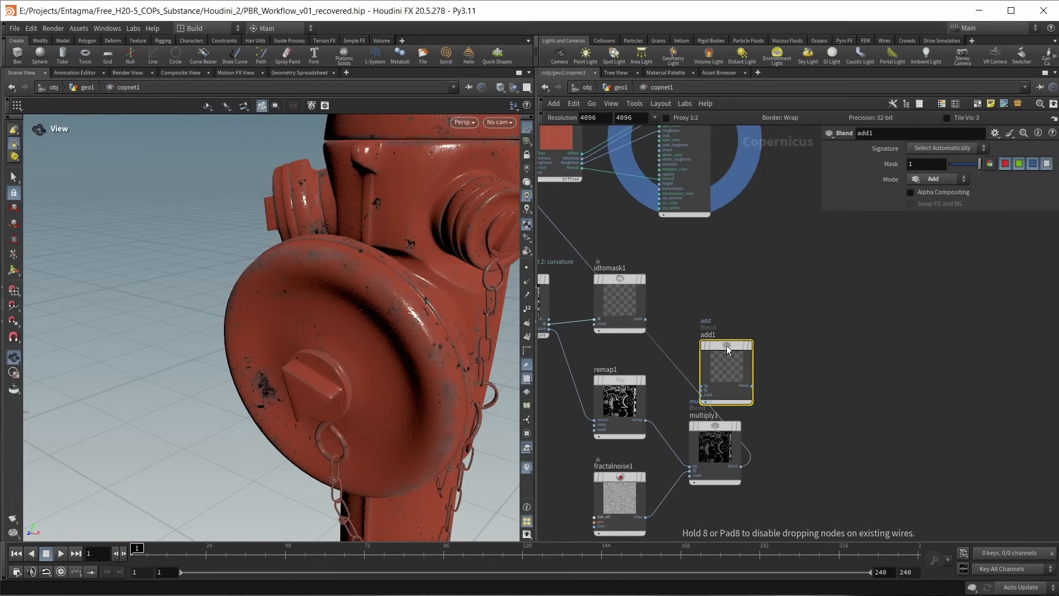
click(767, 304)
Step: Connect idtomask1's mask output to add1's bg input and multiply1's blend output to its fg input
drag(645, 318, 745, 343)
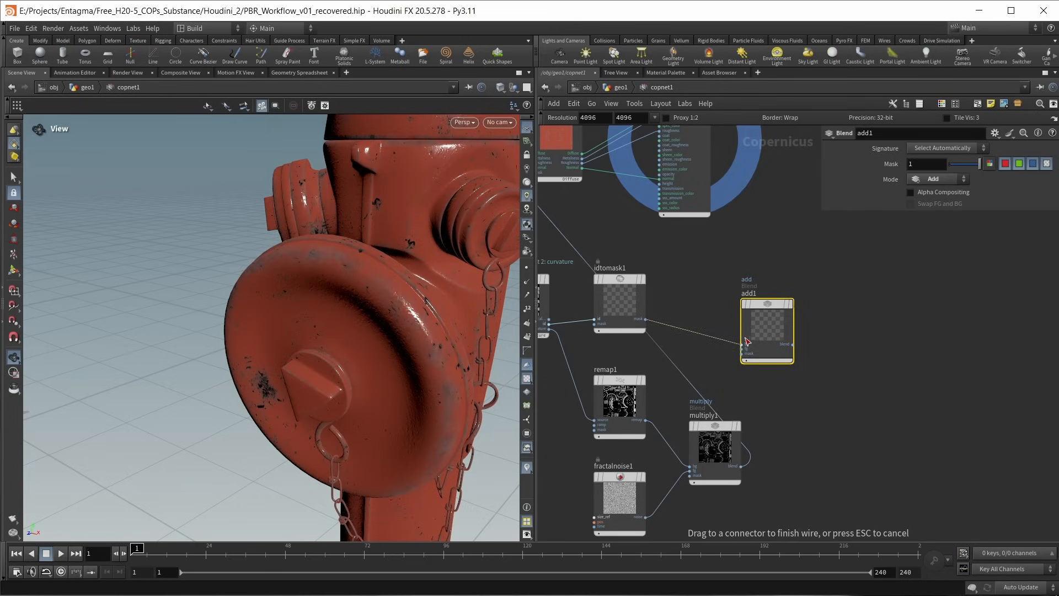
click(742, 467)
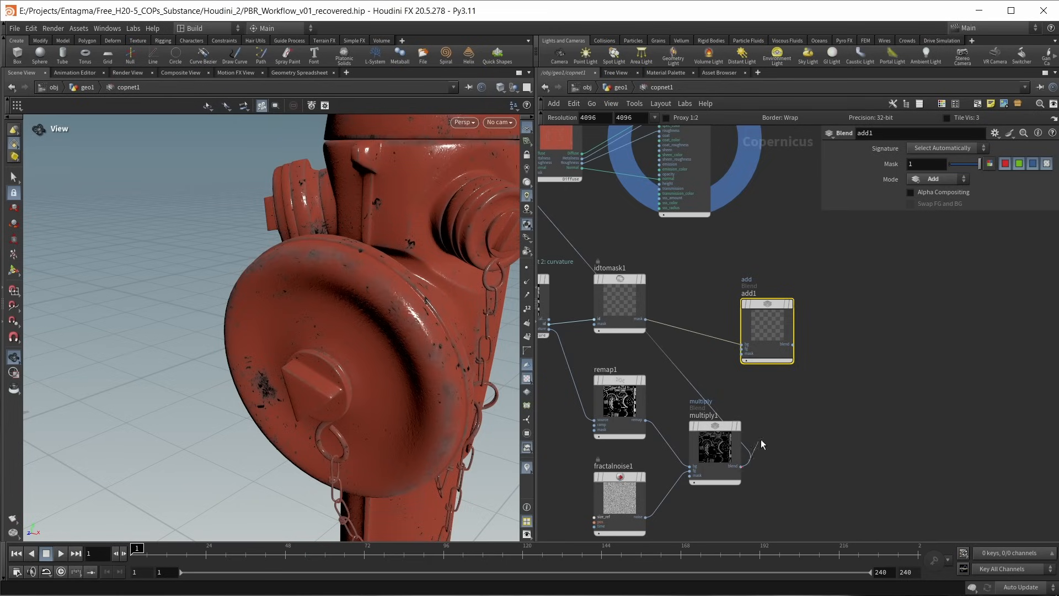
click(726, 347)
Step: Connect add1's blend output to pbr_layer2's Mask input and inspect the combined iron wear and bare chains on the hydrant
middle_drag(797, 401, 854, 500)
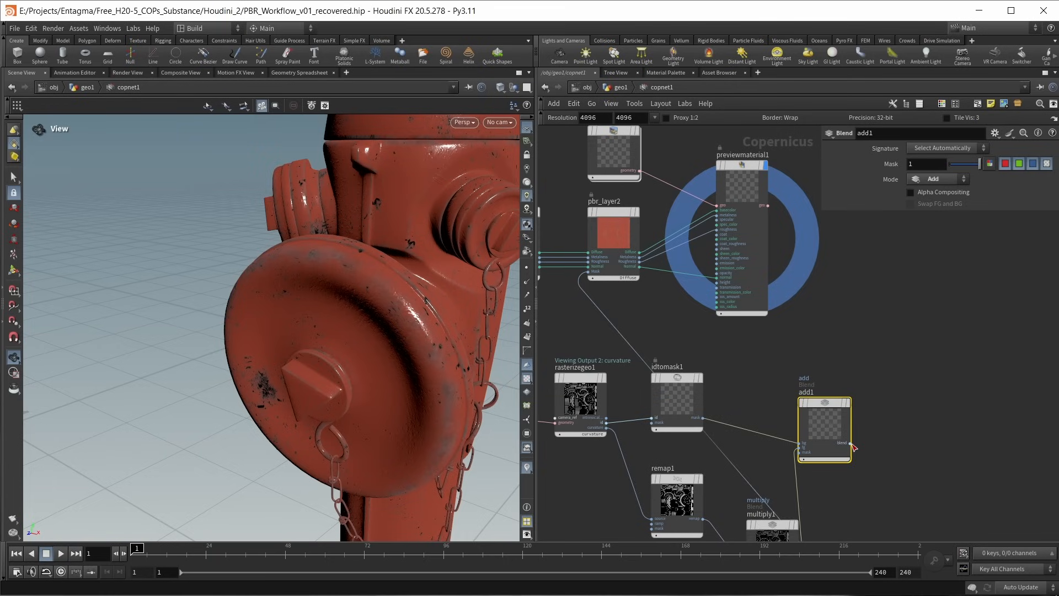
click(851, 443)
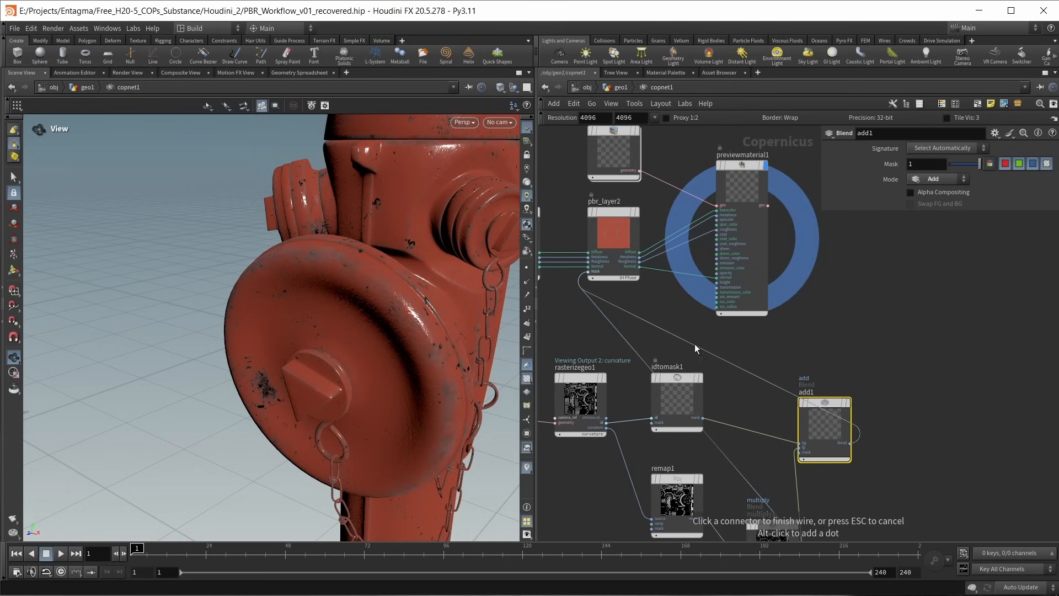
drag(368, 360, 253, 291)
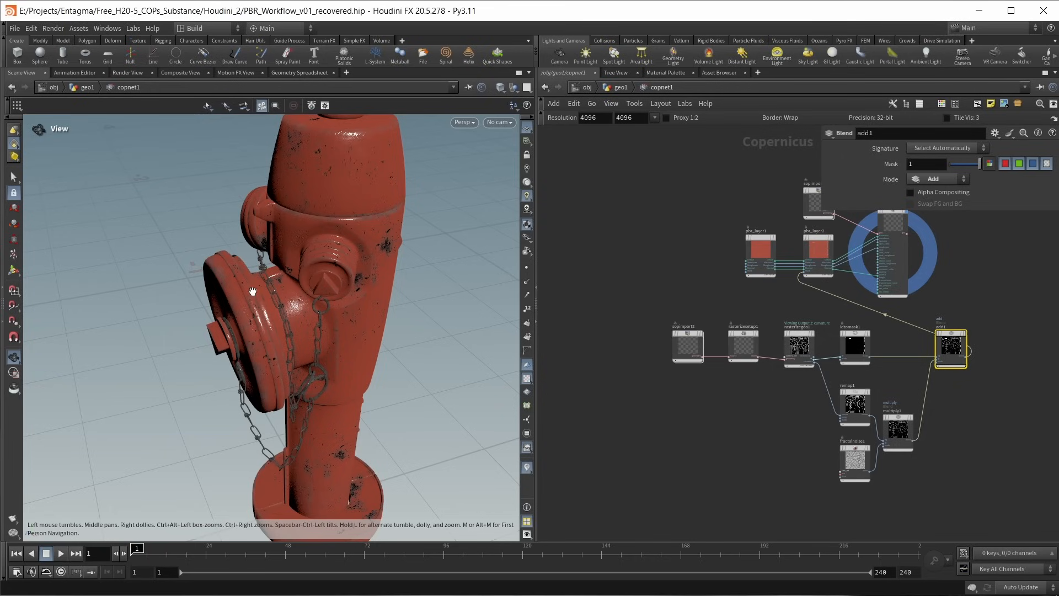
scroll(252, 291, up, 10)
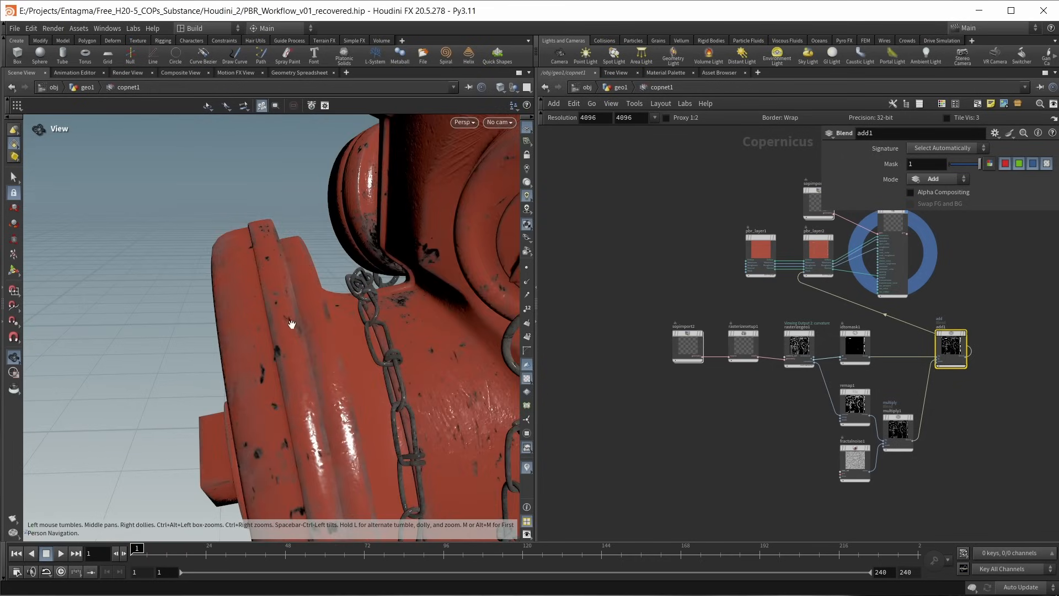
drag(355, 320, 368, 246)
drag(338, 319, 328, 184)
drag(350, 258, 325, 379)
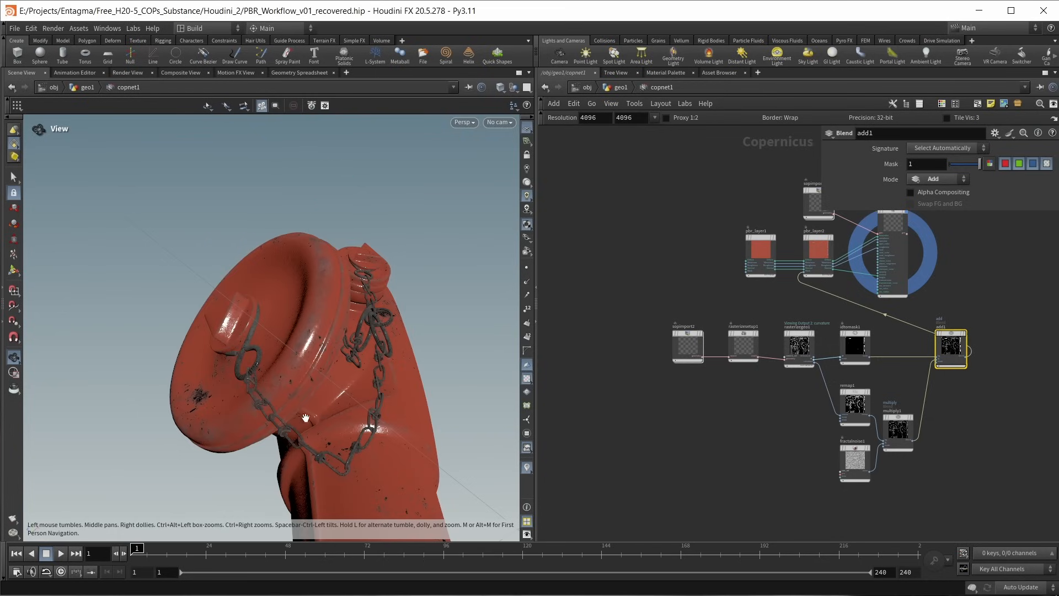
drag(292, 430, 352, 403)
scroll(351, 403, down, 5)
Step: Shift the mask-building nodes away from previewmaterial1 and place a new PBR Layer, pbr_layer3, below and beyond pbr_layer2
drag(986, 470, 708, 331)
drag(945, 344, 780, 350)
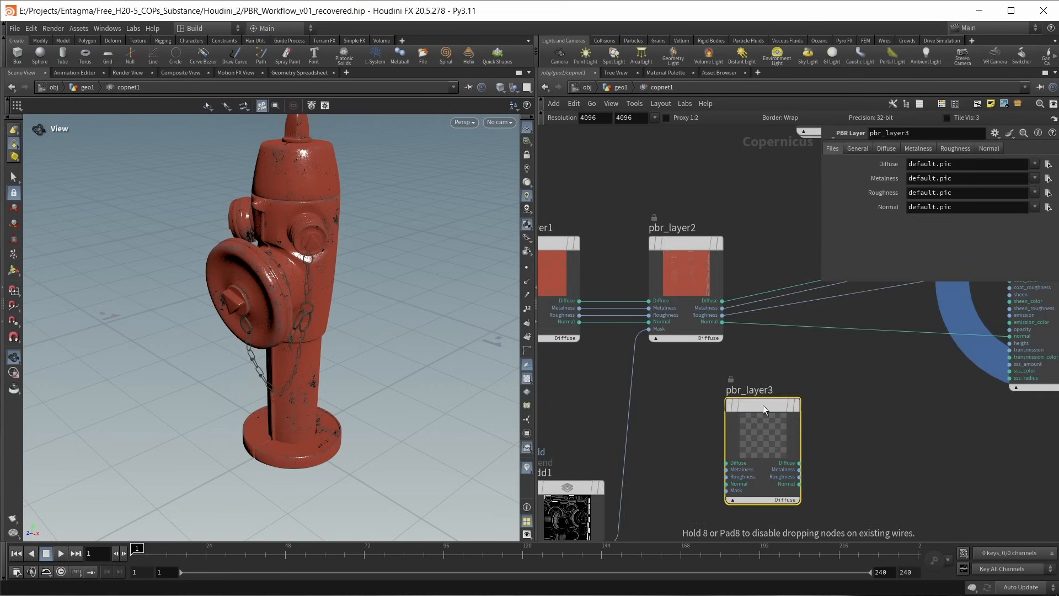
drag(763, 405, 799, 389)
Step: Load the polyhaven maps brown_mud_03_diff_4k.jpg, brown_mud_03_rough_4k.jpg and brown_mud_03_nor_gl_4k.jpg into pbr_layer3's Diffuse, Roughness and Normal
click(1048, 164)
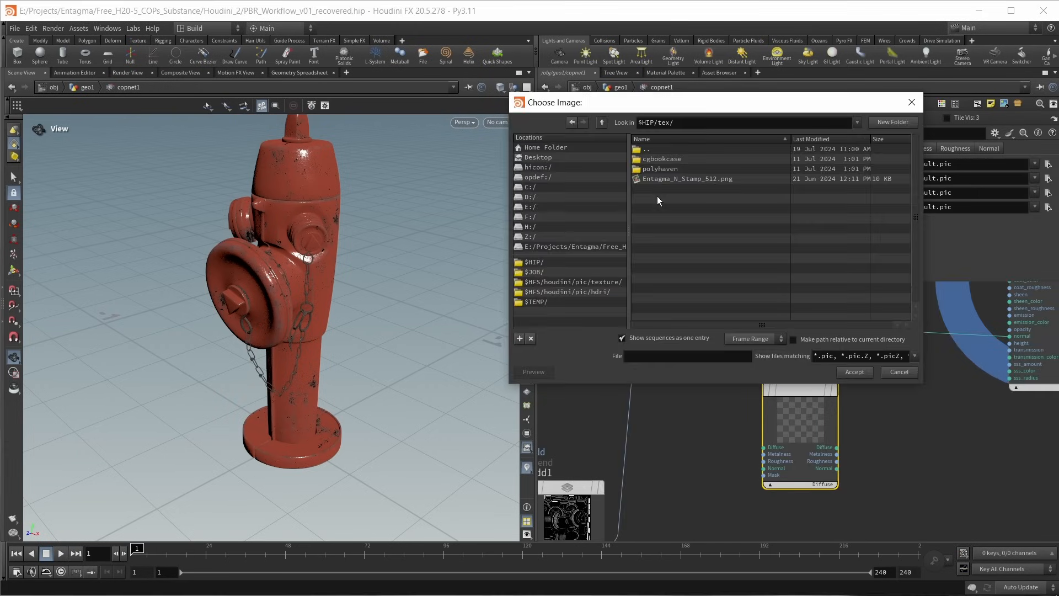
double_click(662, 170)
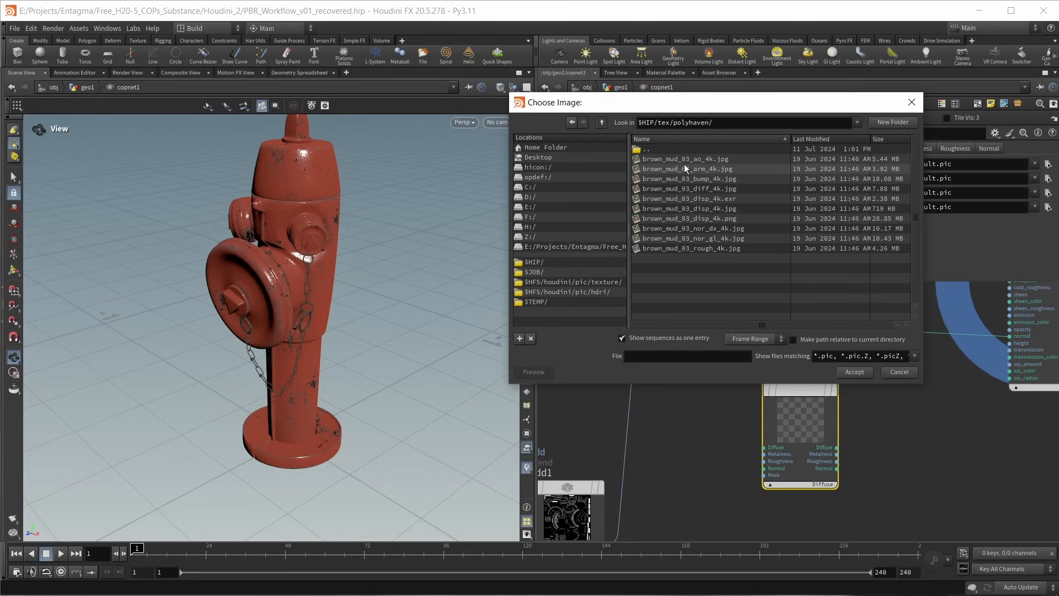
double_click(691, 238)
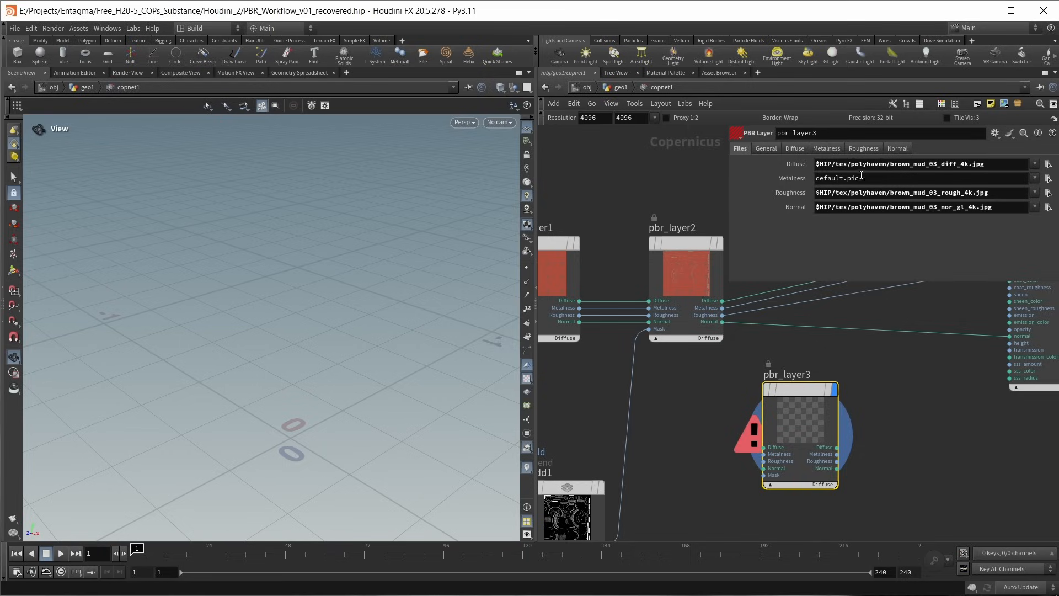
Step: Turn on the solid value for pbr_layer3's Metalness and set it to 0
click(827, 149)
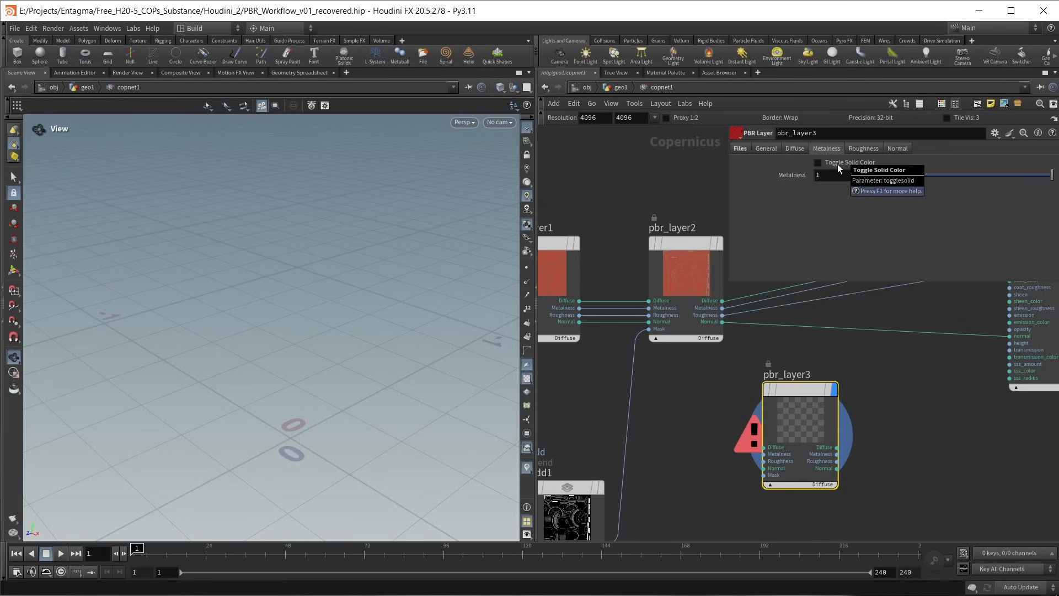
click(837, 164)
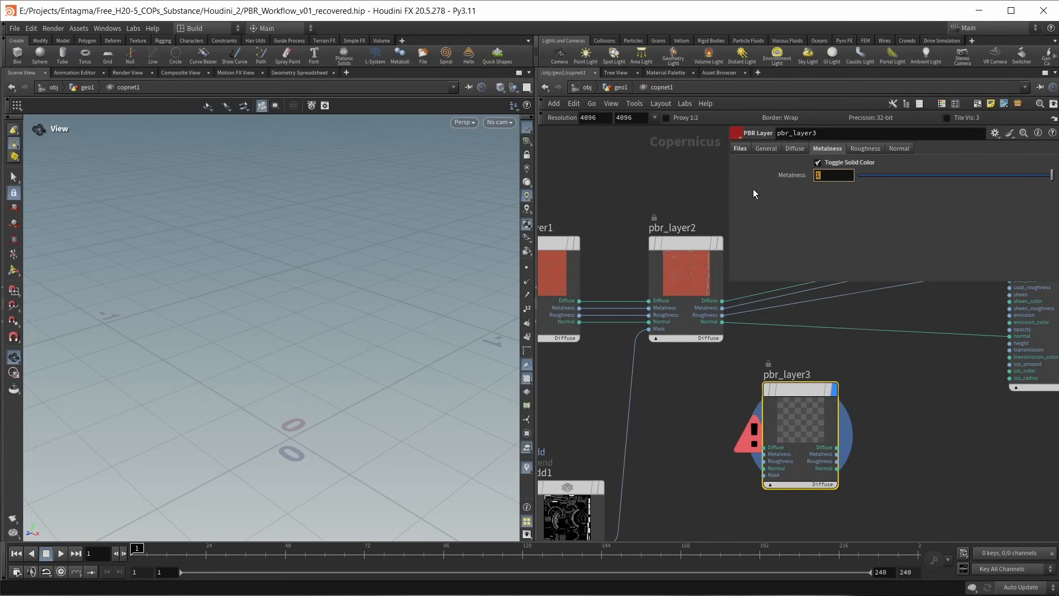
text(0)
key(Return)
Step: Wire pbr_layer3 between pbr_layer2 and previewmaterial1 through the Diffuse, Metalness, Roughness and Normal connections
mouse_move(803, 389)
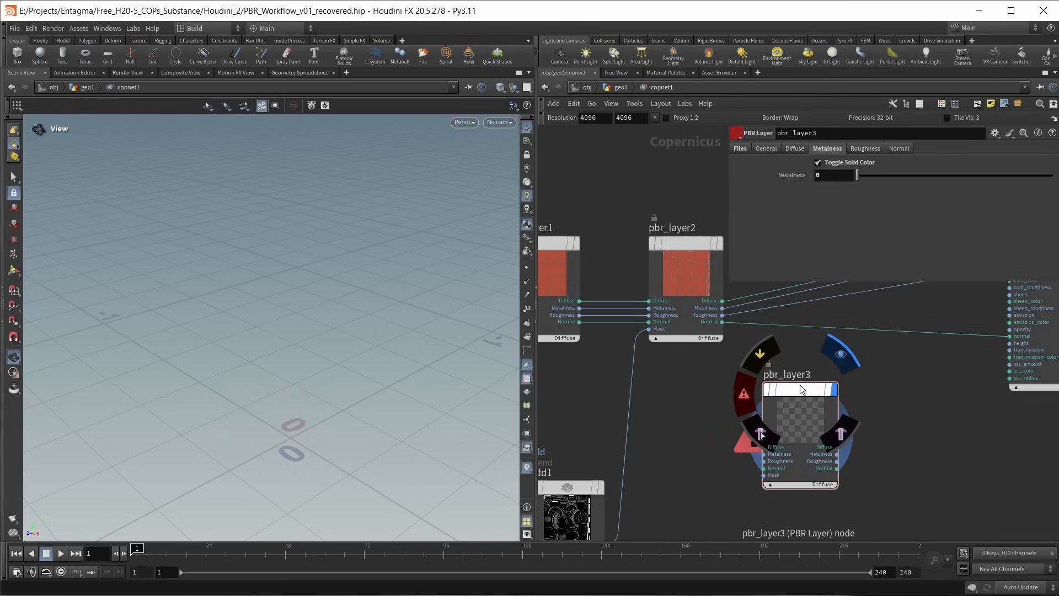
drag(802, 390, 827, 389)
scroll(723, 400, down, 1)
middle_drag(724, 399, 677, 433)
scroll(663, 411, up, 1)
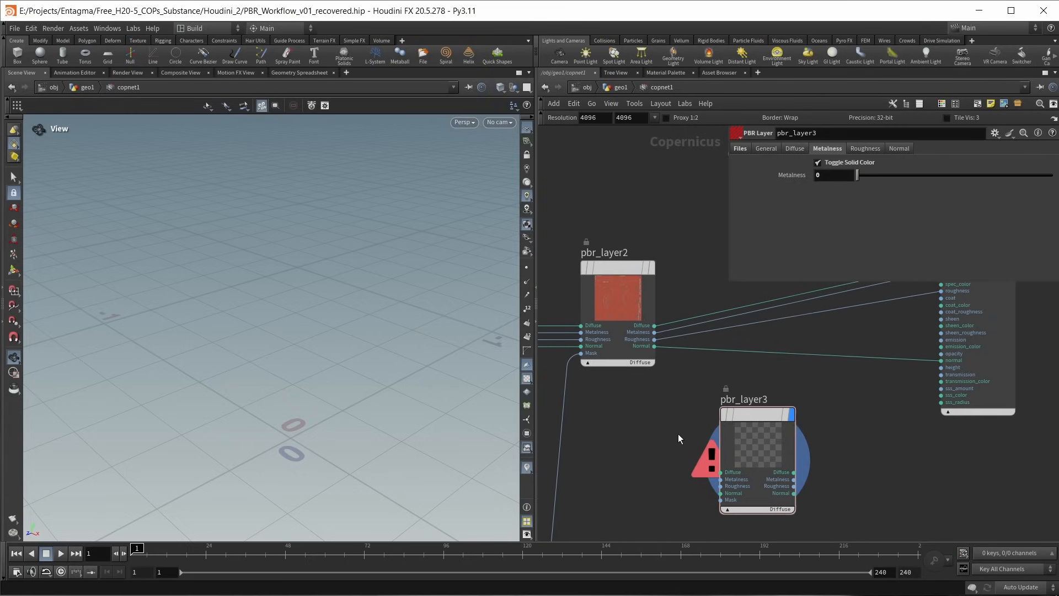
click(654, 326)
click(720, 472)
click(654, 332)
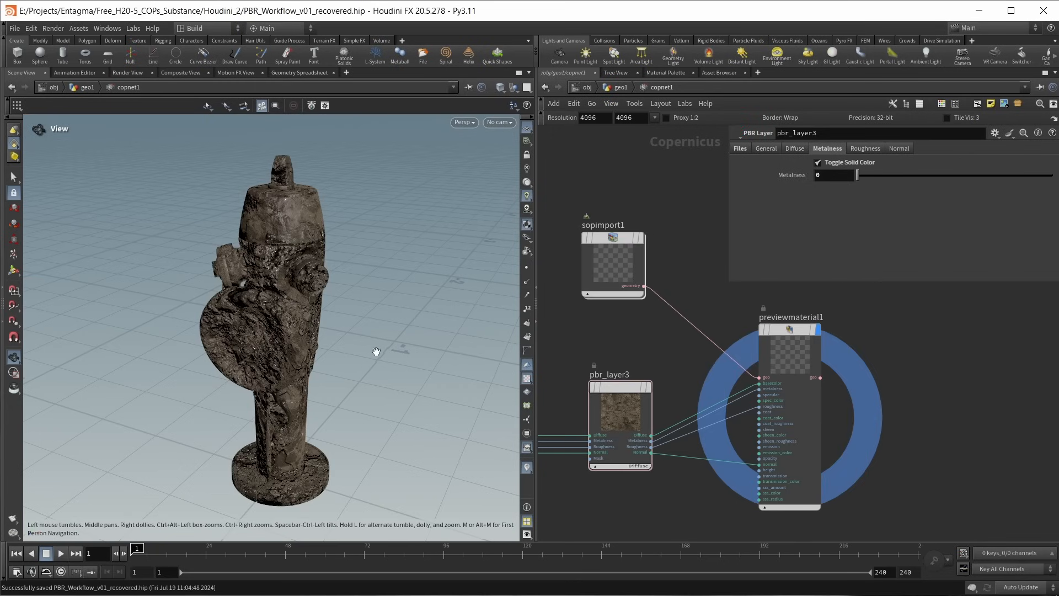
Step: Set pbr_layer3's Normal Strength to 0.4 and inspect the mud surface on the hydrant
click(630, 393)
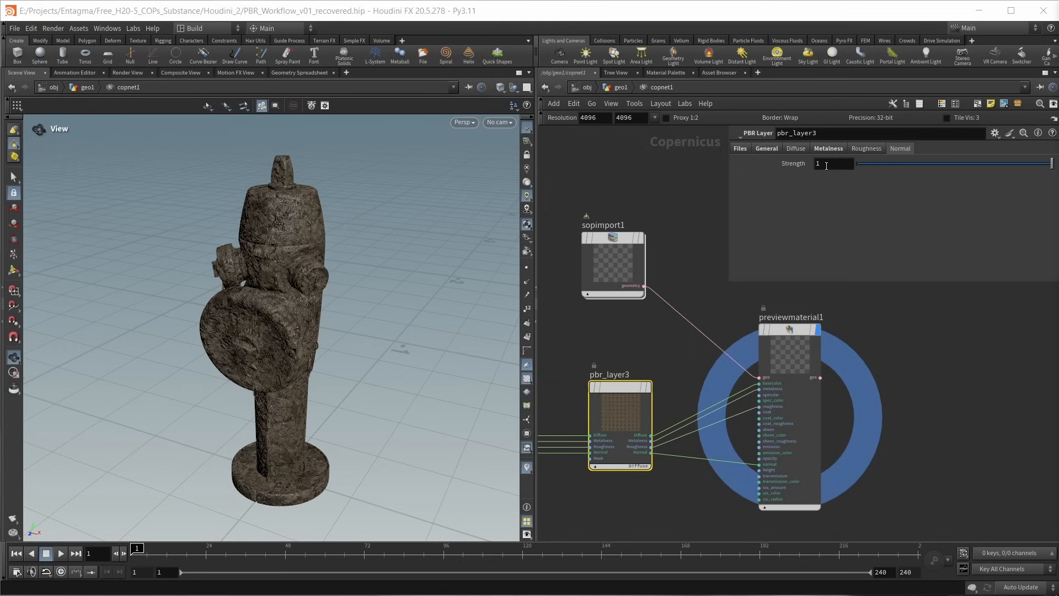
double_click(826, 164)
text(.4)
key(Return)
drag(365, 210, 342, 237)
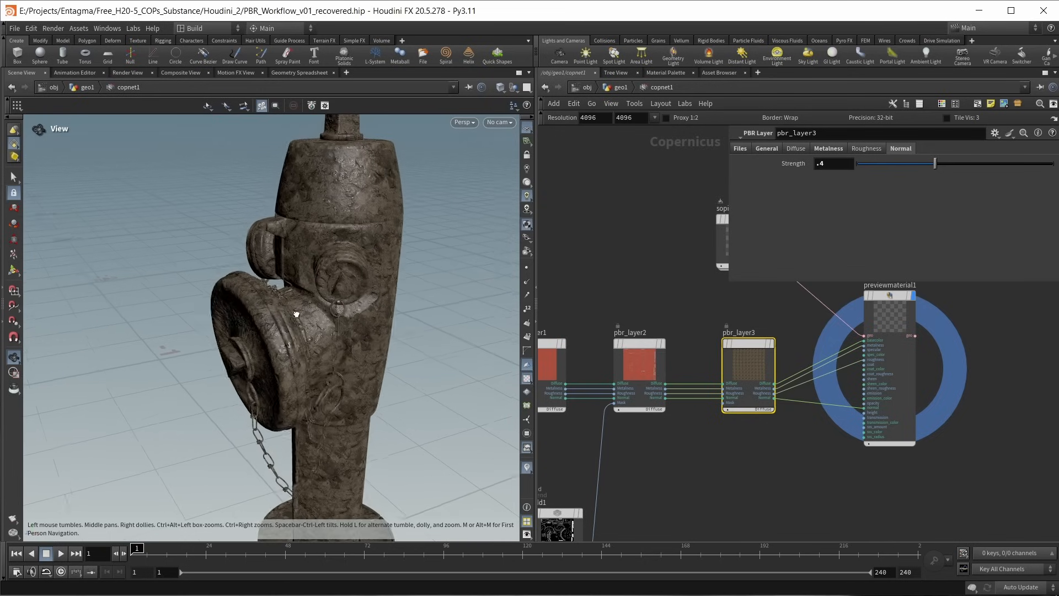
drag(297, 309, 310, 308)
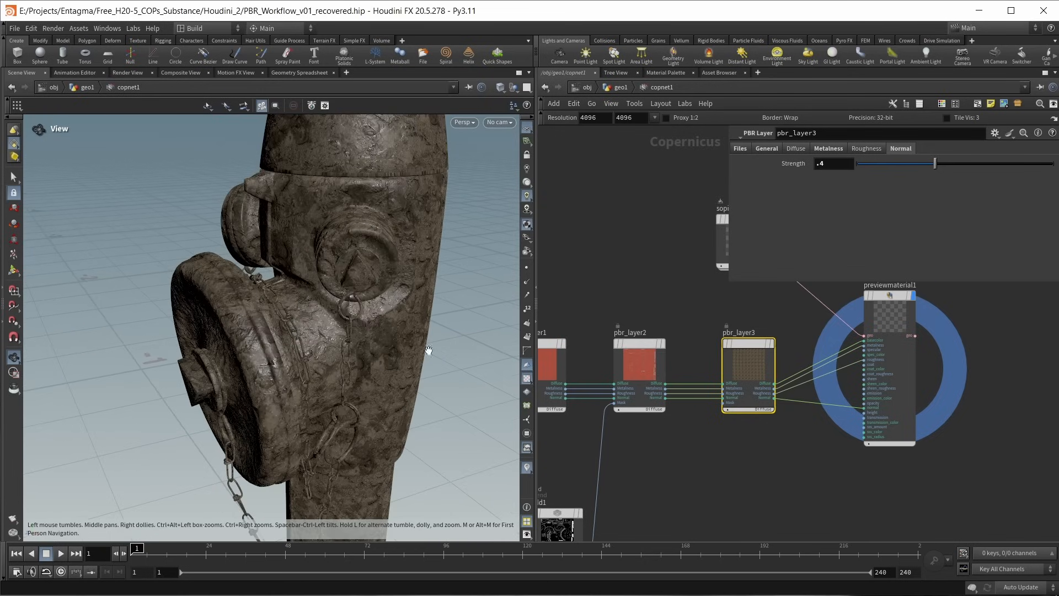
Step: Add a second Remap node below fractalnoise1, feed it rasterizegeo1's curvature output, and display it
scroll(662, 453, down, 3)
middle_drag(681, 475, 905, 279)
scroll(664, 324, up, 6)
middle_drag(669, 370, 571, 479)
scroll(698, 387, down, 3)
middle_drag(696, 432, 636, 264)
scroll(638, 270, down, 2)
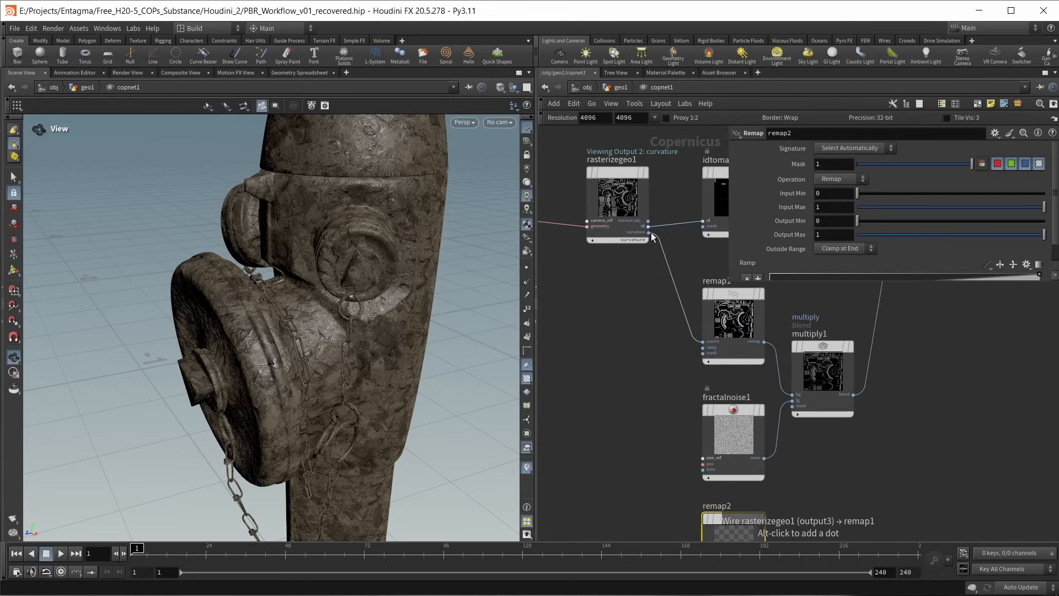
click(652, 236)
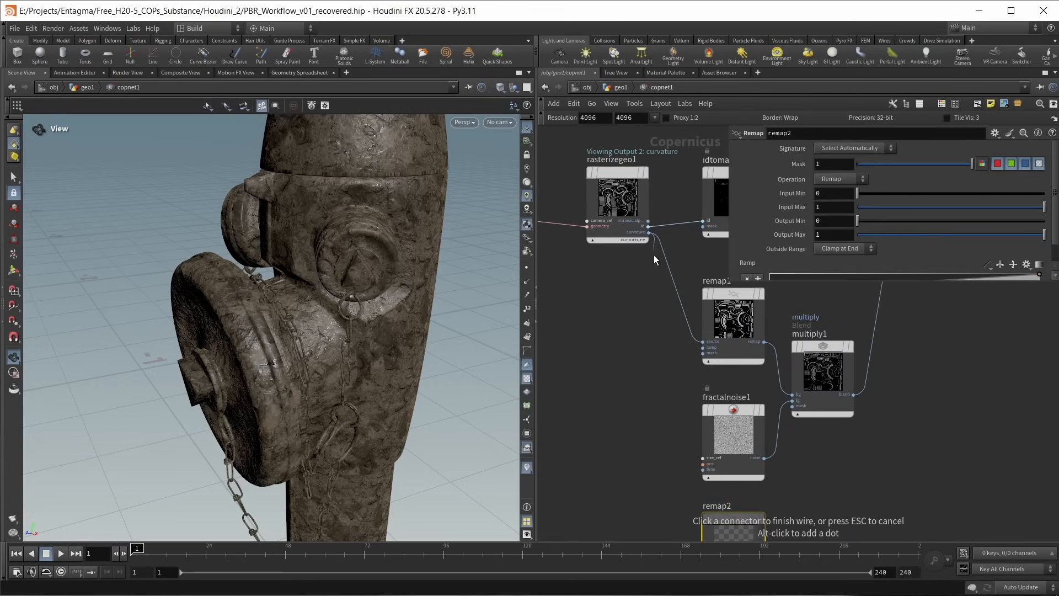
click(702, 452)
click(762, 405)
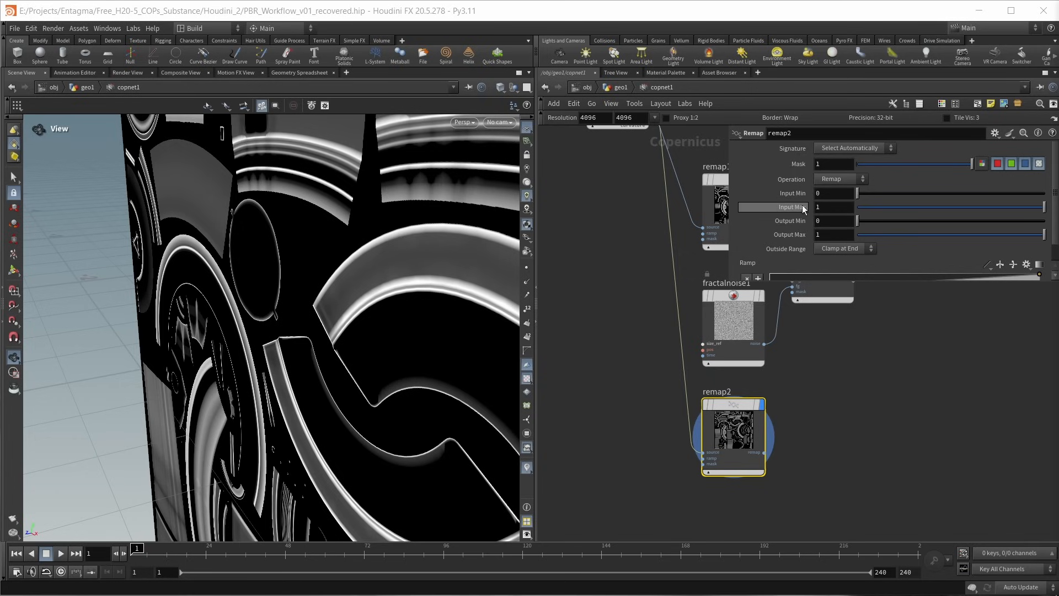
Step: Set remap2's Input Max to -1 to isolate the concave areas, and check the resulting mask
click(817, 207)
text(-)
key(Return)
drag(265, 243, 298, 254)
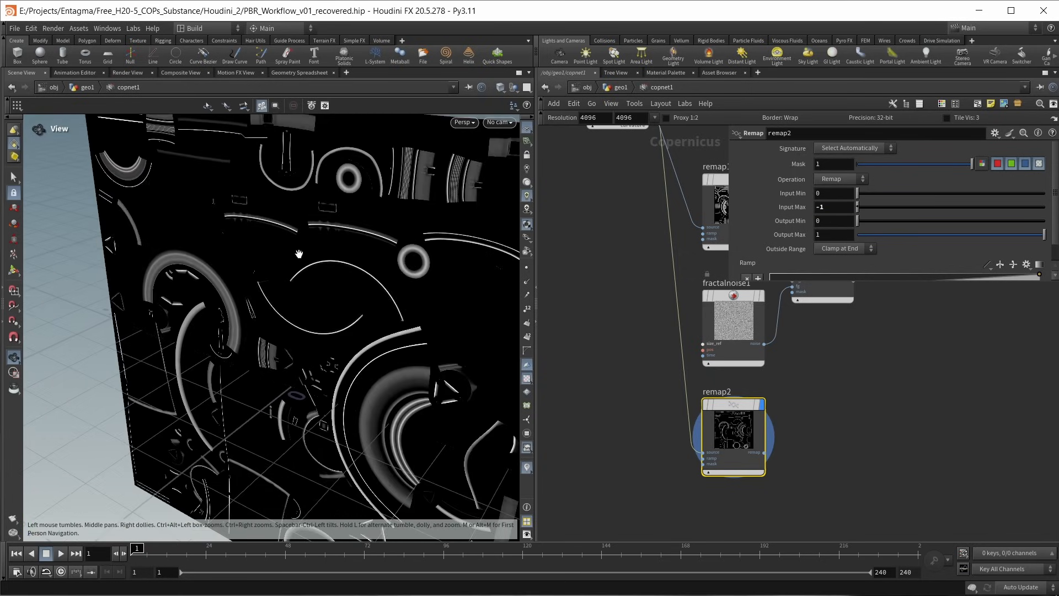
middle_drag(299, 254, 252, 256)
Step: Tighten remap2's ramp by moving its black point slightly inward and its white point to just past the middle
drag(907, 284, 908, 371)
drag(770, 305, 798, 307)
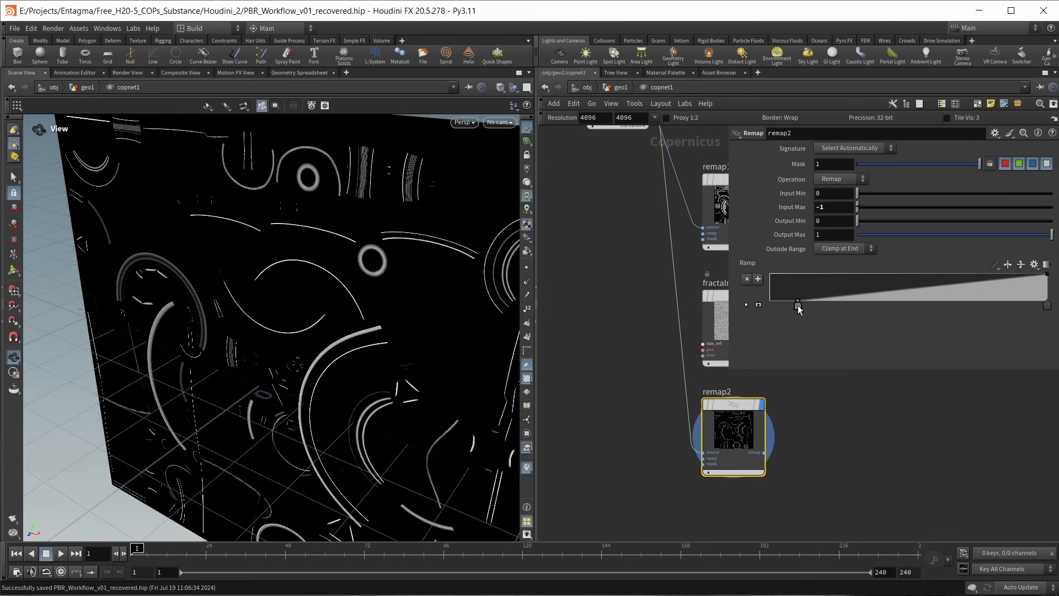
drag(1047, 305, 932, 308)
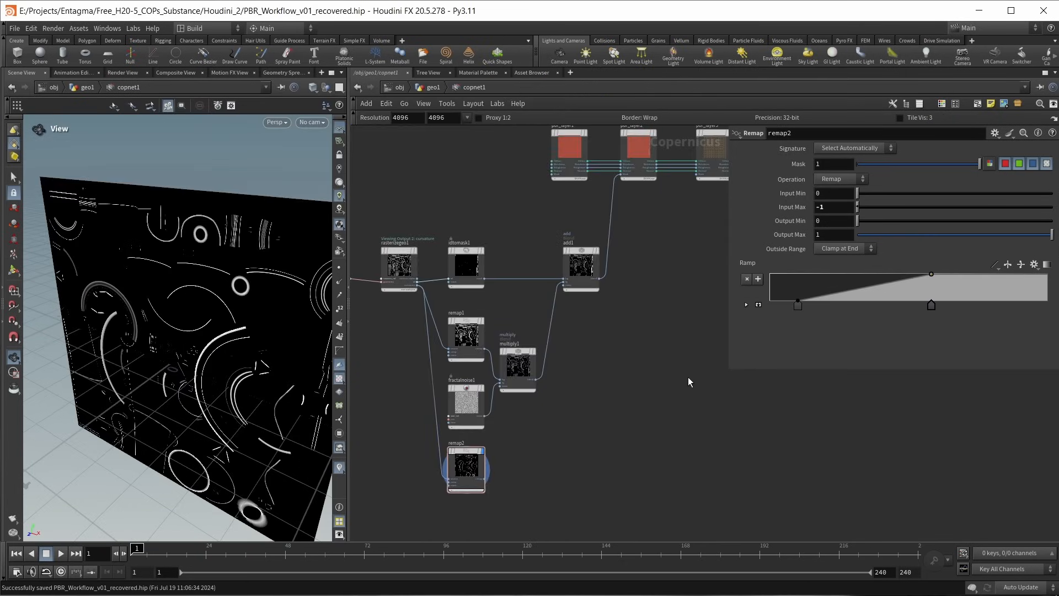
Step: Move remap2 below add1 and connect its output to pbr_layer3's Mask input
middle_drag(688, 382, 596, 399)
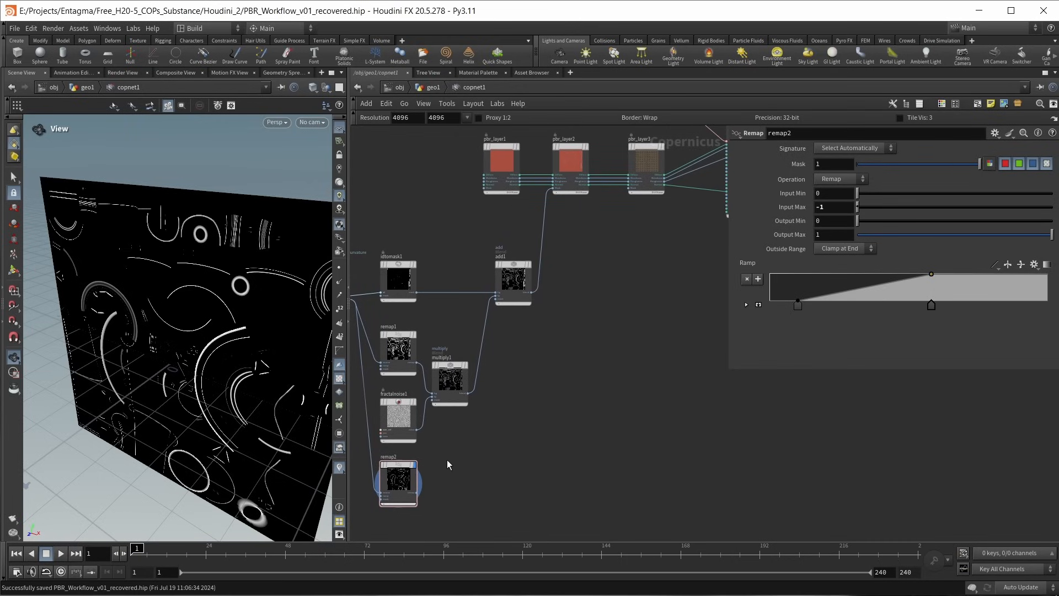
drag(398, 477, 513, 459)
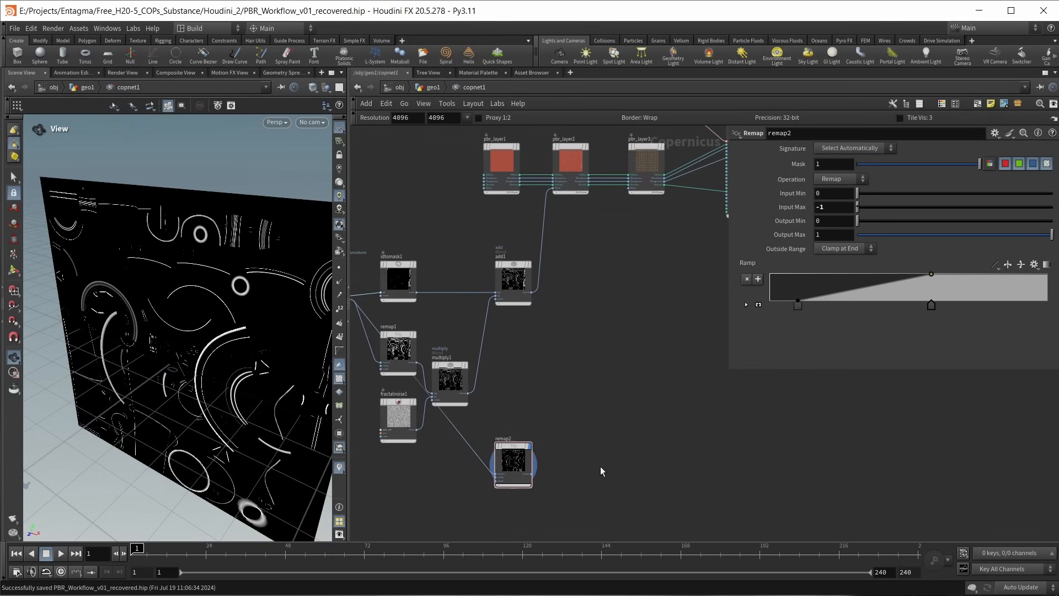
click(531, 473)
scroll(607, 287, up, 5)
click(611, 311)
scroll(644, 396, down, 1)
middle_drag(649, 399, 459, 480)
Step: Display previewmaterial1 and frame the whole hydrant to inspect the mud in its crevices
click(705, 244)
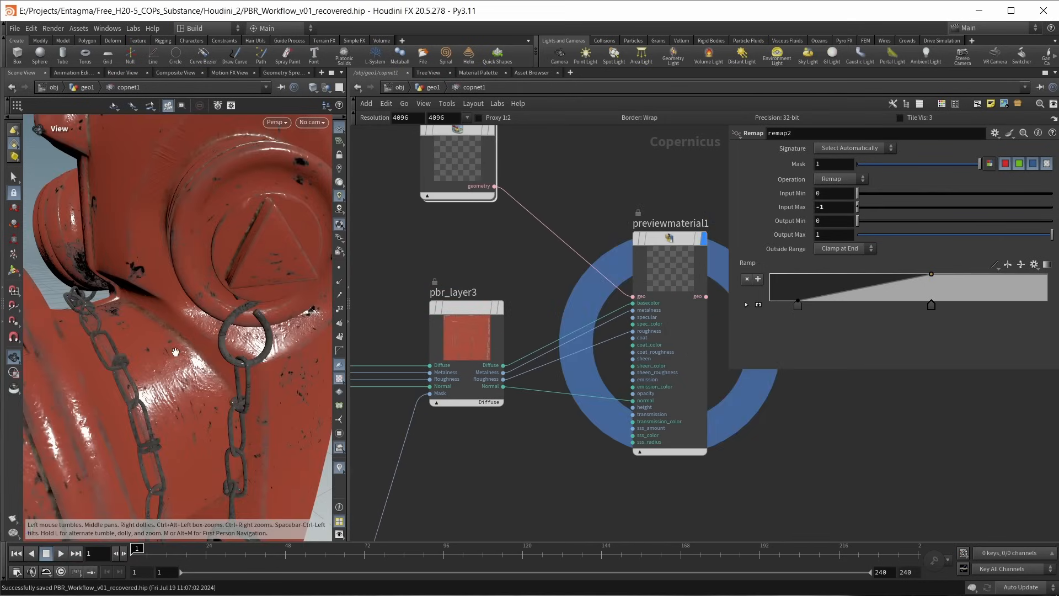
key(h)
drag(196, 338, 234, 392)
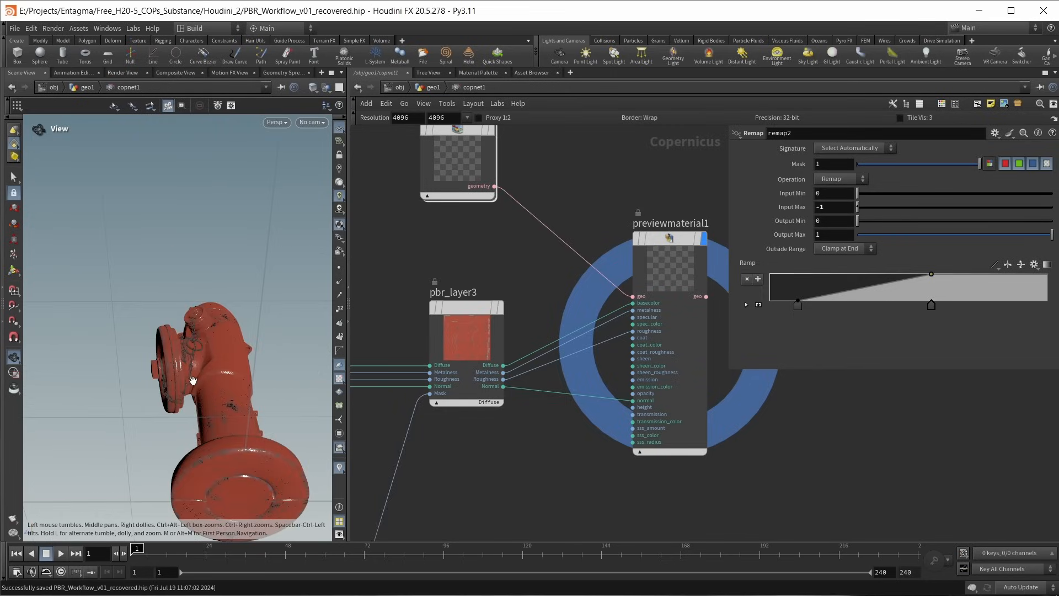
drag(190, 337, 235, 412)
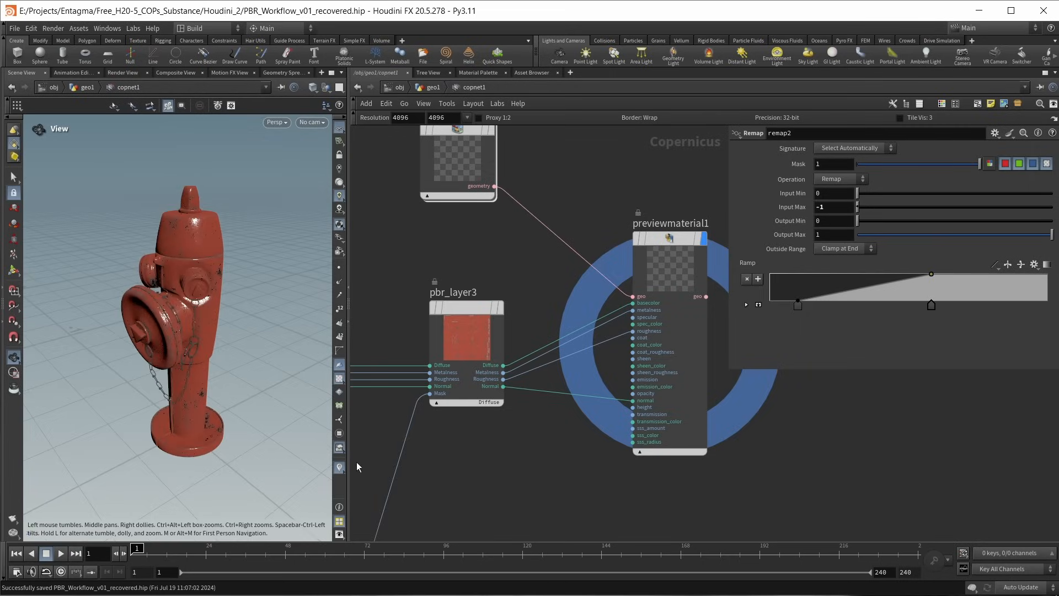
scroll(535, 469, down, 2)
scroll(534, 469, down, 1)
middle_drag(534, 468, 617, 385)
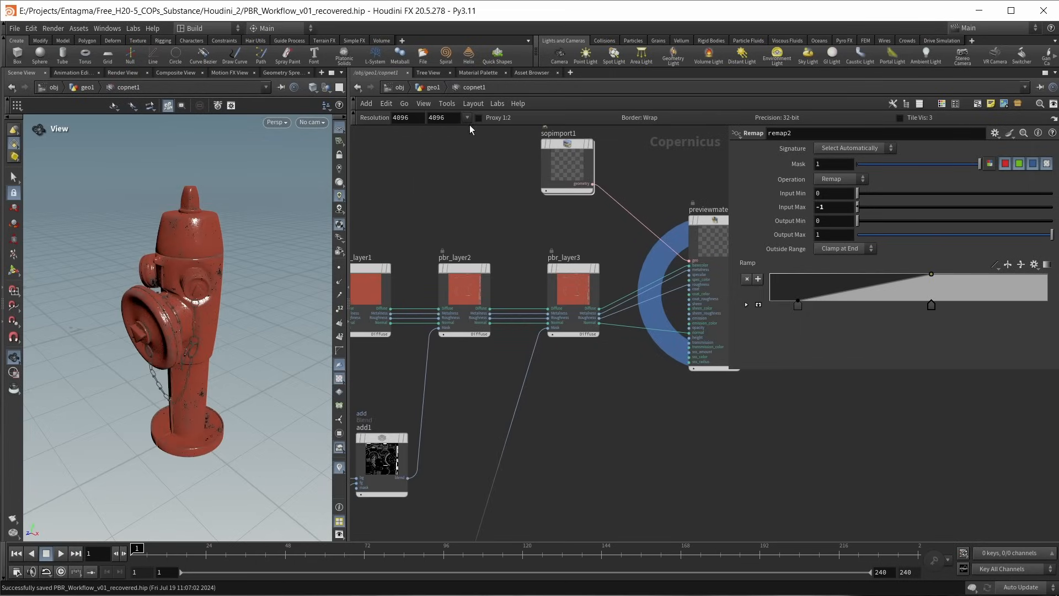
Step: In the geo1 network, display the AOVs node and insert a Mask by Feature node between measure1 and AOVs
click(429, 87)
click(595, 427)
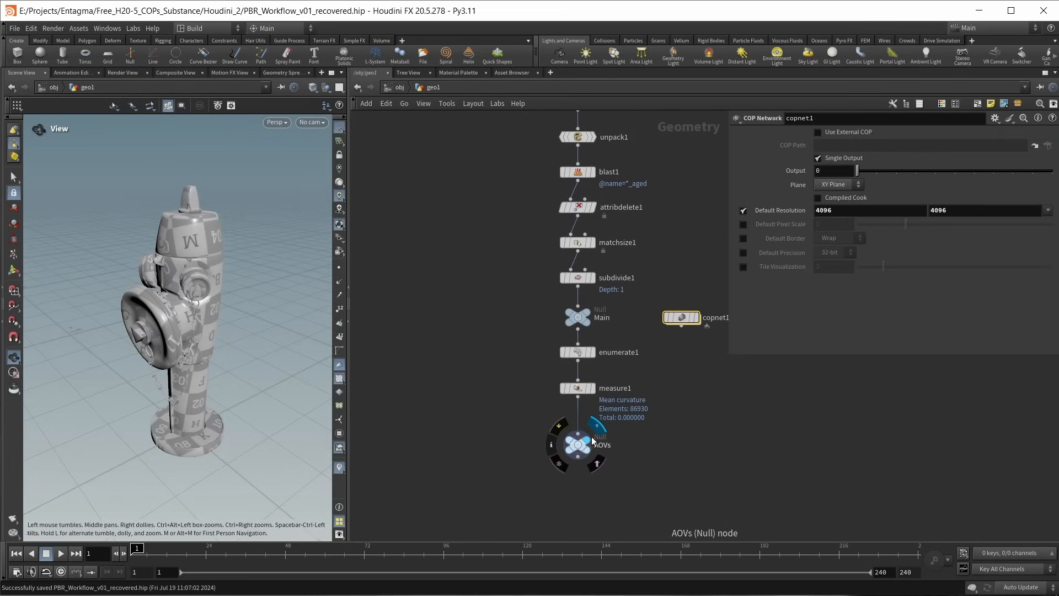
drag(580, 447, 581, 487)
middle_drag(512, 440, 468, 376)
key(Tab)
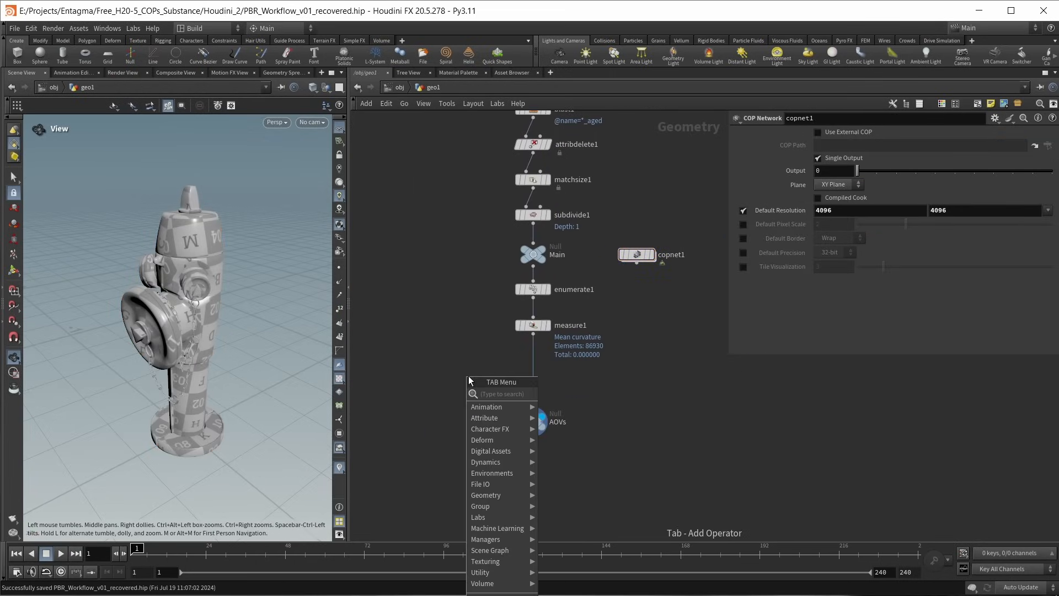
text(mask)
key(Down)
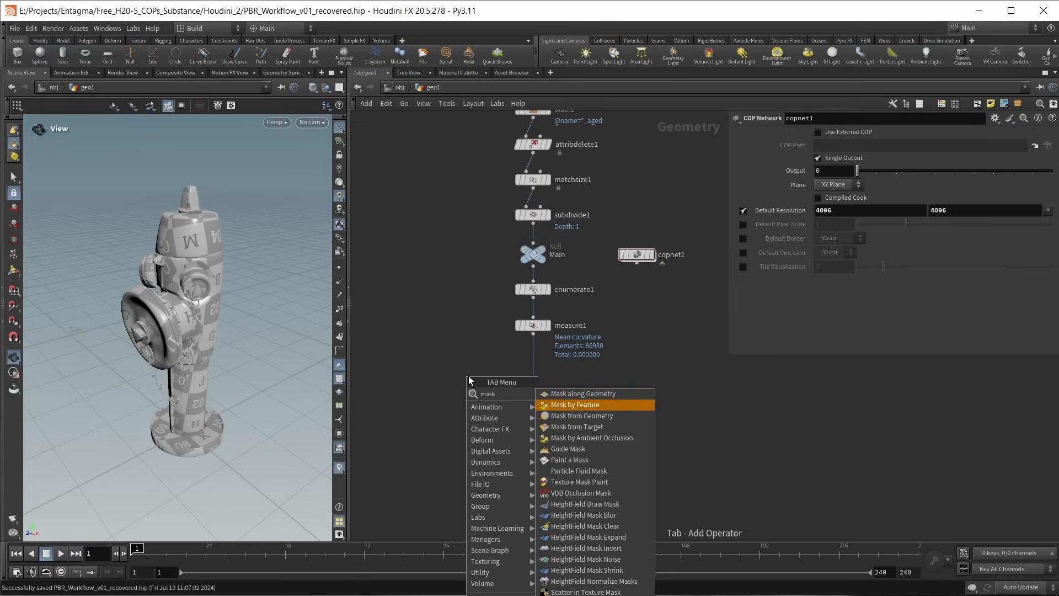
key(Return)
alt+drag(221, 272, 212, 236)
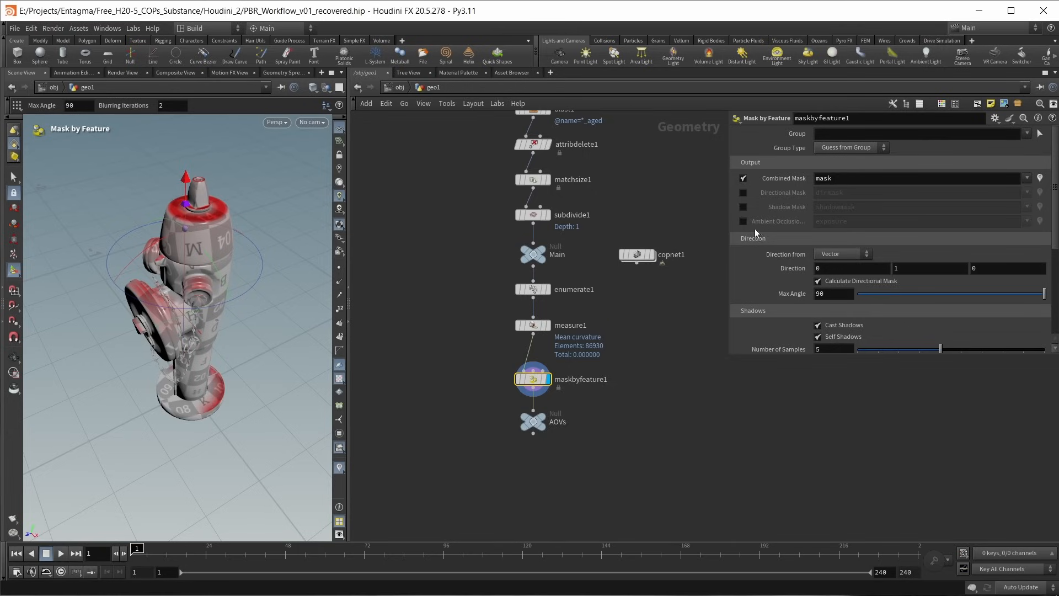
Step: Point maskbyfeature1's direction downward with a Y value of -1 and disable Cast Shadows
click(893, 270)
text(-)
key(Return)
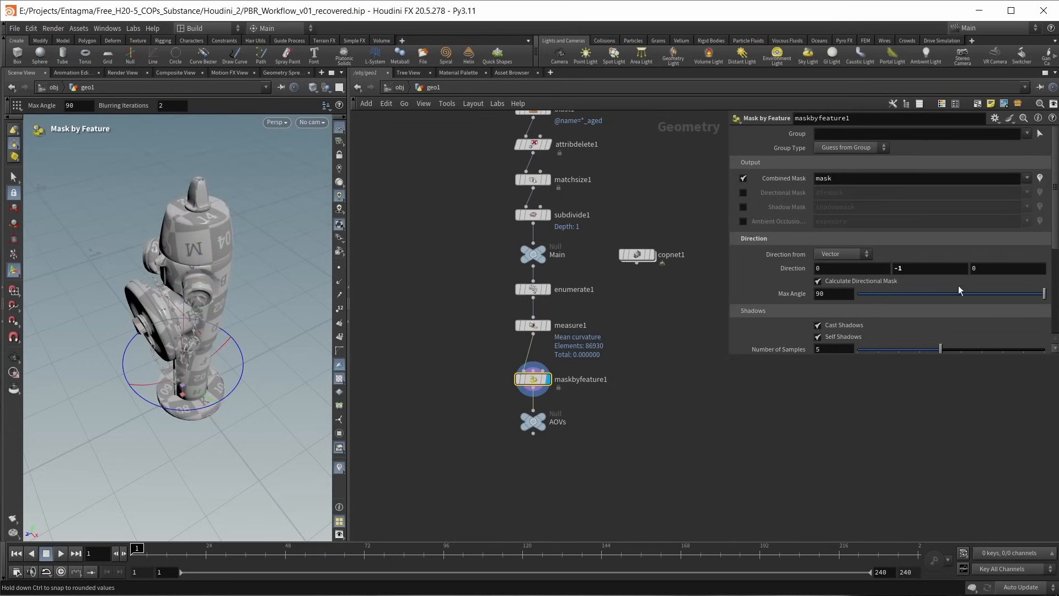
scroll(822, 282, down, 2)
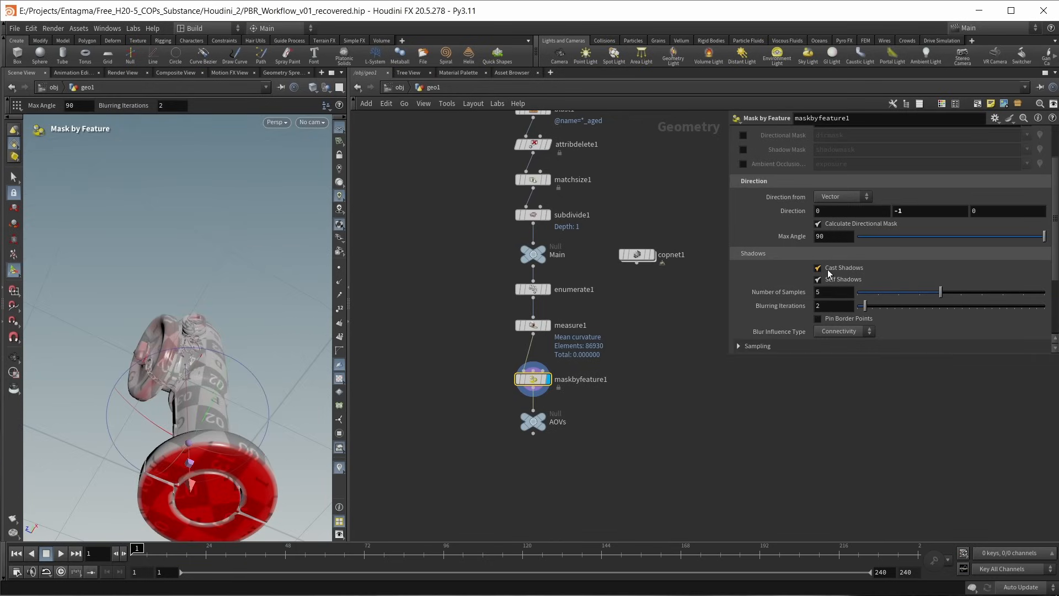
click(818, 268)
key(Escape)
drag(210, 243, 177, 318)
key(Return)
drag(251, 247, 283, 309)
Step: In copnet1, add a fourth attribute to rasterizegeo1 with output type Mono and name mask, and display that output
click(637, 256)
double_click(638, 257)
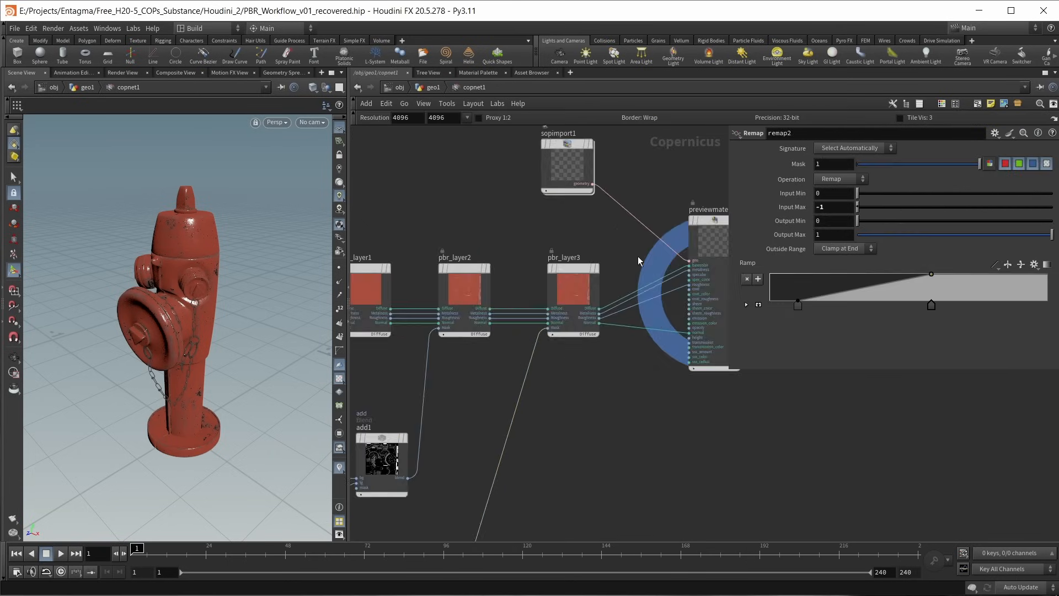
scroll(459, 369, up, 8)
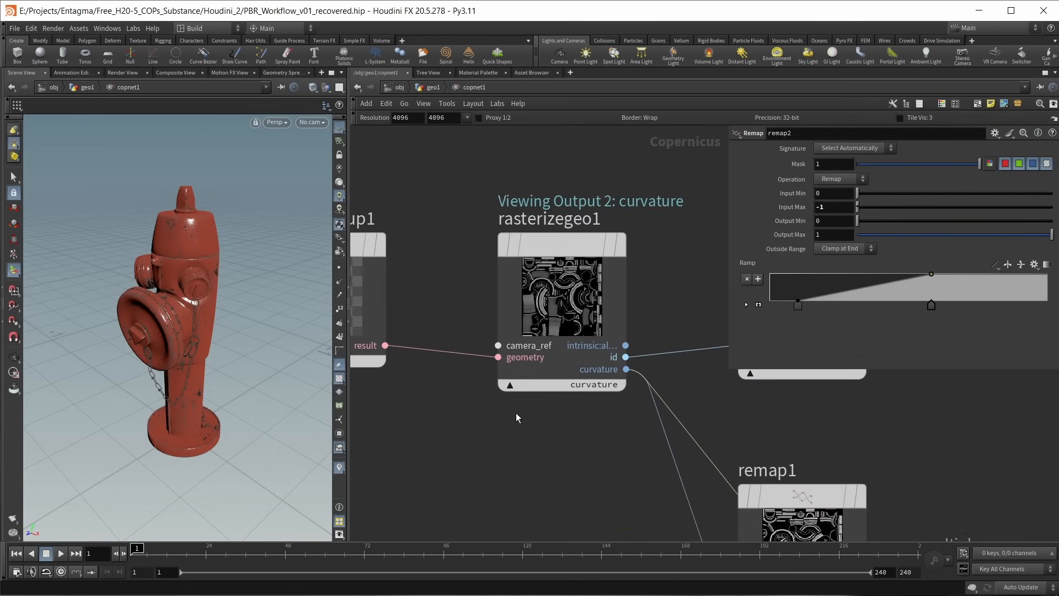
click(558, 274)
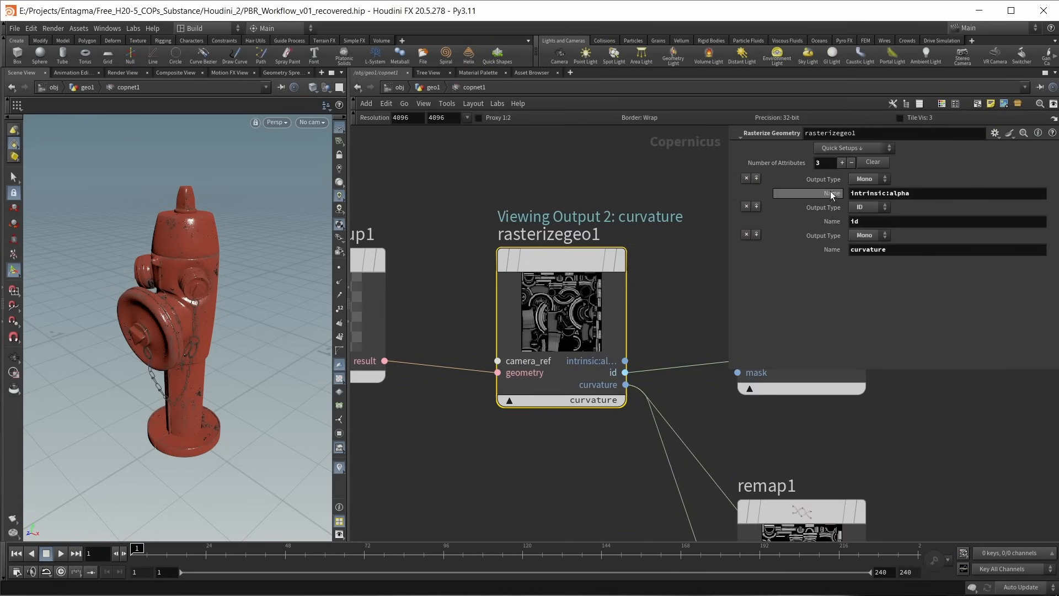
click(842, 162)
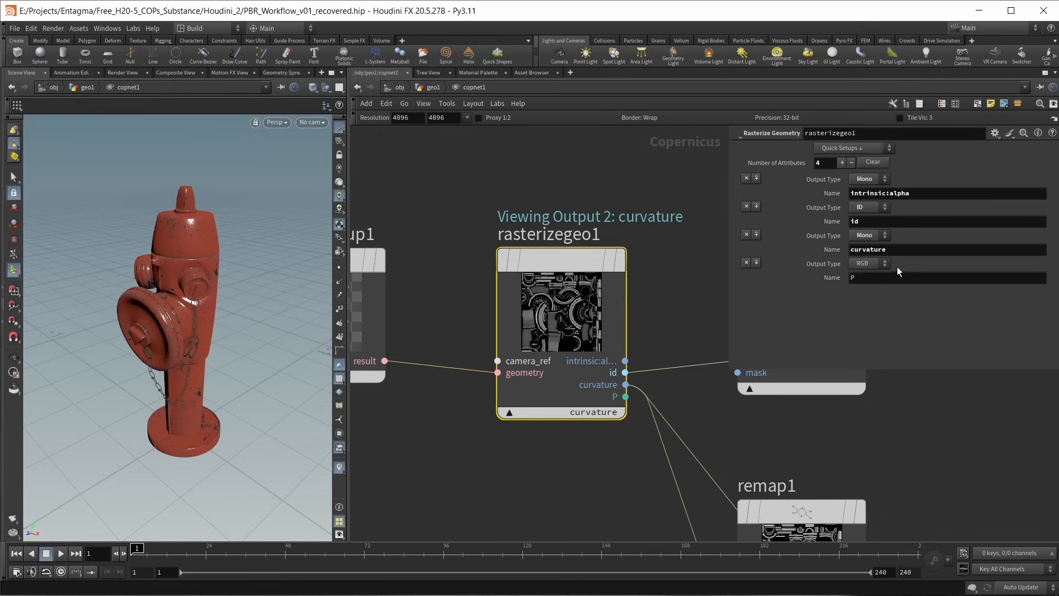
click(854, 277)
text(P)
key(BackSpace)
text(mask)
key(Return)
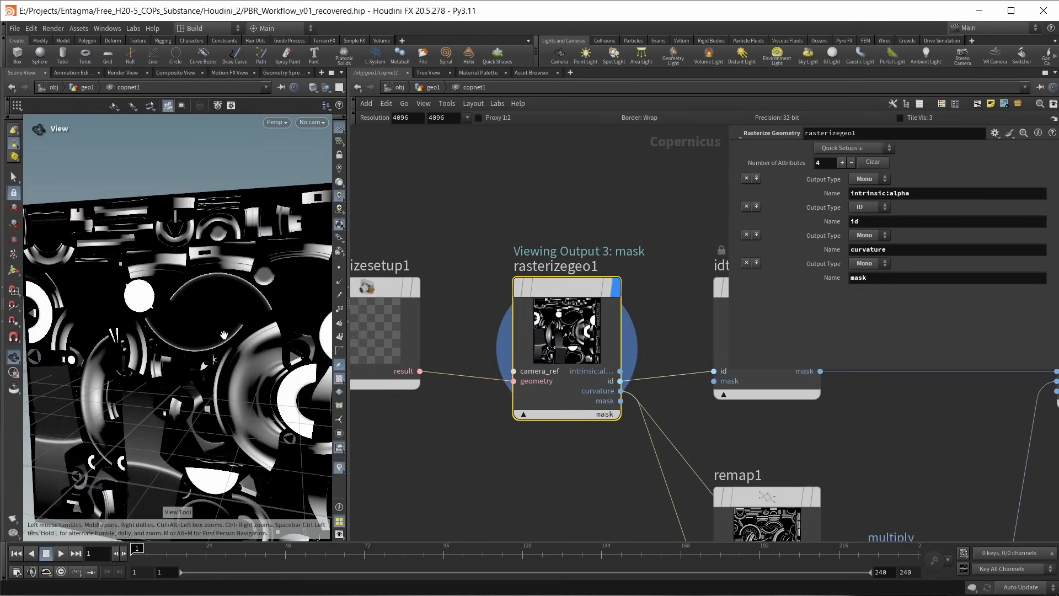
key(h)
Step: Add a Remap node fed by rasterizegeo1's mask output below fractalnoise1, display it, and save the scene
key(Tab)
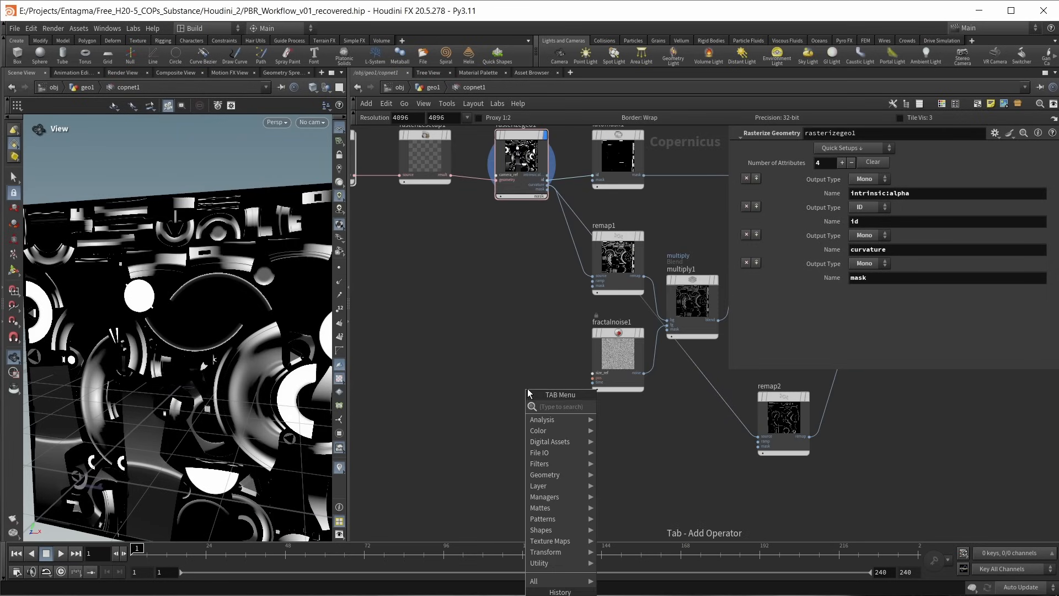
text(rem)
key(Return)
click(527, 388)
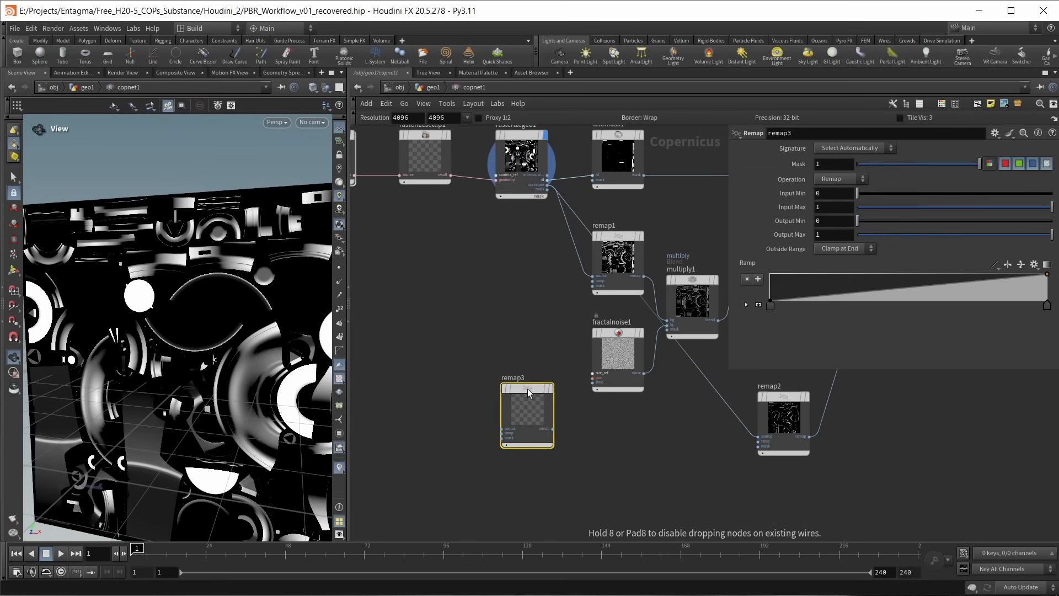
drag(528, 388, 616, 437)
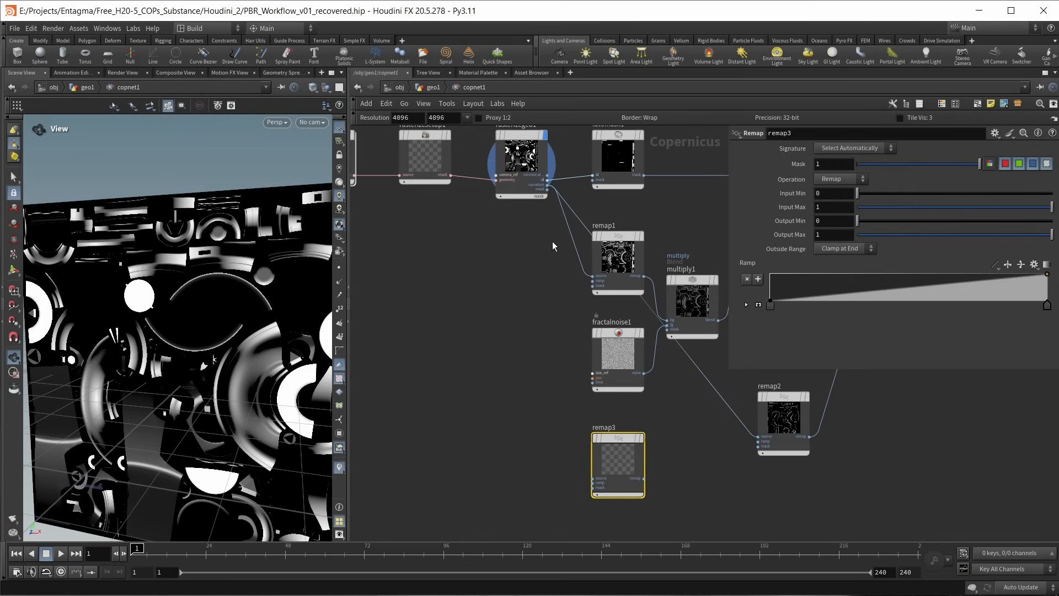
click(581, 476)
click(641, 438)
key(ctrl+s)
Step: Tighten remap3's ramp by moving its black and white points inward, and place the node below remap2
drag(770, 305, 824, 306)
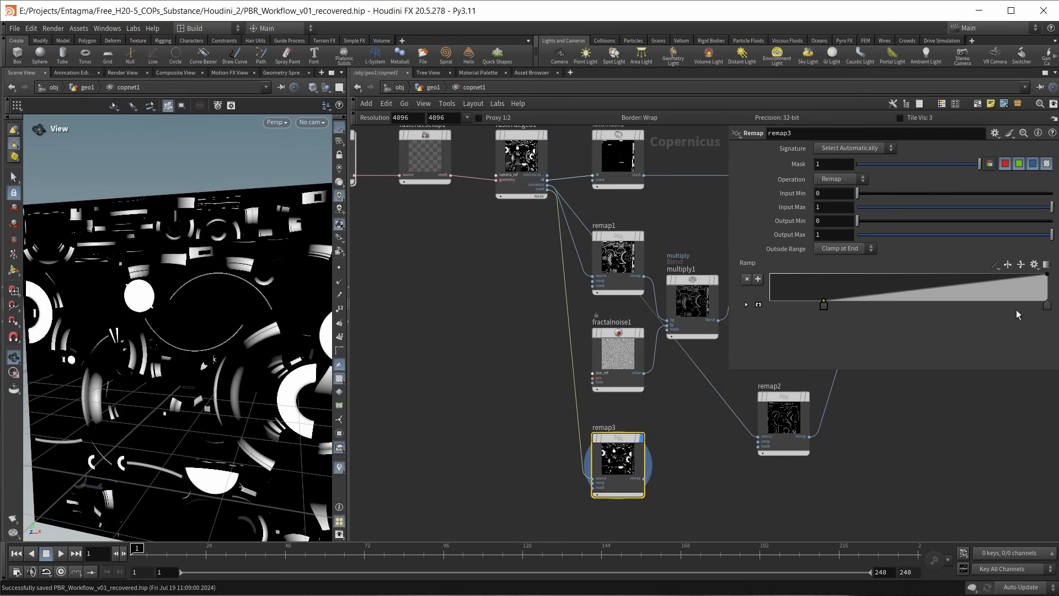
drag(1046, 305, 941, 307)
key(l)
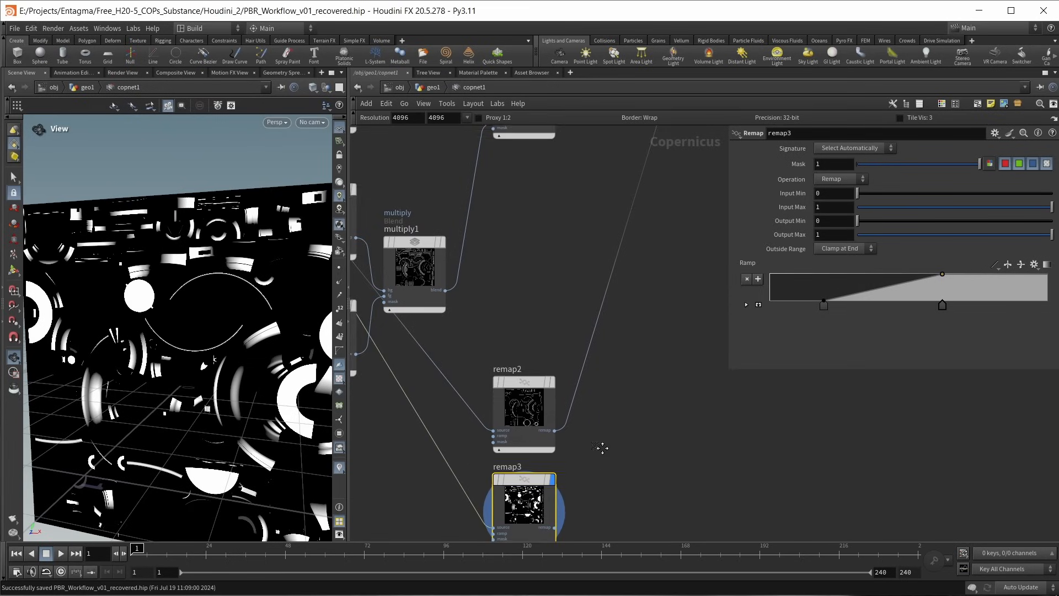
Step: Add an Add blend node that combines the outputs of remap2 and remap3, and display it
key(Tab)
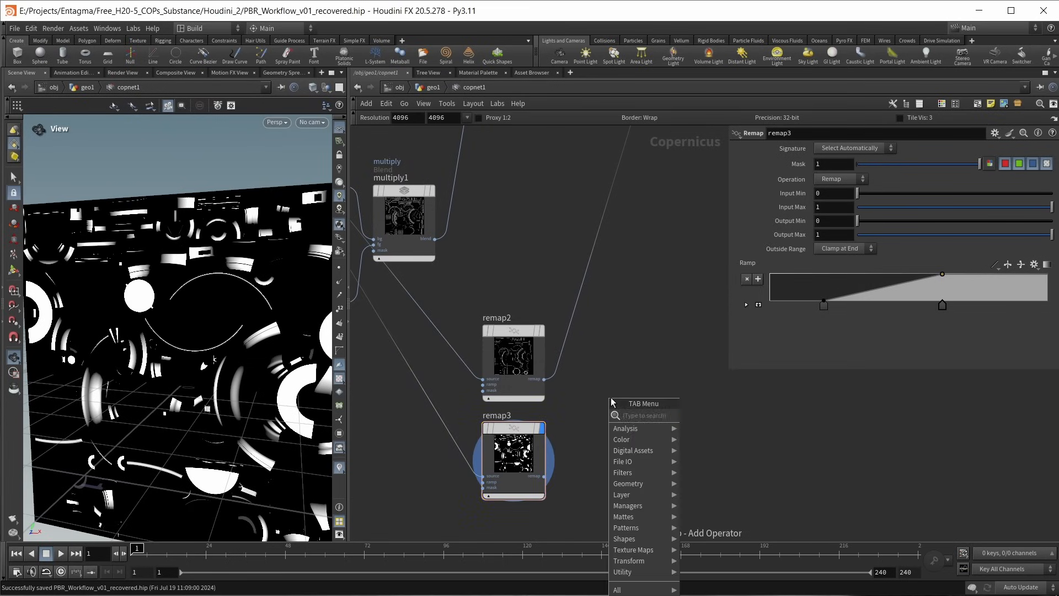
text(add)
key(Return)
click(610, 398)
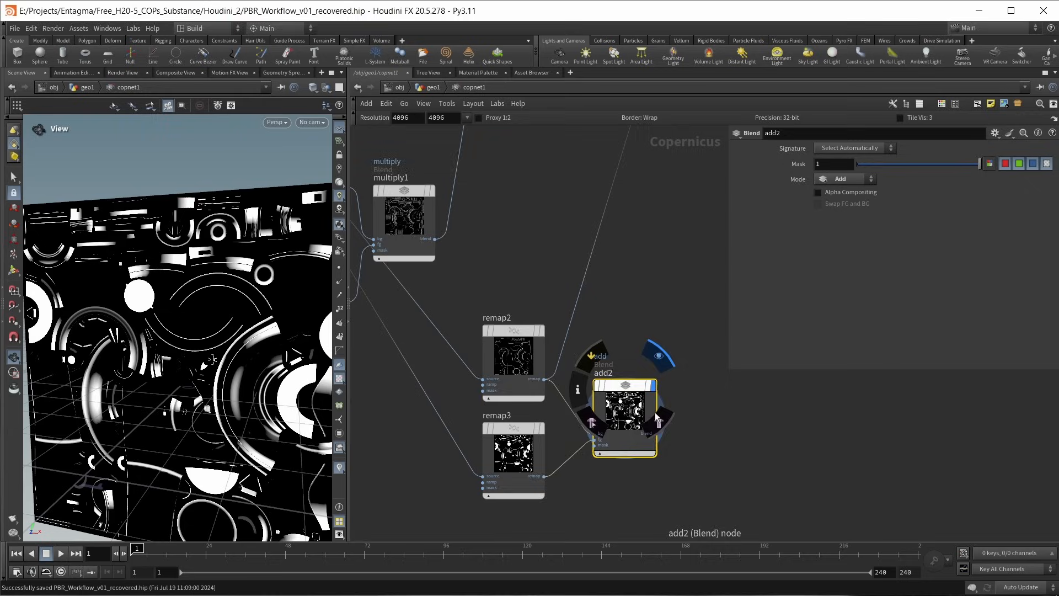
Step: Connect add2's output to pbr_layer3's Mask input in place of remap2
scroll(656, 410, down, 3)
middle_drag(679, 360, 618, 413)
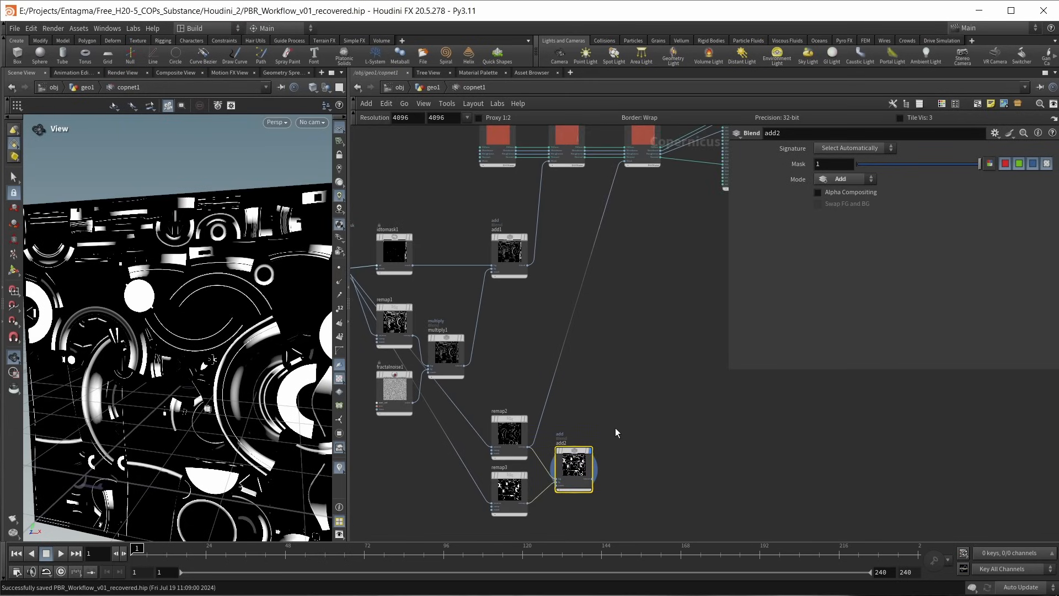
click(592, 479)
click(626, 164)
Step: Display previewmaterial1 and inspect the mud on the hydrant from several angles
middle_drag(662, 228, 546, 443)
scroll(612, 300, up, 3)
click(654, 295)
drag(158, 310, 206, 367)
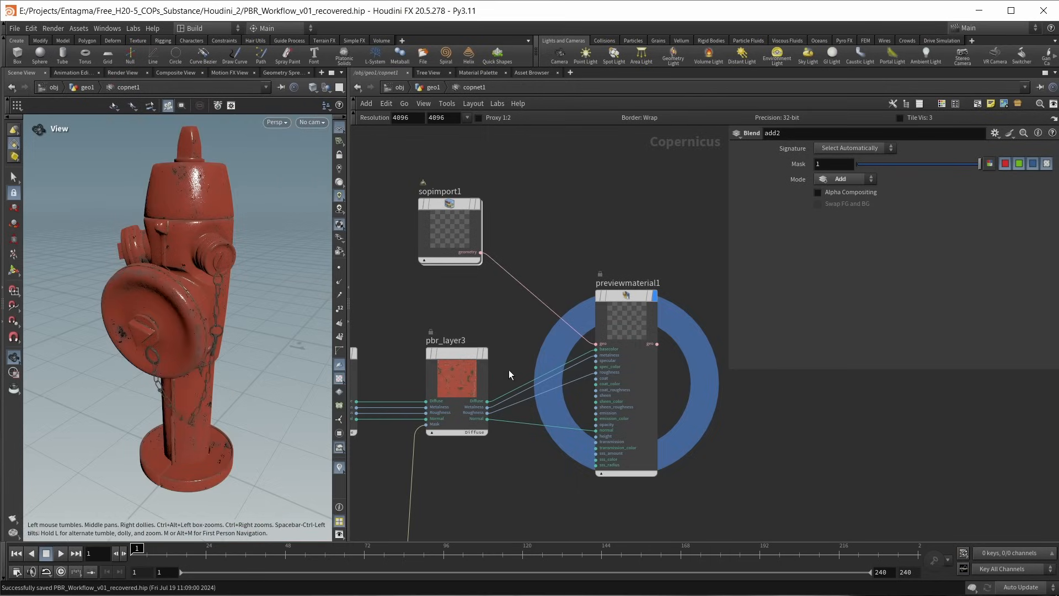
drag(143, 241, 131, 255)
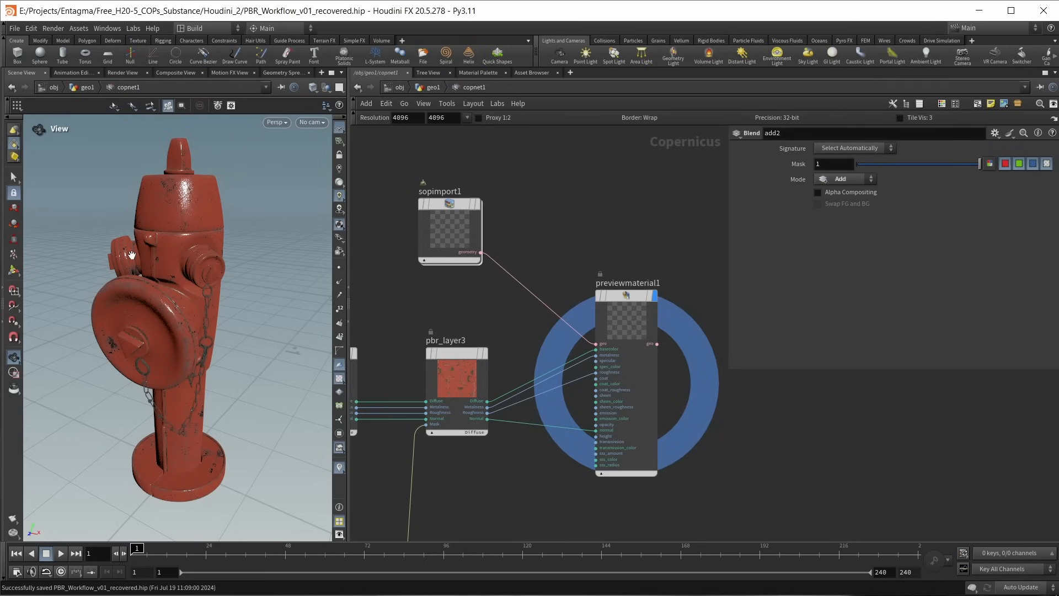
Step: In the geo1 network, add a Texture Mask Paint node, connect maskbyfeature1 to its first input, and display it
click(433, 87)
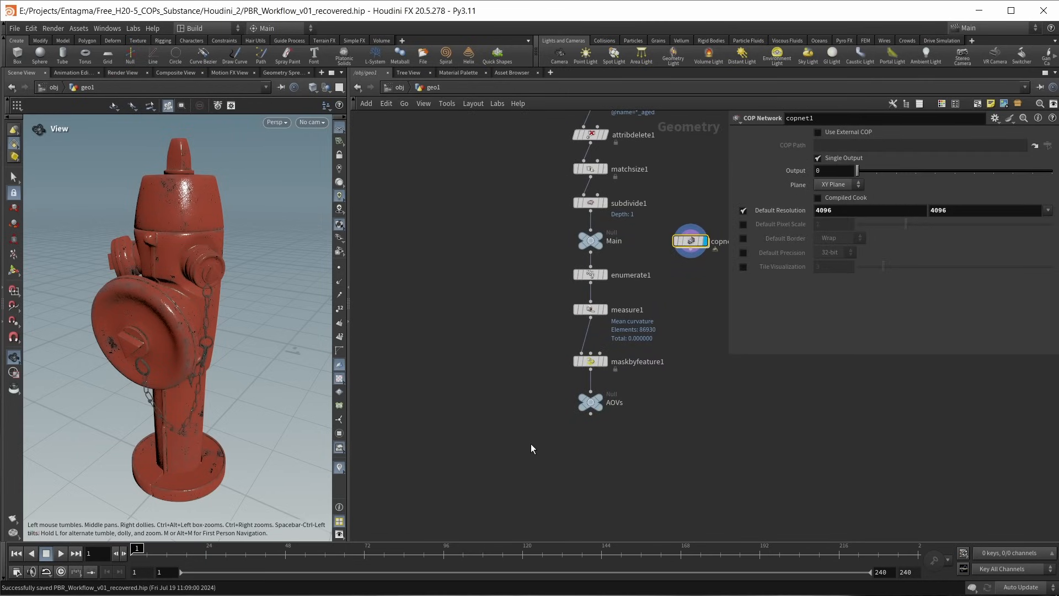
drag(461, 401, 657, 438)
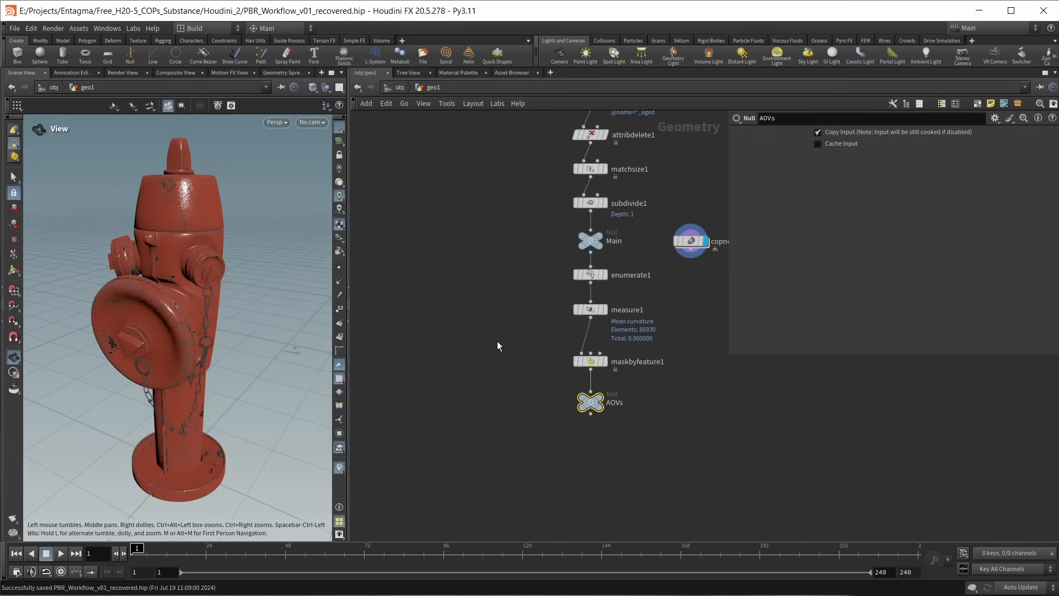
click(581, 363)
key(Tab)
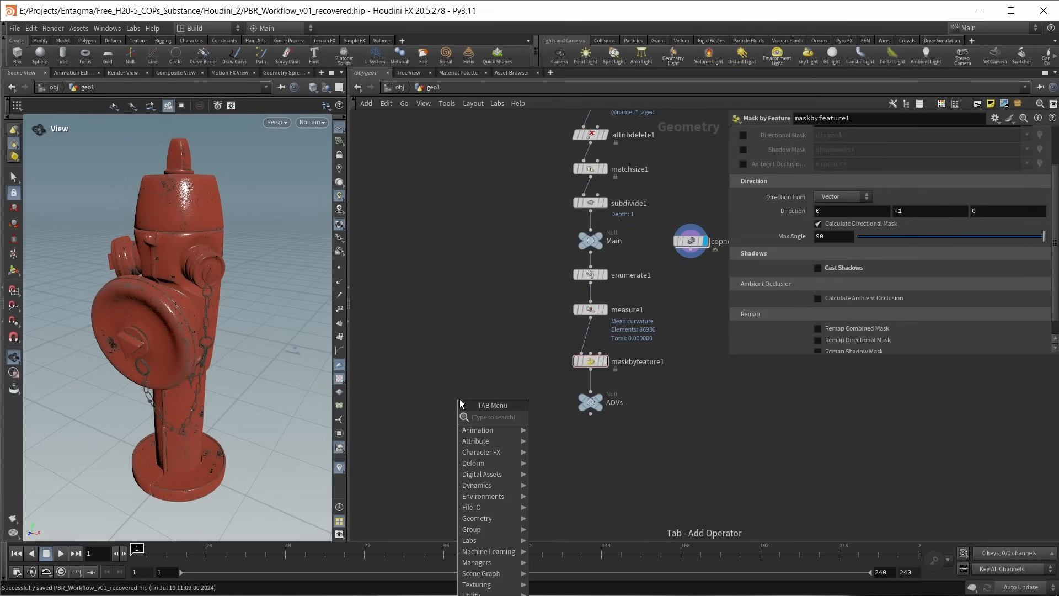
text(text)
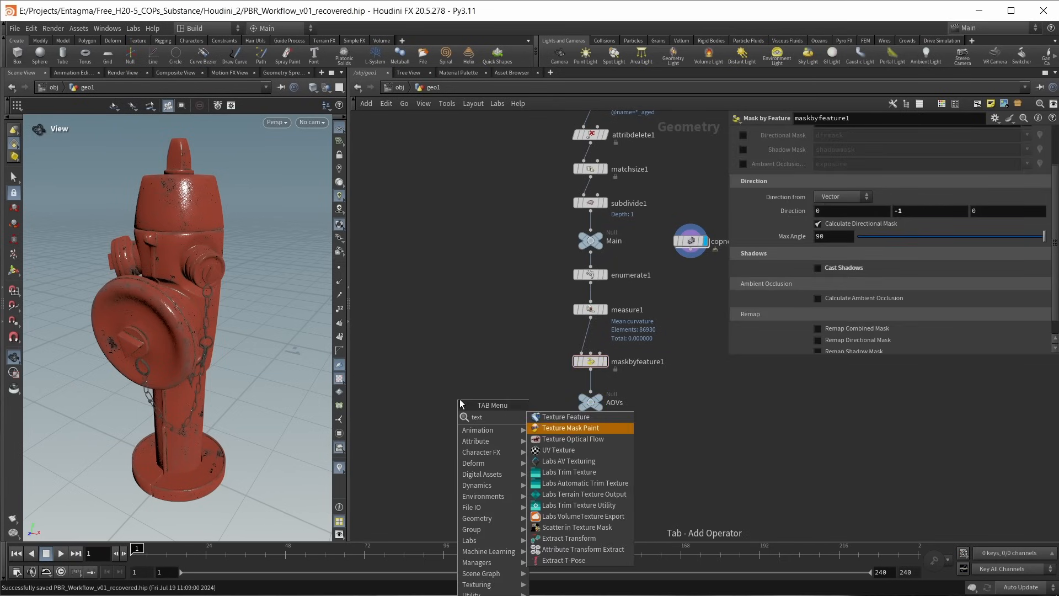
key(Return)
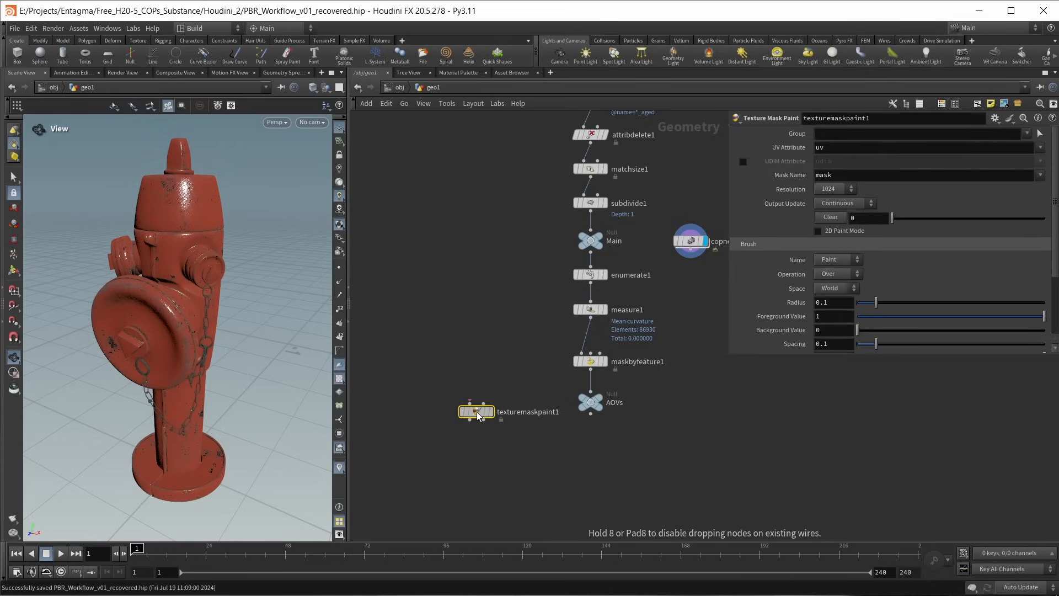
click(475, 407)
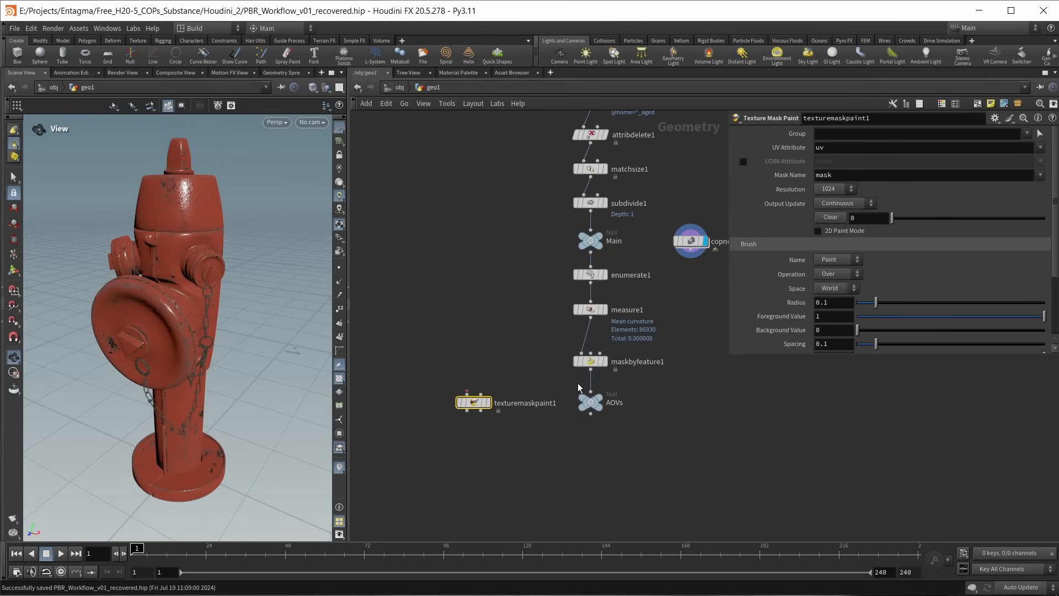
click(591, 368)
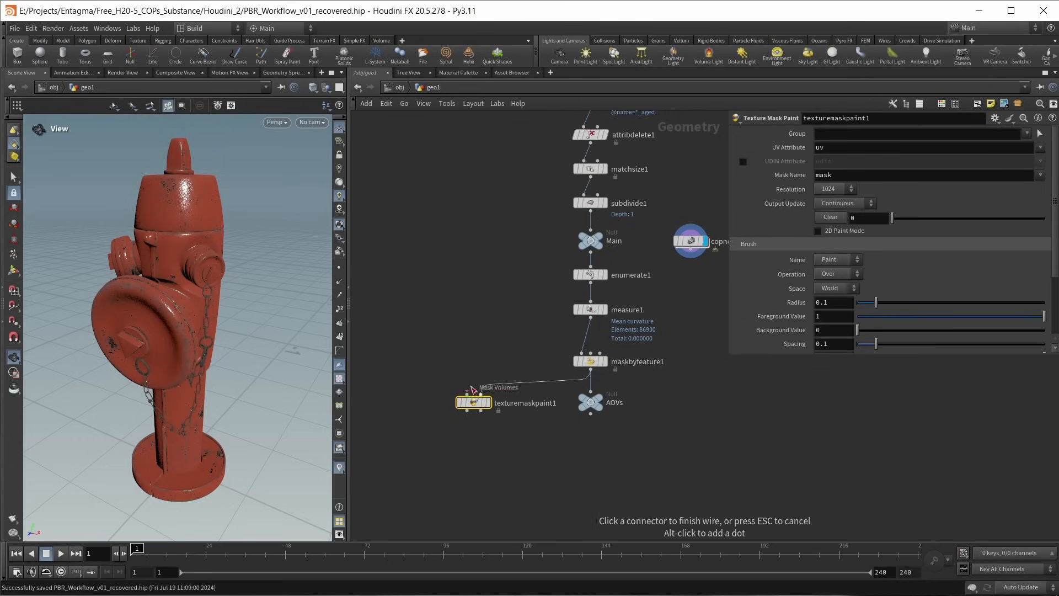
click(466, 394)
click(488, 402)
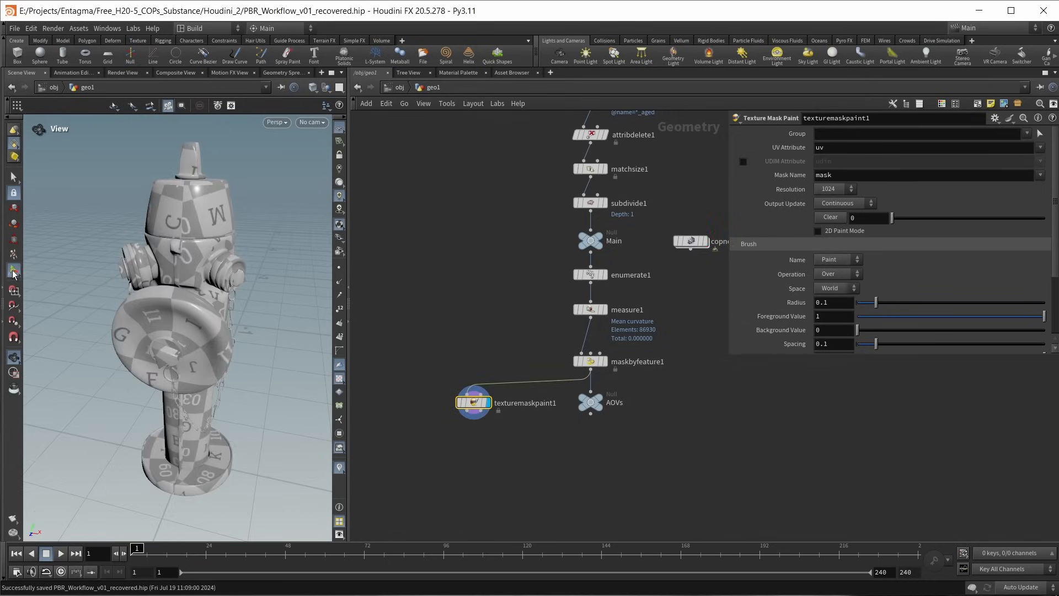
Step: Activate the Texture Mask Paint tool and set texturemaskpaint1's mask resolution to 4096
key(Return)
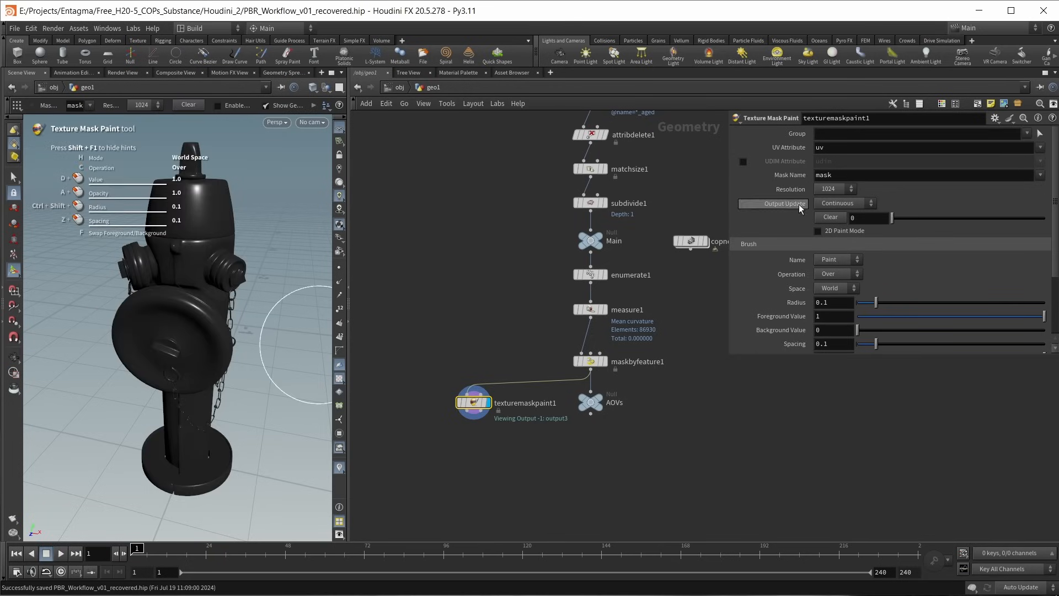
click(832, 191)
click(831, 242)
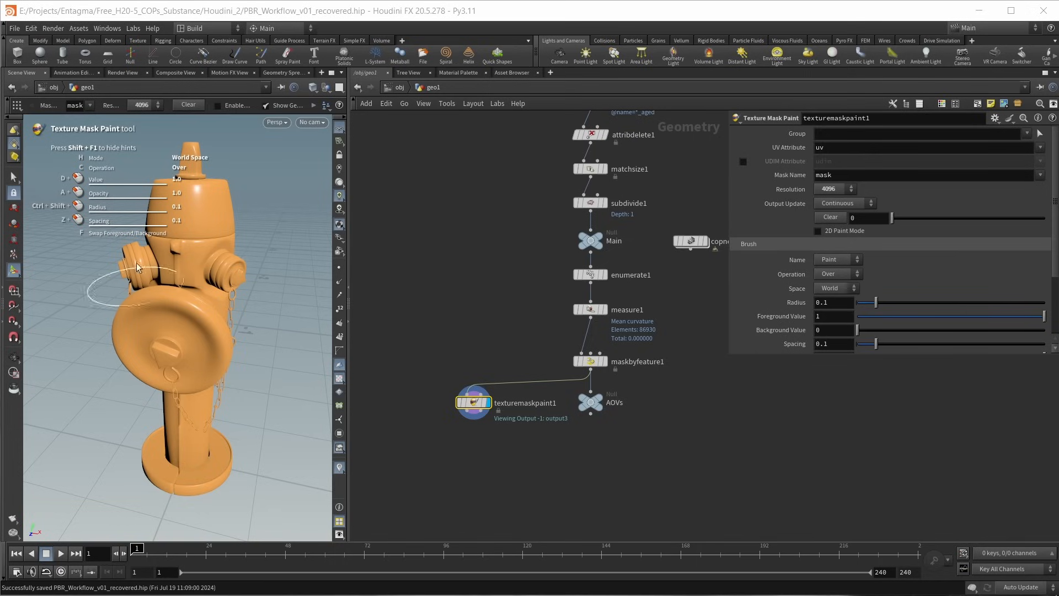
Step: Try a freehand paint stroke on the hydrant's dome with the brush radius reduced to about 0.01
key(Escape)
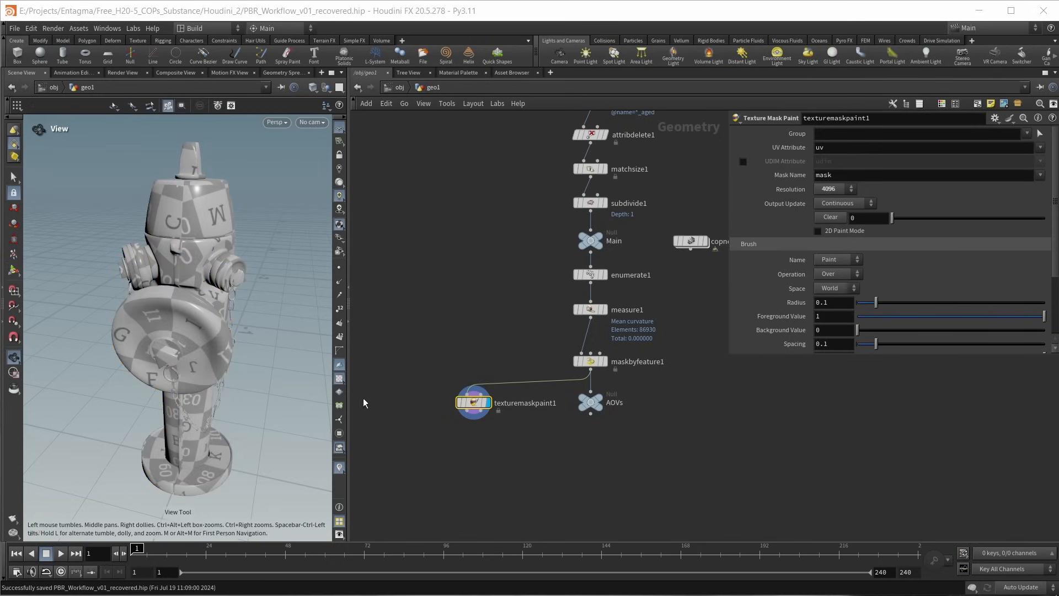
click(14, 271)
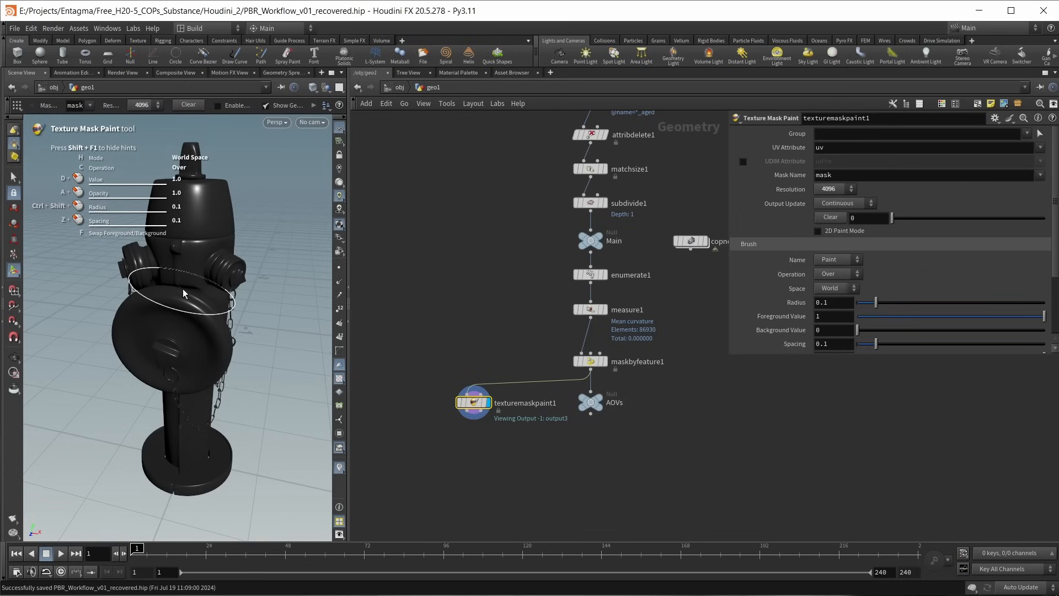
scroll(183, 289, up, 5)
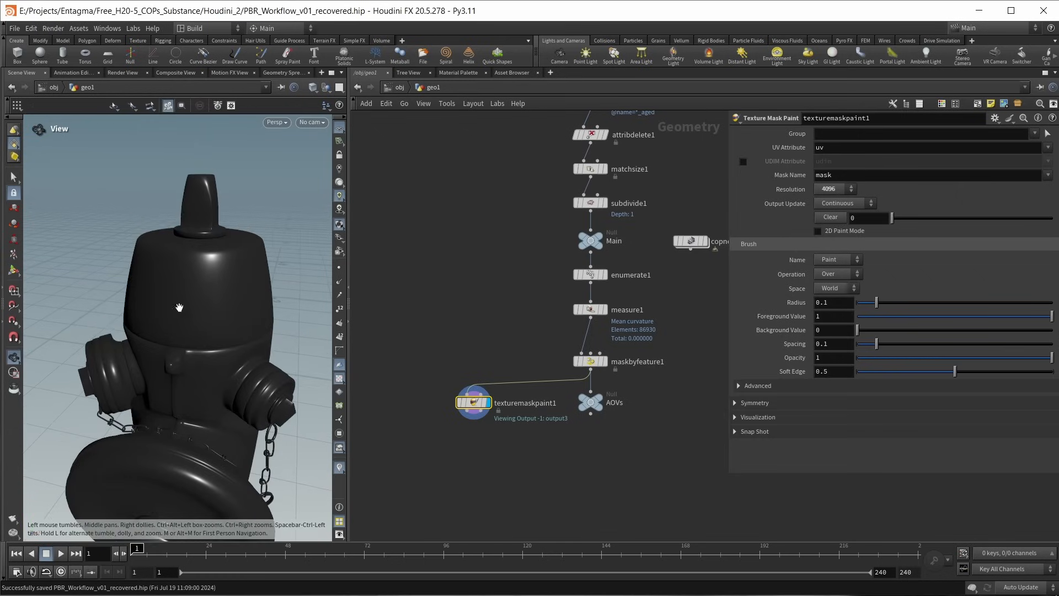
scroll(193, 293, down, 20)
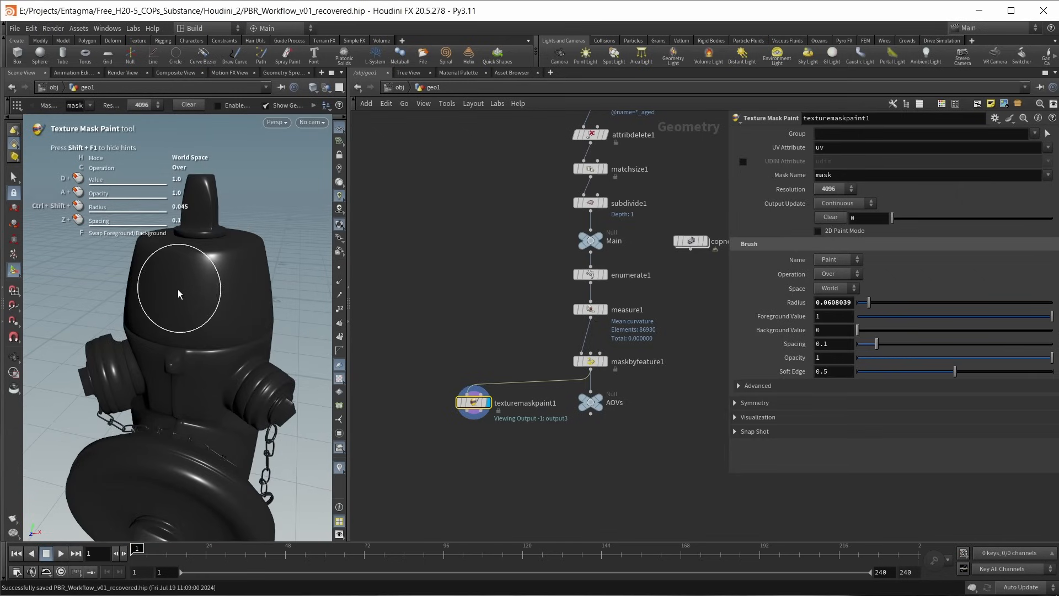
scroll(177, 288, down, 2)
mouse_move(170, 288)
mouse_down()
mouse_move(169, 299)
mouse_move(231, 298)
mouse_move(239, 317)
mouse_up()
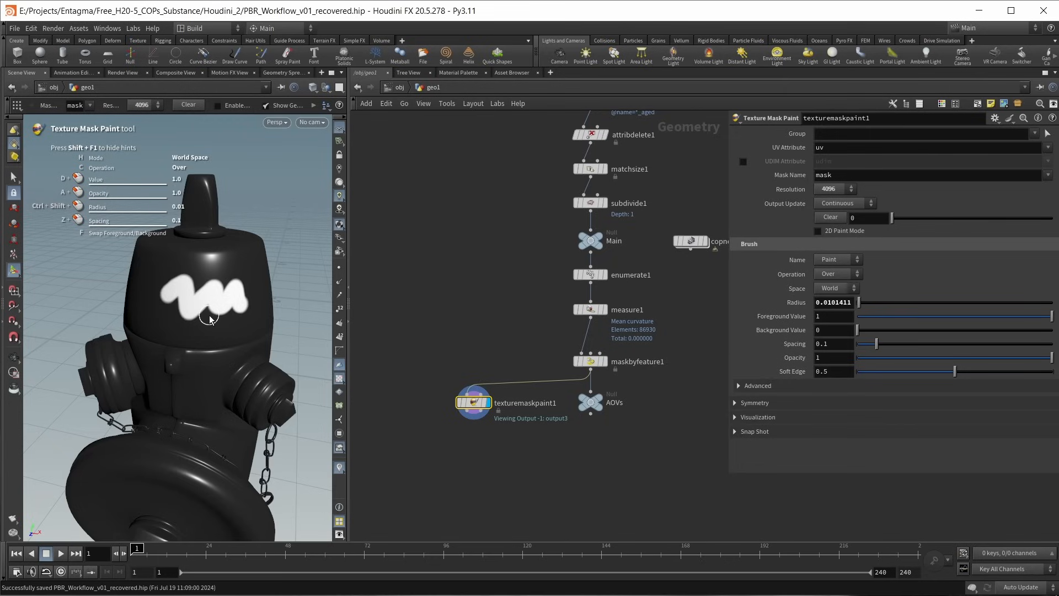
key(ctrl+z)
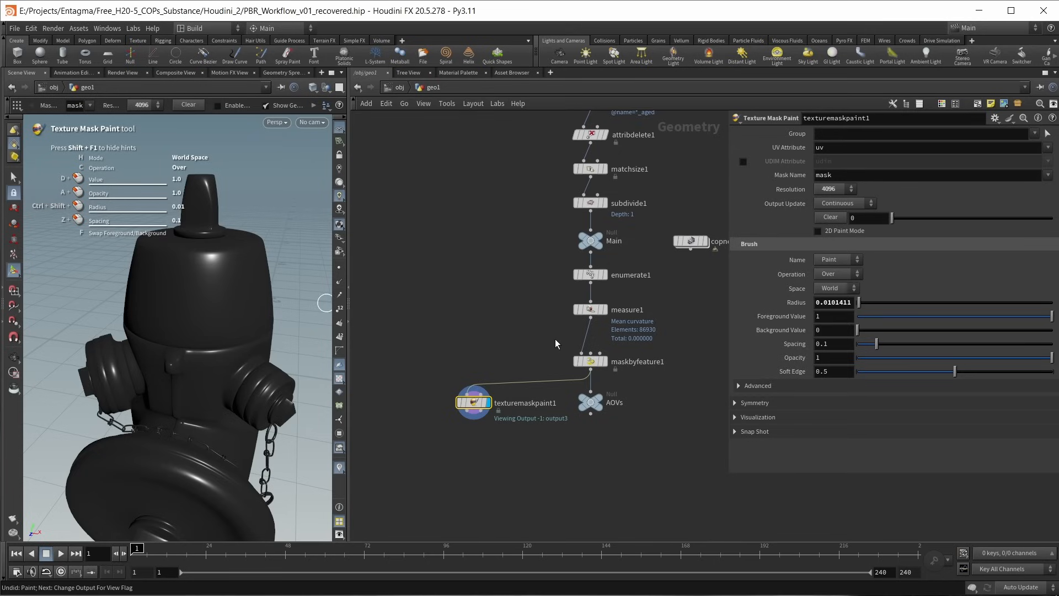
Step: Switch texturemaskpaint1's brush to Stamp and load $HIP/tex/Entagma_N_Stamp_512.png as its alpha image
click(834, 259)
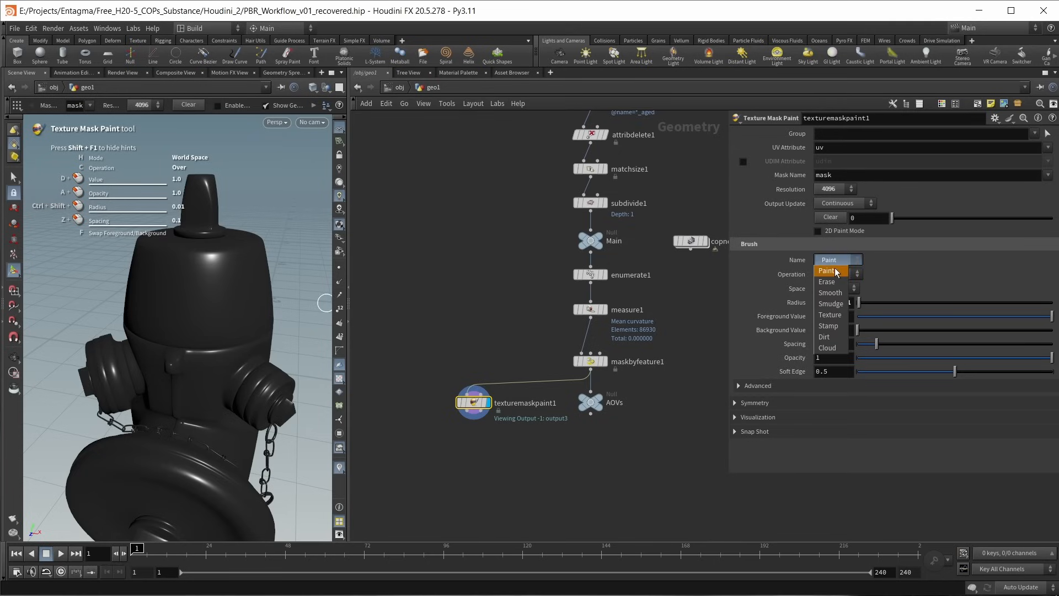
click(829, 326)
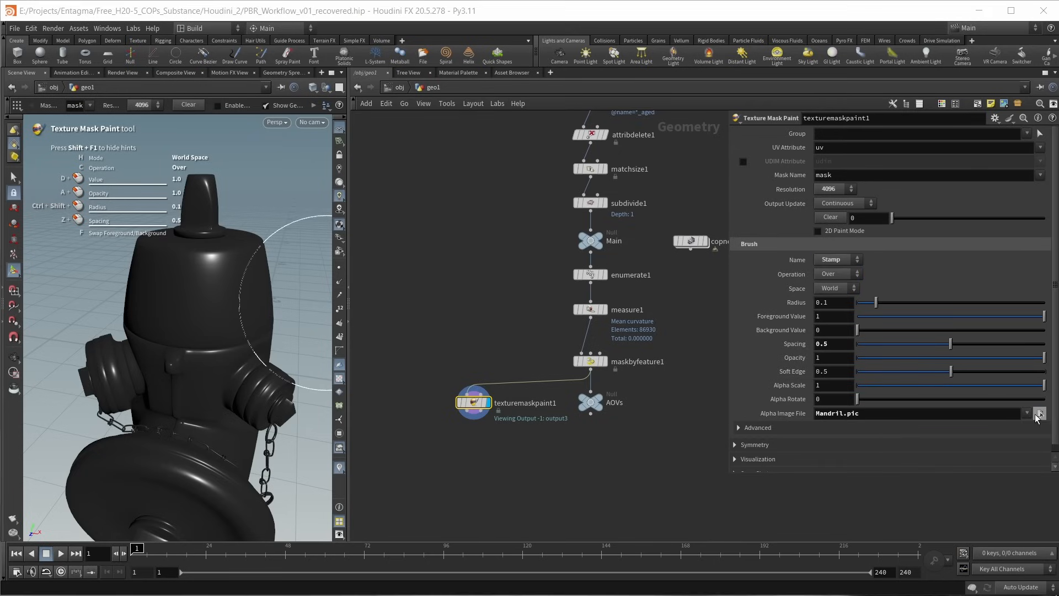
click(1039, 414)
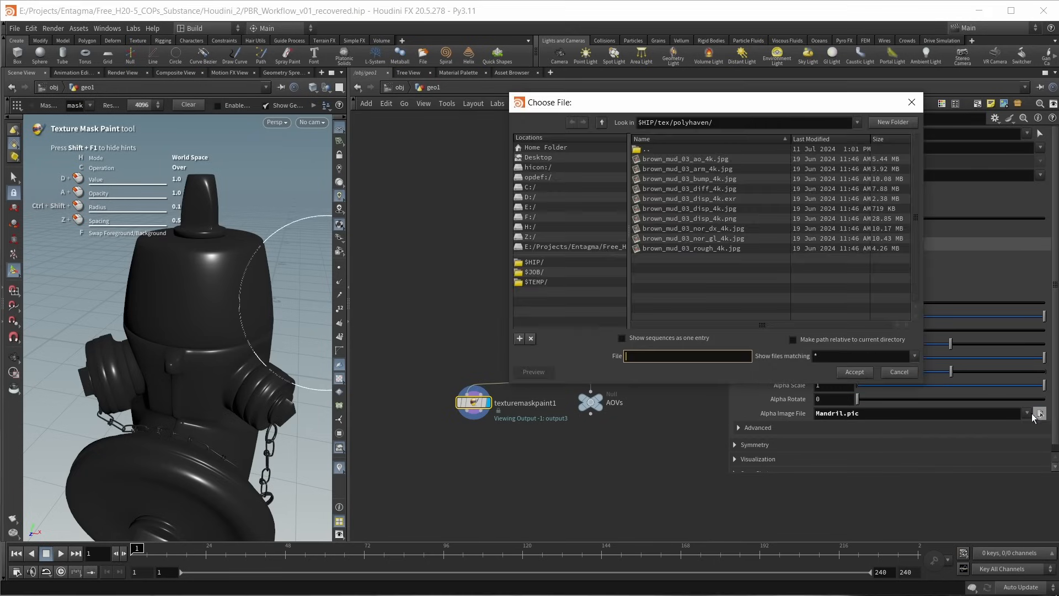
double_click(661, 149)
click(659, 179)
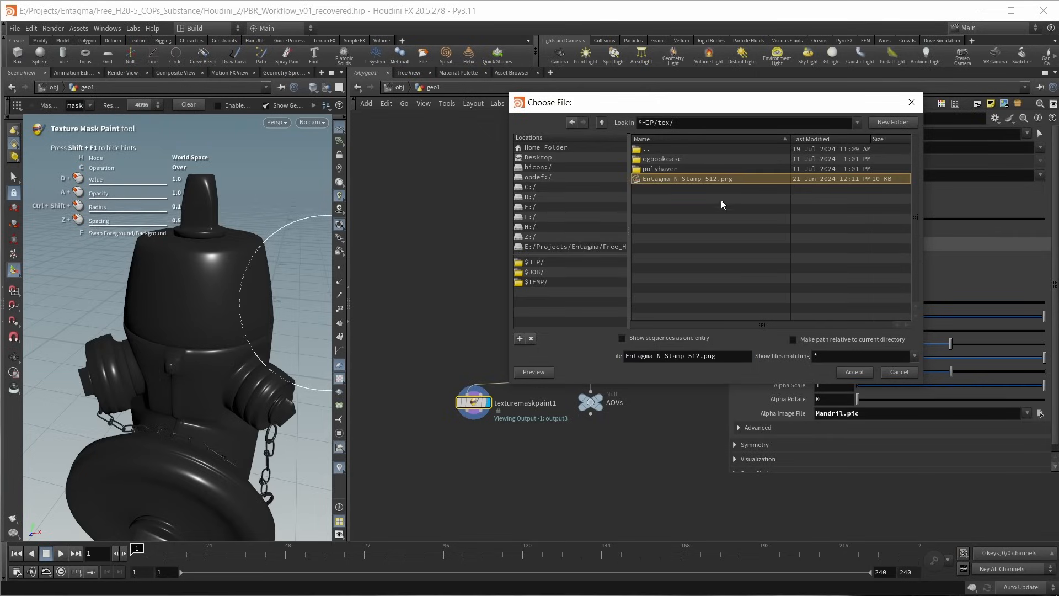
ctrl+scroll(703, 286, up, 3)
scroll(670, 281, down, 1)
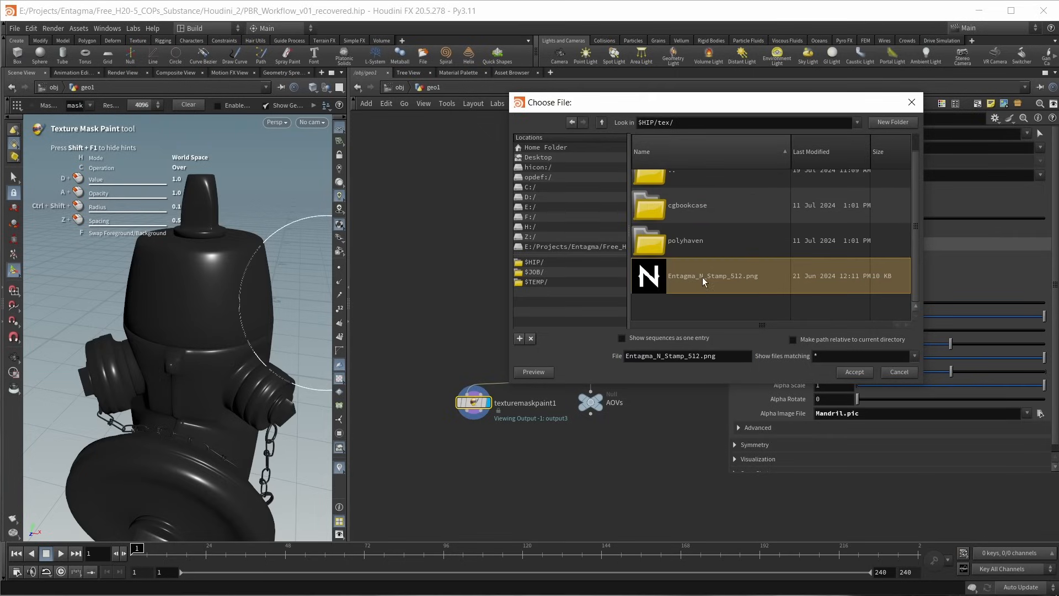
click(840, 374)
click(856, 371)
Step: Stamp the N logo on the front of the hydrant's dome with soft edge 0 and radius about 0.061
alt+drag(166, 309, 203, 290)
scroll(200, 289, up, 1)
scroll(200, 288, down, 6)
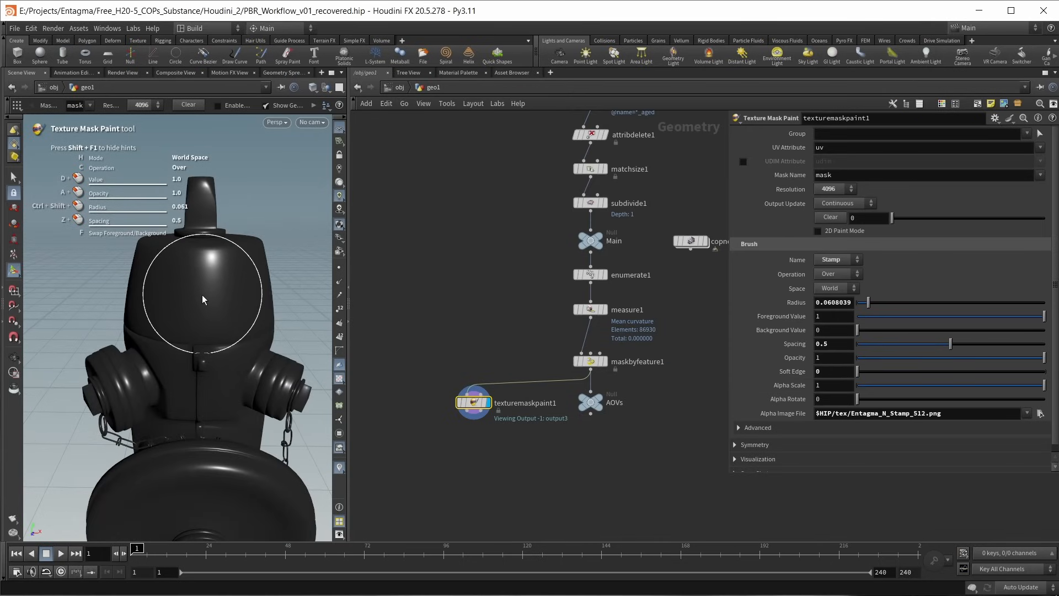
click(201, 294)
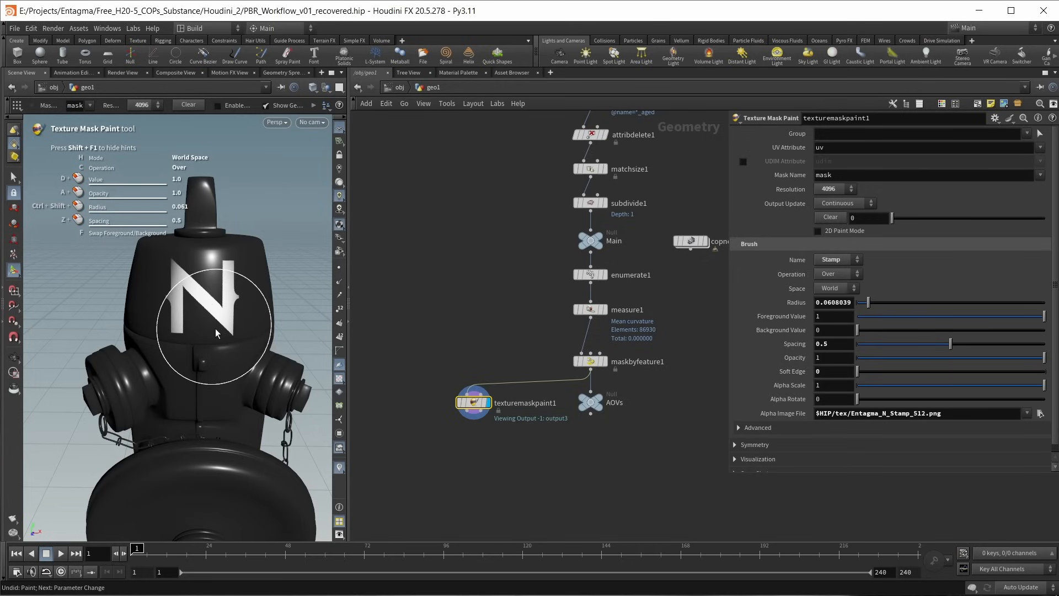
key(ctrl+z)
key(Escape)
key(Return)
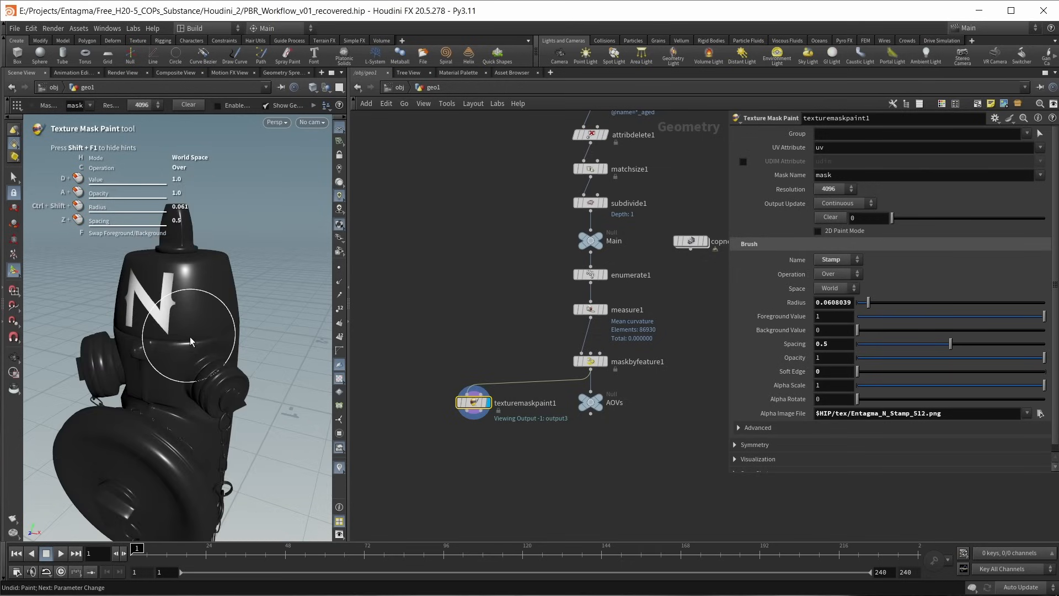
key(Escape)
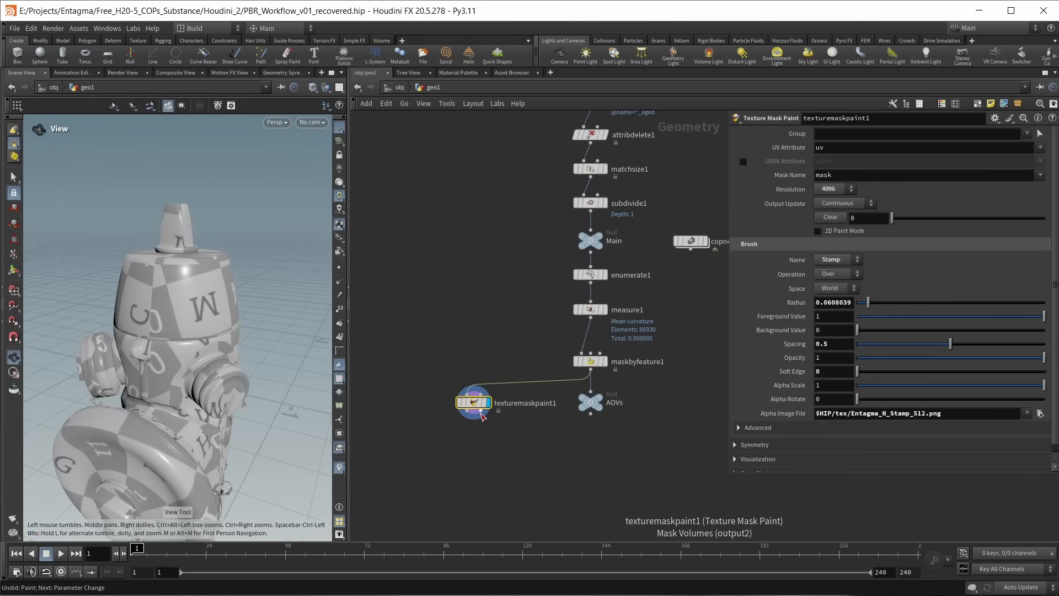
Step: Add a Null named Decals, connect it to texturemaskpaint1's Mask Volumes output, and display it
key(Tab)
text(null)
key(Return)
click(479, 442)
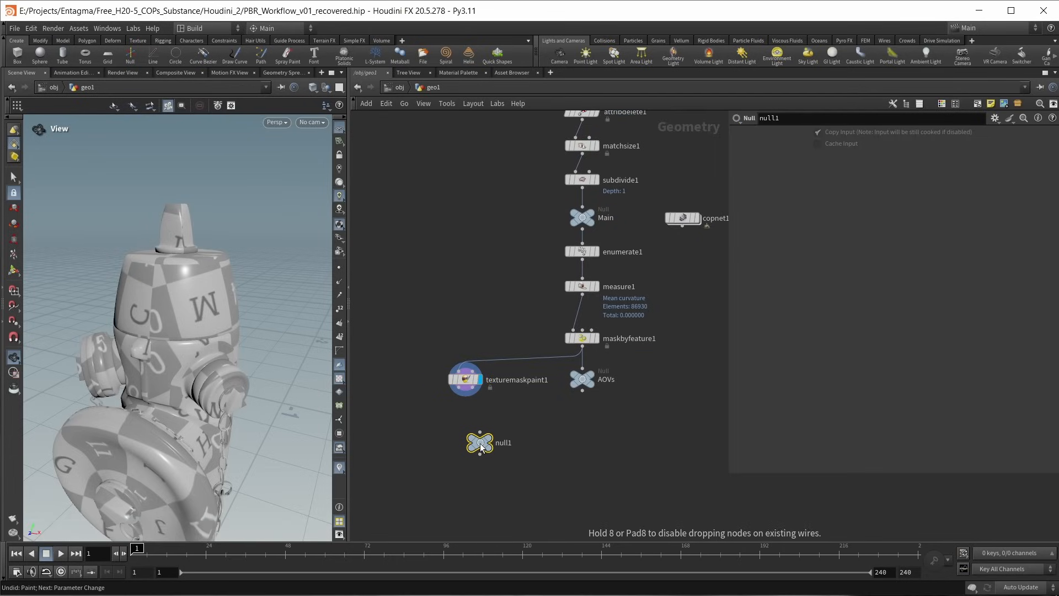
click(472, 389)
click(480, 433)
drag(481, 441, 466, 419)
double_click(491, 420)
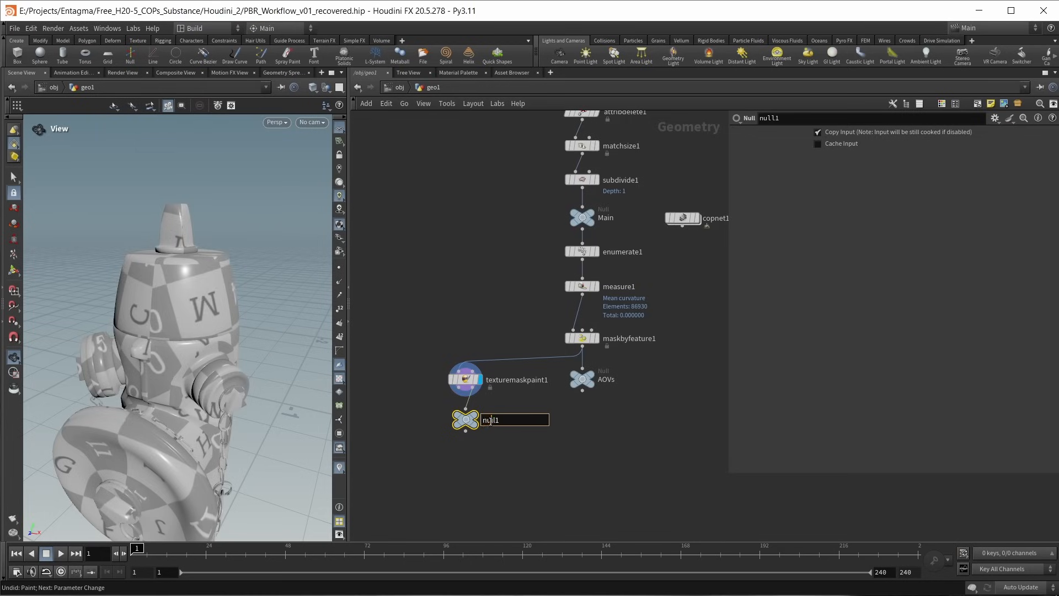
text(Decals)
key(Return)
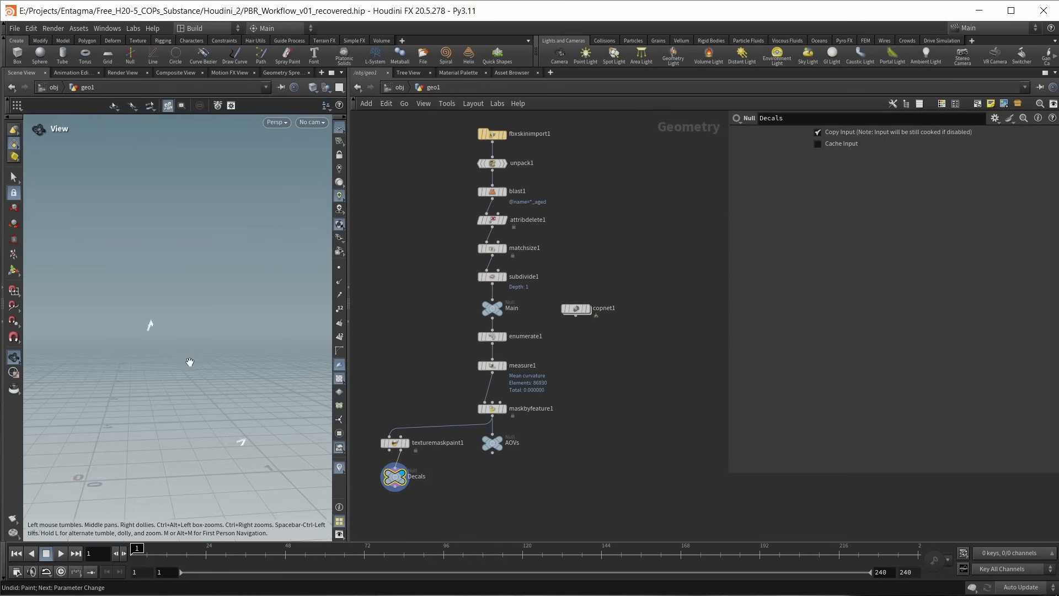
Step: In copnet1, add a SOP Import node below pbr_layer3, set its SOP path to /obj/geo1/Decals, and display it
double_click(577, 309)
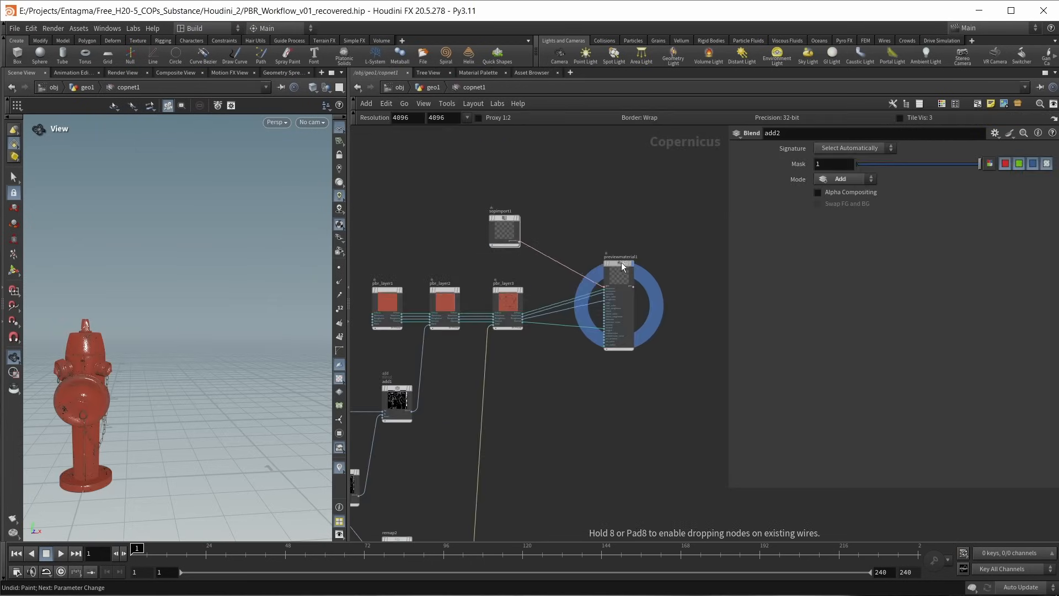
scroll(550, 389, up, 3)
middle_drag(551, 395, 485, 392)
key(Tab)
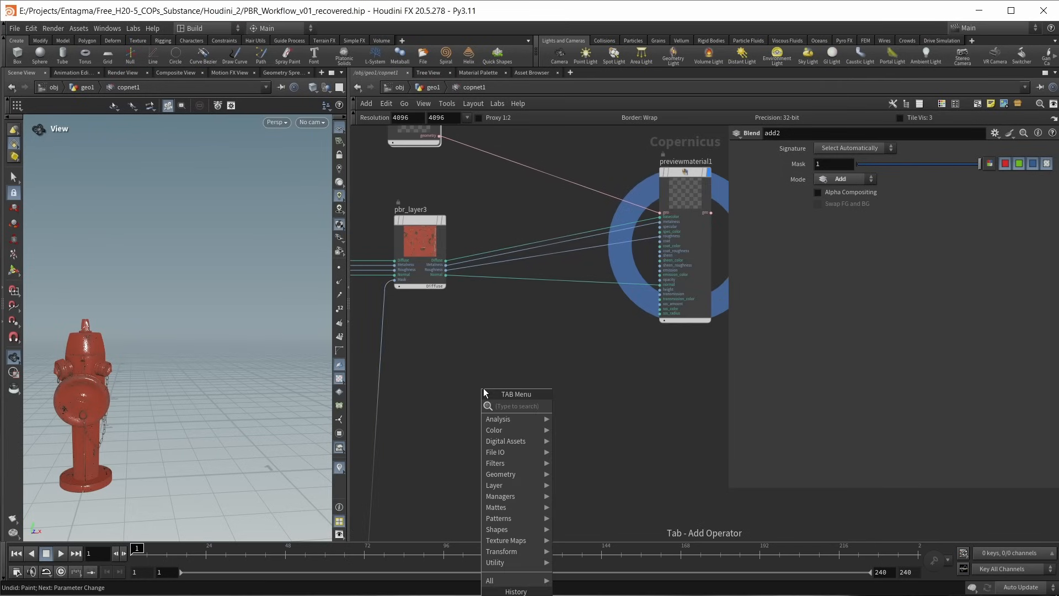
text(sop)
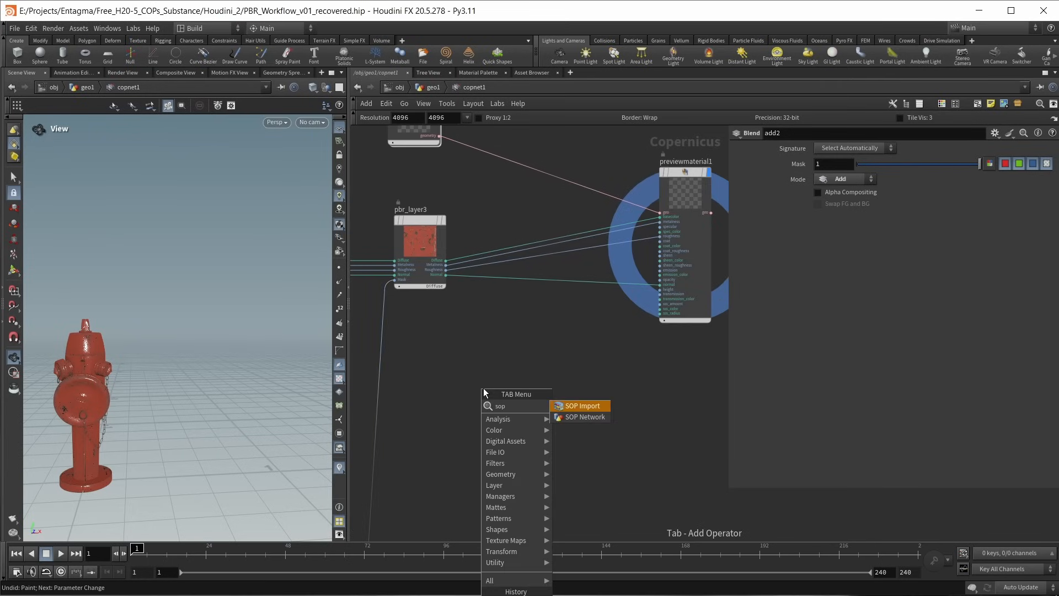
key(Return)
click(1034, 160)
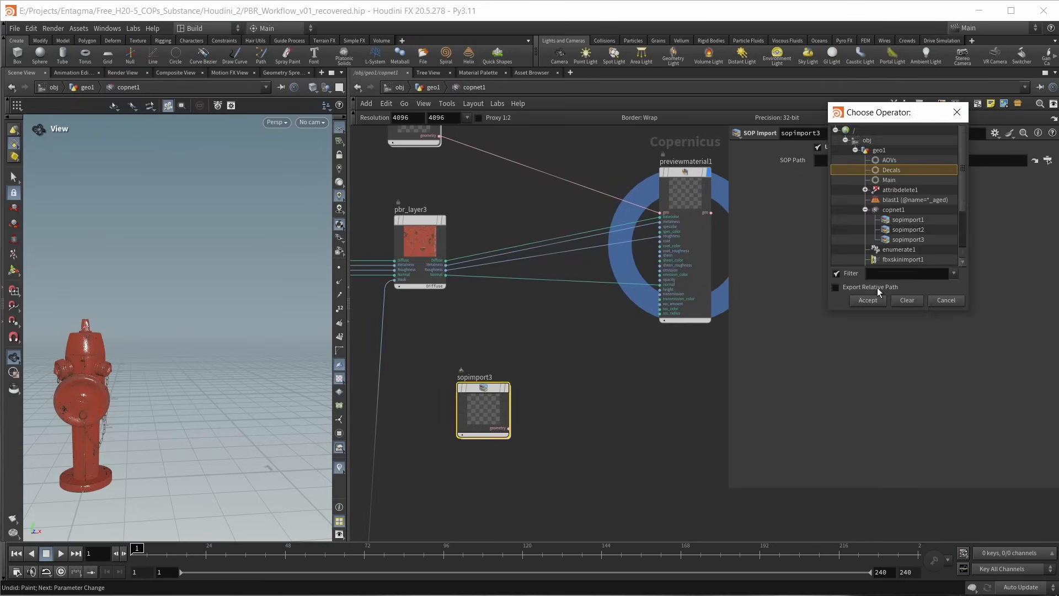
click(867, 301)
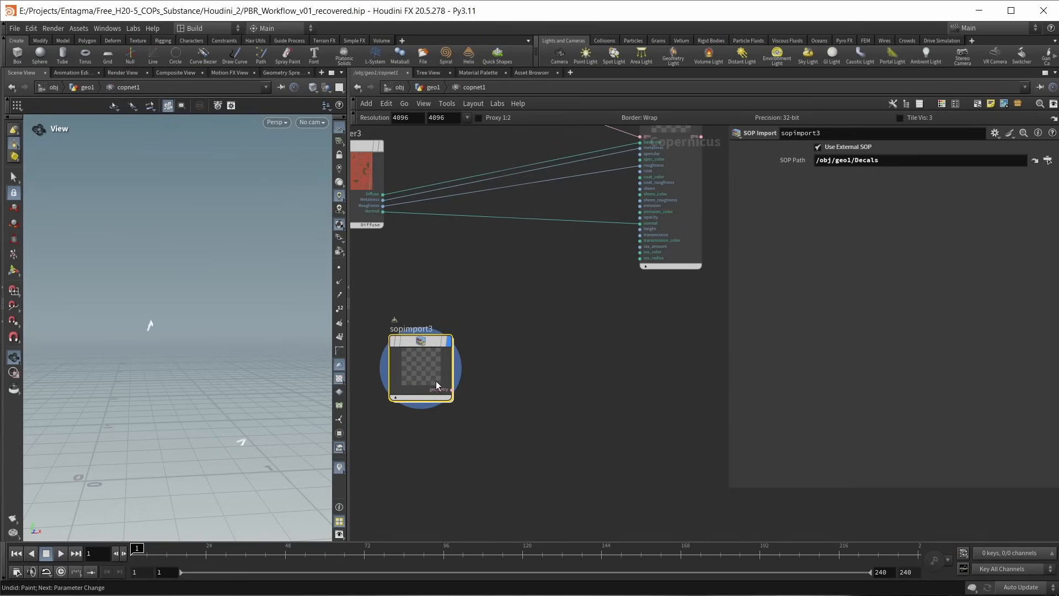
Step: Add a Geometry to Layer node, feed it from sopimport3's geometry output, and display the resulting layer
click(535, 379)
key(Tab)
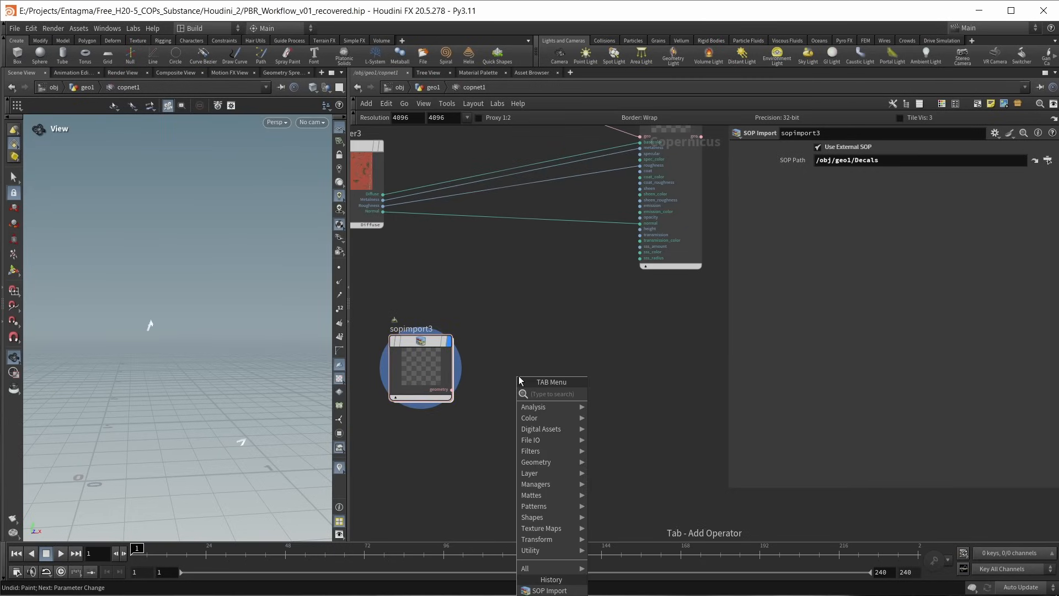
text(geo)
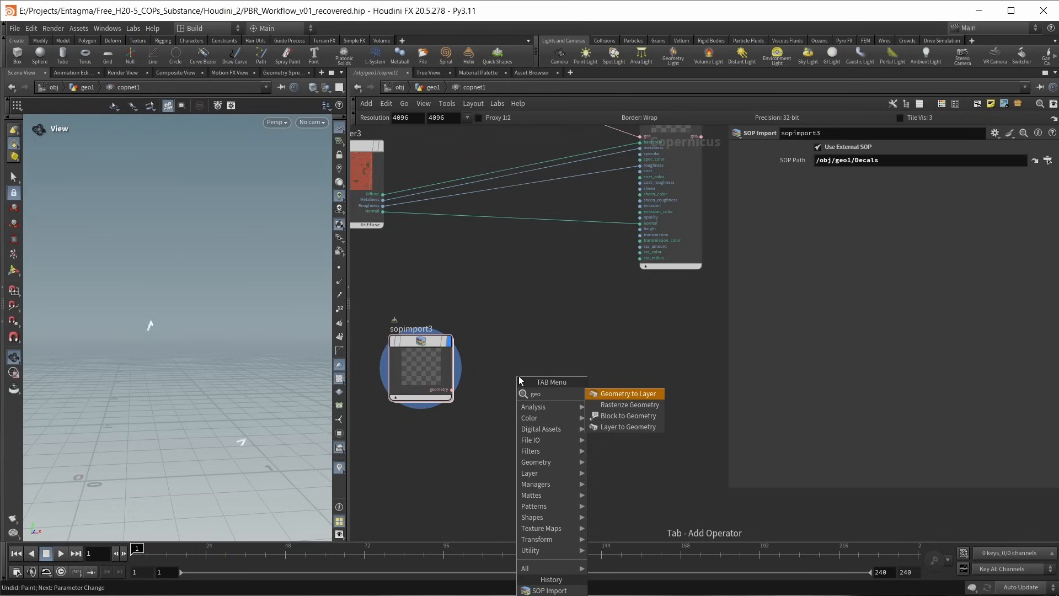
key(Return)
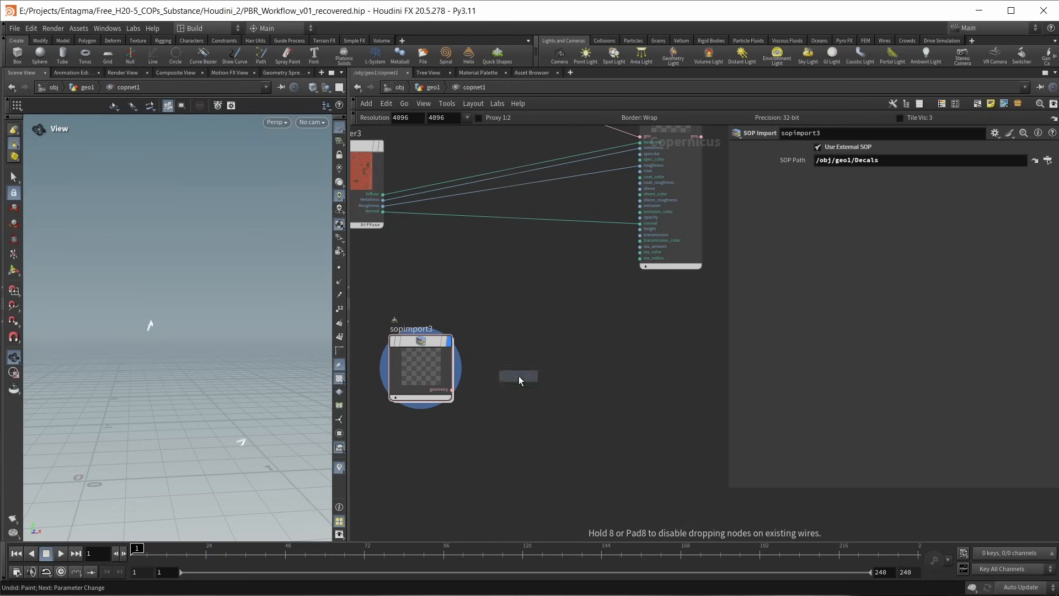
click(518, 376)
drag(518, 376, 540, 346)
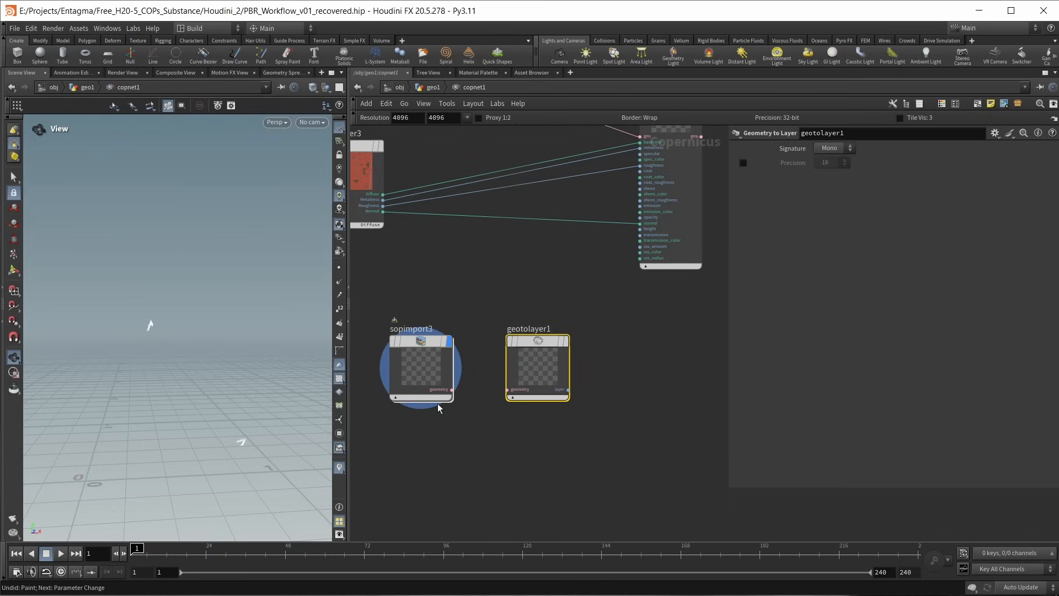
drag(451, 389, 507, 390)
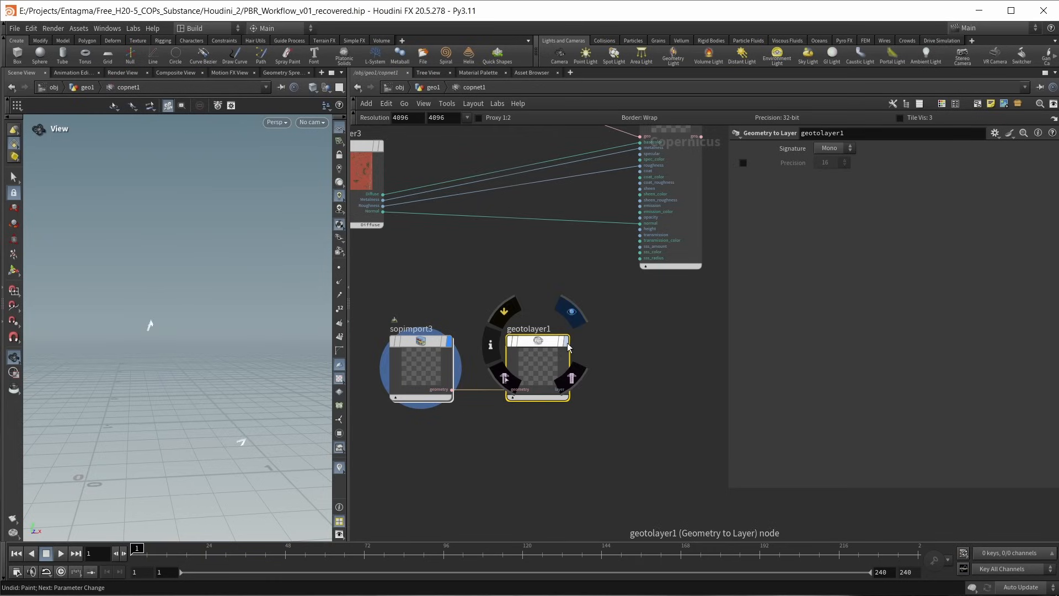
click(567, 309)
scroll(553, 351, down, 1)
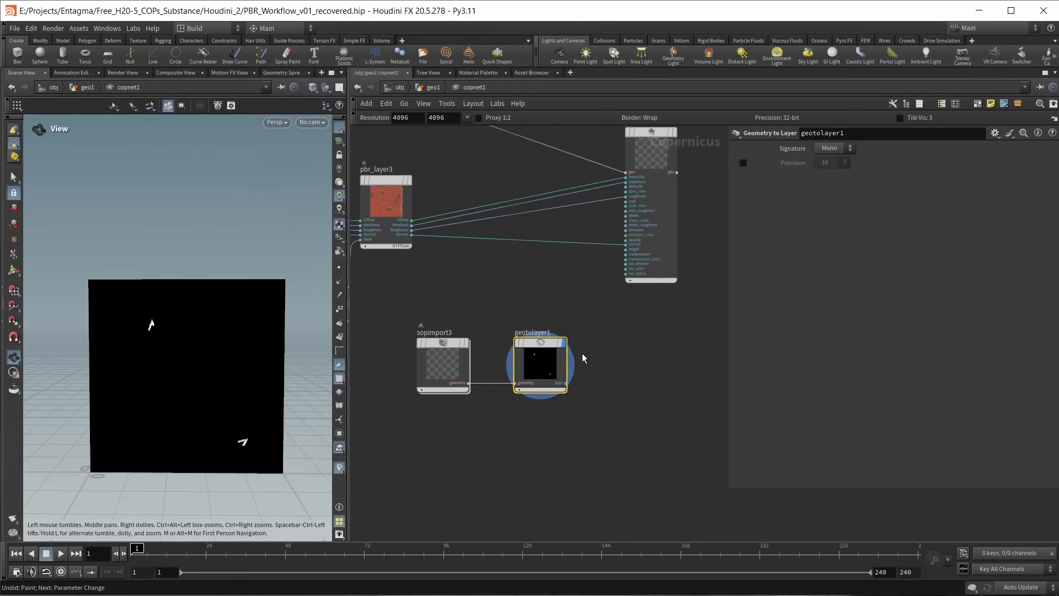
Step: Insert a Constant node on the diffuse wire between pbr_layer3 and previewmaterial1, and connect geotolayer1's layer output to its mask
middle_drag(581, 353, 604, 410)
scroll(458, 254, up, 2)
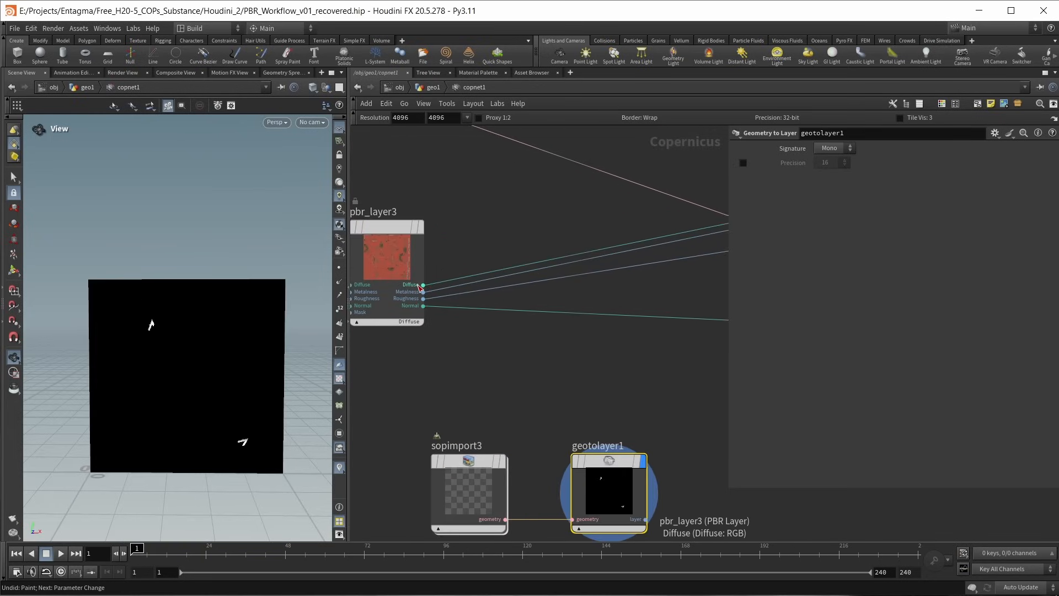
middle_drag(532, 221, 507, 258)
key(Tab)
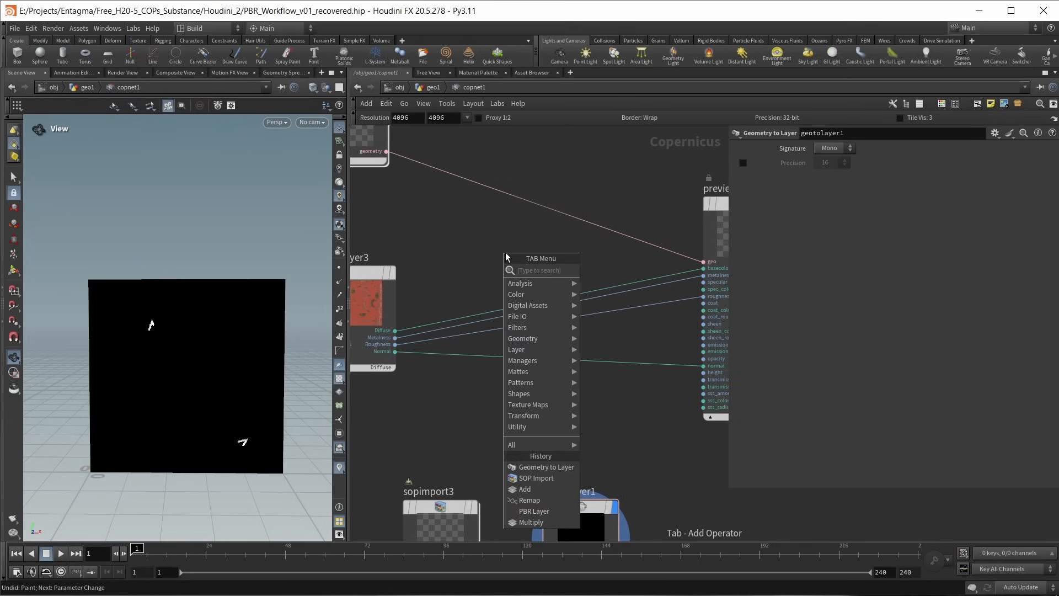
text(co)
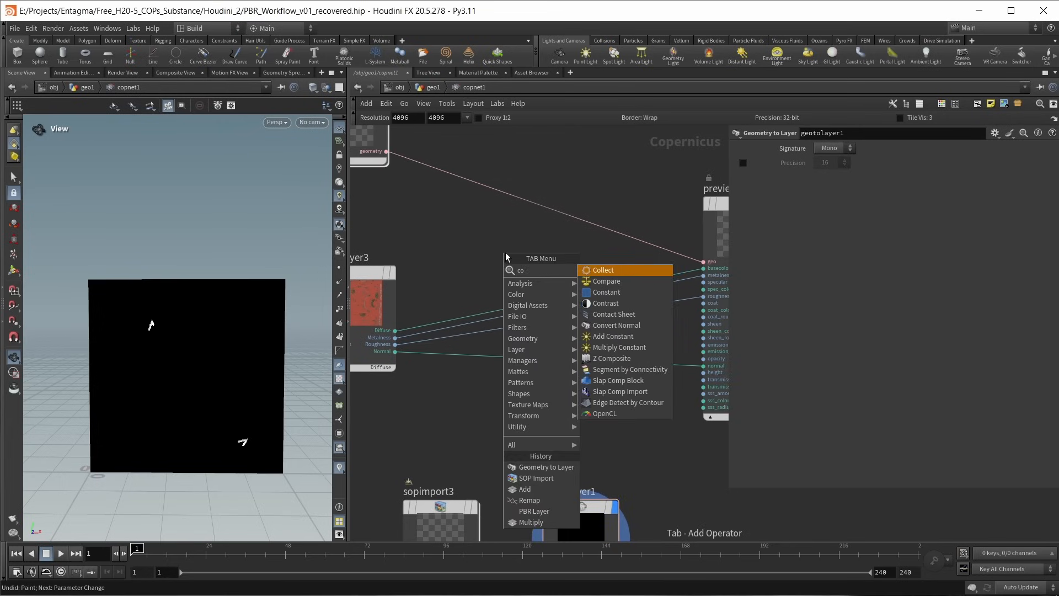
text(n)
key(Return)
click(501, 236)
drag(501, 236, 512, 237)
scroll(594, 301, down, 1)
drag(614, 522, 495, 300)
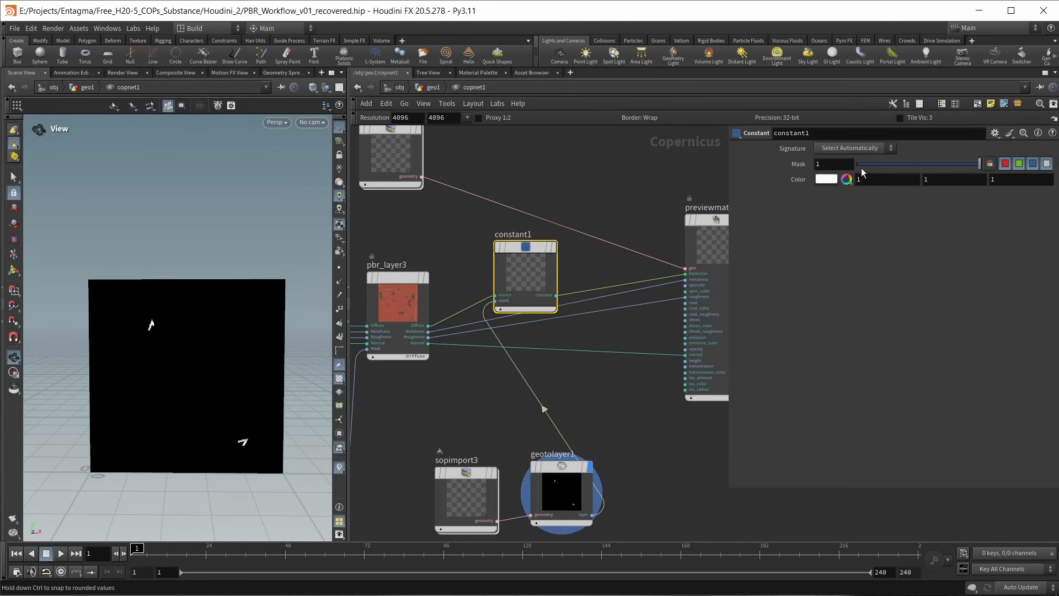
Step: Display previewmaterial1 and inspect the stamped decal on the front of the hydrant's dome
middle_drag(616, 408, 522, 435)
click(650, 246)
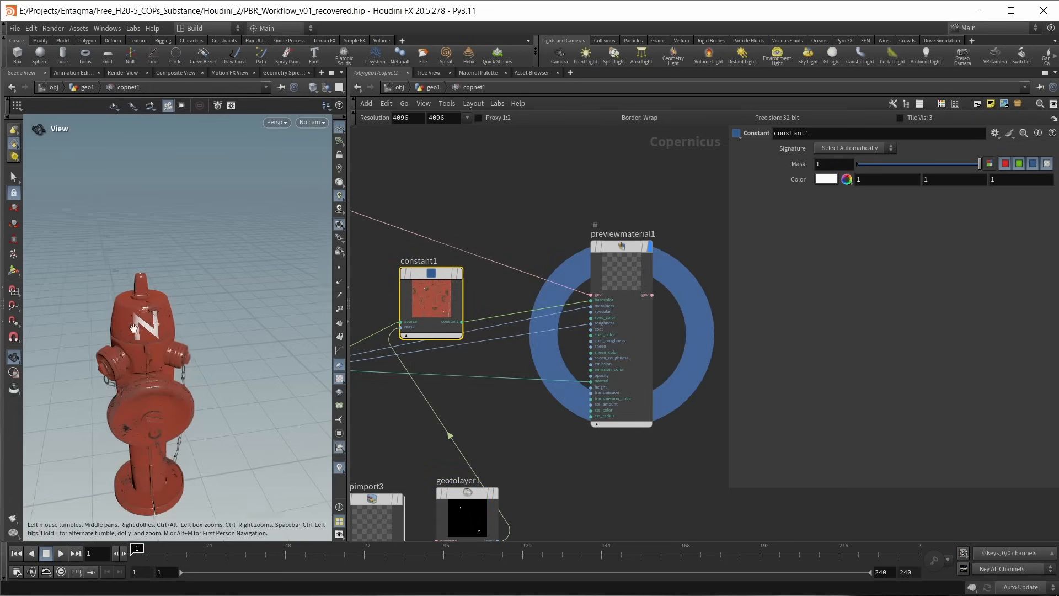
scroll(169, 355, up, 3)
scroll(183, 356, down, 2)
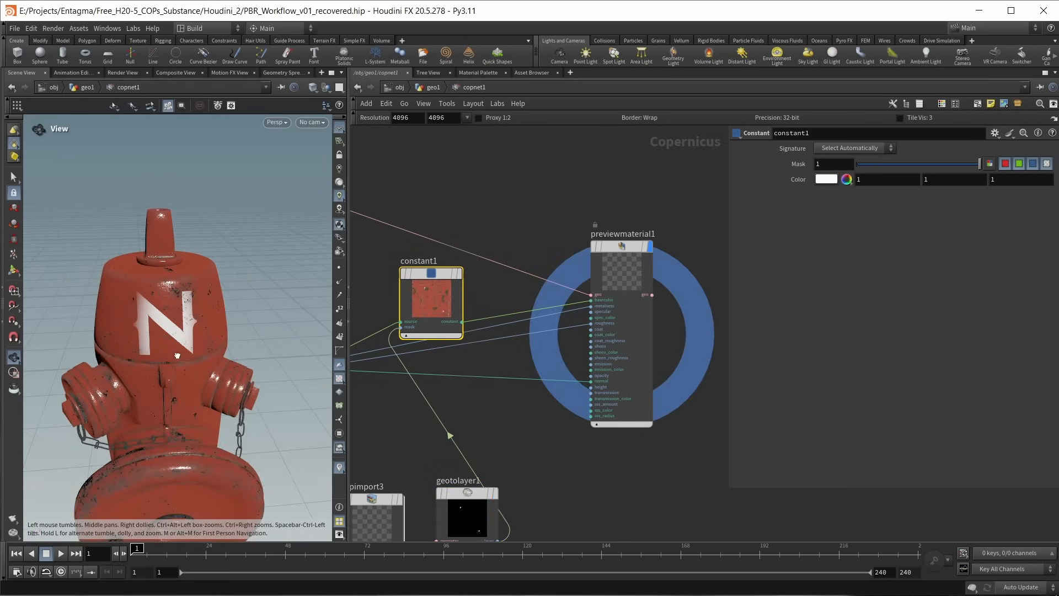
Step: Move previewmaterial1 aside and insert a Null node named Diffuse on the wire between constant1 and previewmaterial1
drag(178, 355, 145, 348)
scroll(564, 449, down, 3)
middle_drag(578, 471, 569, 426)
scroll(571, 428, up, 2)
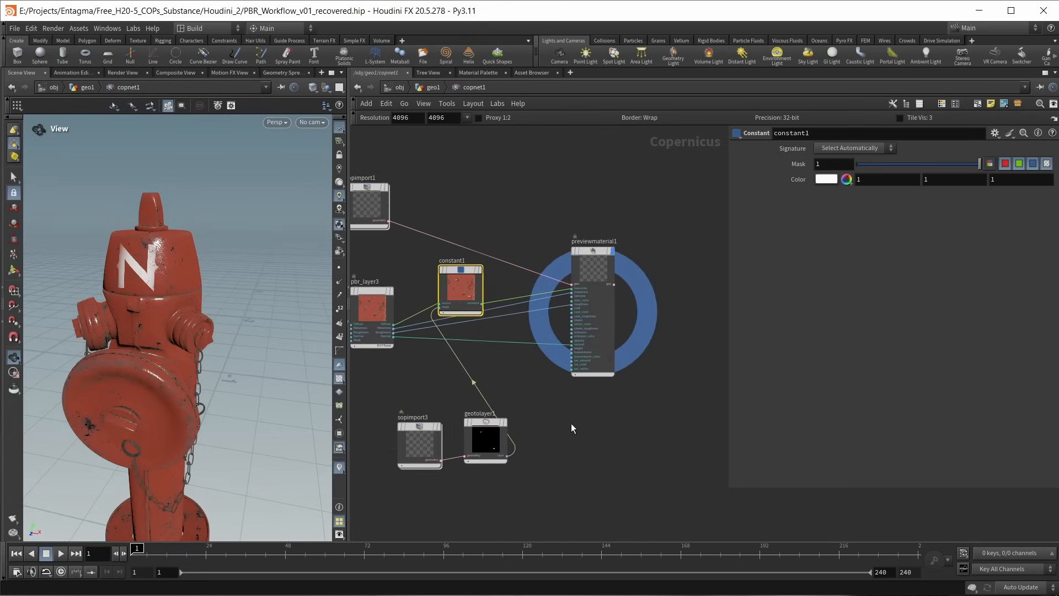
drag(593, 251, 658, 264)
key(Tab)
text(null)
key(Return)
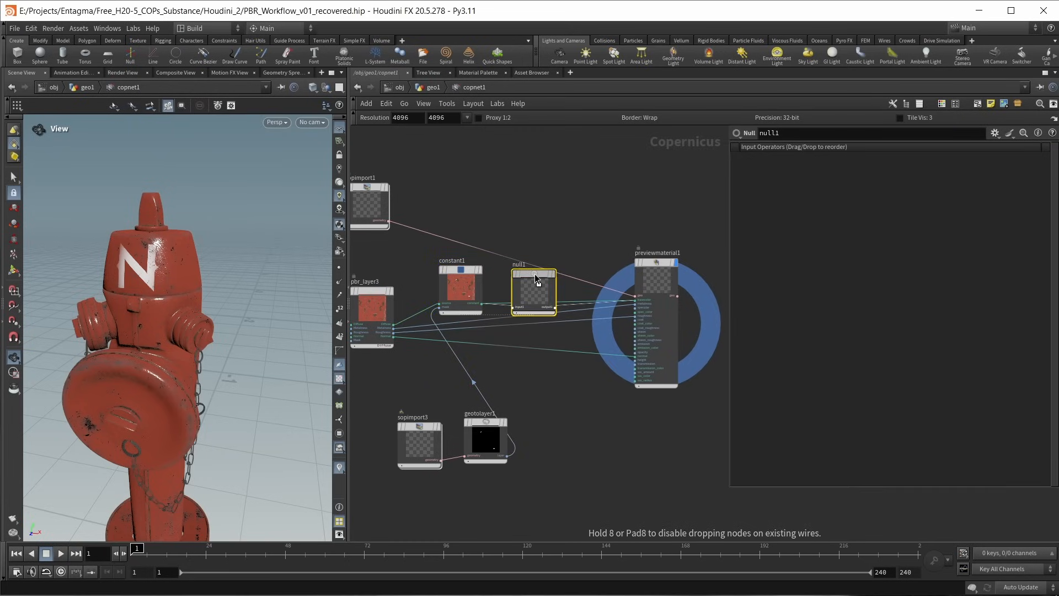
click(564, 280)
drag(563, 277, 519, 273)
key(F2)
text(Diffuse)
key(Return)
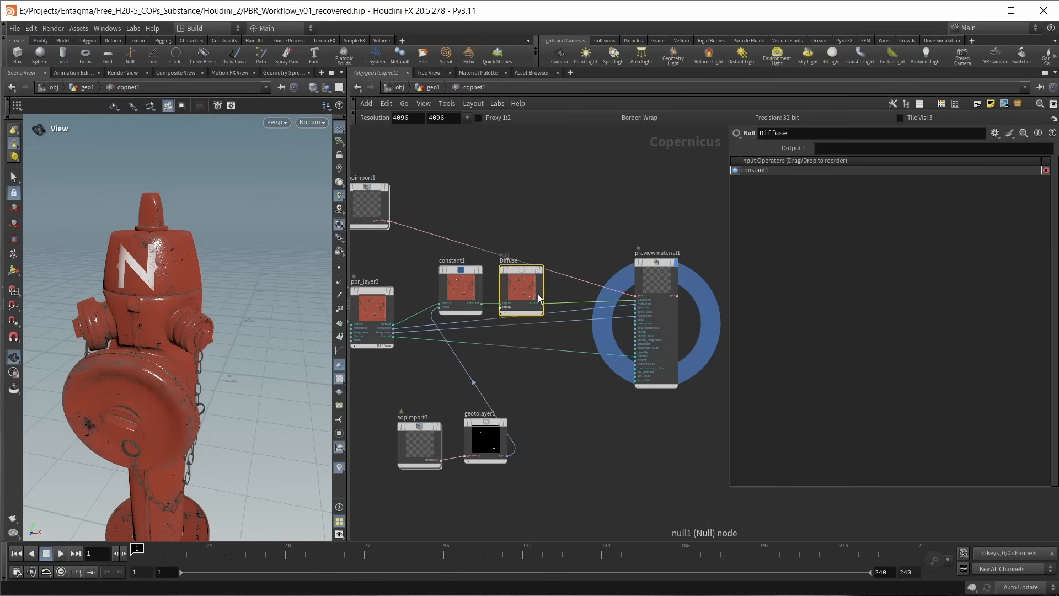
Step: Add a ROP Image Output node below the Diffuse null and set its COP path to ../Diffuse
key(Tab)
text(rop)
key(Down)
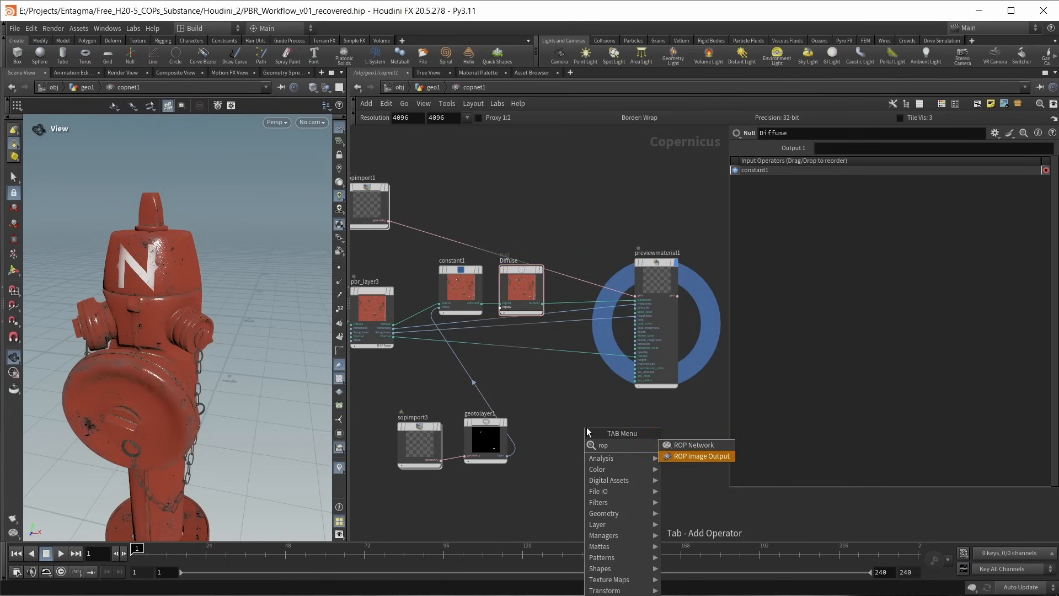
key(Return)
click(586, 429)
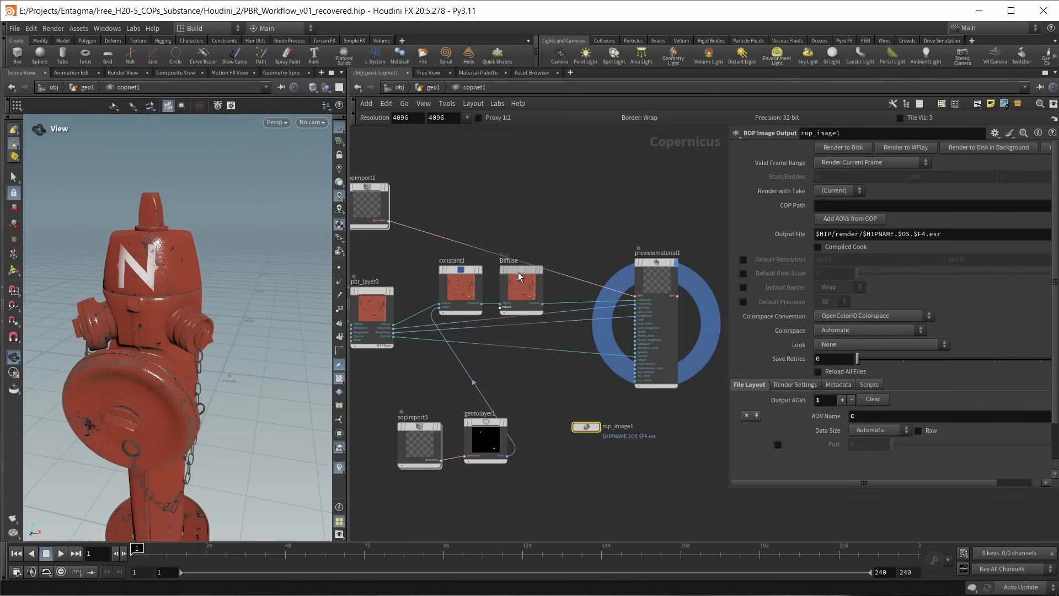
drag(840, 214, 841, 207)
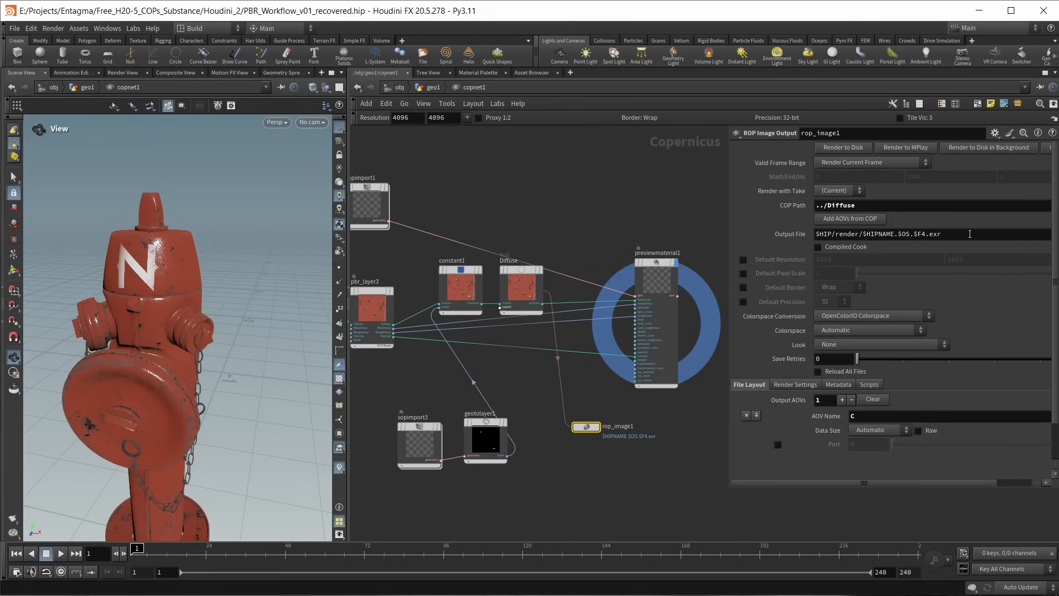
Step: Set rop_image1's output file to $HIP/render/diffuse.jpg
drag(970, 234, 863, 252)
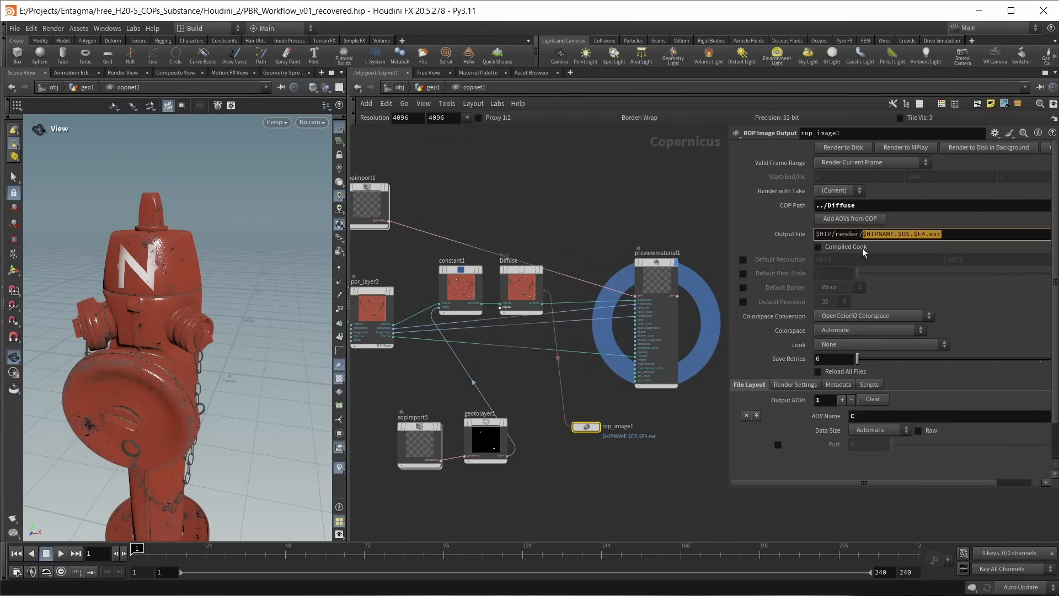
text(diffuse.jpg)
key(Return)
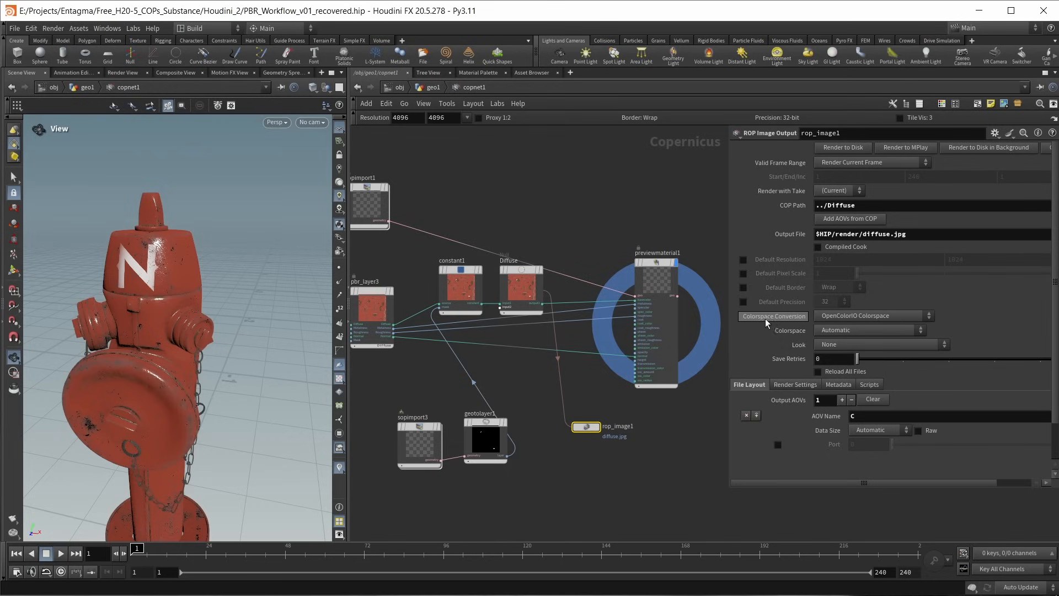
Step: Set rop_image1's colorspace to sRGB - Texture and render the image to disk
click(848, 332)
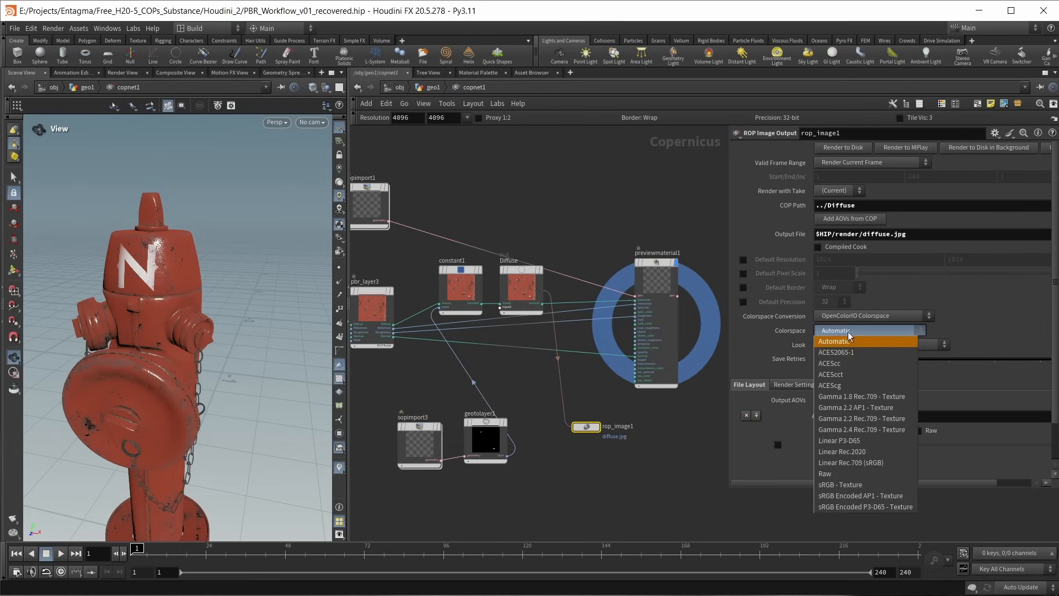
click(865, 332)
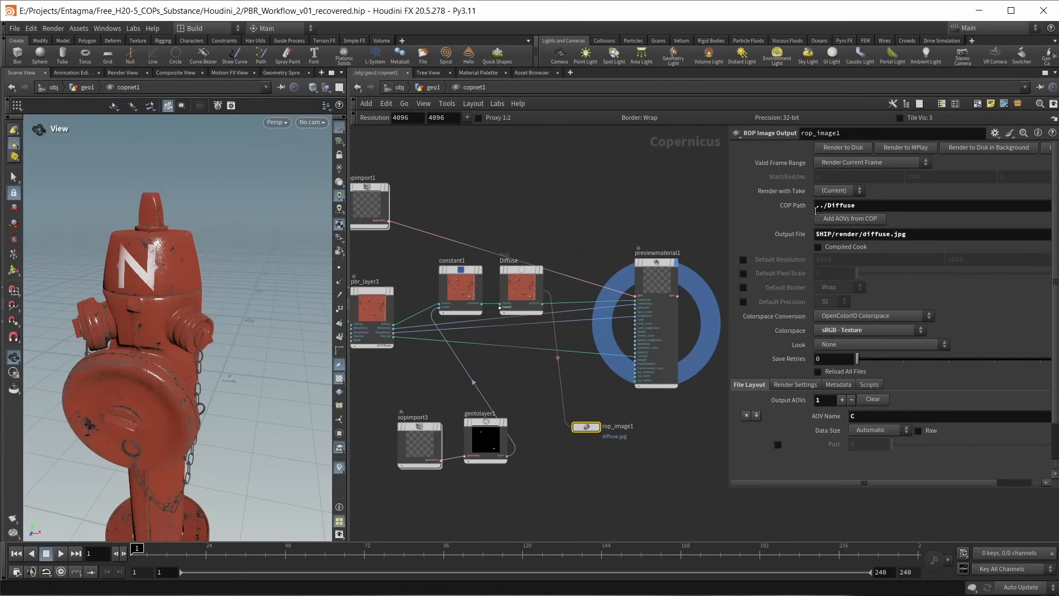
click(835, 147)
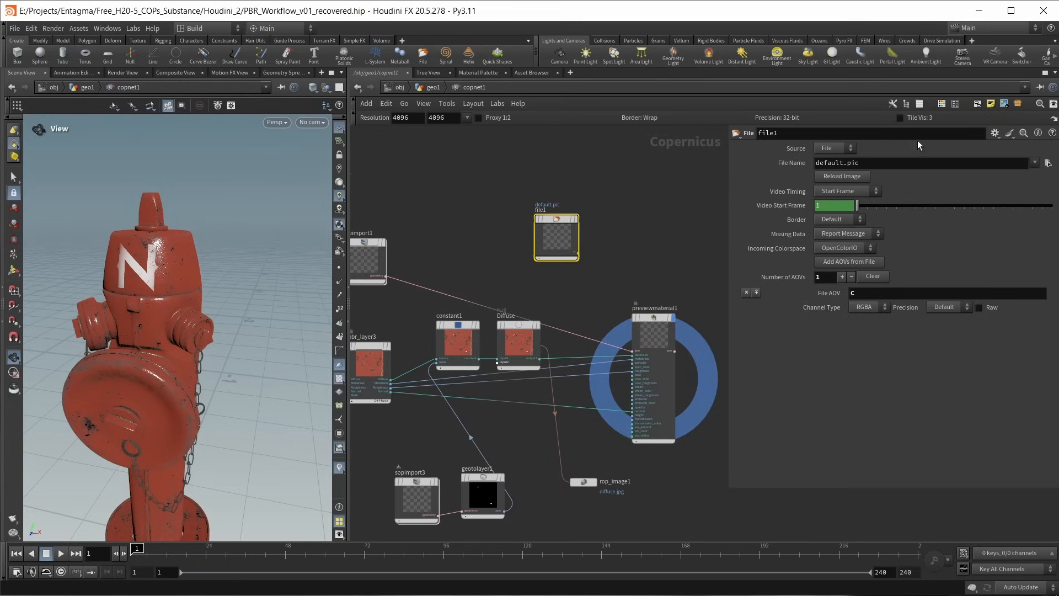
Step: Load $HIP/render/diffuse.jpg into a File node, set its channel type to RGB, and display it
click(1048, 163)
click(660, 159)
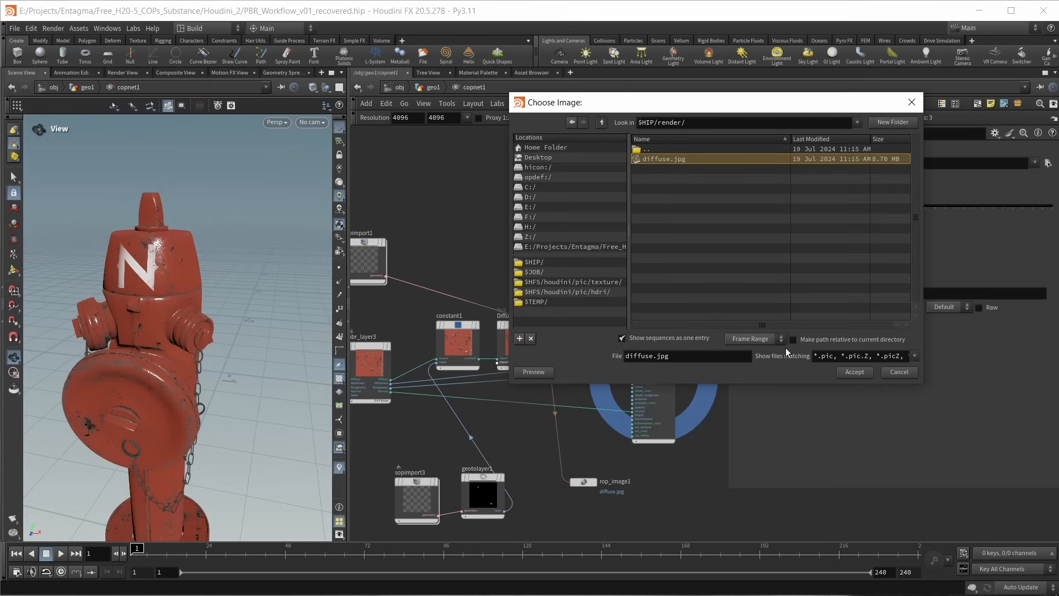
click(854, 372)
scroll(613, 258, up, 2)
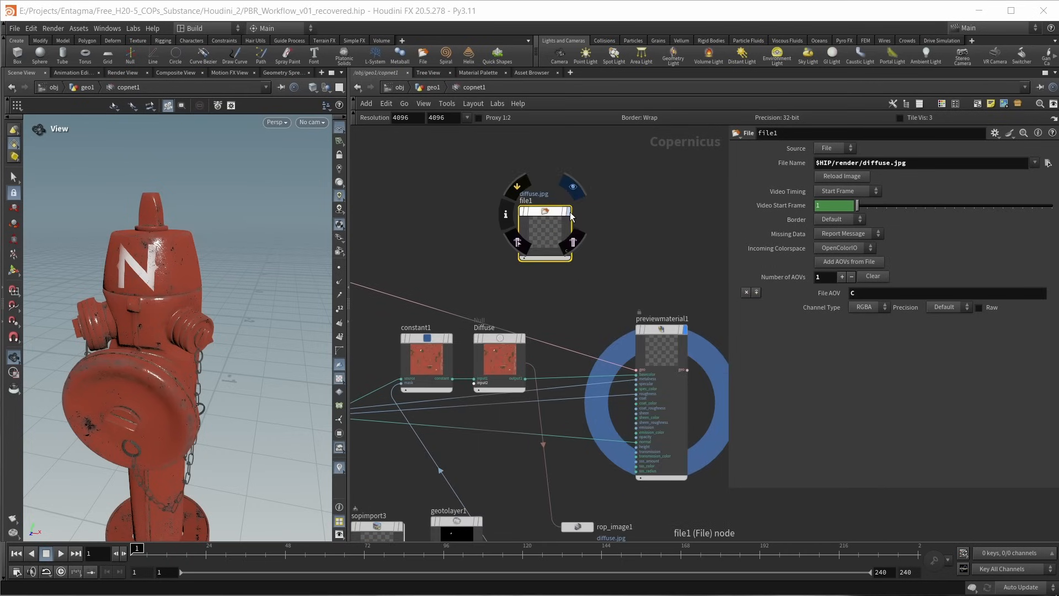
click(865, 307)
click(869, 341)
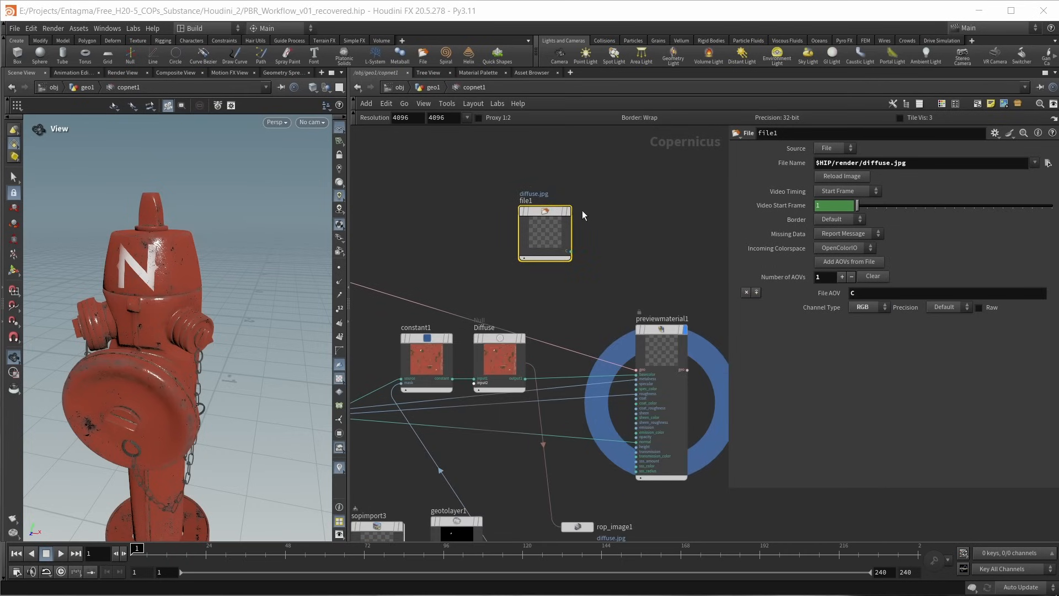
click(576, 185)
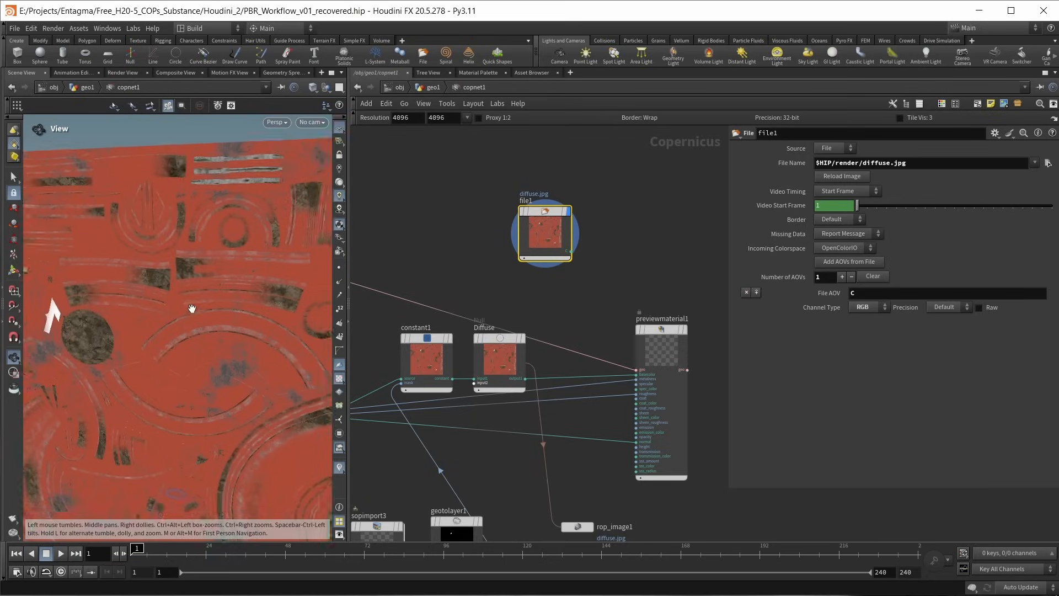
scroll(192, 307, down, 5)
Step: Connect file1's output to previewmaterial1's basecolor input, and display previewmaterial1 to inspect the rendered texture on the hydrant
click(618, 262)
click(571, 256)
click(635, 374)
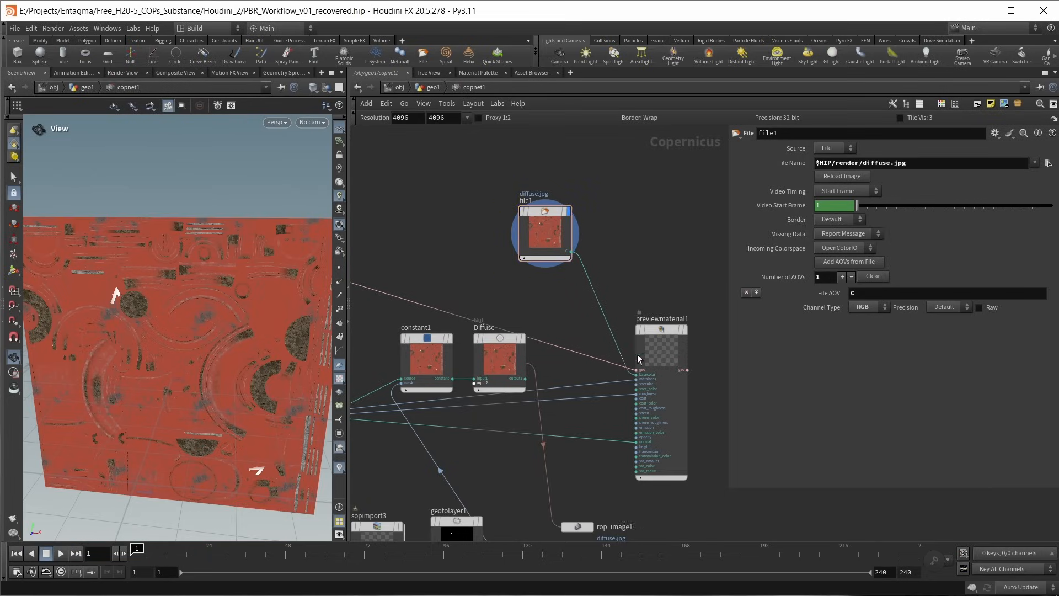
click(684, 329)
drag(160, 270, 167, 267)
scroll(167, 261, up, 5)
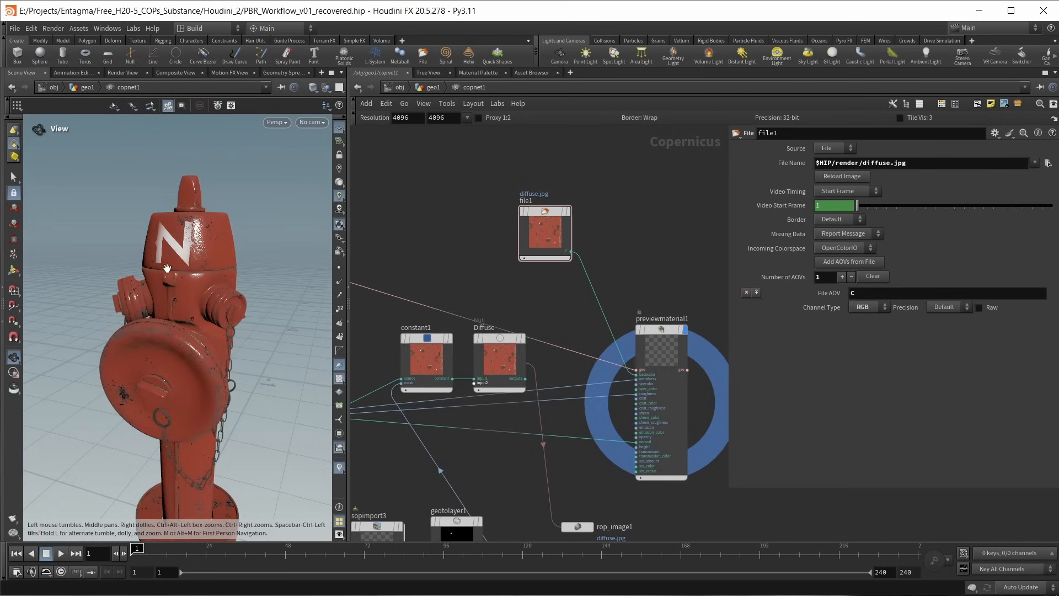
scroll(562, 248, down, 1)
scroll(189, 344, down, 1)
middle_drag(199, 357, 184, 293)
drag(184, 293, 178, 316)
drag(186, 228, 194, 316)
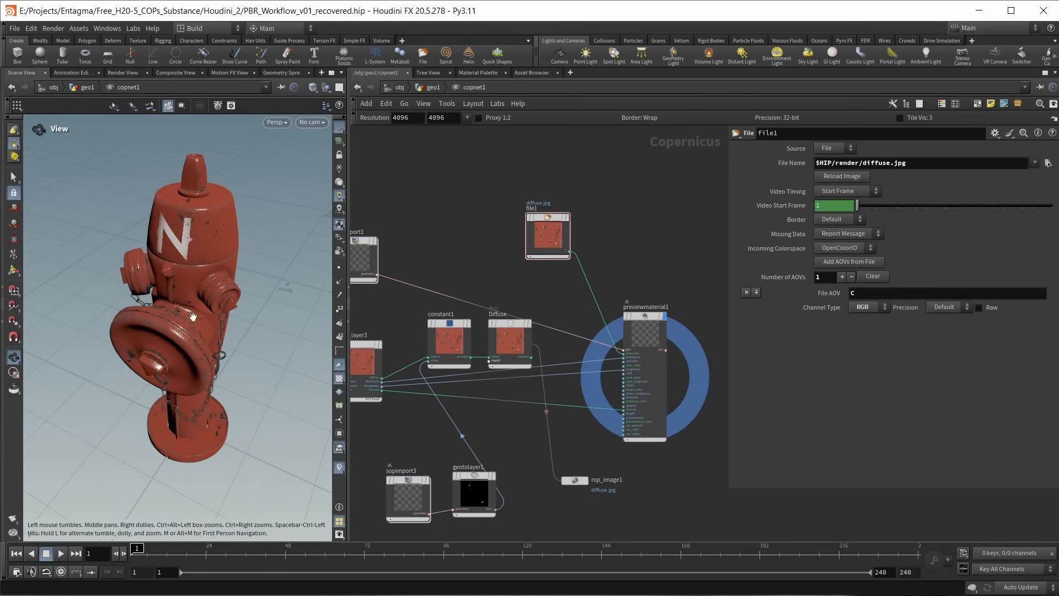
Step: Switch from the COP network to the Solaris stage and add a Scene Import (All) node
click(432, 88)
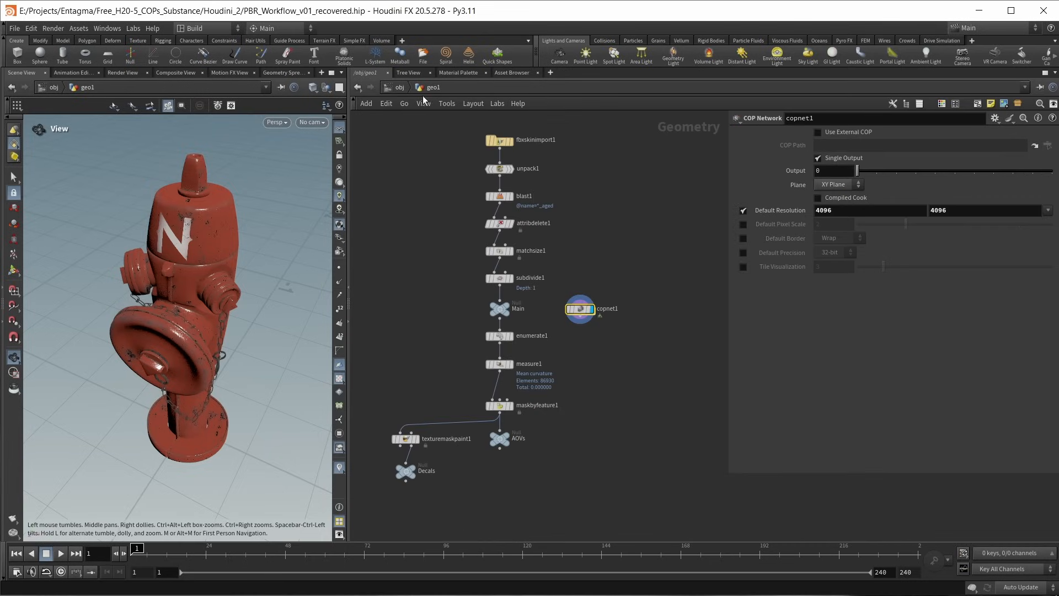
click(402, 88)
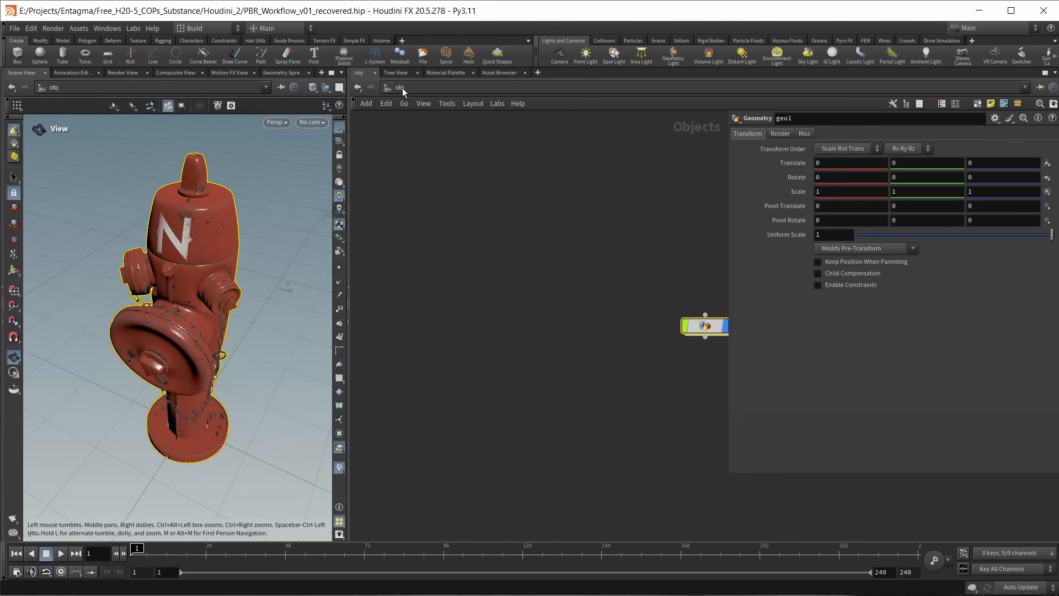
click(402, 88)
click(447, 173)
key(Tab)
text(sca)
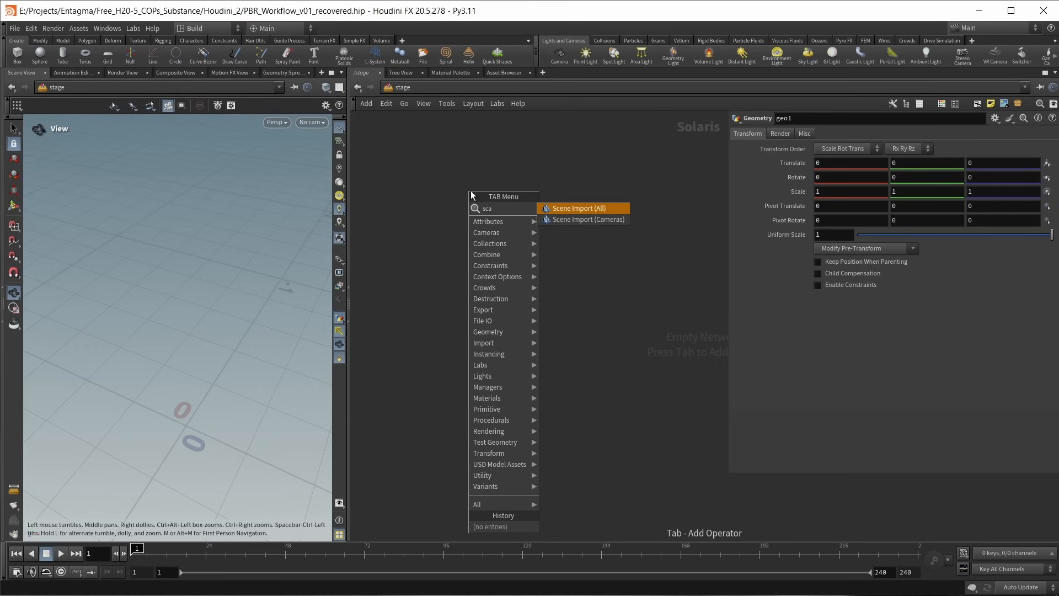
key(Return)
Step: Add a Dome Light below sceneimportall1 and load HDRIHaven_skylit_garage_2k.rat from $HFS/houdini/pic/hdri as its texture
key(Tab)
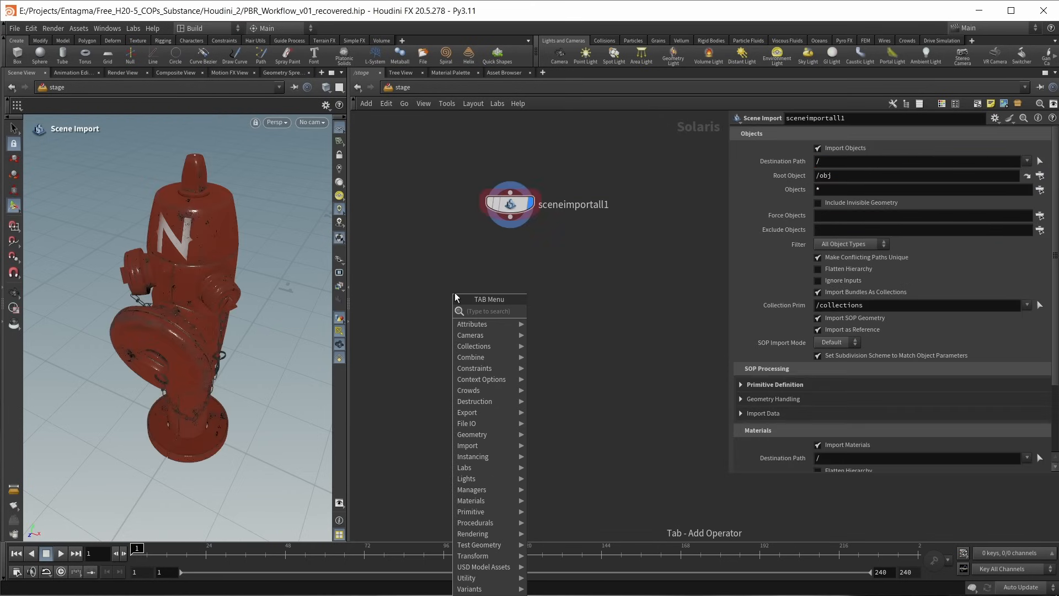
text(env)
key(Return)
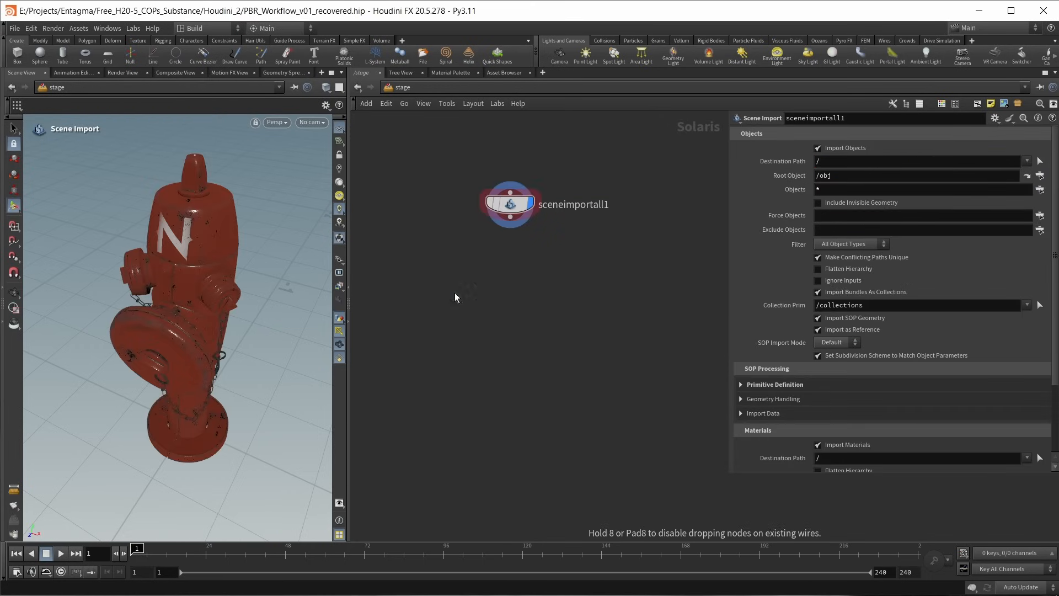
click(454, 292)
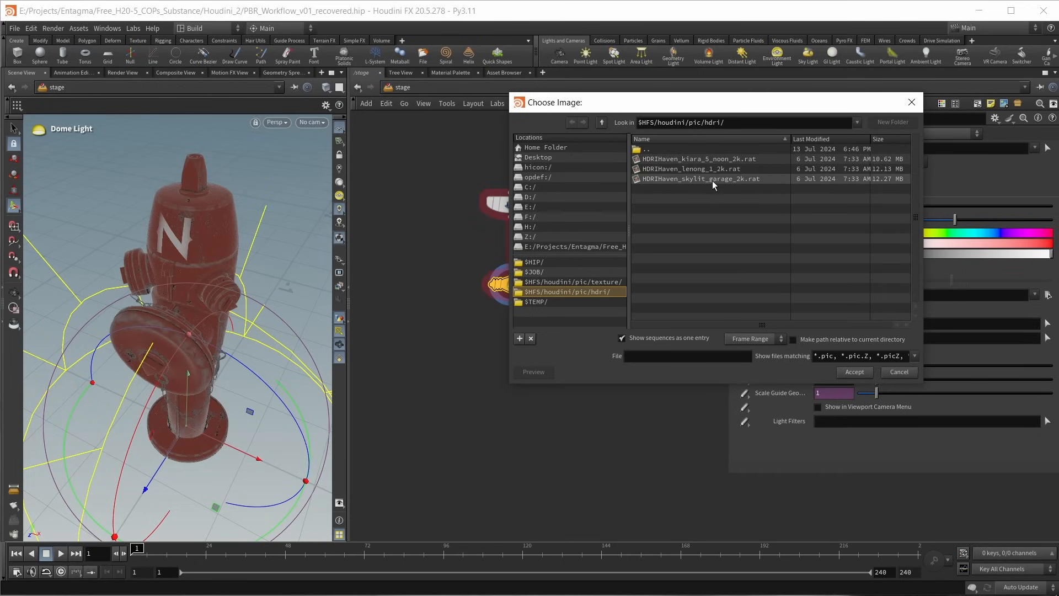
click(712, 178)
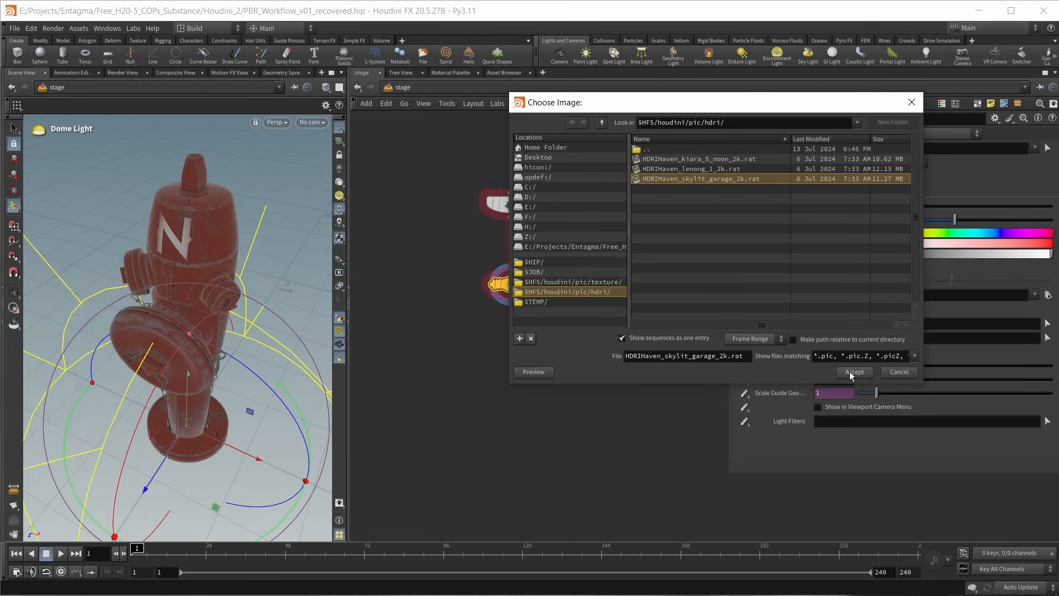
click(854, 371)
click(277, 122)
click(290, 186)
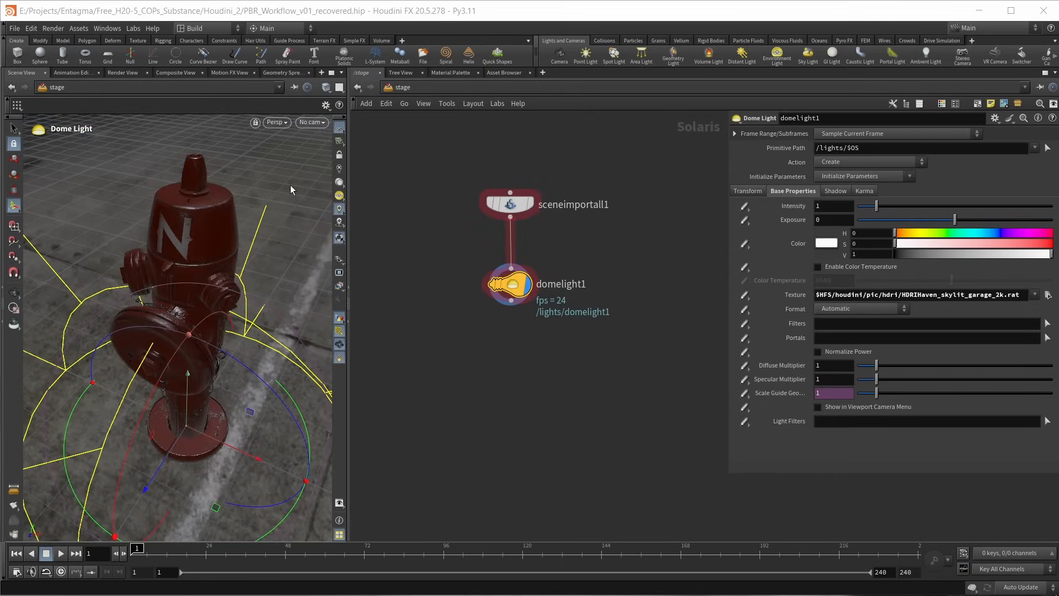